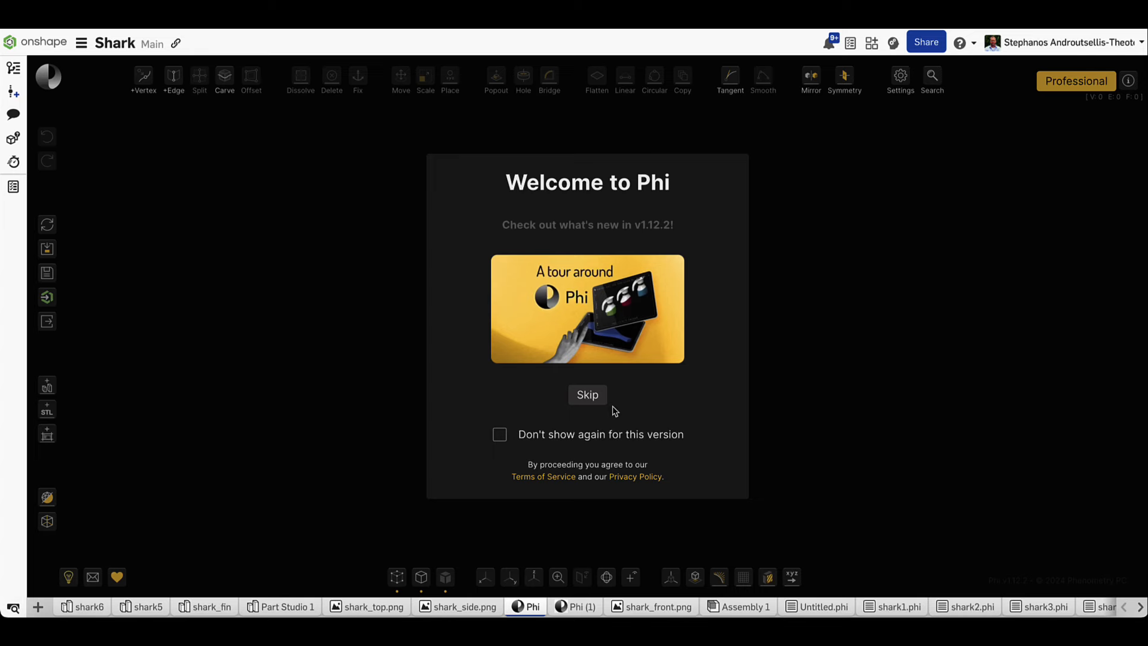
Skip the welcome and starter-model dialogs, and load shark_front as a sketch image with Front orientation
{"action": "left_click", "coordinate": [589, 396]}
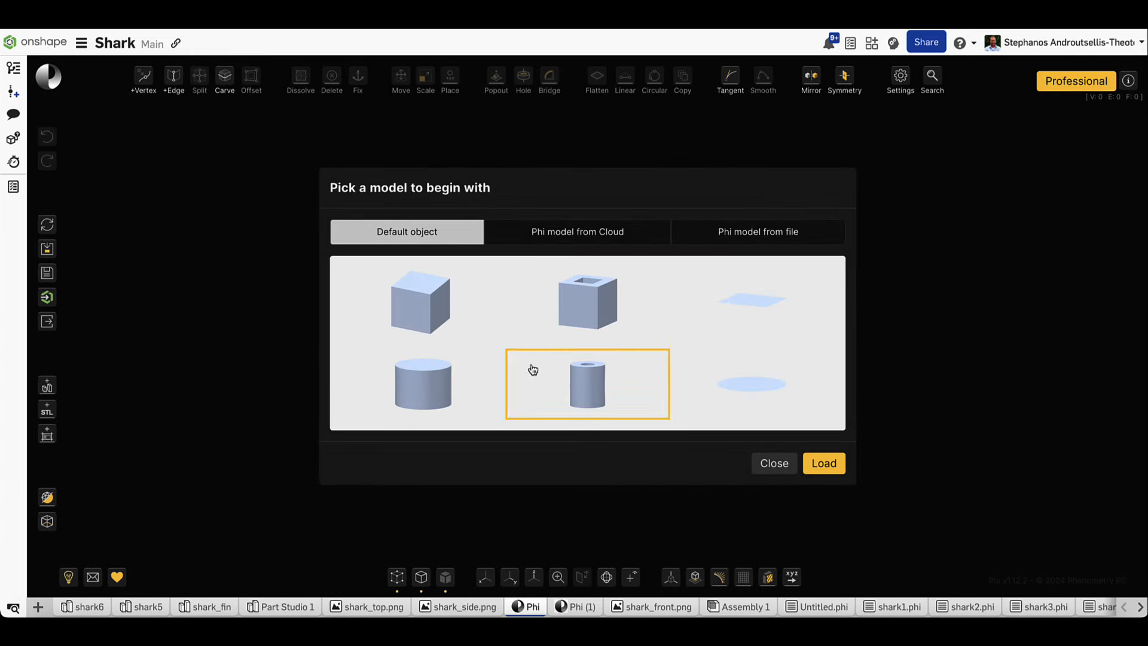
{"action": "left_click", "coordinate": [771, 464]}
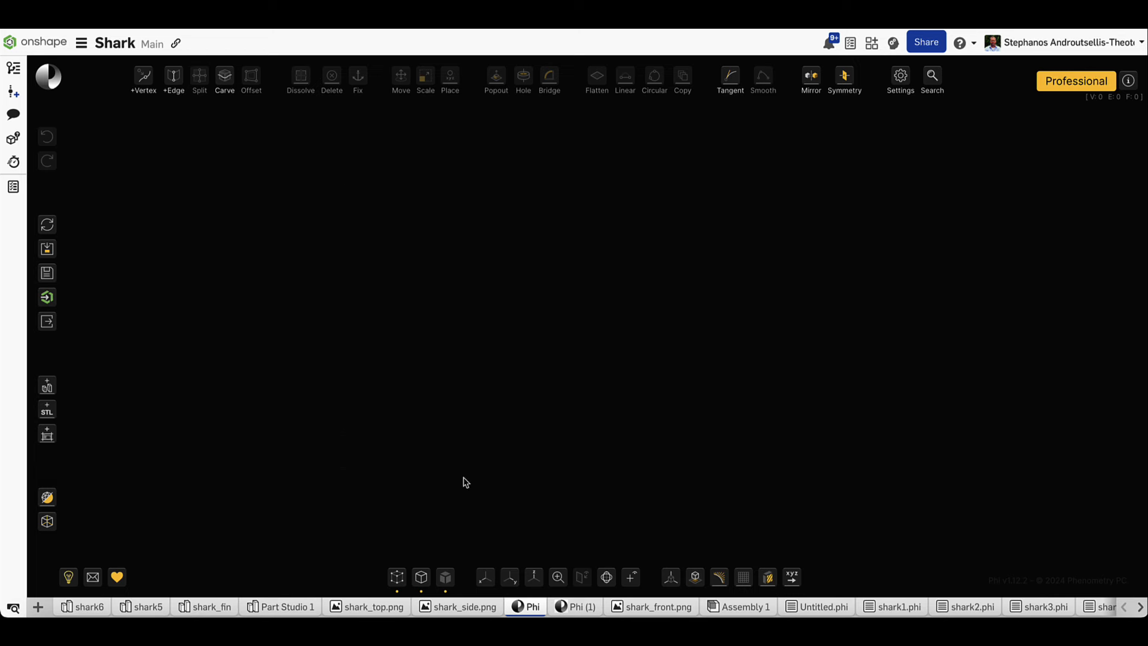
{"action": "left_click", "coordinate": [48, 435]}
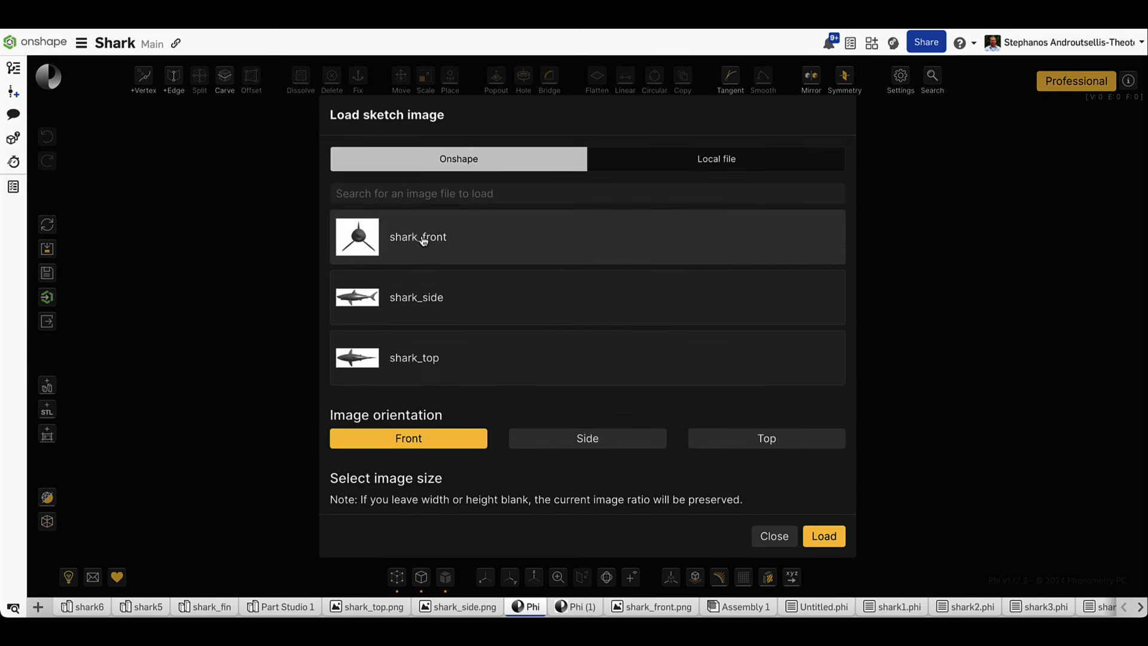
{"action": "left_click", "coordinate": [423, 239]}
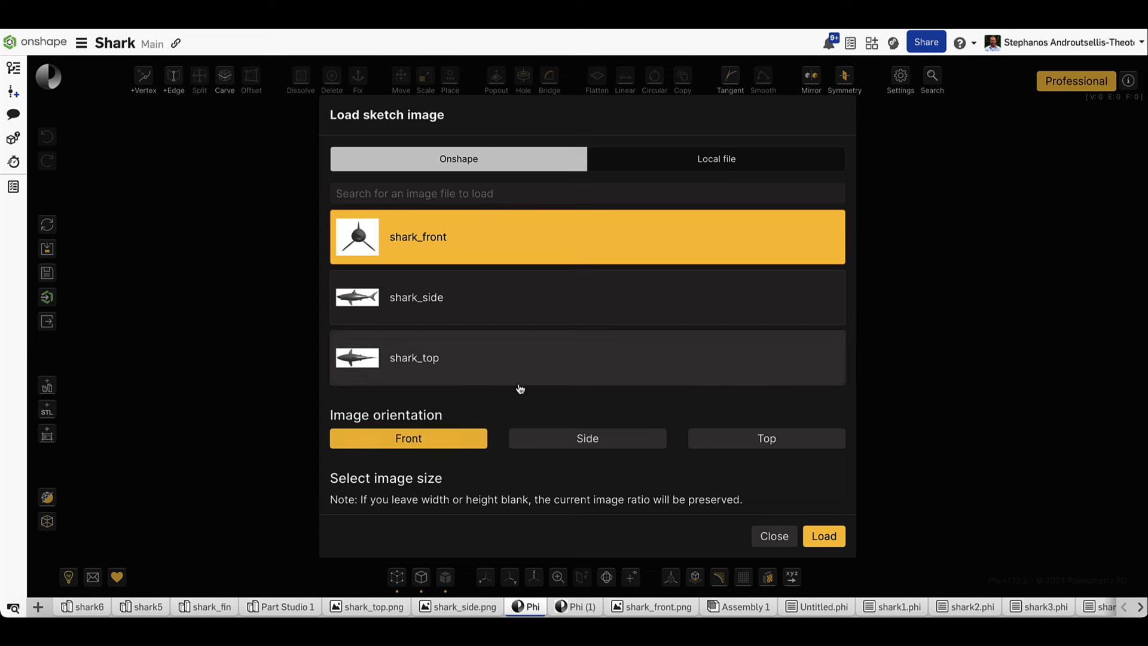
{"action": "scroll", "coordinate": [638, 443], "scroll_direction": "down", "scroll_amount": 1}
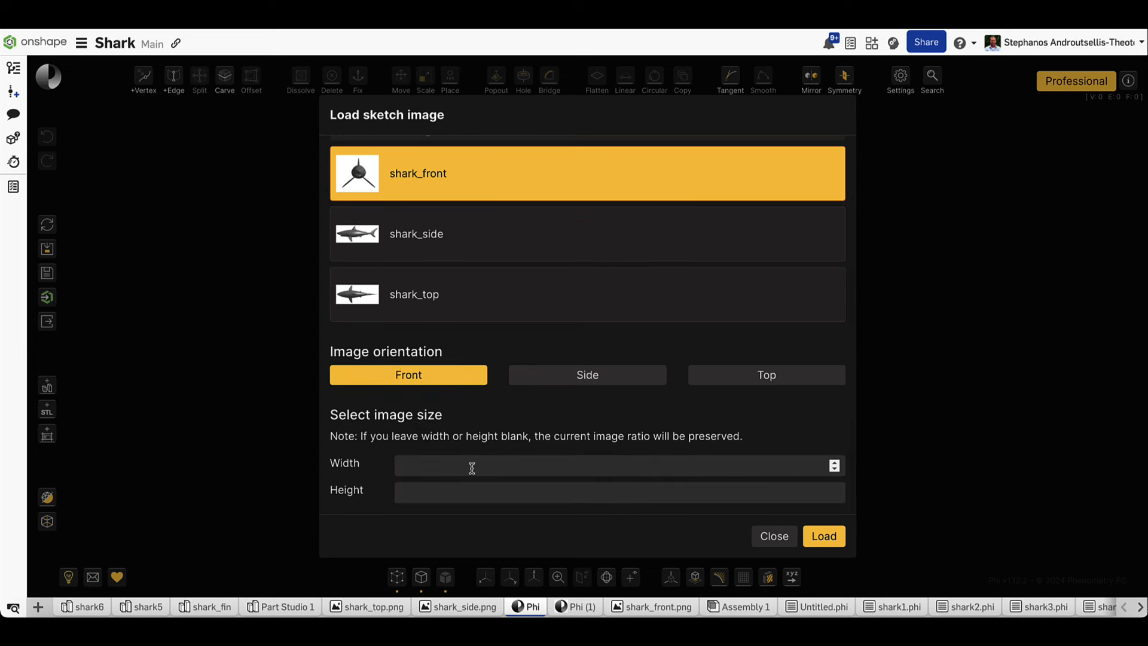
{"action": "left_click", "coordinate": [472, 468]}
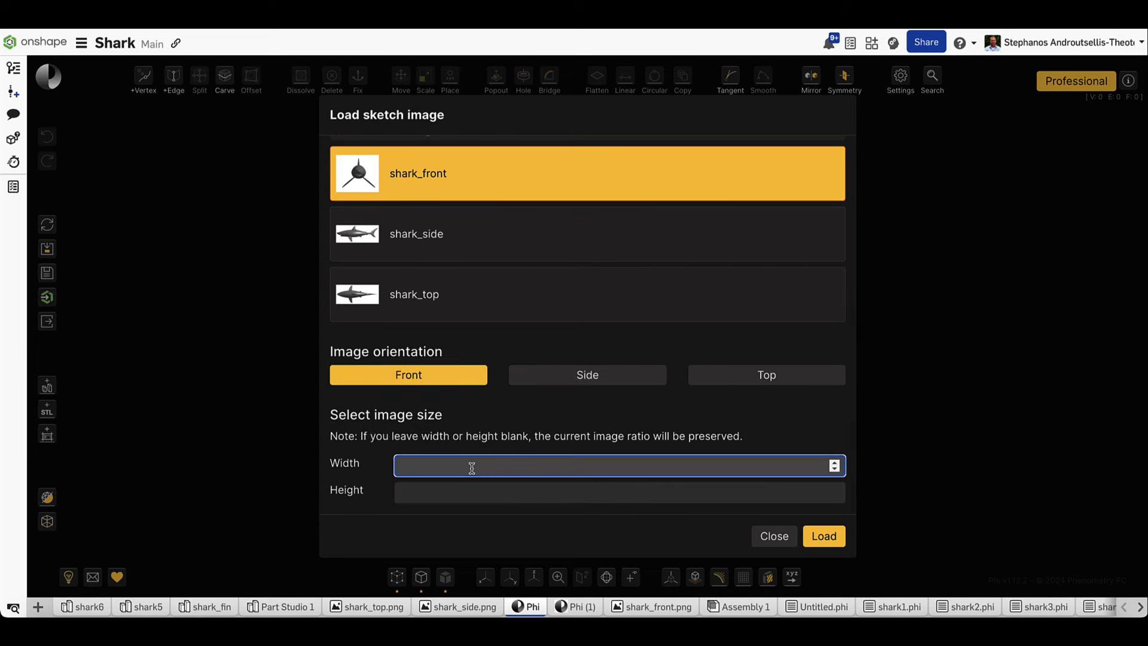
{"action": "left_click", "coordinate": [836, 534]}
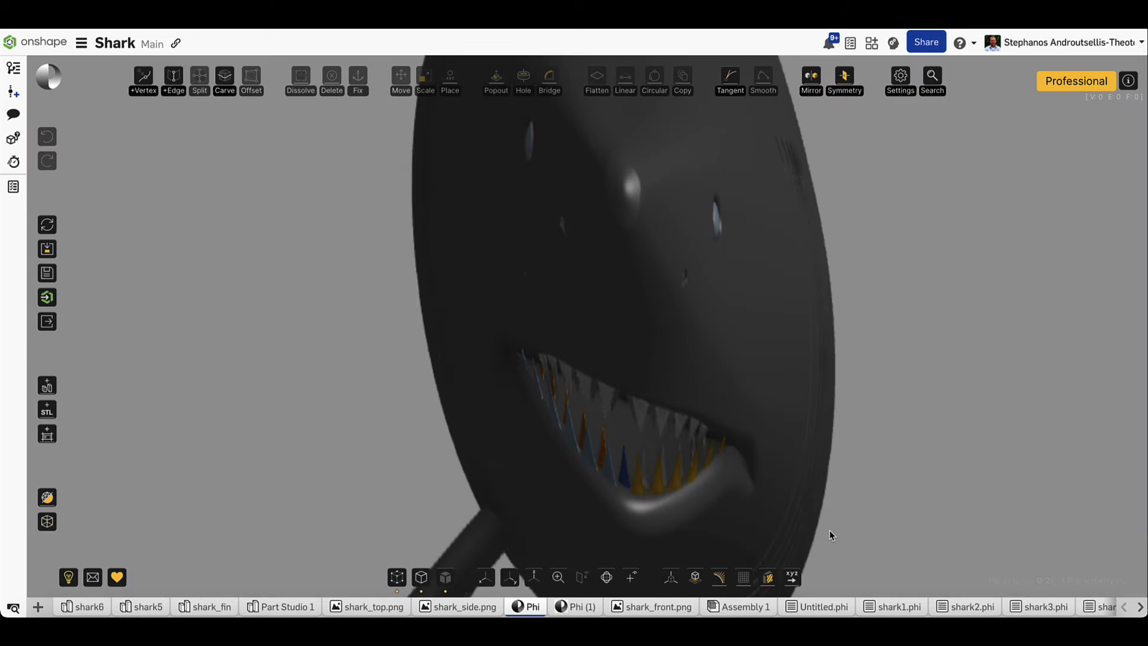
Fit the front image in view and show the reference planes around it
{"action": "left_click", "coordinate": [559, 581]}
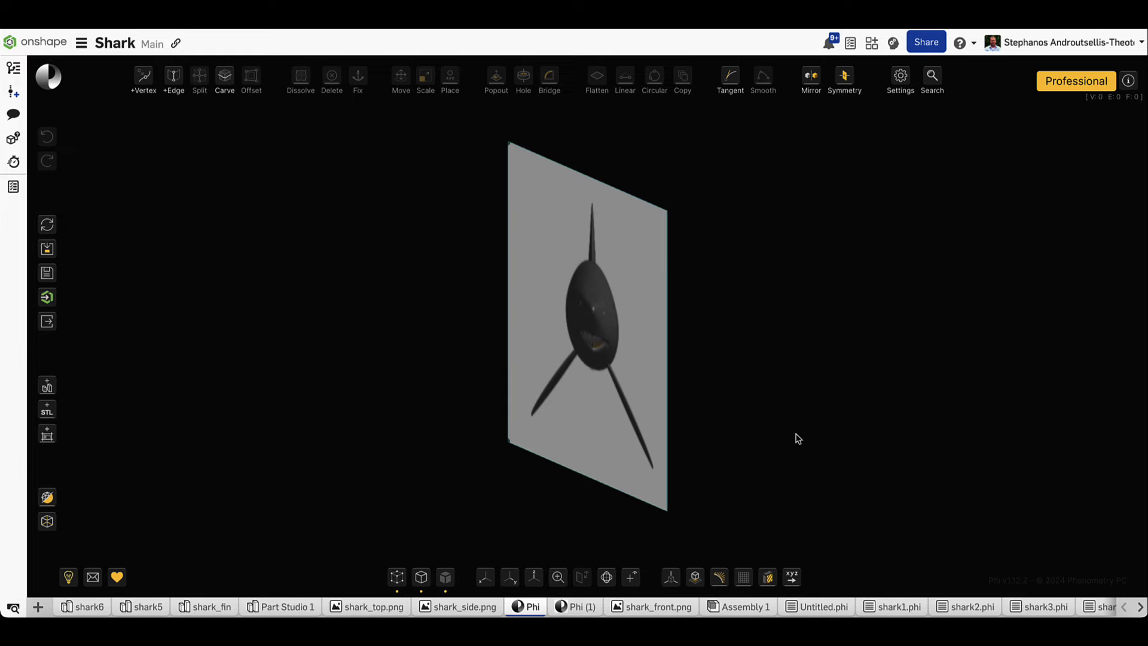
{"action": "mouse_move", "coordinate": [799, 438]}
{"action": "middle_mouse_down"}
{"action": "mouse_move", "coordinate": [759, 423]}
{"action": "mouse_move", "coordinate": [826, 442]}
{"action": "mouse_move", "coordinate": [761, 441]}
{"action": "mouse_move", "coordinate": [794, 453]}
{"action": "middle_mouse_up"}
{"action": "left_click", "coordinate": [671, 578]}
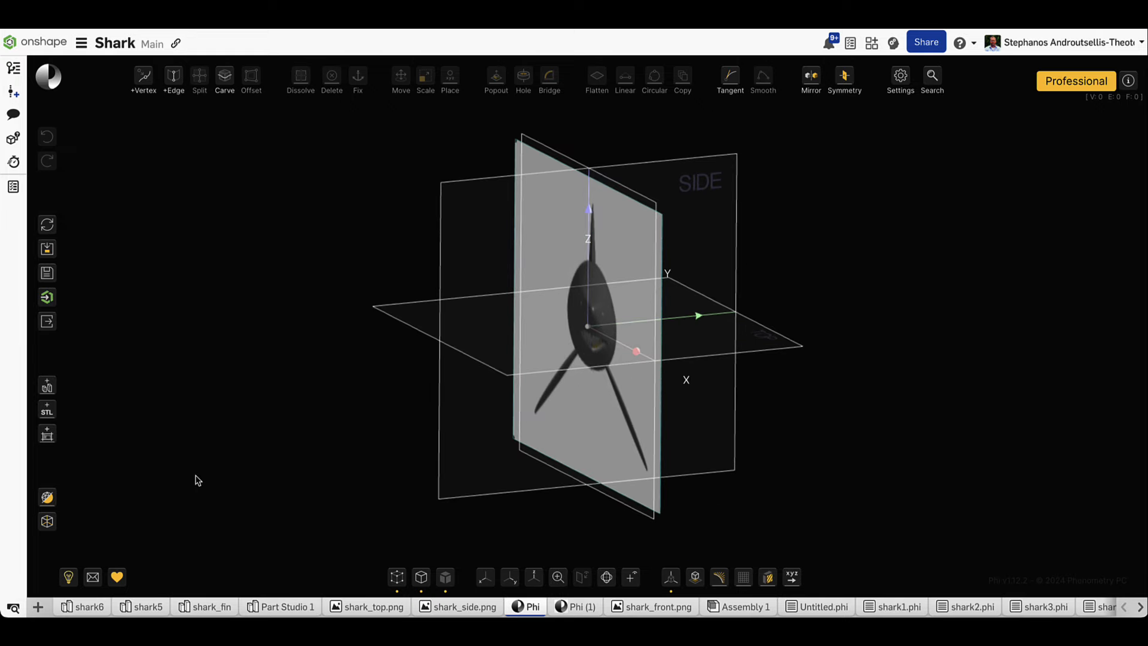
Load shark_side as a second sketch image with Side orientation
{"action": "left_click", "coordinate": [52, 438]}
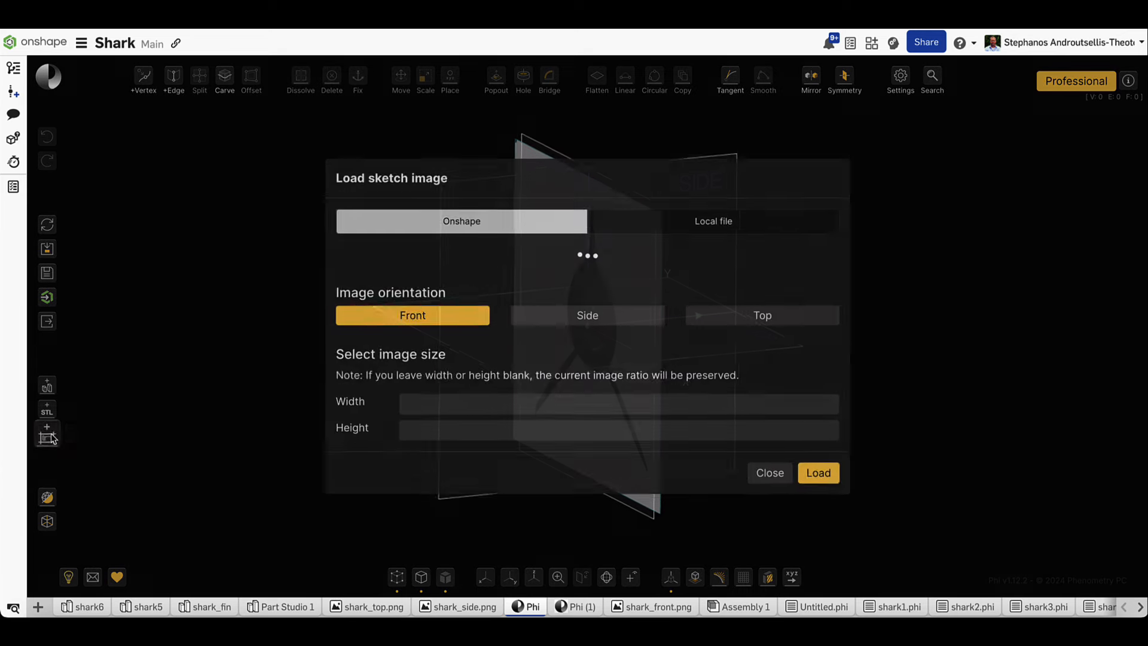
{"action": "left_click", "coordinate": [571, 317]}
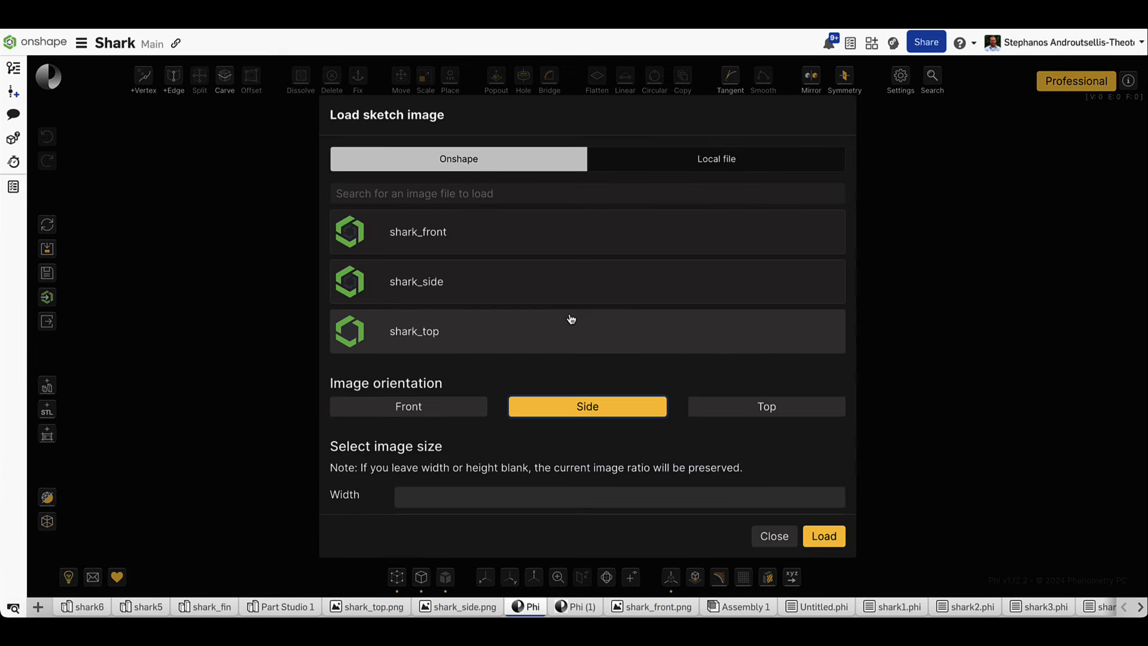
{"action": "left_click", "coordinate": [416, 301]}
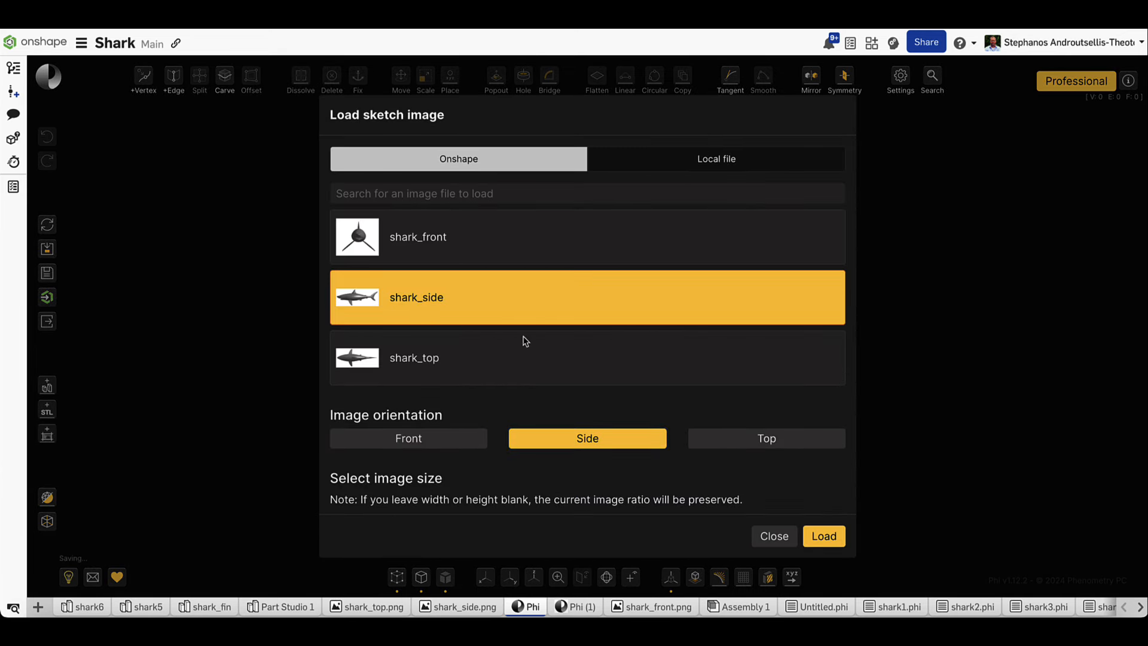
{"action": "scroll", "coordinate": [584, 475], "scroll_direction": "down", "scroll_amount": 2}
{"action": "left_click", "coordinate": [457, 499]}
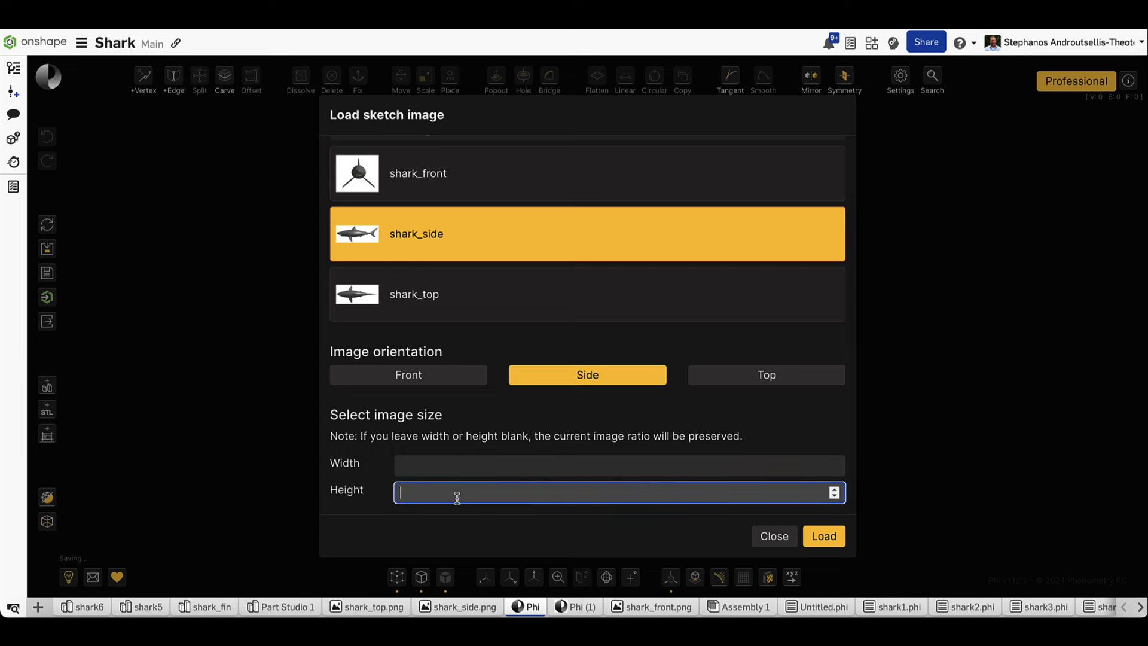
{"action": "left_click", "coordinate": [832, 538]}
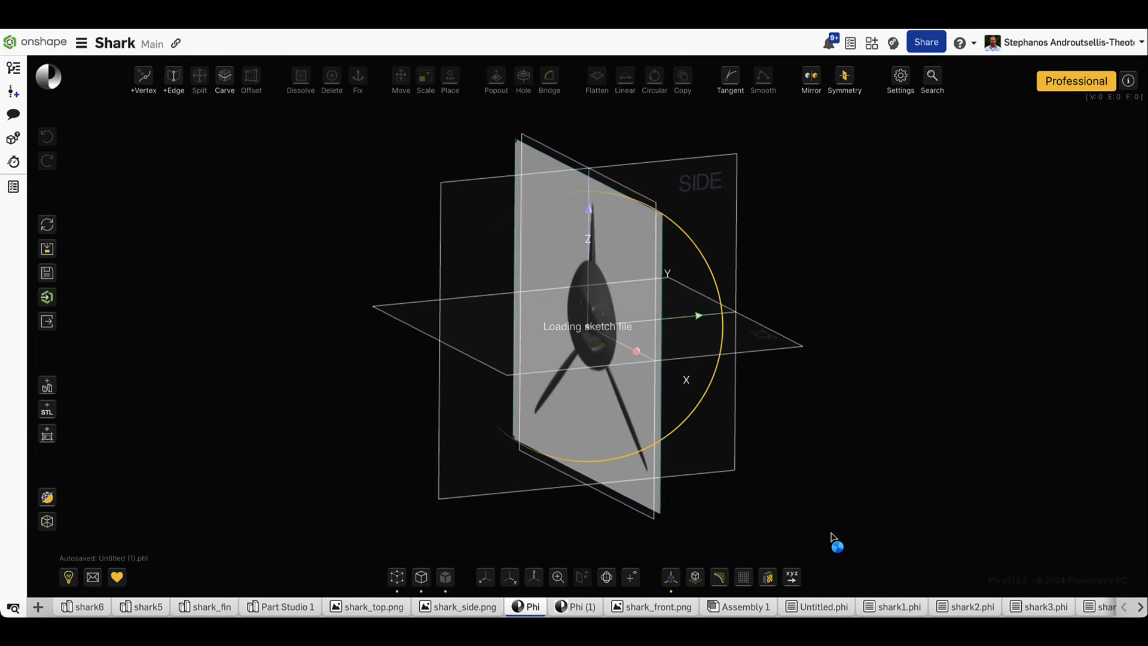
View the crossed front and side images and hide the reference planes
{"action": "scroll", "coordinate": [727, 449], "scroll_direction": "down", "scroll_amount": 3}
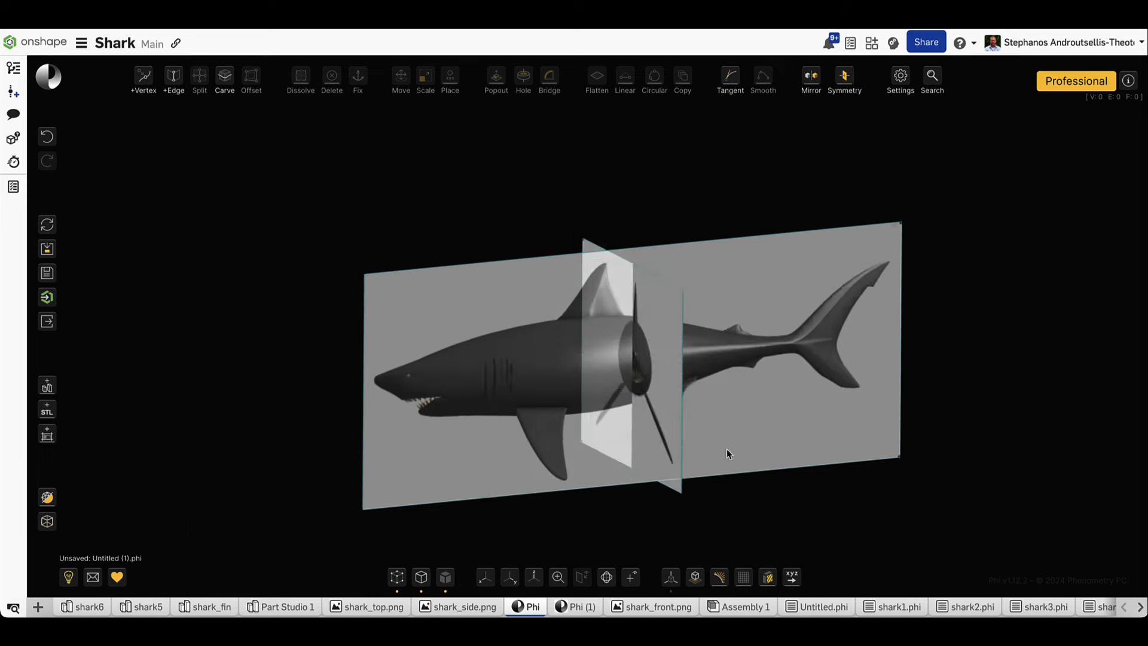
{"action": "mouse_move", "coordinate": [727, 449]}
{"action": "left_mouse_down"}
{"action": "mouse_move", "coordinate": [705, 443]}
{"action": "mouse_move", "coordinate": [741, 450]}
{"action": "left_mouse_up"}
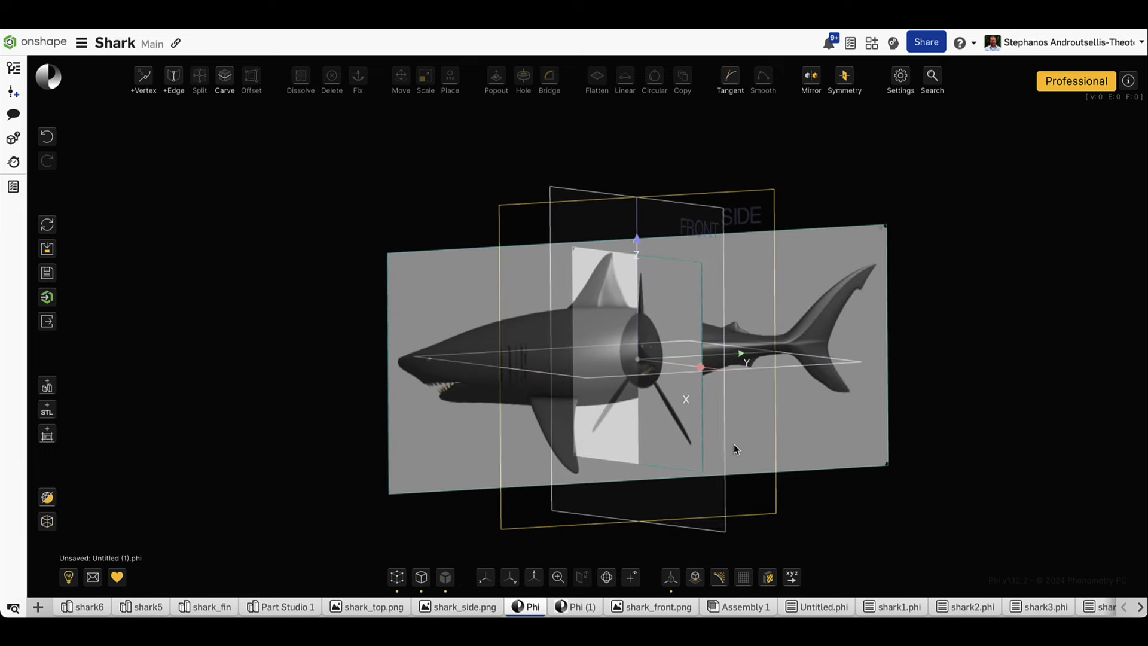
{"action": "left_click", "coordinate": [671, 577]}
{"action": "mouse_move", "coordinate": [690, 499]}
{"action": "left_mouse_down"}
{"action": "mouse_move", "coordinate": [646, 505]}
{"action": "mouse_move", "coordinate": [689, 494]}
{"action": "mouse_move", "coordinate": [690, 507]}
{"action": "left_mouse_up"}
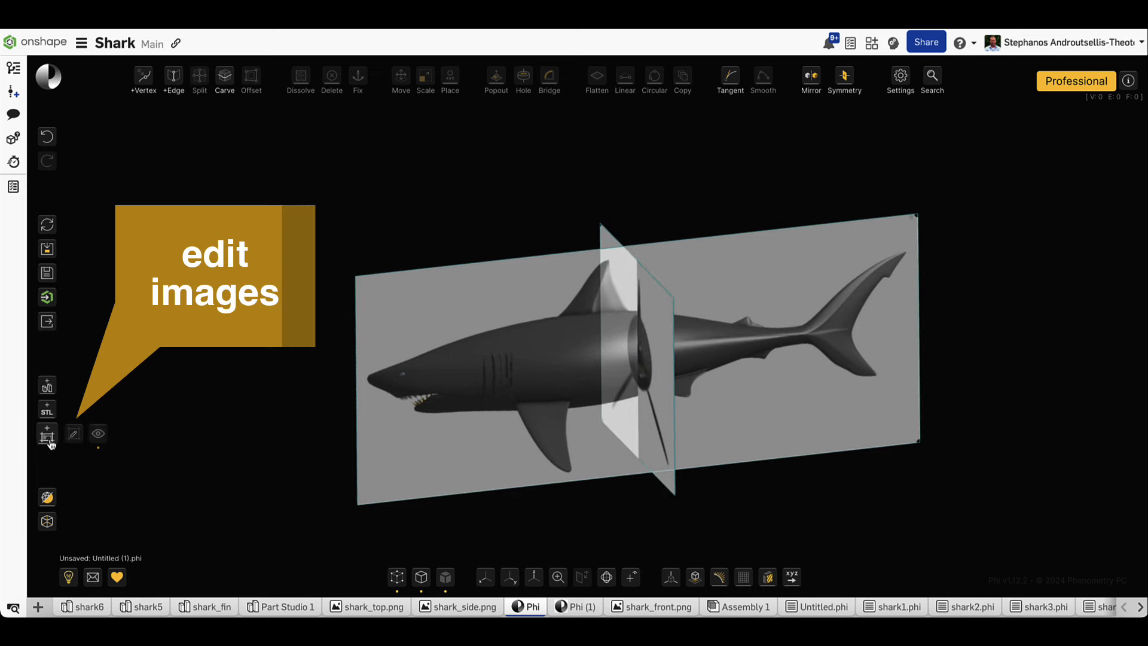
Enter image editing and scale the side image down along its length and height to match the front image's size
{"action": "left_click", "coordinate": [76, 436]}
{"action": "left_click", "coordinate": [452, 384]}
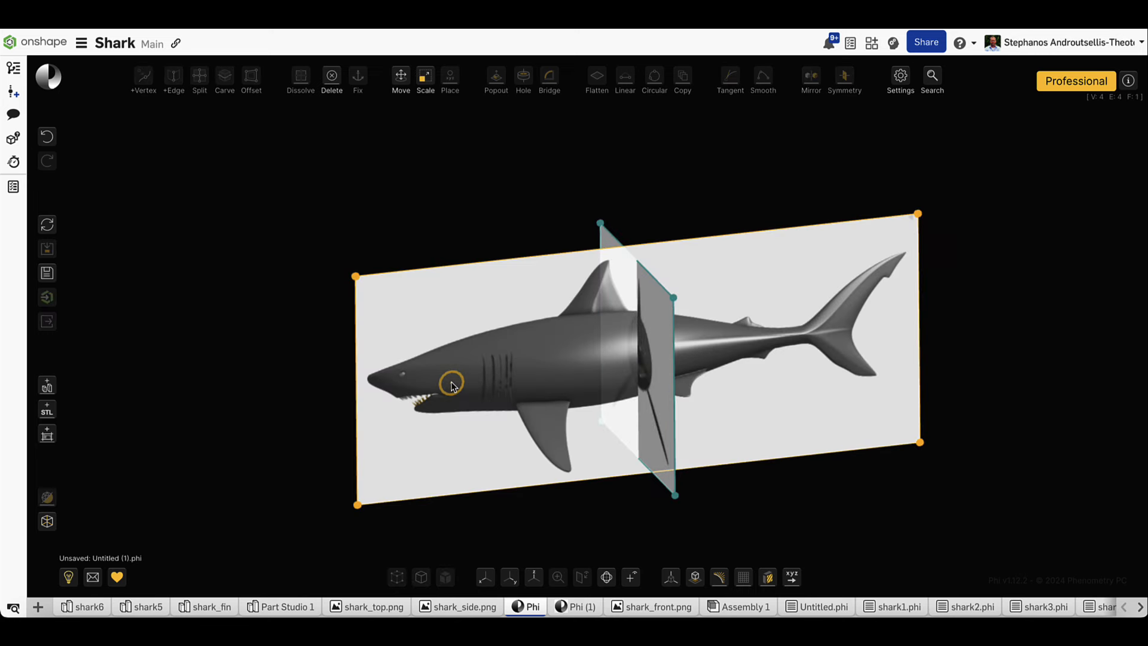
{"action": "key", "text": "m"}
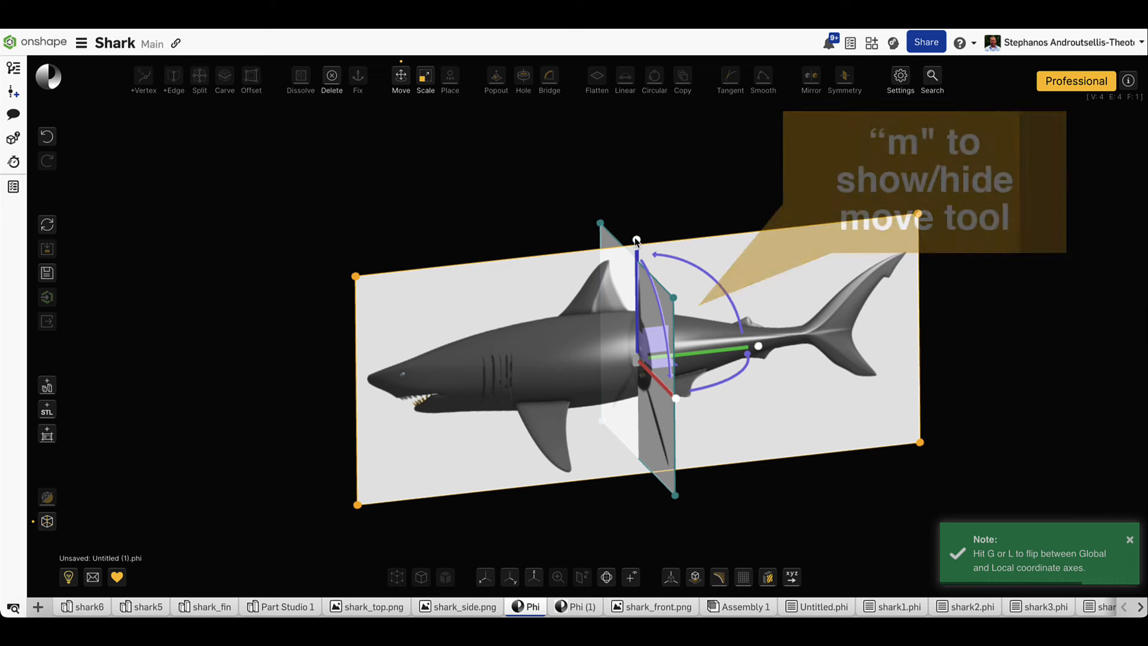
{"action": "left_click_drag", "start_coordinate": [636, 241], "coordinate": [675, 260]}
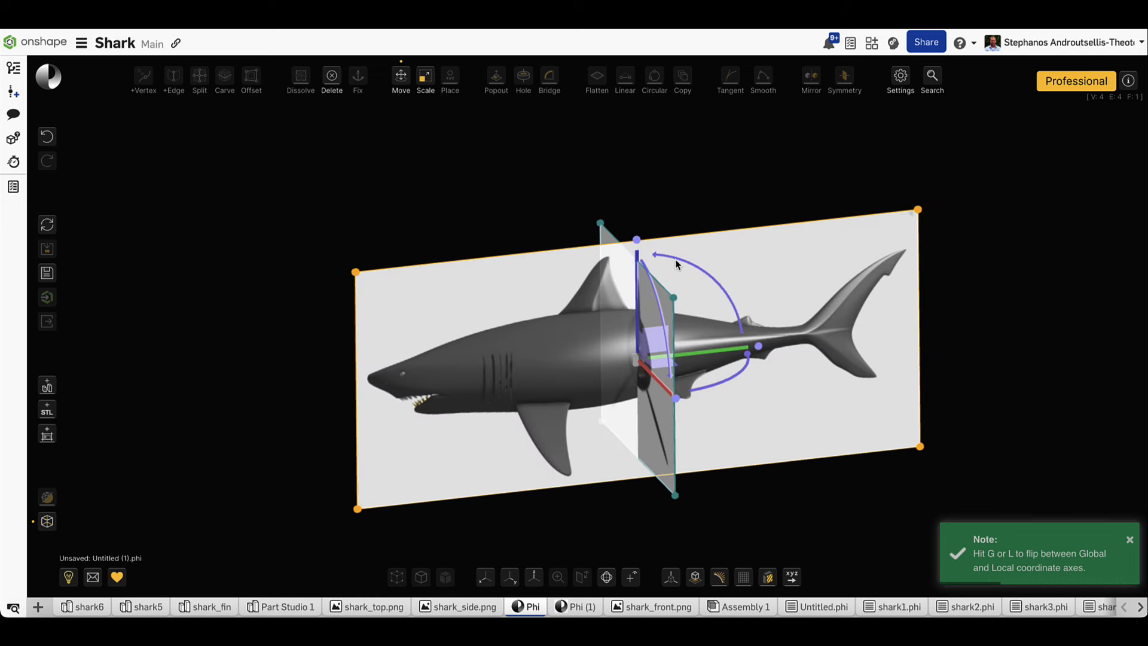
{"action": "mouse_move", "coordinate": [760, 347]}
{"action": "left_mouse_down"}
{"action": "mouse_move", "coordinate": [715, 349]}
{"action": "mouse_move", "coordinate": [747, 347]}
{"action": "left_mouse_up"}
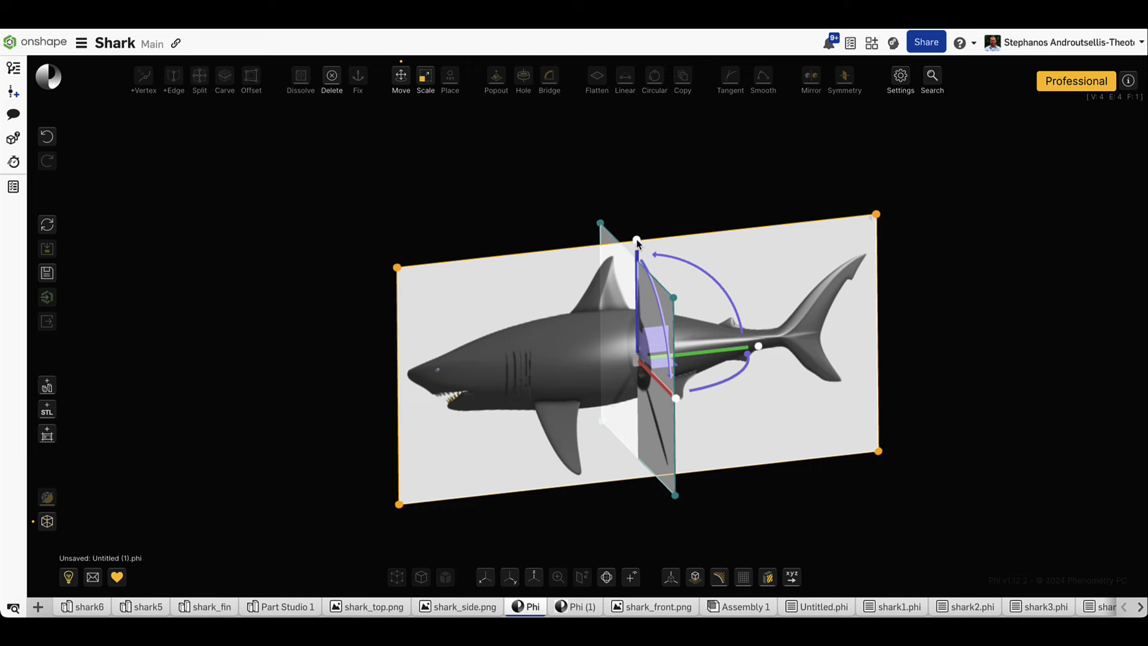
{"action": "mouse_move", "coordinate": [637, 243]}
{"action": "left_mouse_down"}
{"action": "mouse_move", "coordinate": [618, 299]}
{"action": "mouse_move", "coordinate": [637, 256]}
{"action": "left_mouse_up"}
{"action": "left_click", "coordinate": [789, 381]}
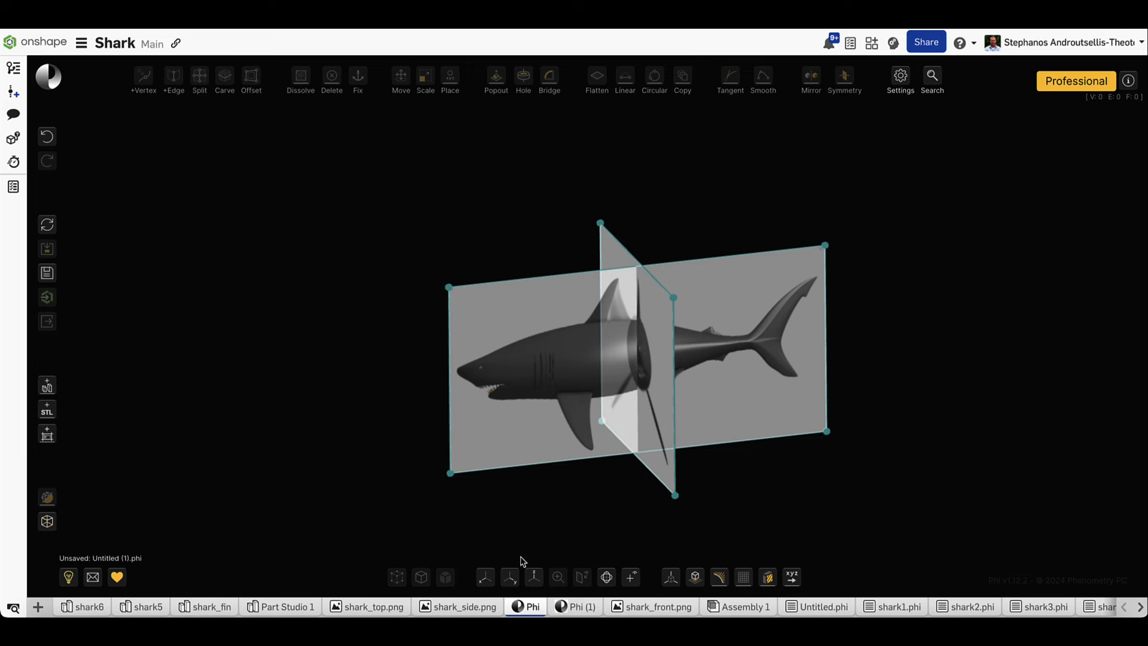
Compare the size and alignment of the side and front images from the front, side and oblique views
{"action": "left_click", "coordinate": [486, 583]}
{"action": "key", "text": "Left"}
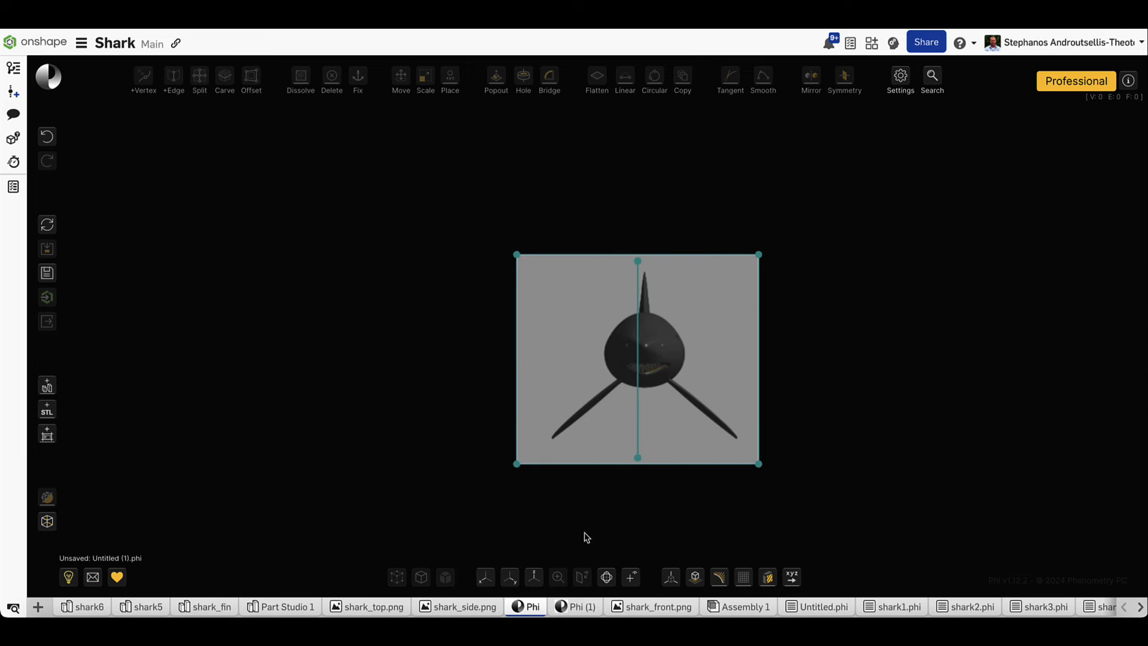
{"action": "key", "text": "Left"}
{"action": "key", "text": "Up"}
{"action": "key", "text": "Up"}
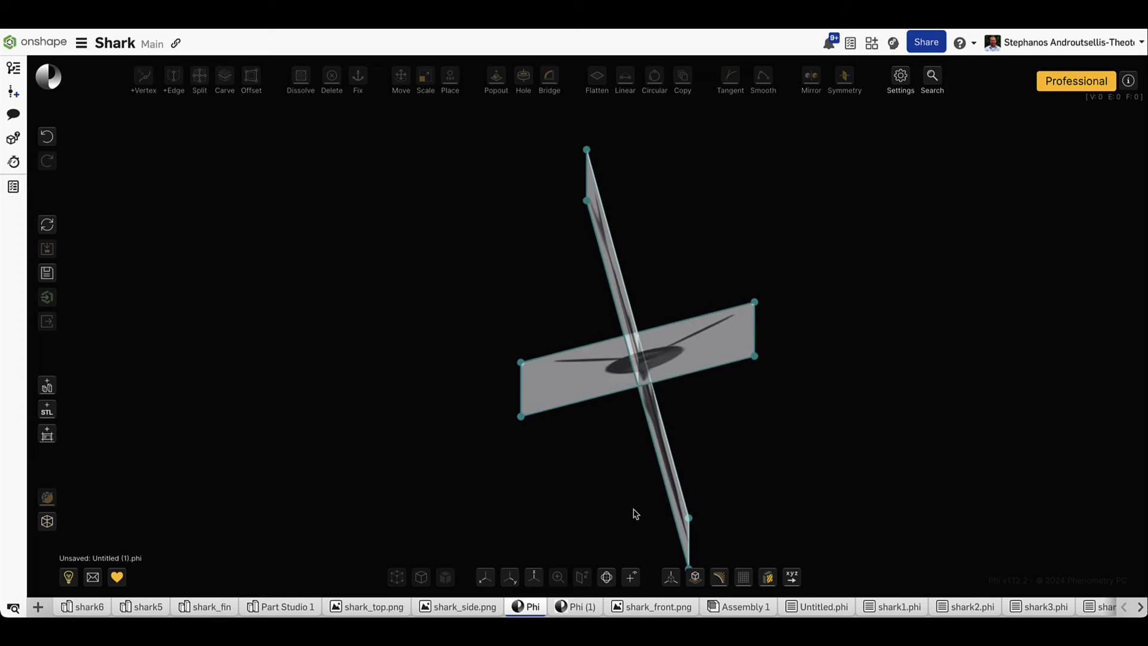
{"action": "left_click", "coordinate": [484, 578]}
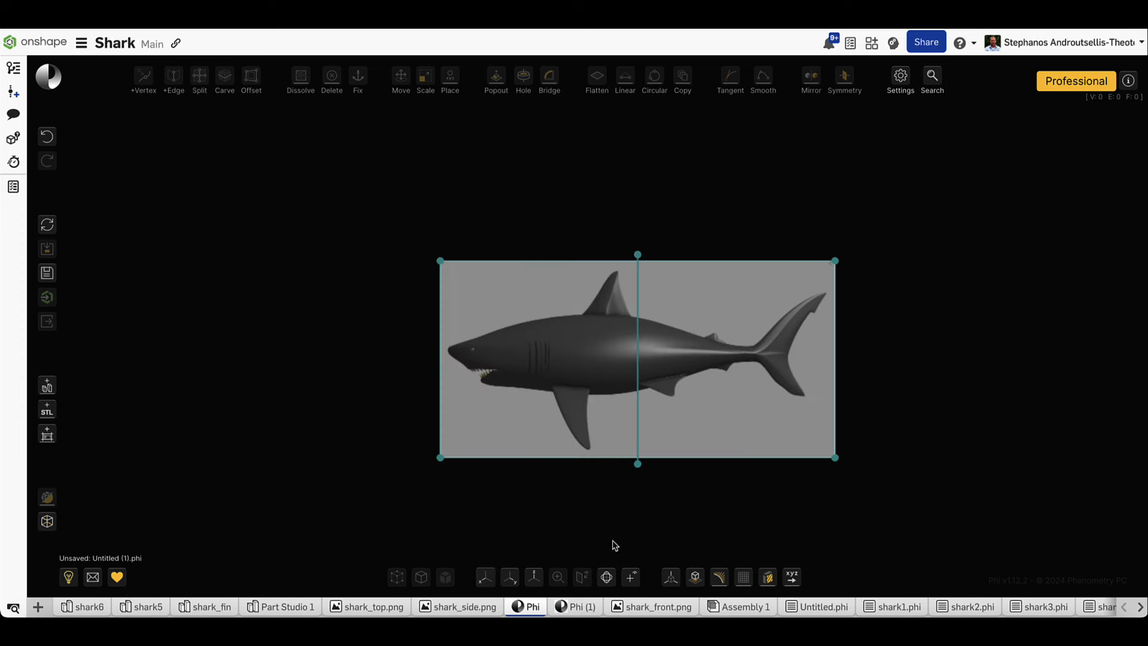
{"action": "right_click_drag", "start_coordinate": [728, 522], "coordinate": [841, 410]}
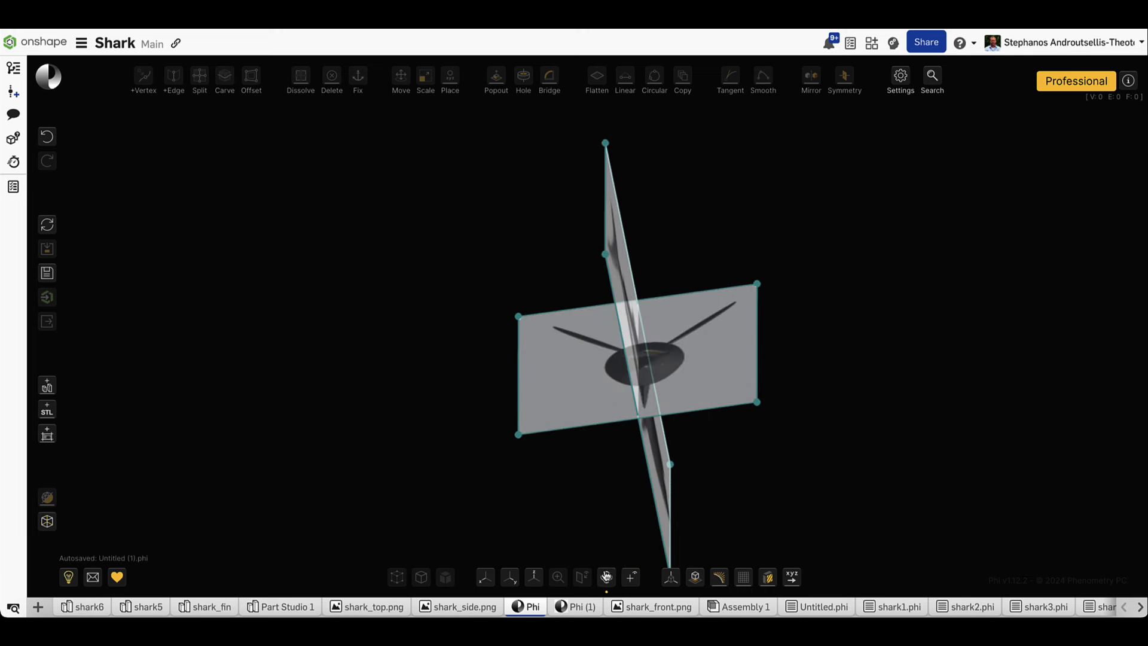
{"action": "right_click_drag", "start_coordinate": [595, 518], "coordinate": [565, 583]}
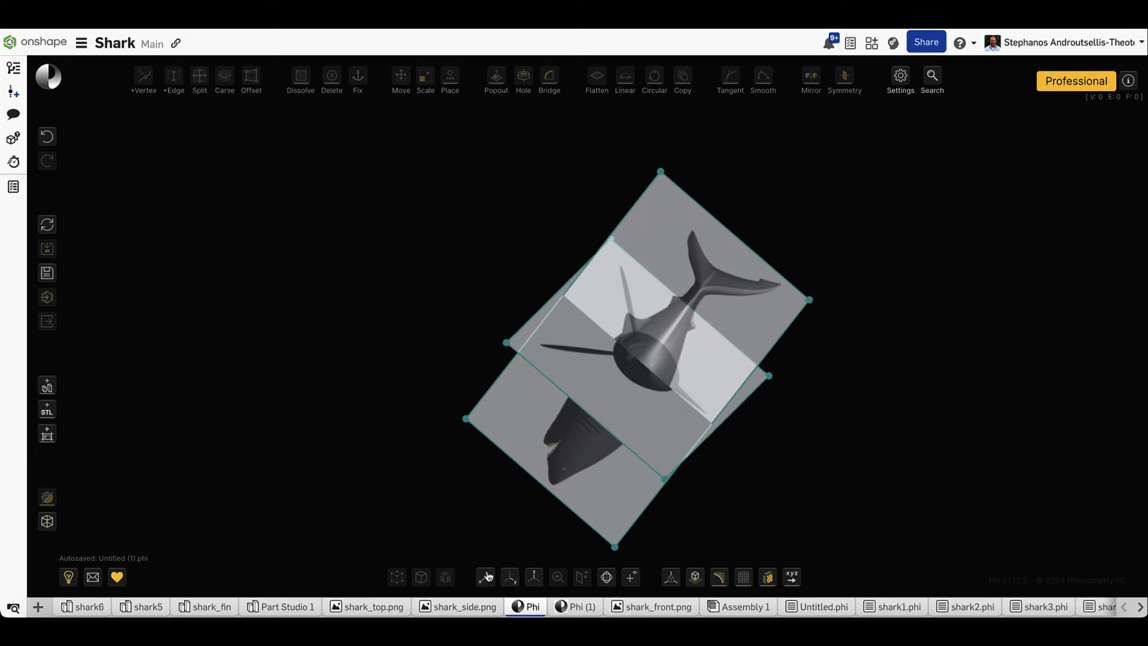
Load shark_top as a third sketch image with Top orientation and a width of 10
{"action": "left_click", "coordinate": [49, 438]}
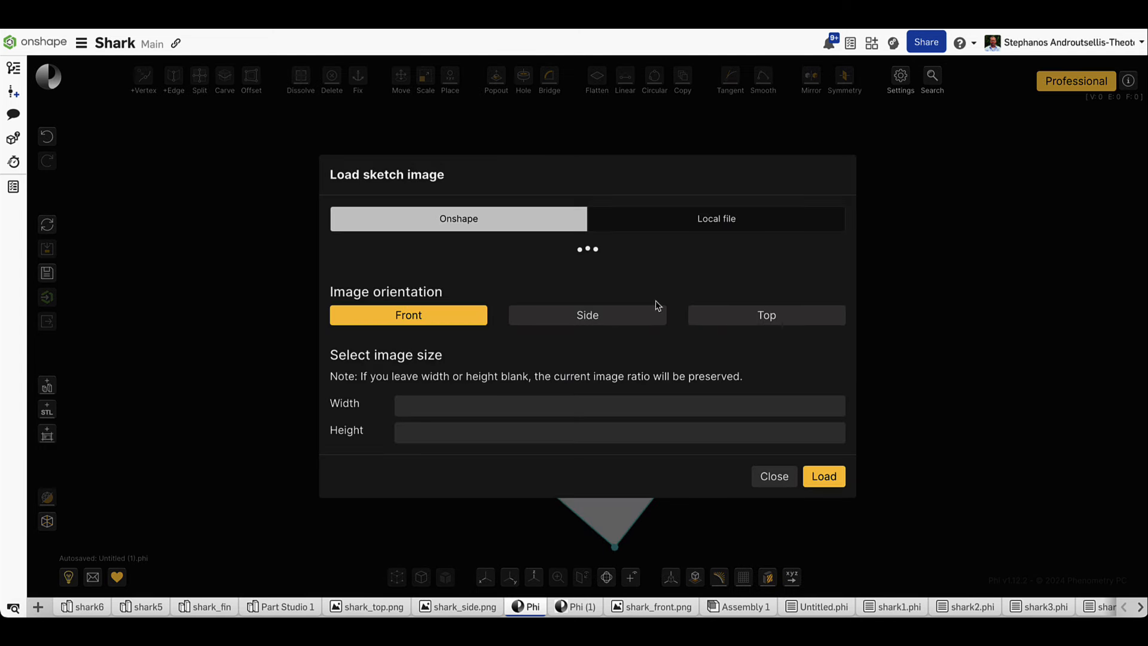
{"action": "left_click", "coordinate": [764, 324]}
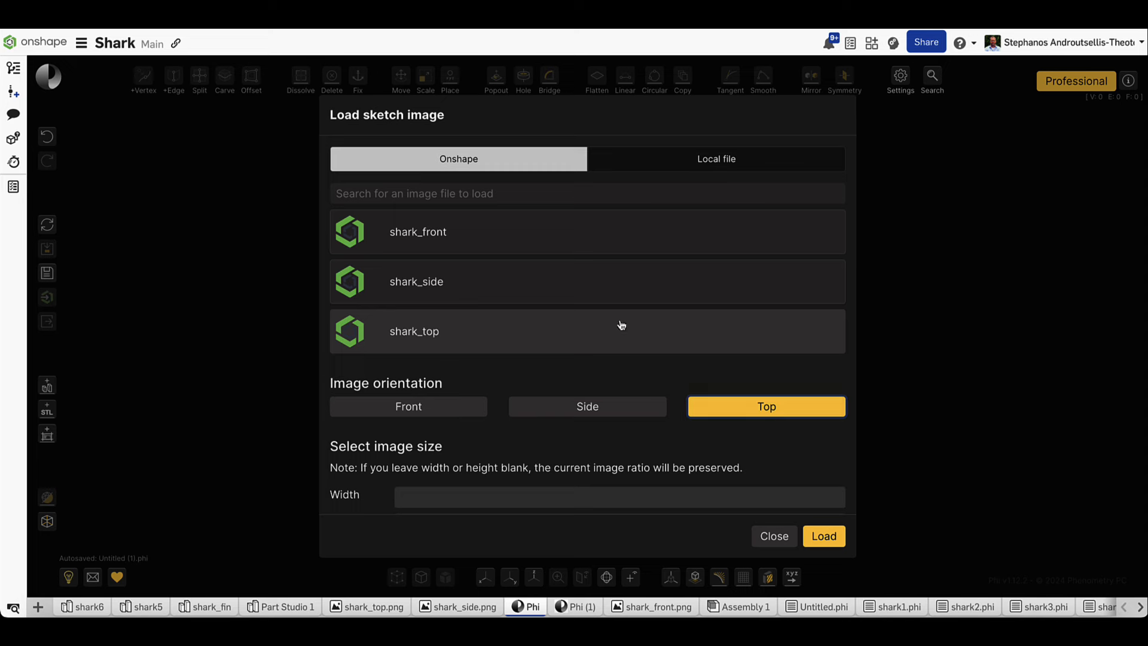
{"action": "left_click", "coordinate": [414, 359]}
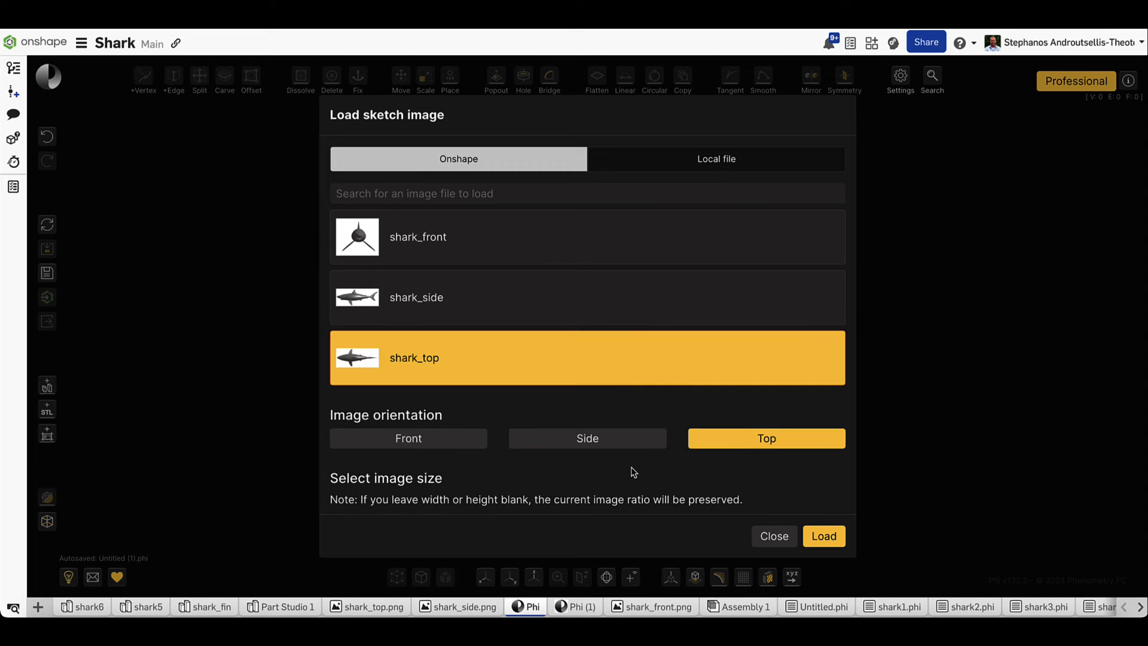
{"action": "scroll", "coordinate": [634, 472], "scroll_direction": "down", "scroll_amount": 1}
{"action": "left_click", "coordinate": [506, 472]}
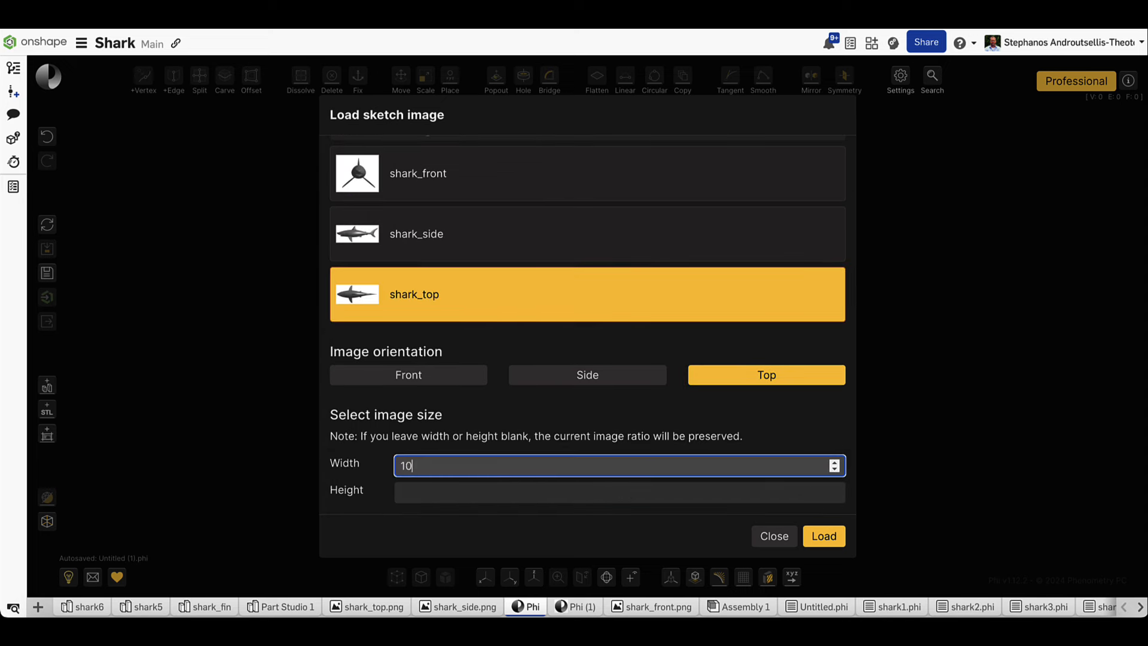
{"action": "left_click", "coordinate": [824, 535]}
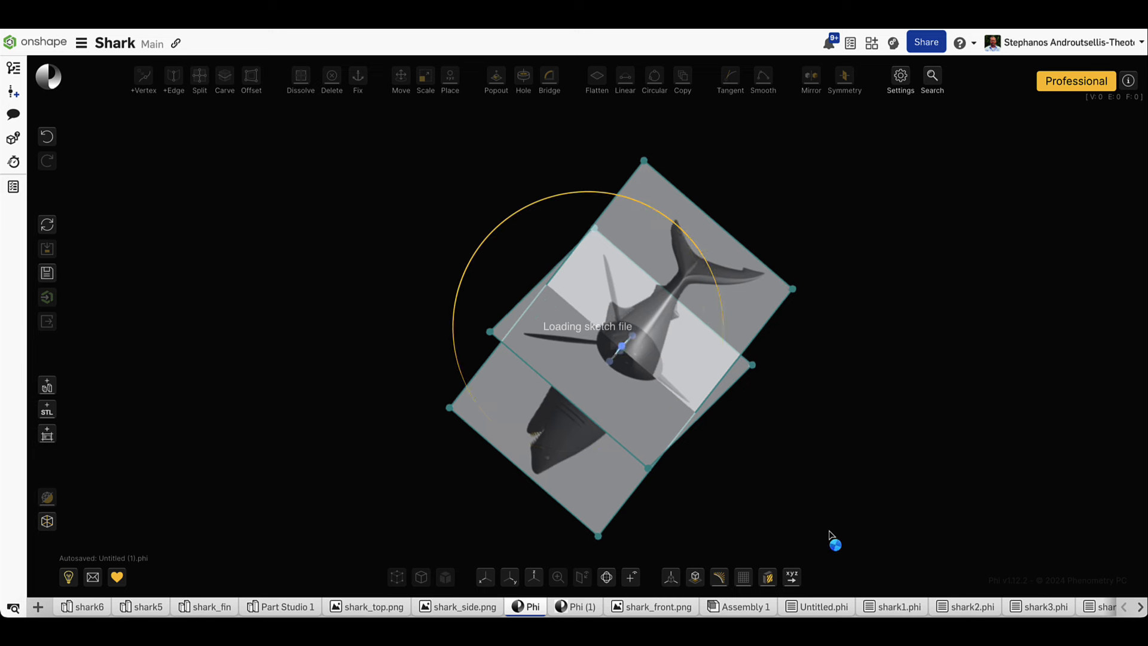
Leave image editing and view the three crossed shark images from several angles
{"action": "mouse_move", "coordinate": [824, 475]}
{"action": "right_mouse_down"}
{"action": "mouse_move", "coordinate": [769, 441]}
{"action": "mouse_move", "coordinate": [730, 443]}
{"action": "mouse_move", "coordinate": [748, 418]}
{"action": "mouse_move", "coordinate": [738, 359]}
{"action": "mouse_move", "coordinate": [776, 373]}
{"action": "right_mouse_up"}
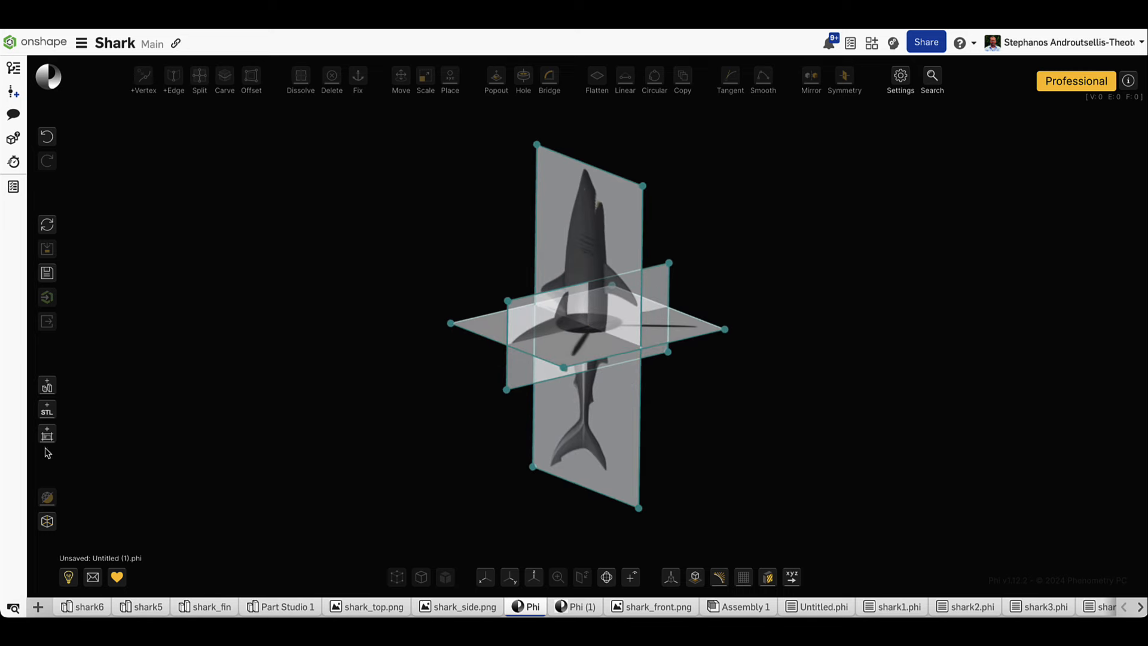
{"action": "left_click", "coordinate": [77, 439]}
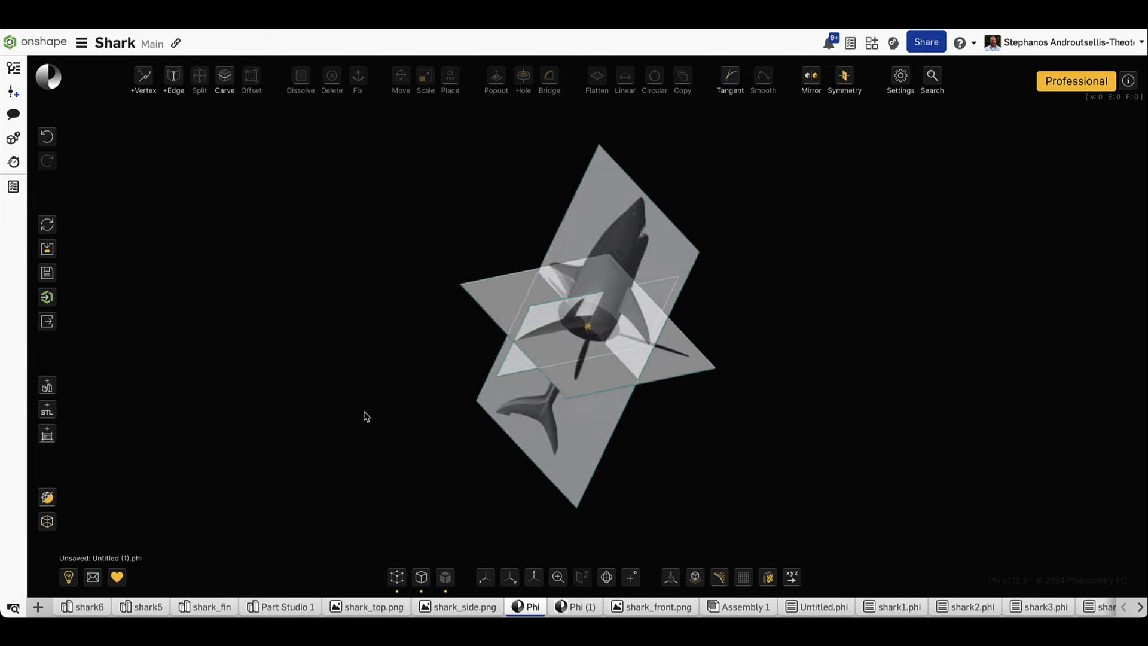
{"action": "mouse_move", "coordinate": [414, 437]}
{"action": "right_mouse_down"}
{"action": "mouse_move", "coordinate": [456, 428]}
{"action": "mouse_move", "coordinate": [428, 410]}
{"action": "mouse_move", "coordinate": [401, 415]}
{"action": "mouse_move", "coordinate": [418, 427]}
{"action": "right_mouse_up"}
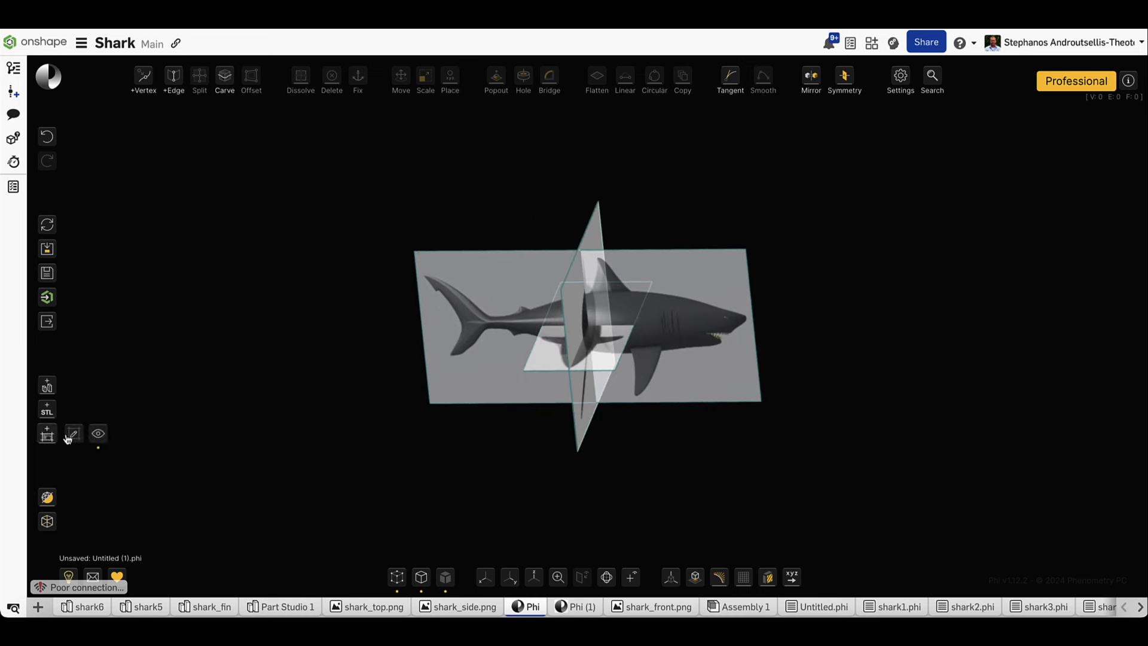
Enter image editing and rotate the top shark image by -90 degrees around the red axis
{"action": "left_click", "coordinate": [74, 434]}
{"action": "left_click", "coordinate": [606, 357]}
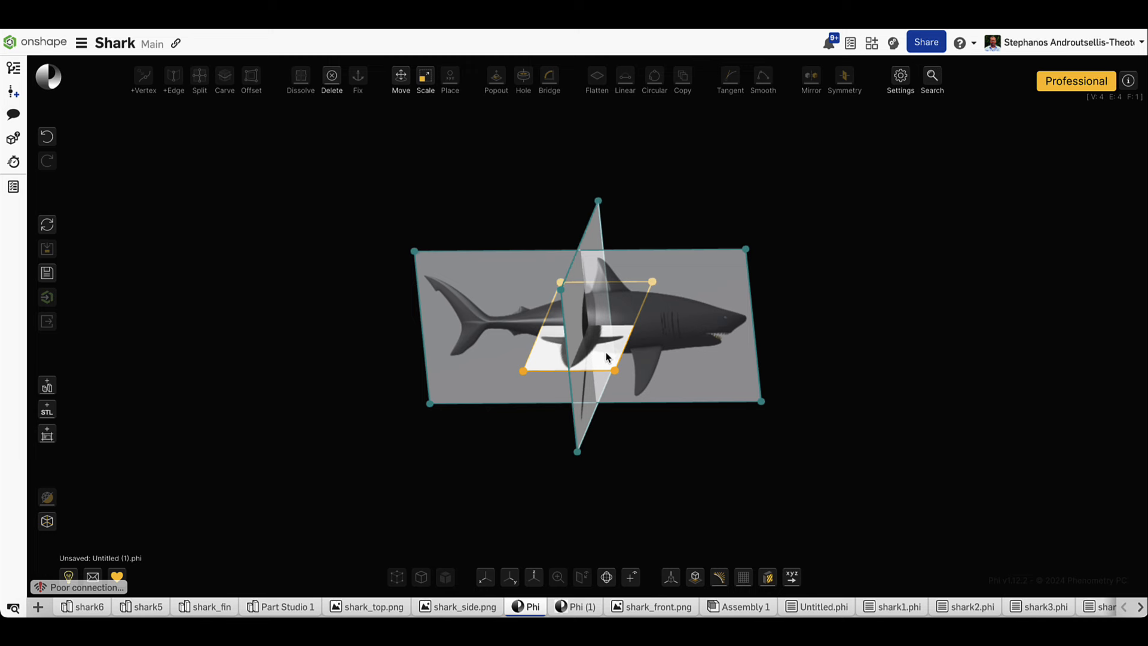
{"action": "key", "text": "m"}
{"action": "right_click_drag", "start_coordinate": [474, 461], "coordinate": [507, 475]}
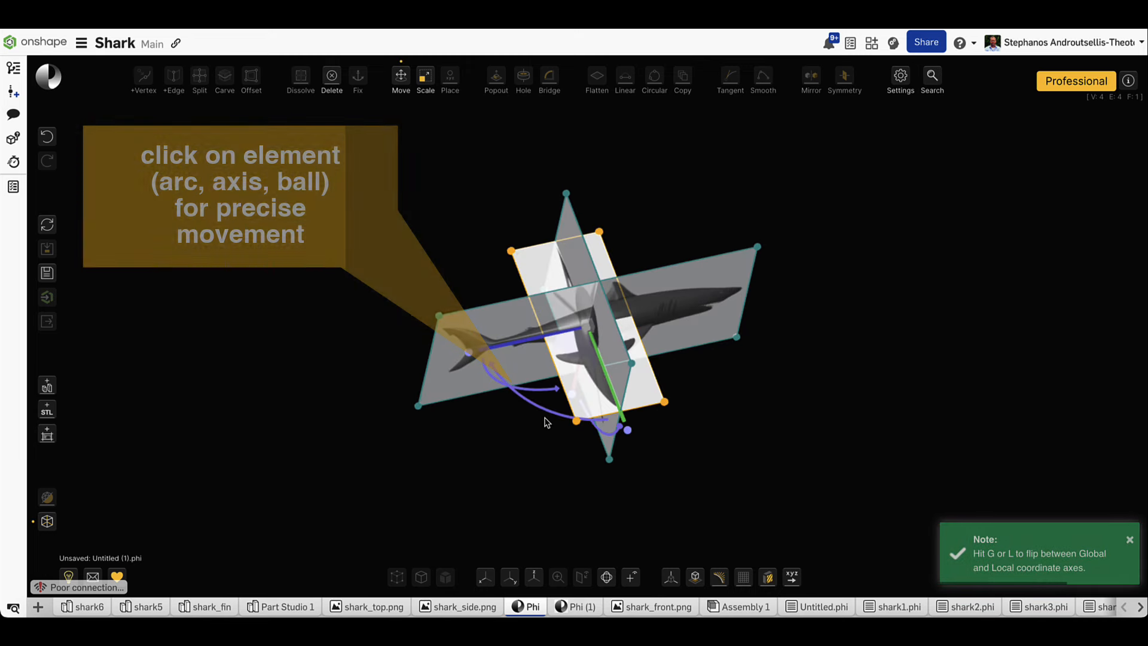
{"action": "left_click", "coordinate": [549, 412]}
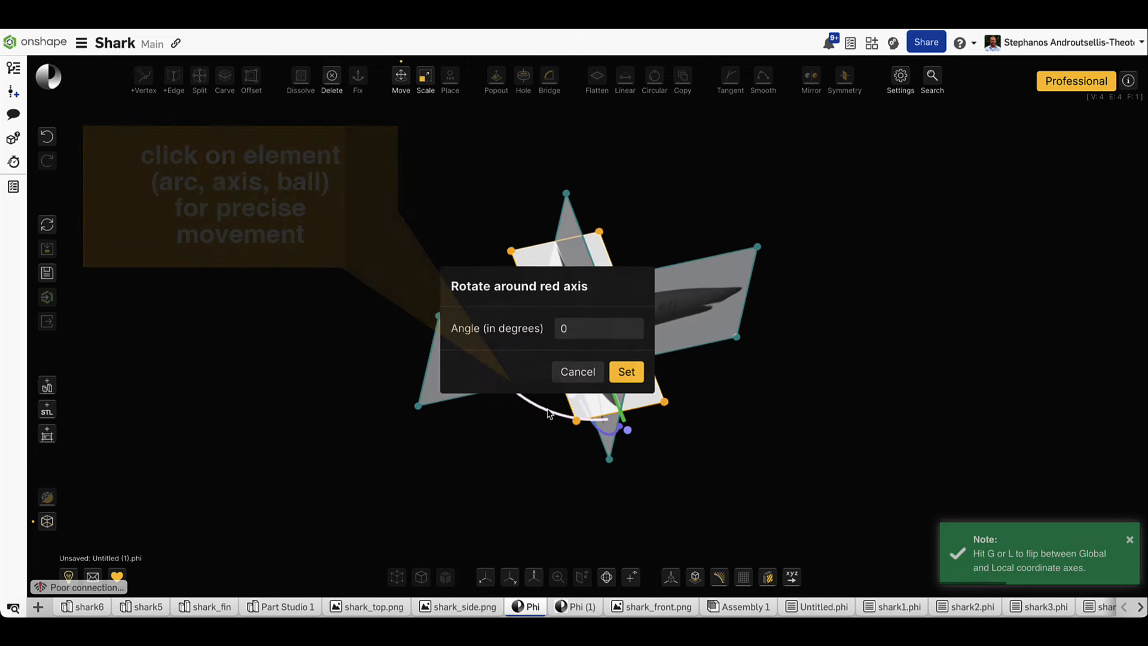
{"action": "double_click", "coordinate": [576, 334]}
{"action": "type", "text": "-90"}
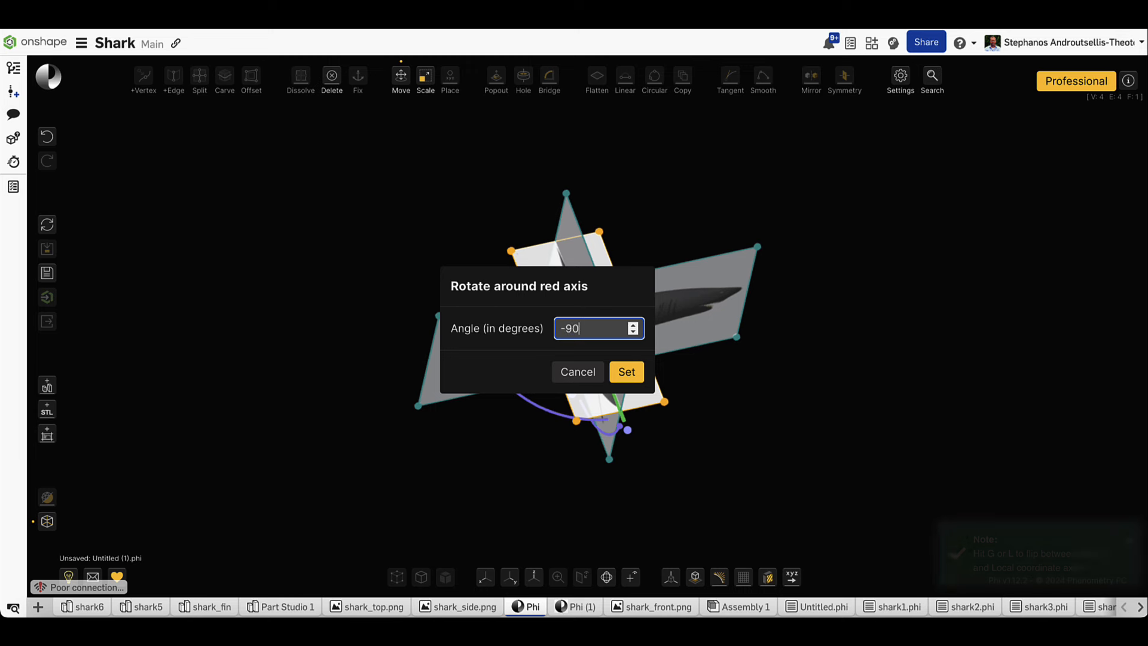
{"action": "left_click", "coordinate": [627, 373]}
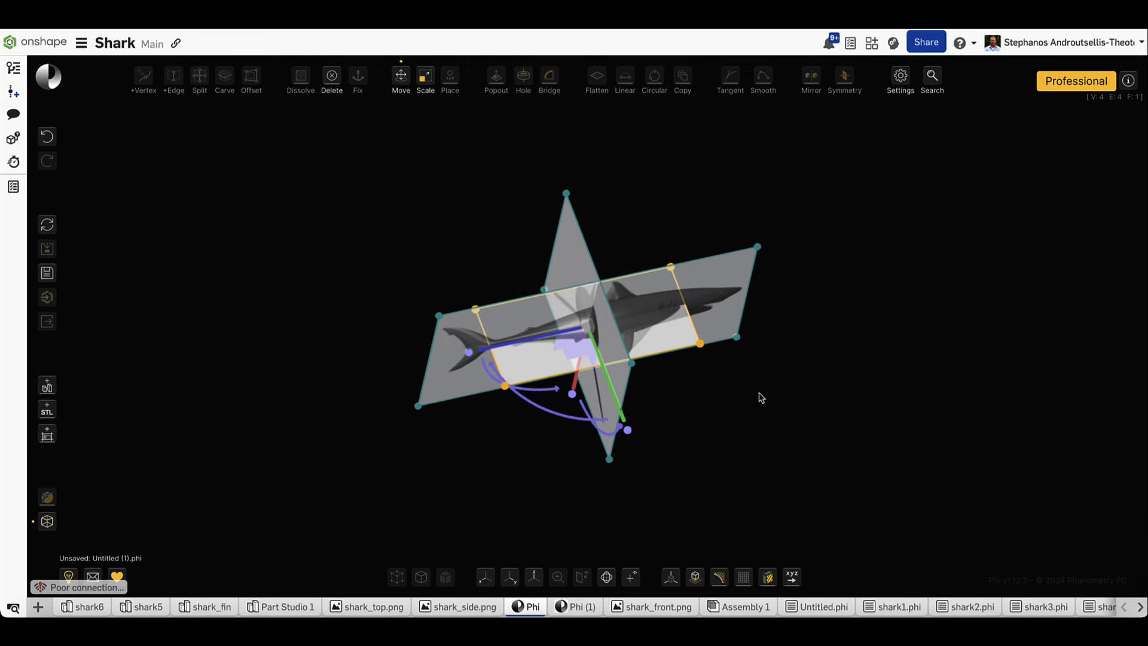
{"action": "left_click_drag", "start_coordinate": [761, 398], "coordinate": [742, 415]}
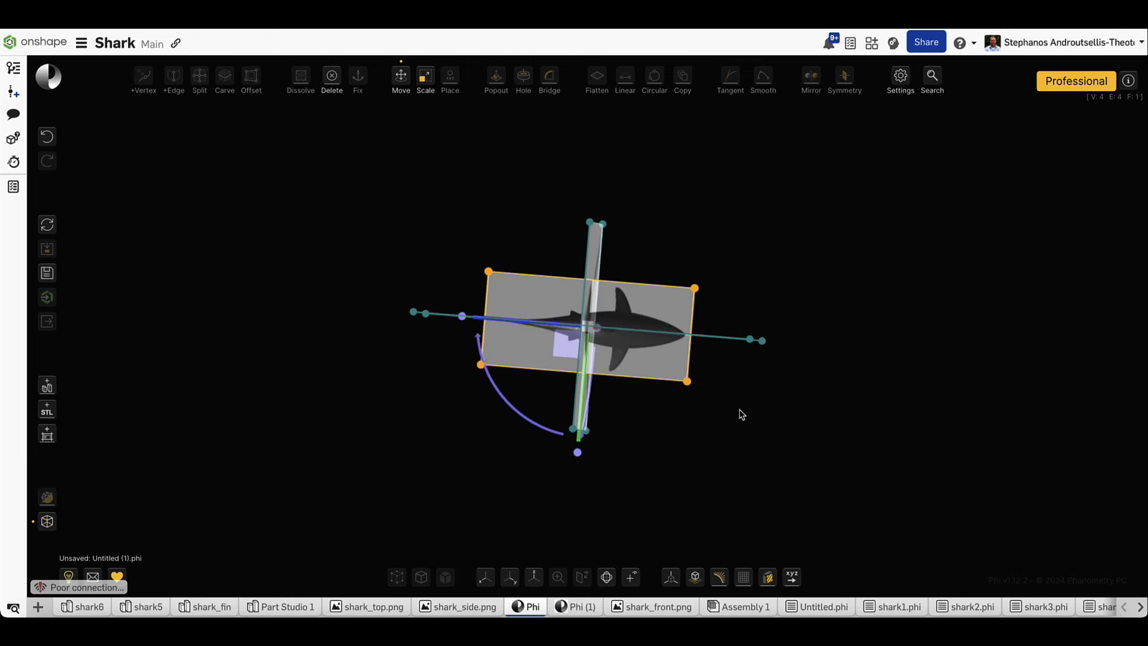
{"action": "key", "text": "Escape"}
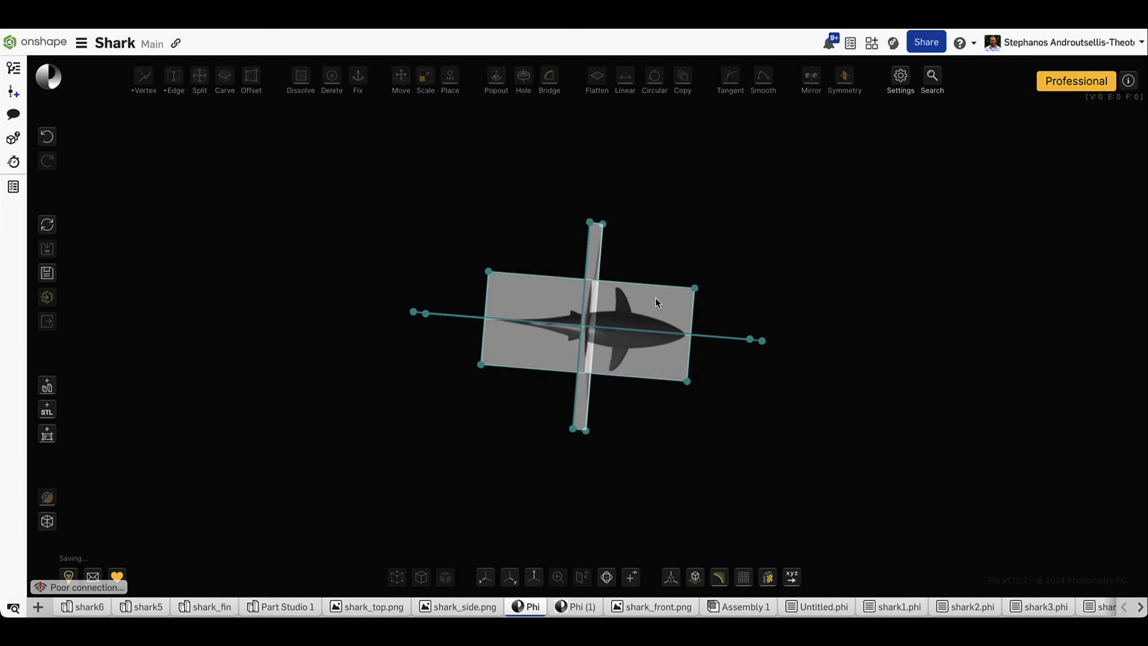
Scale the top image up uniformly until its length matches the side image, and leave image editing
{"action": "left_click", "coordinate": [656, 303]}
{"action": "key", "text": "m"}
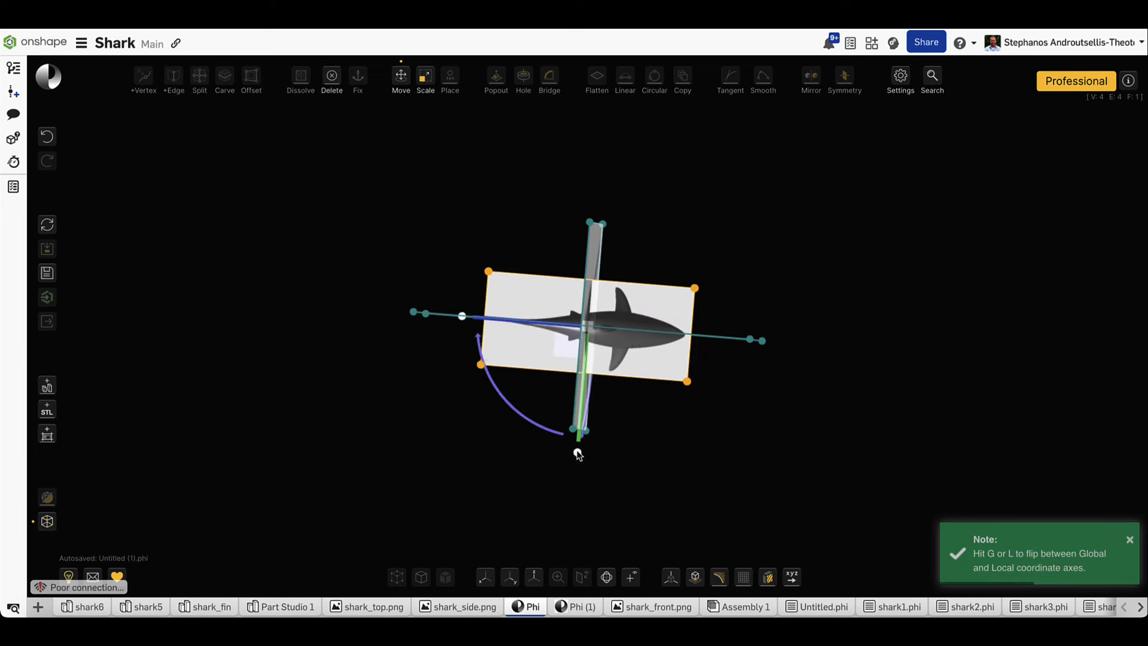
{"action": "left_click_drag", "start_coordinate": [578, 455], "coordinate": [559, 533], "text": "shift"}
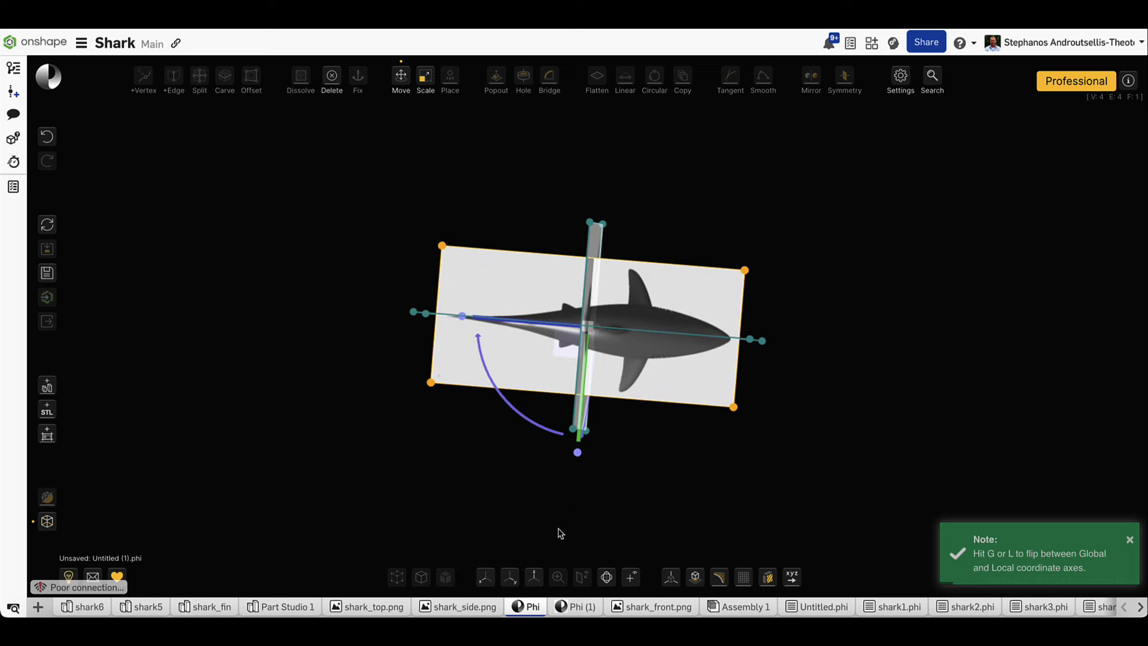
{"action": "left_click", "coordinate": [486, 578]}
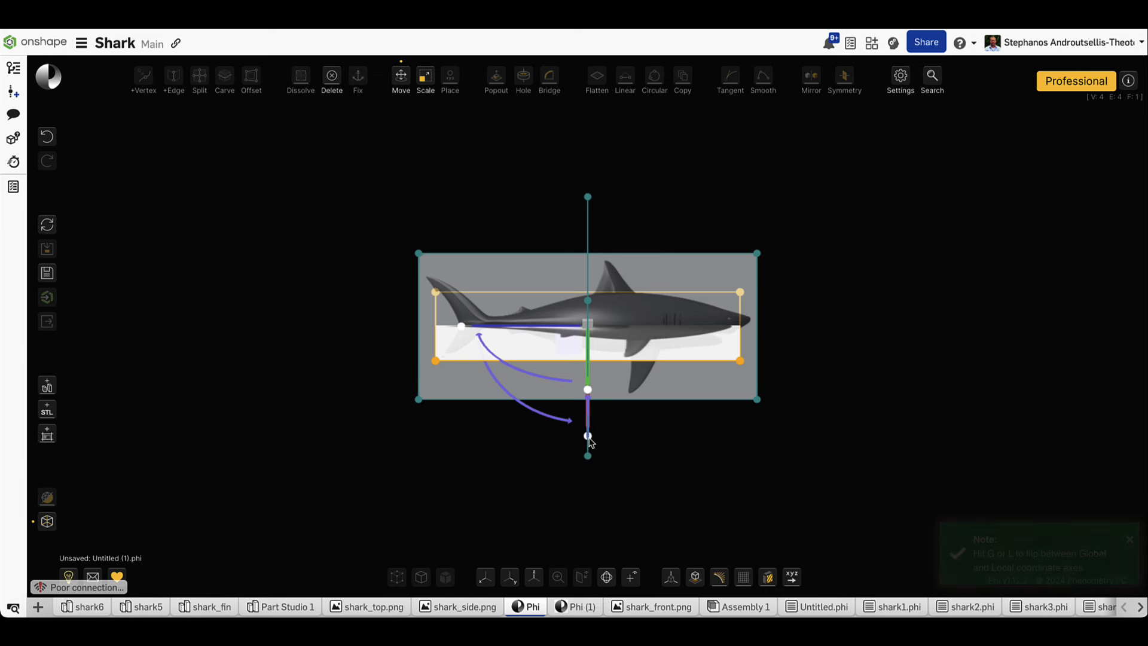
{"action": "left_click_drag", "start_coordinate": [589, 441], "coordinate": [589, 455]}
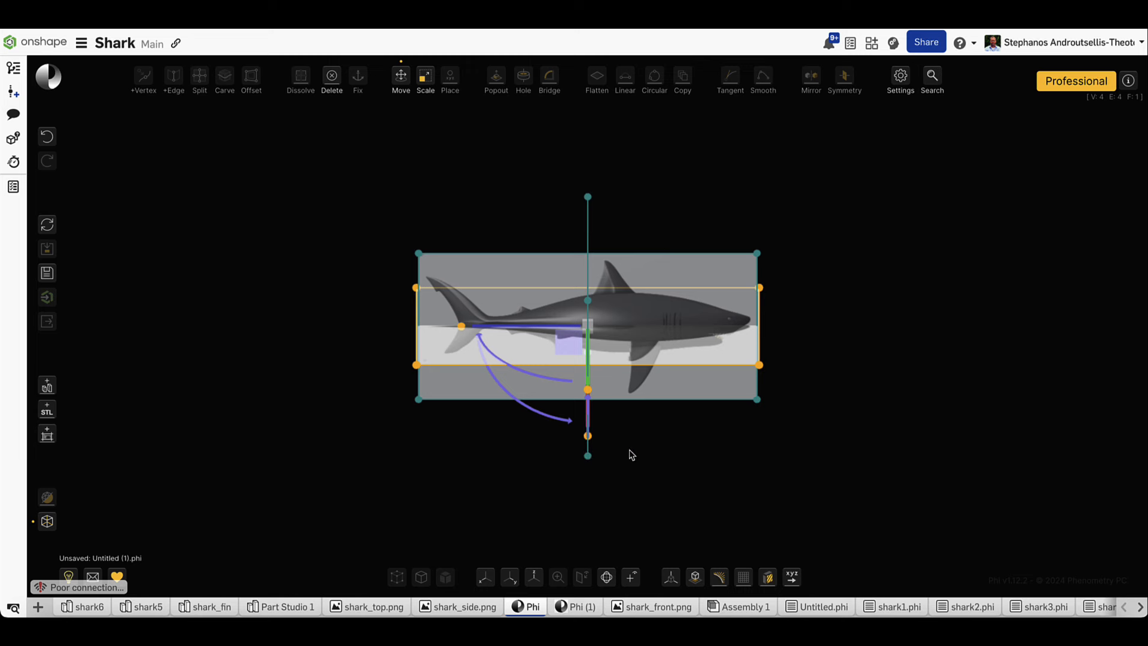
{"action": "left_click", "coordinate": [707, 452]}
{"action": "mouse_move", "coordinate": [707, 451]}
{"action": "right_mouse_down"}
{"action": "mouse_move", "coordinate": [659, 470]}
{"action": "mouse_move", "coordinate": [690, 459]}
{"action": "right_mouse_up"}
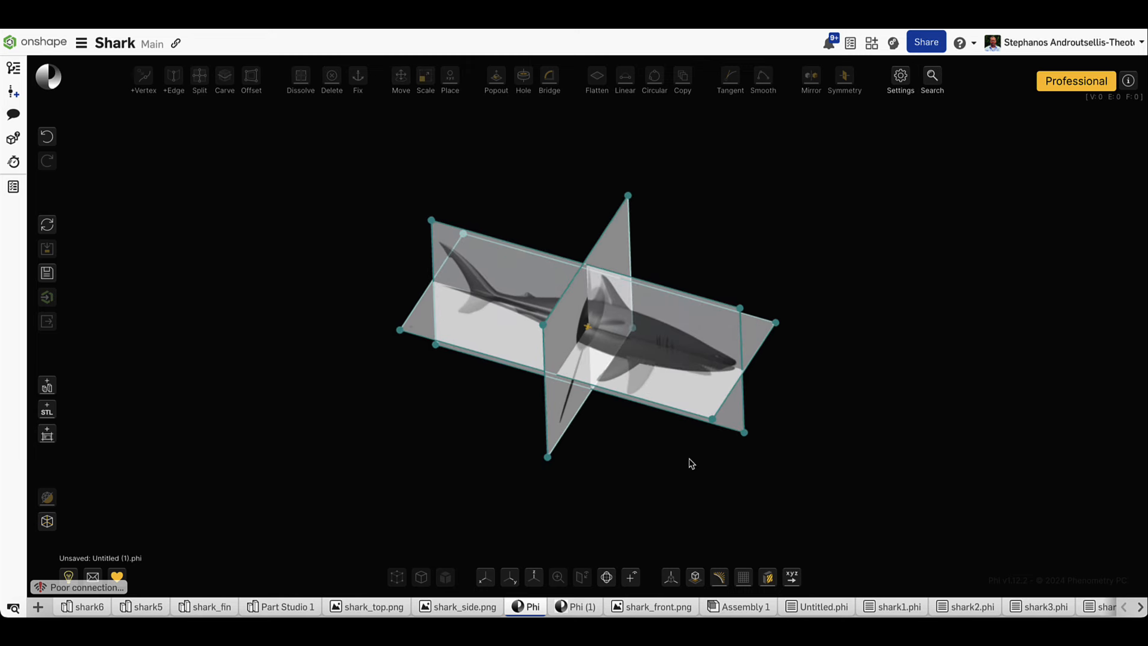
{"action": "left_click", "coordinate": [73, 433]}
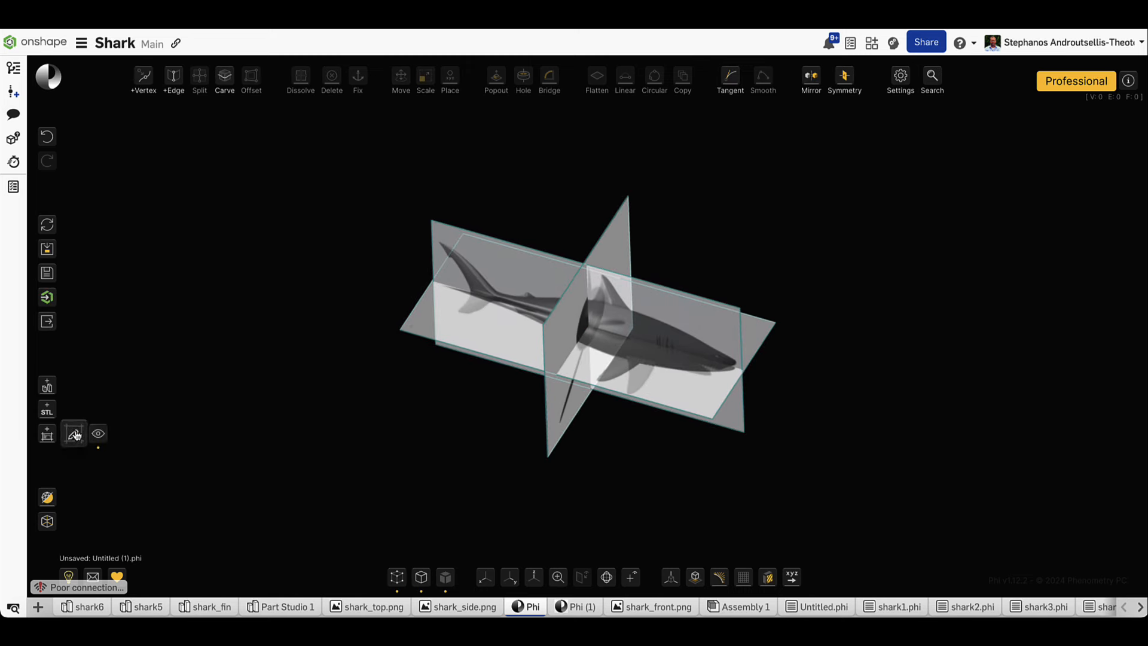
Pop out the rear face of the body cylinder to just before the narrow tail section and shrink its end
{"action": "mouse_move", "coordinate": [845, 75]}
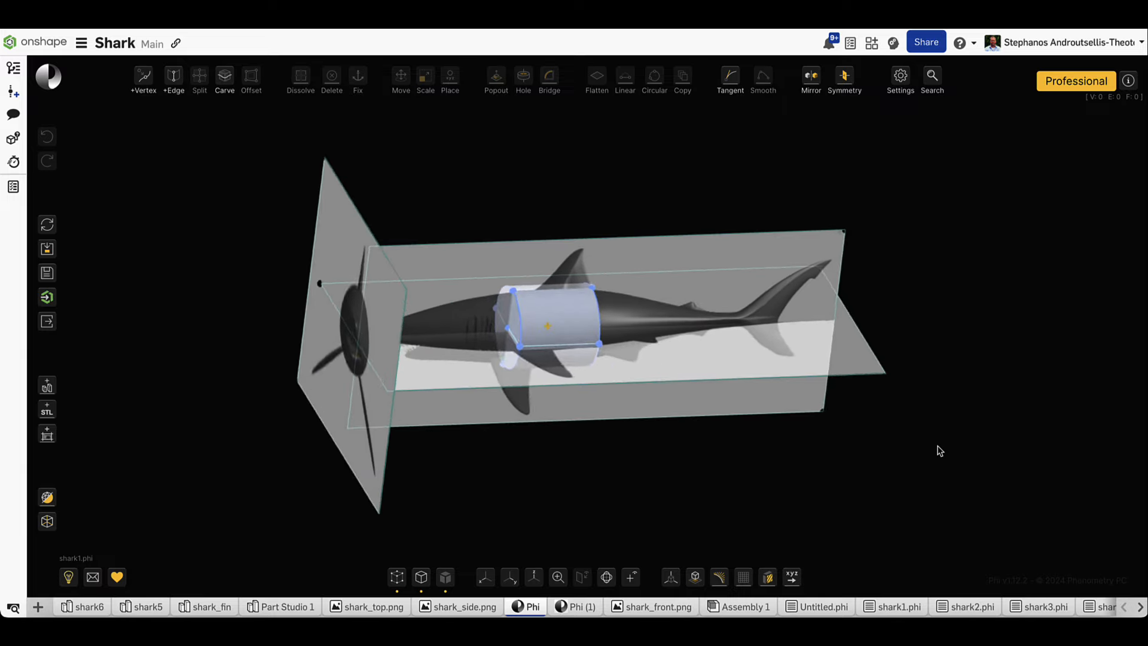
{"action": "left_click", "coordinate": [502, 583]}
{"action": "left_click", "coordinate": [487, 580]}
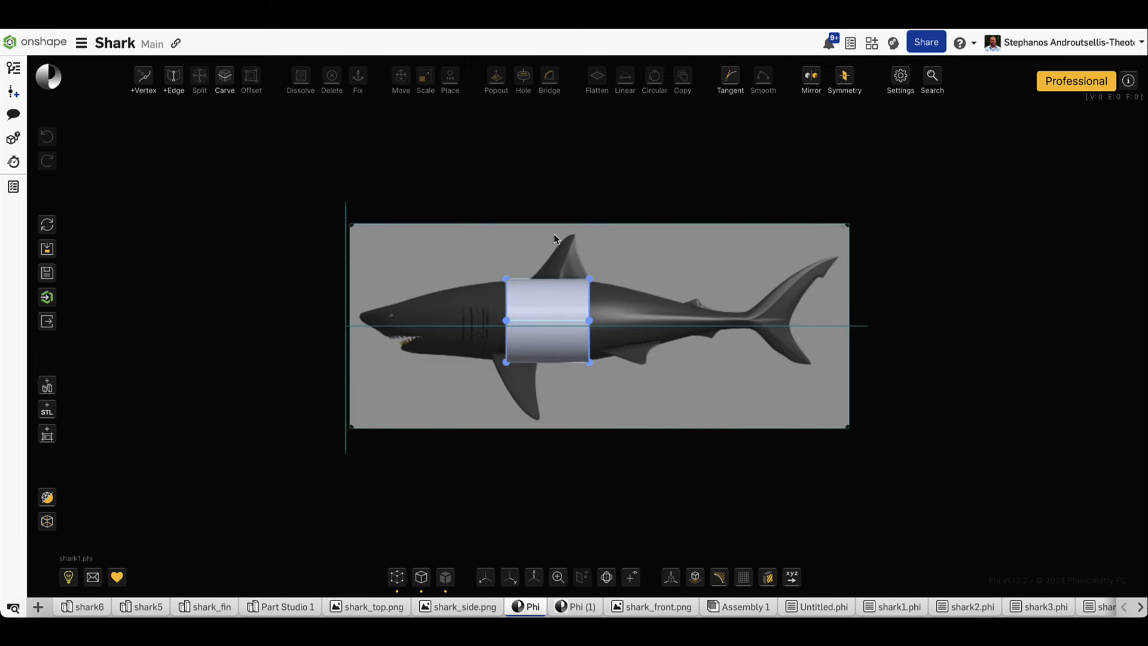
{"action": "left_click", "coordinate": [589, 305]}
{"action": "mouse_move", "coordinate": [705, 431]}
{"action": "right_mouse_down"}
{"action": "mouse_move", "coordinate": [667, 446]}
{"action": "mouse_move", "coordinate": [704, 436]}
{"action": "right_mouse_up"}
{"action": "key", "text": "p"}
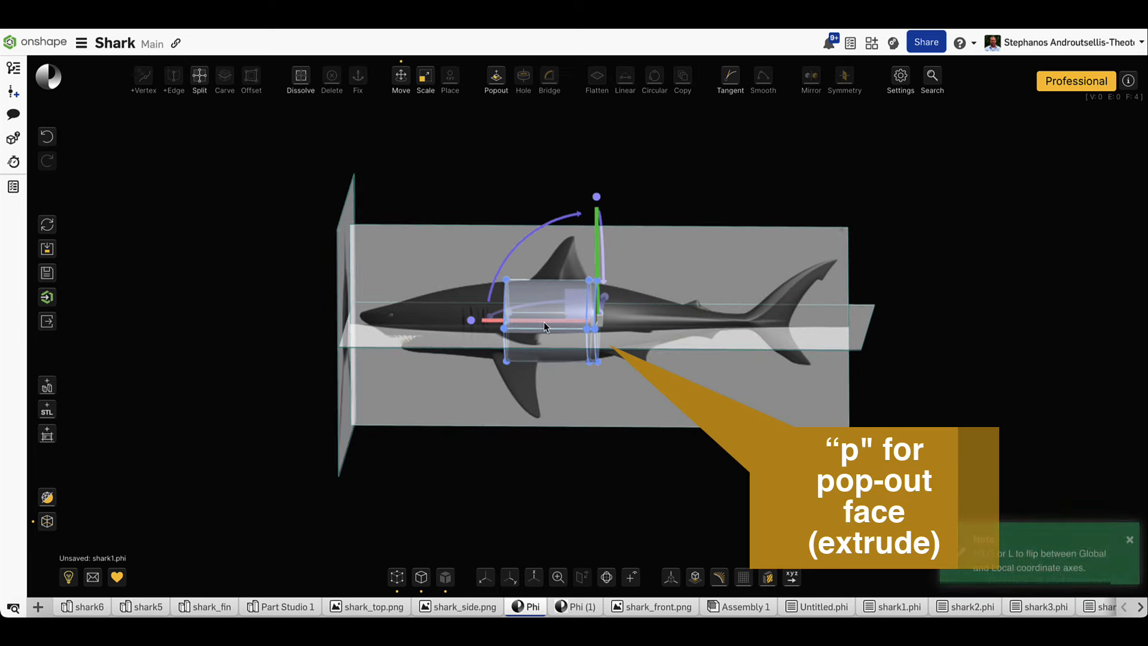
{"action": "left_click_drag", "start_coordinate": [543, 322], "coordinate": [650, 326]}
{"action": "left_click_drag", "start_coordinate": [707, 200], "coordinate": [704, 284]}
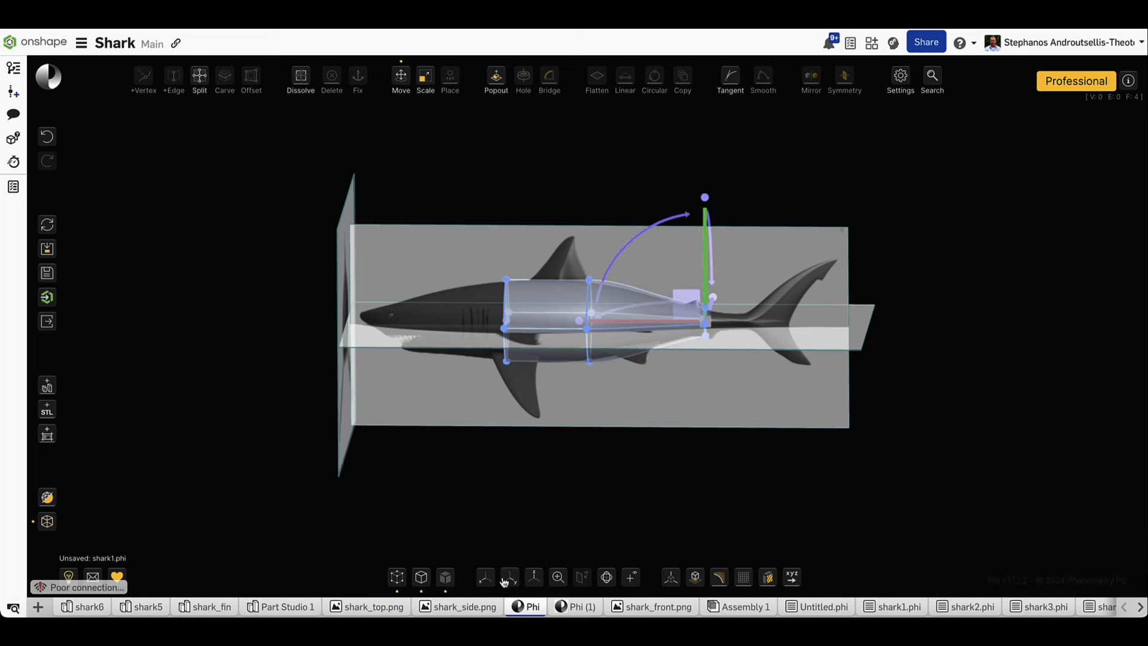
Fine-tune the extension's end face in side view, scaling it down slightly towards the tail's height in the side image
{"action": "left_click", "coordinate": [496, 579]}
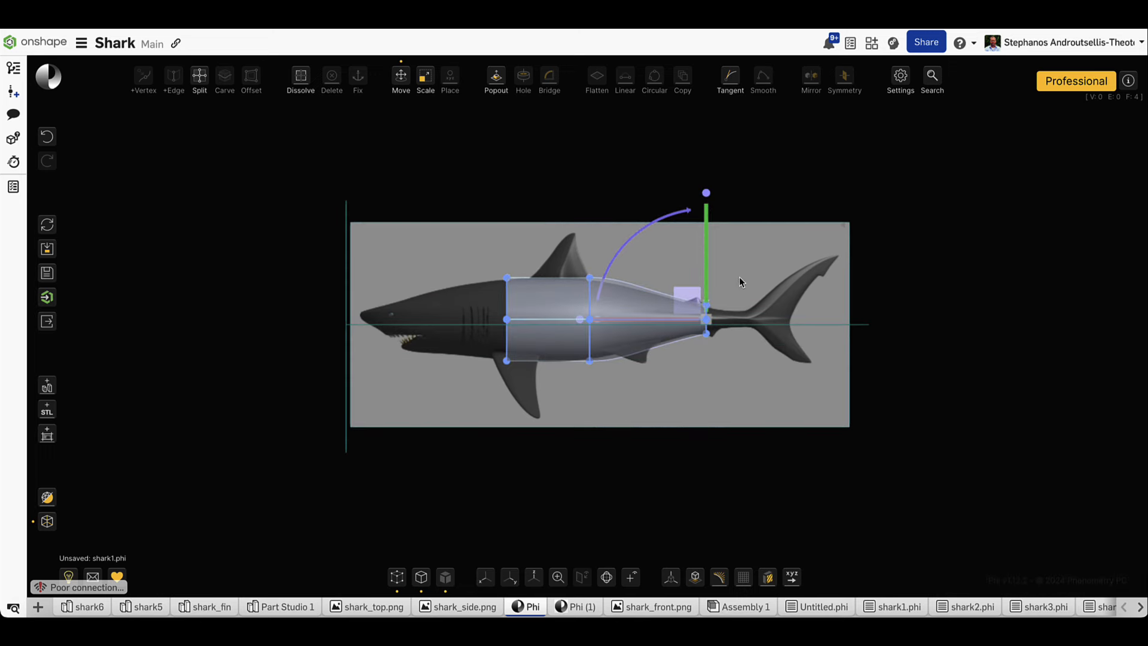
{"action": "scroll", "coordinate": [732, 311], "scroll_direction": "up", "scroll_amount": 5}
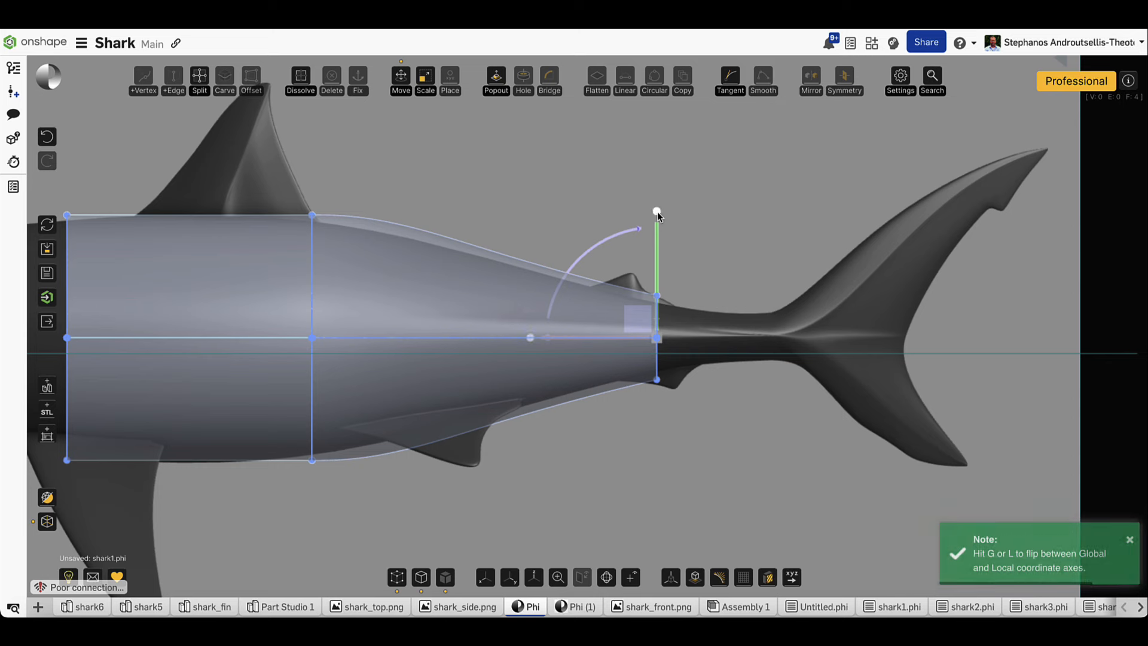
{"action": "left_click_drag", "start_coordinate": [657, 214], "coordinate": [658, 235]}
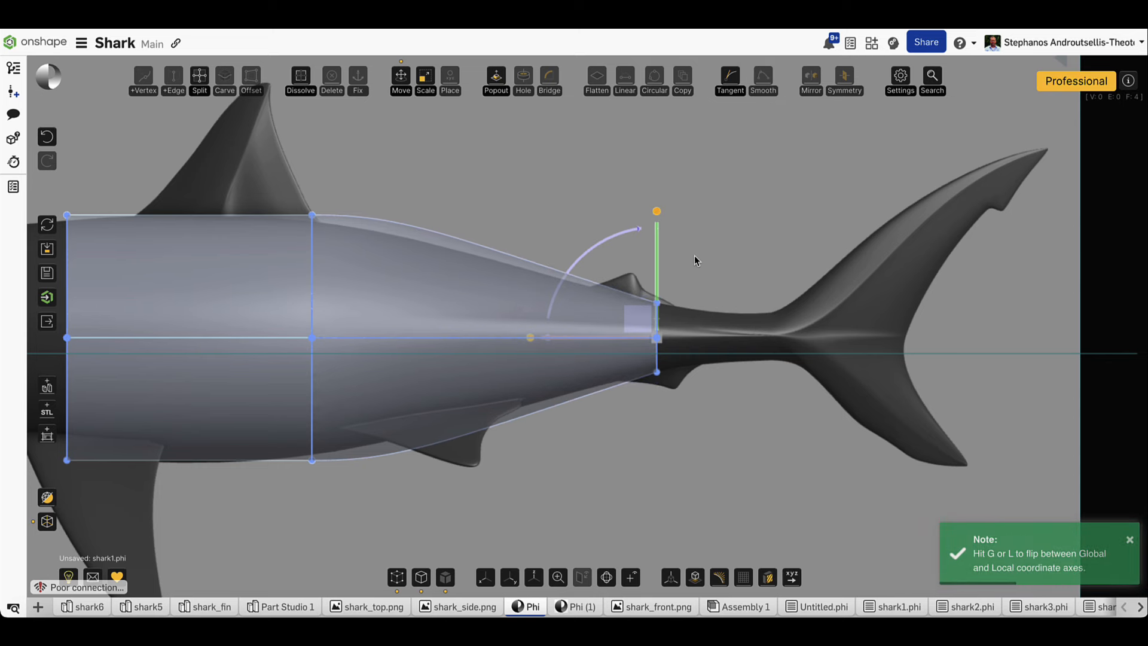
{"action": "scroll", "coordinate": [697, 260], "scroll_direction": "down", "scroll_amount": 2}
{"action": "left_click", "coordinate": [601, 162]}
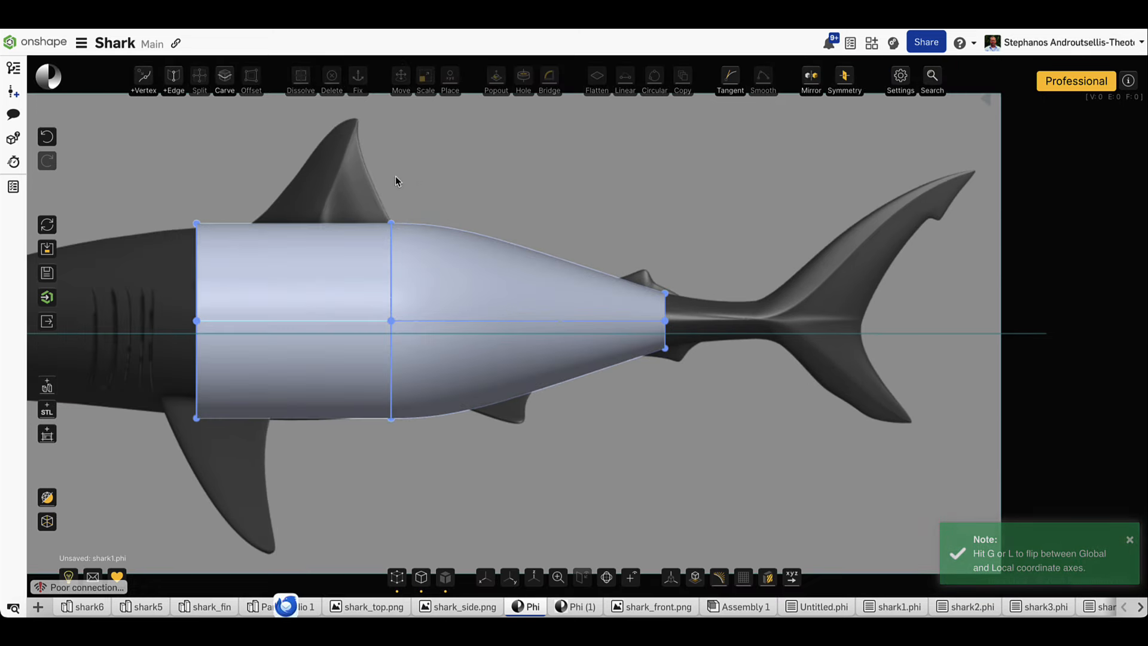
Scale the middle ring of the body down slightly and shift it forward to follow the shark's outline
{"action": "left_click_drag", "start_coordinate": [374, 167], "coordinate": [417, 493]}
{"action": "key", "text": "m"}
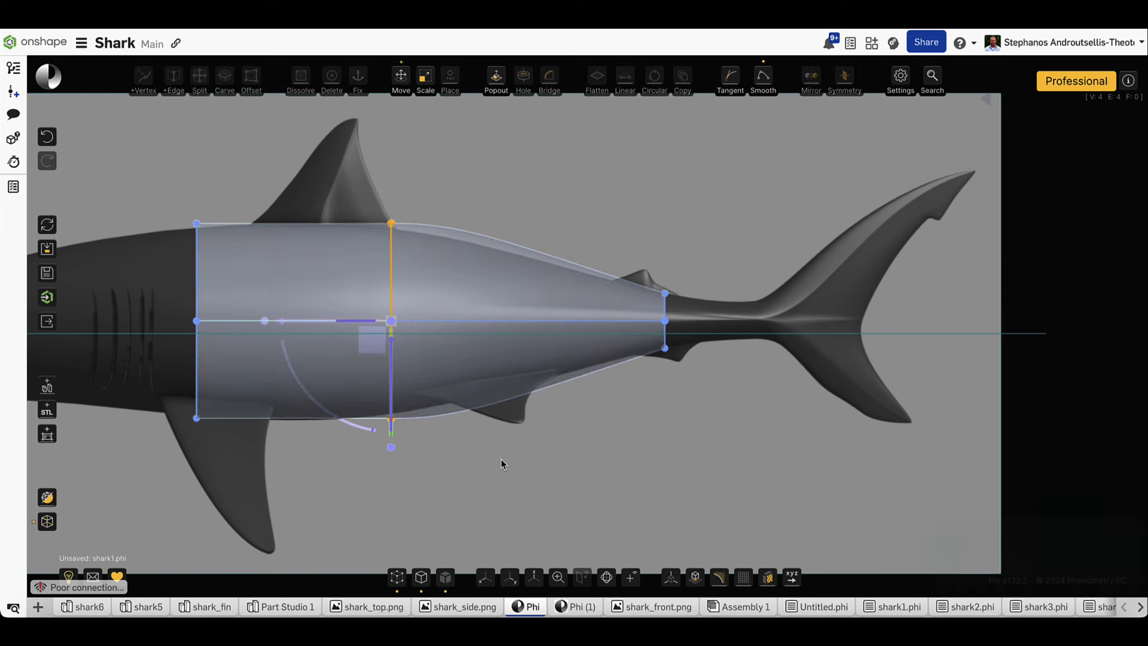
{"action": "left_click_drag", "start_coordinate": [390, 447], "coordinate": [390, 442]}
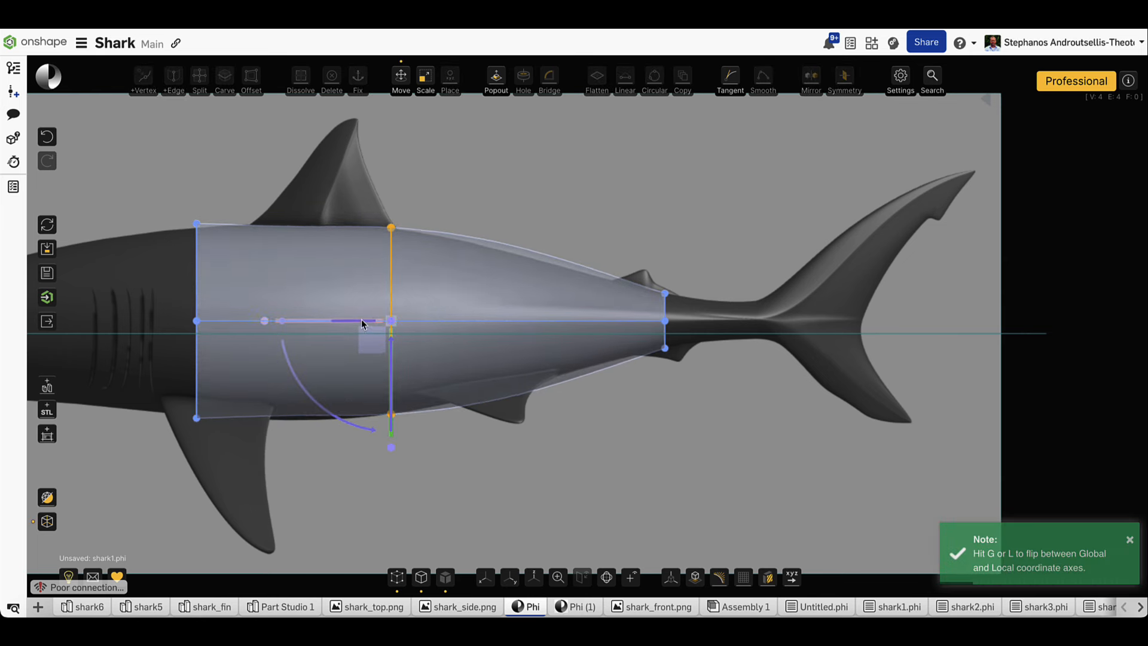
{"action": "left_click_drag", "start_coordinate": [362, 326], "coordinate": [327, 323]}
{"action": "left_click", "coordinate": [674, 372]}
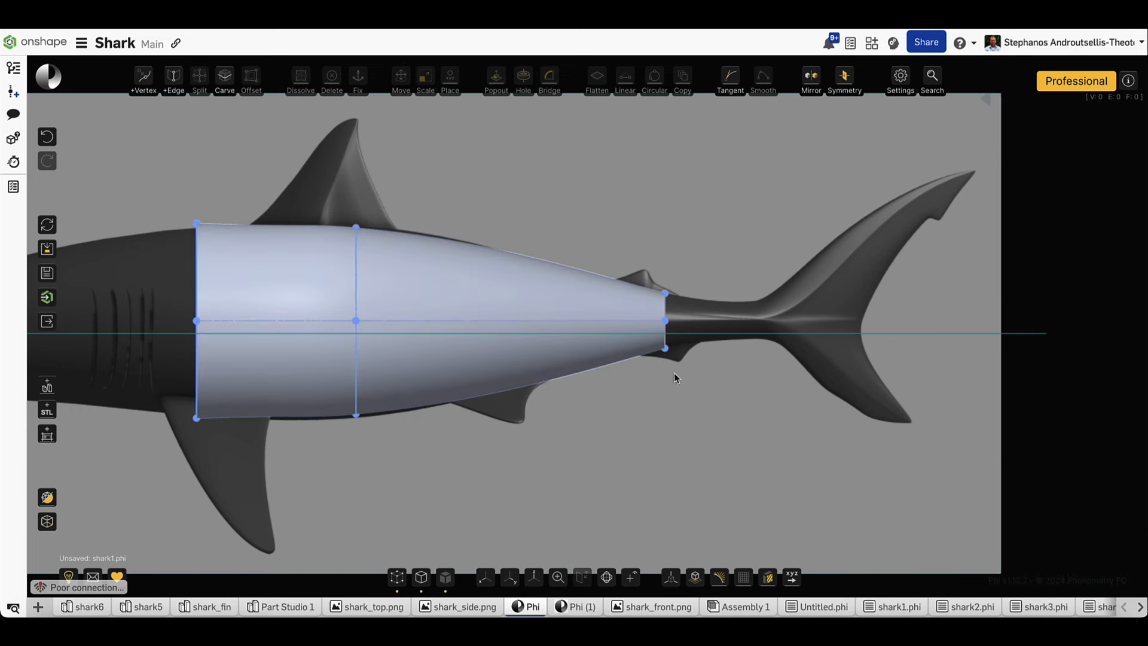
Pop out the tail end face to the base of the tail fin and scale it down to the tail's height
{"action": "scroll", "coordinate": [687, 293], "scroll_direction": "up", "scroll_amount": 3}
{"action": "left_click_drag", "start_coordinate": [721, 281], "coordinate": [591, 478]}
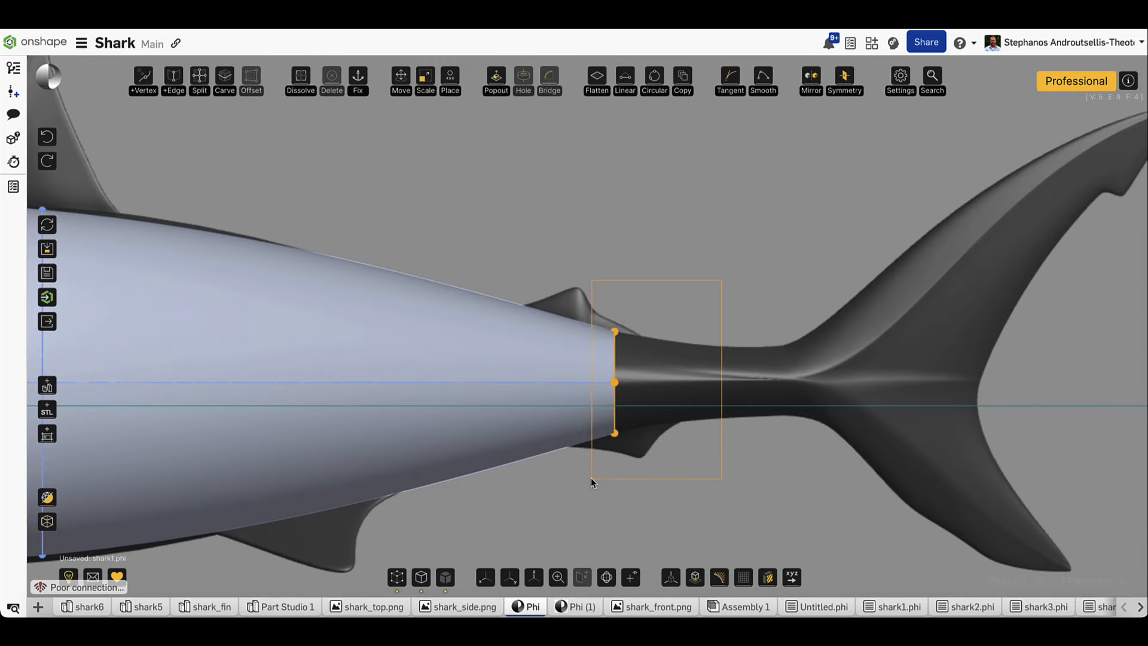
{"action": "key", "text": "p"}
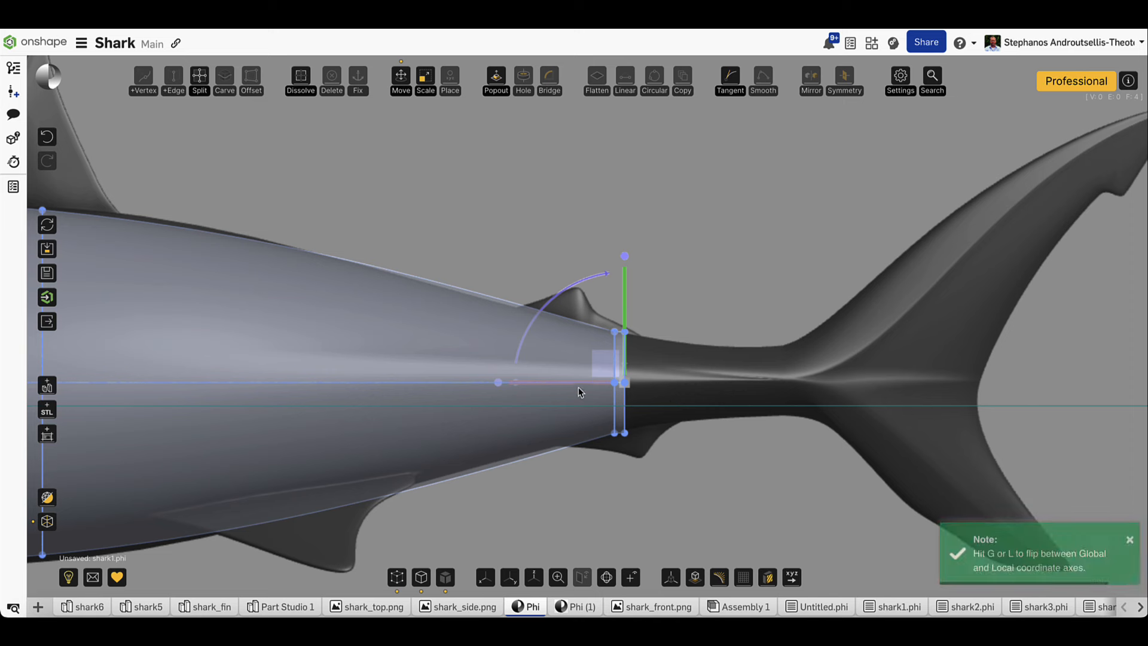
{"action": "left_click_drag", "start_coordinate": [577, 387], "coordinate": [659, 387]}
{"action": "left_click_drag", "start_coordinate": [702, 386], "coordinate": [759, 385]}
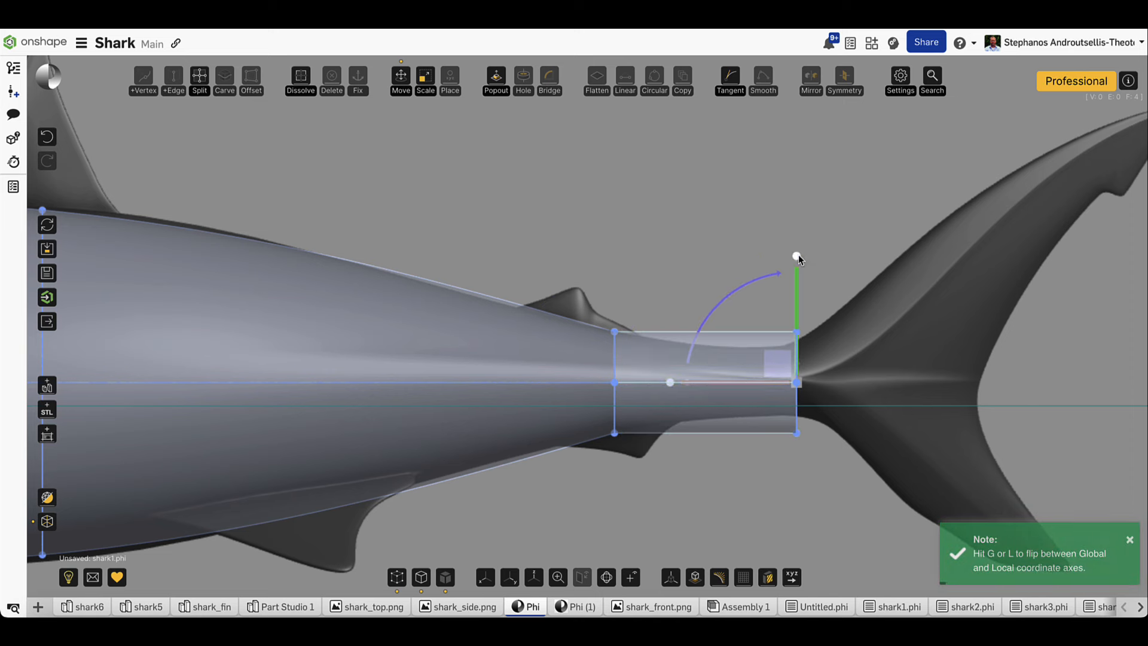
{"action": "left_click_drag", "start_coordinate": [797, 259], "coordinate": [796, 299]}
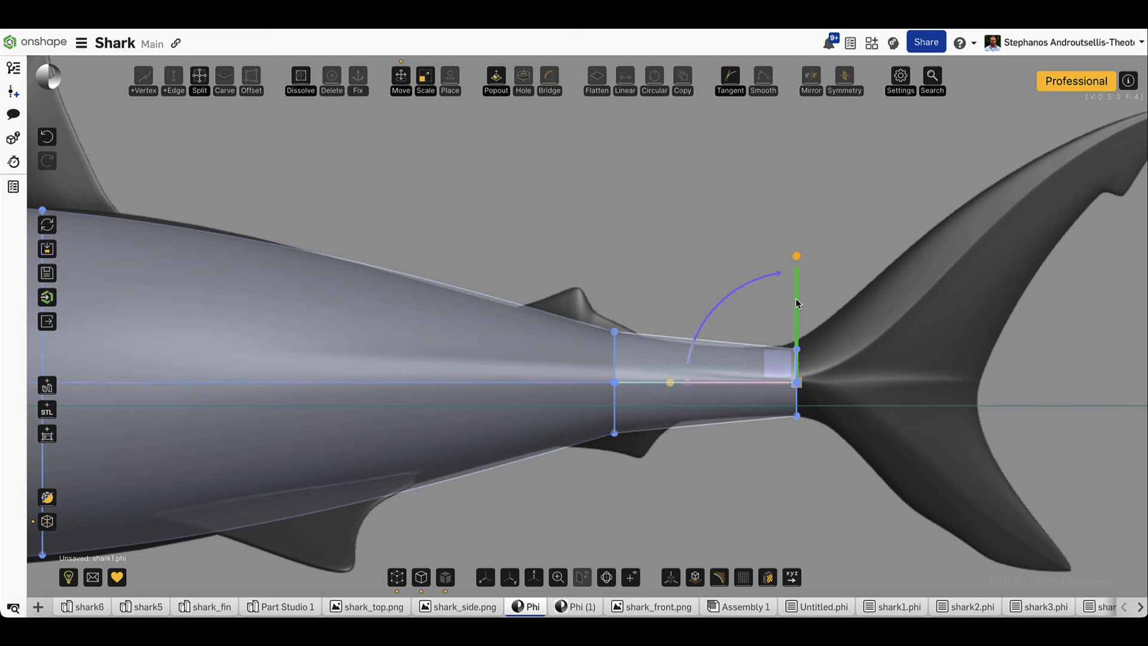
{"action": "mouse_move", "coordinate": [755, 386]}
{"action": "left_mouse_down"}
{"action": "mouse_move", "coordinate": [732, 383]}
{"action": "mouse_move", "coordinate": [749, 378]}
{"action": "left_mouse_up"}
{"action": "left_click", "coordinate": [761, 459]}
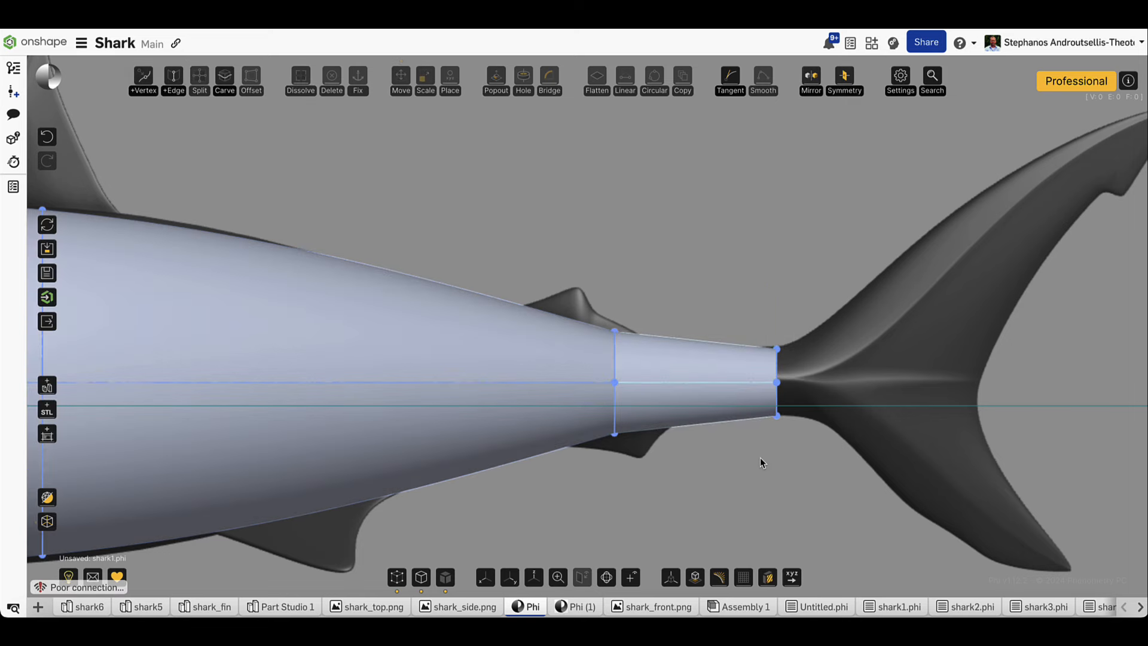
Hide the shark reference images so that only the modelled body is shown
{"action": "scroll", "coordinate": [761, 459], "scroll_direction": "down", "scroll_amount": 10}
{"action": "mouse_move", "coordinate": [761, 459]}
{"action": "right_mouse_down"}
{"action": "mouse_move", "coordinate": [751, 477]}
{"action": "mouse_move", "coordinate": [759, 464]}
{"action": "right_mouse_up"}
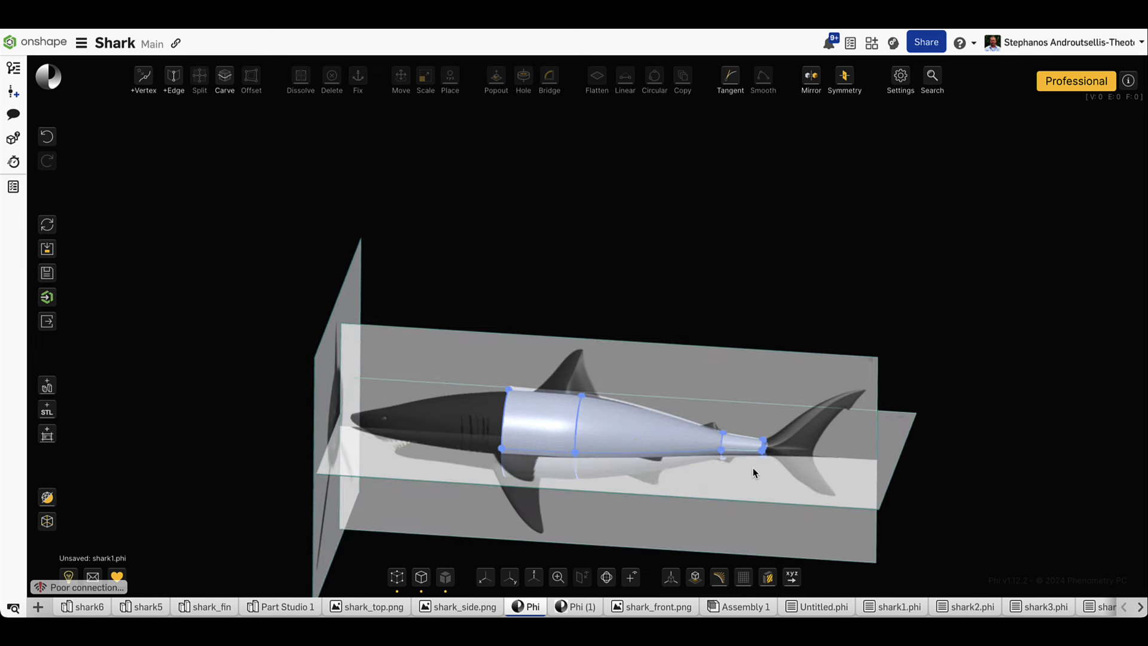
{"action": "mouse_move", "coordinate": [49, 436]}
{"action": "left_click", "coordinate": [97, 436]}
{"action": "scroll", "coordinate": [746, 506], "scroll_direction": "up", "scroll_amount": 5}
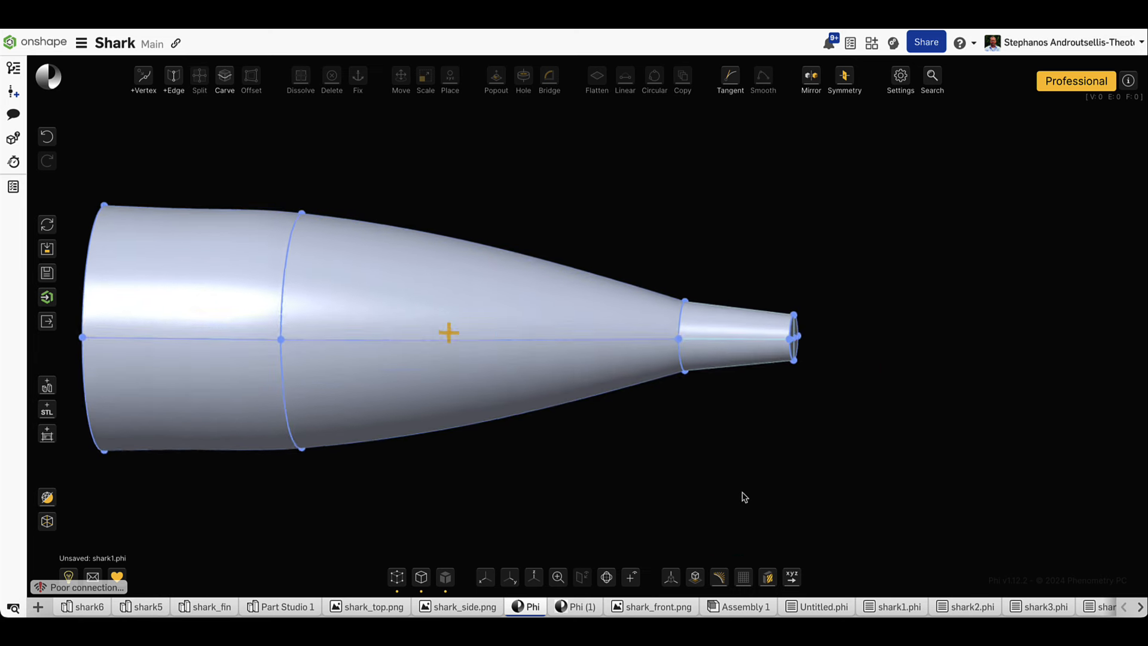
Try to smooth the transition between the two upper lengthwise edges meeting at the tail joint
{"action": "left_click", "coordinate": [643, 333]}
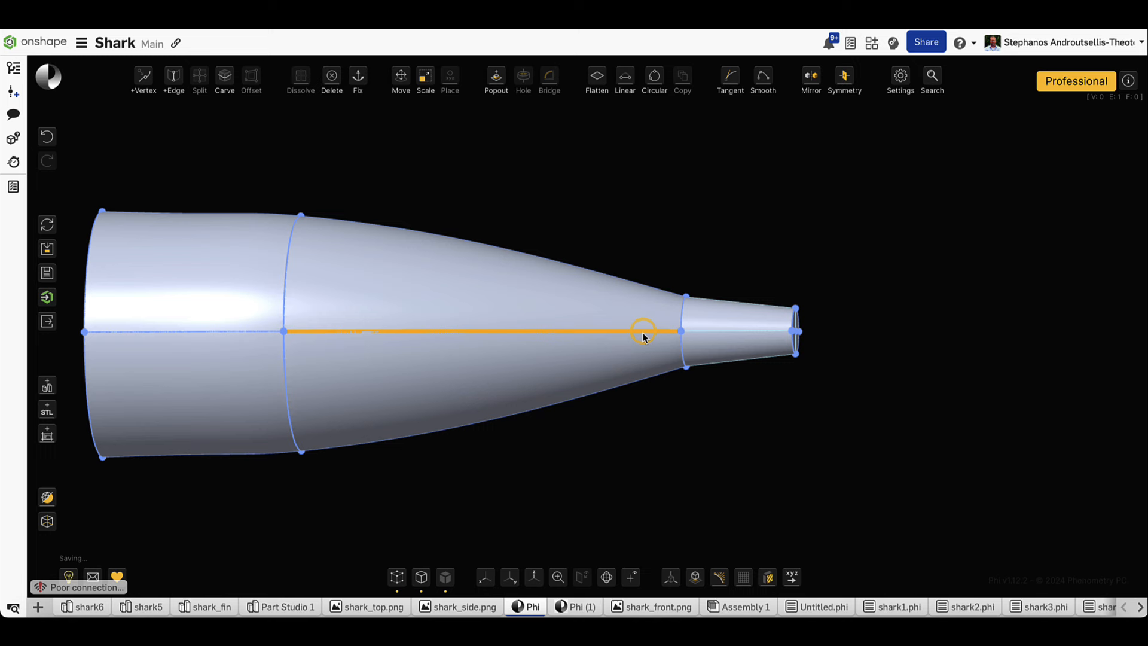
{"action": "left_click", "coordinate": [729, 329]}
{"action": "right_click_drag", "start_coordinate": [727, 445], "coordinate": [727, 411]}
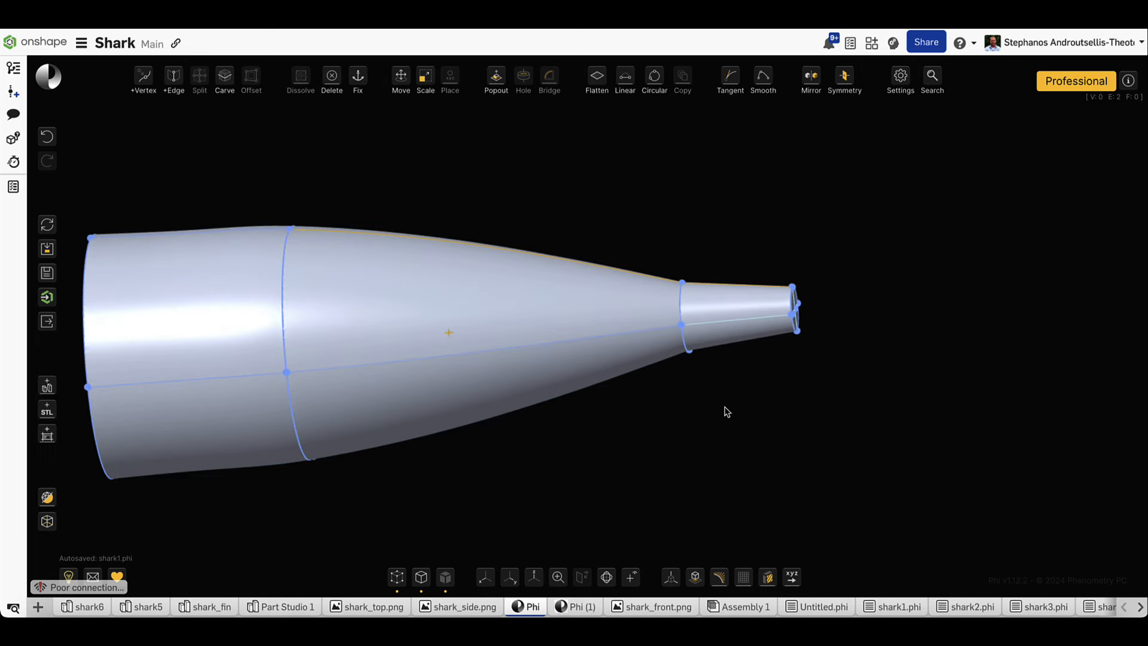
{"action": "left_click", "coordinate": [763, 76]}
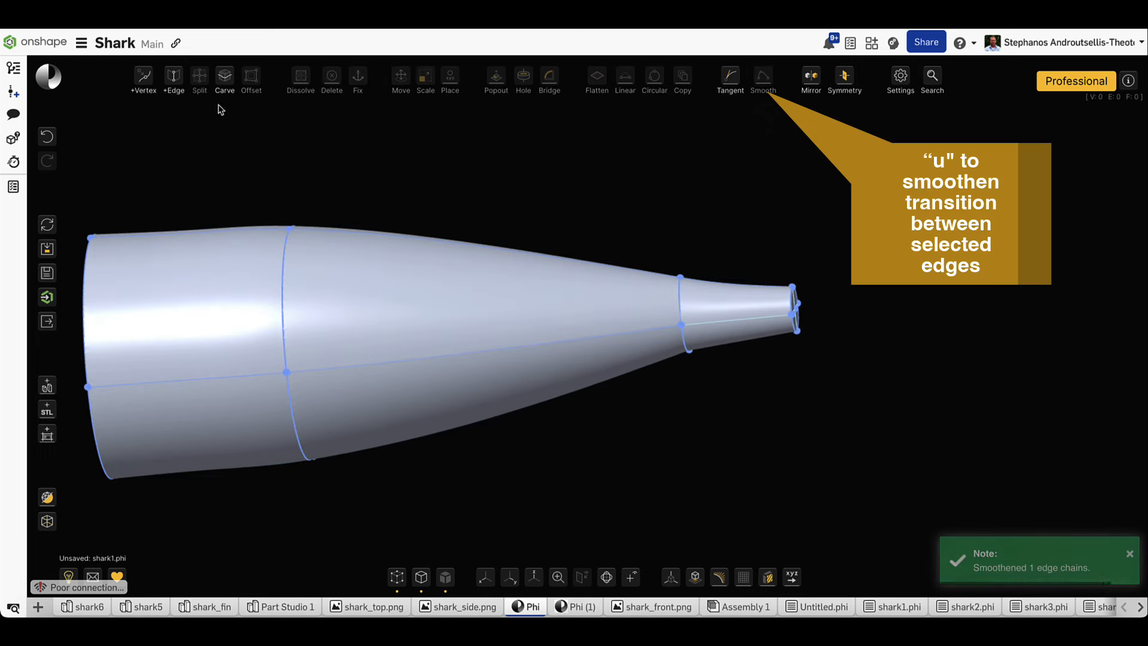
{"action": "left_click", "coordinate": [43, 139]}
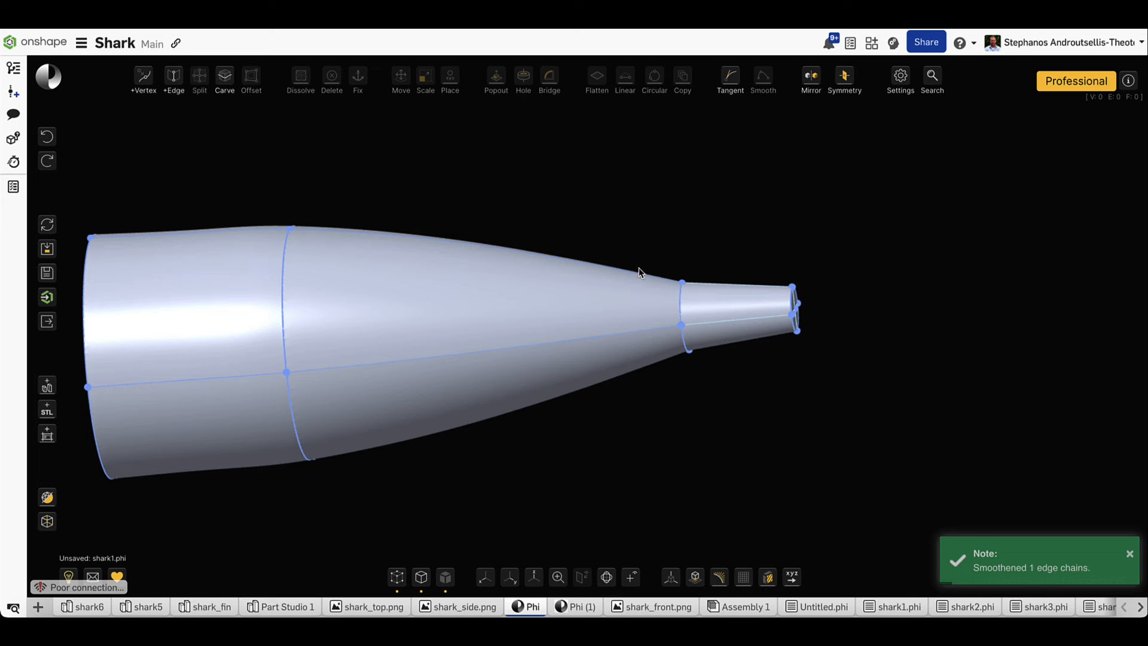
Repeat the smoothing of the upper edge chain across the tail joint and undo it
{"action": "left_click", "coordinate": [728, 283]}
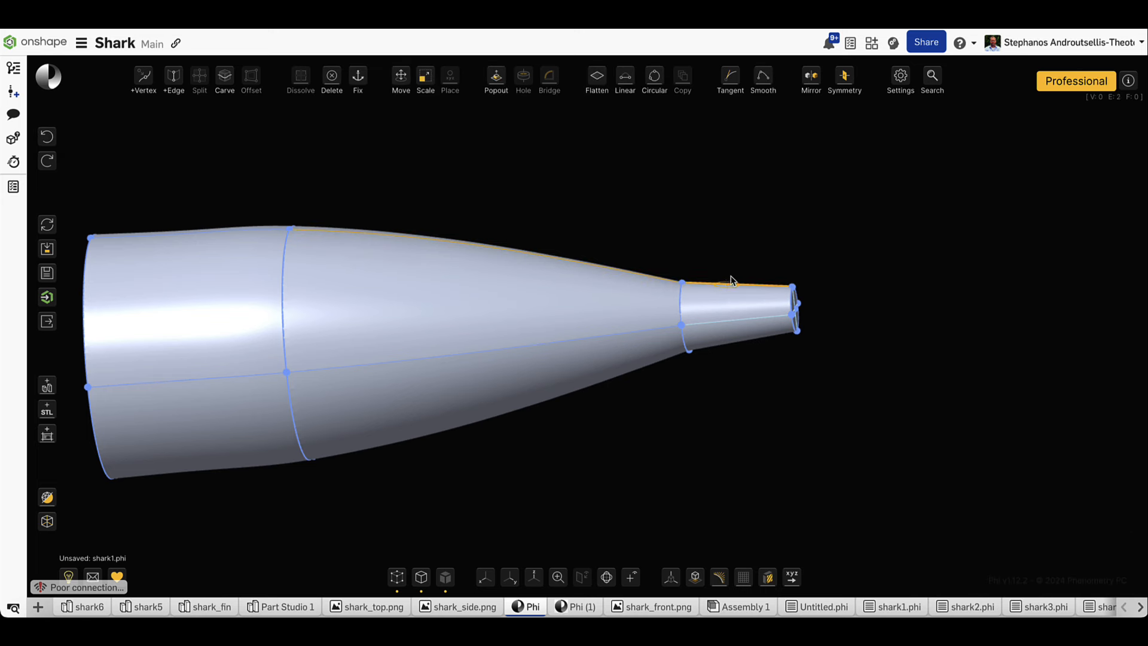
{"action": "mouse_move", "coordinate": [767, 80]}
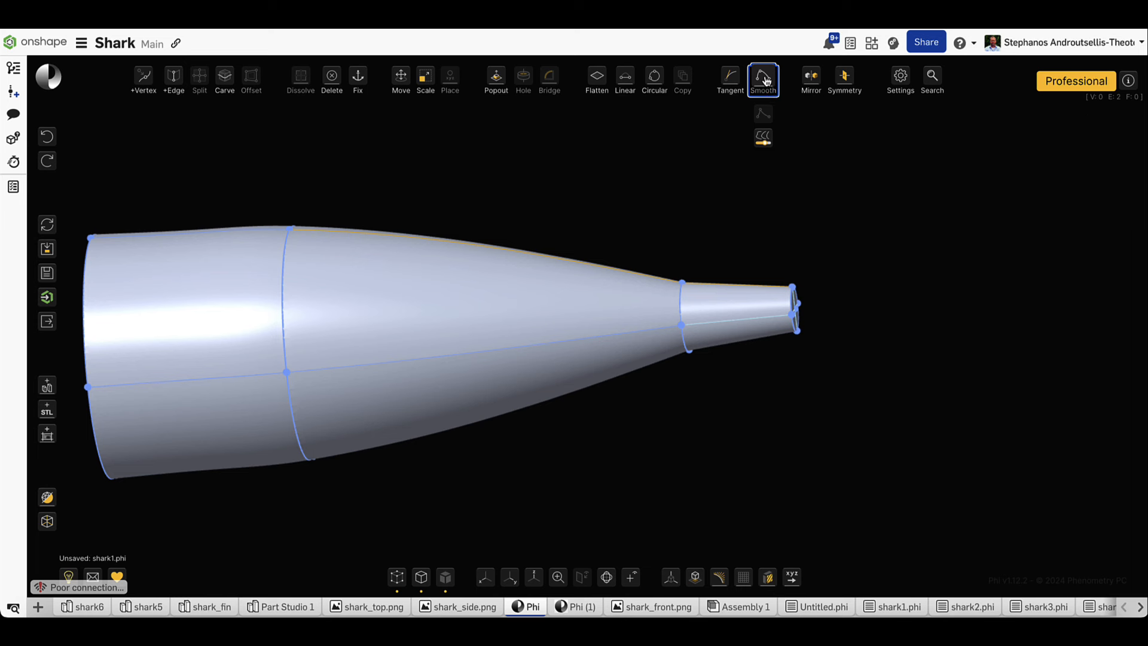
{"action": "left_click", "coordinate": [766, 79]}
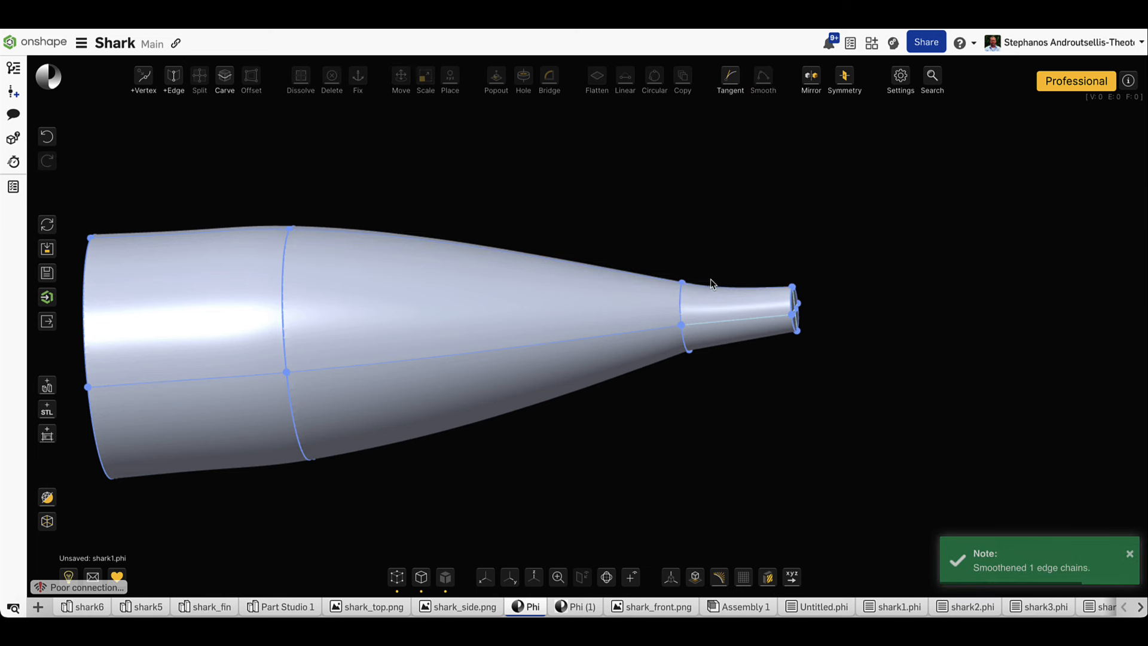
{"action": "left_click", "coordinate": [48, 137]}
Fix the middle section of the body and smooth the upper edge chain where it continues into the tail
{"action": "left_click_drag", "start_coordinate": [210, 165], "coordinate": [723, 535]}
{"action": "key", "text": "x"}
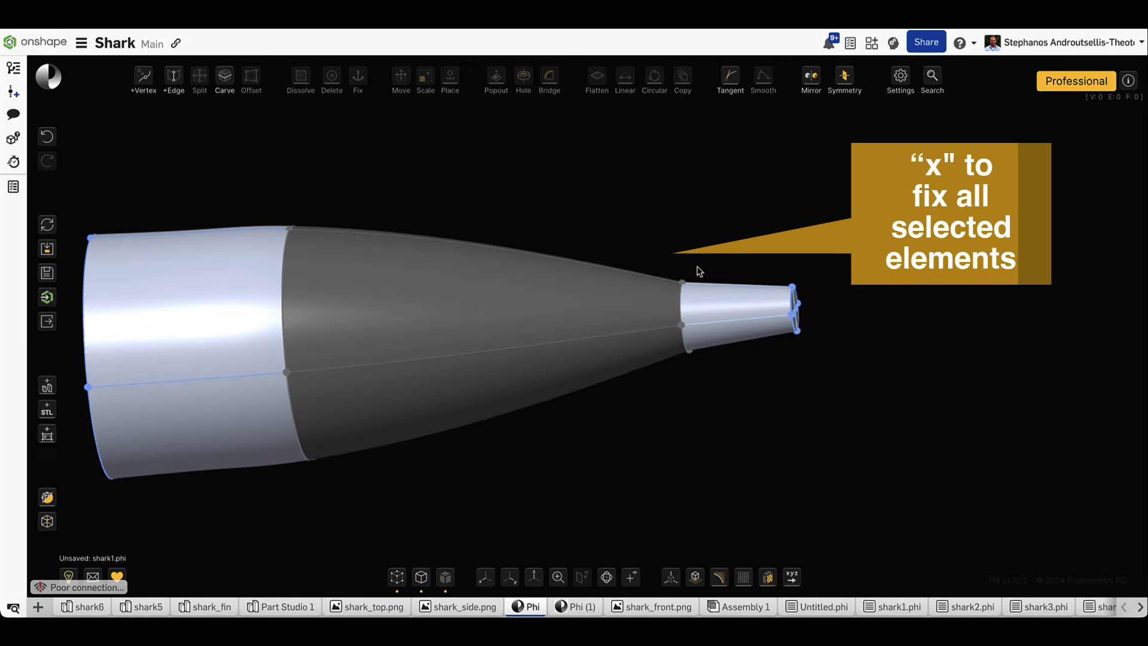
{"action": "left_click", "coordinate": [652, 273]}
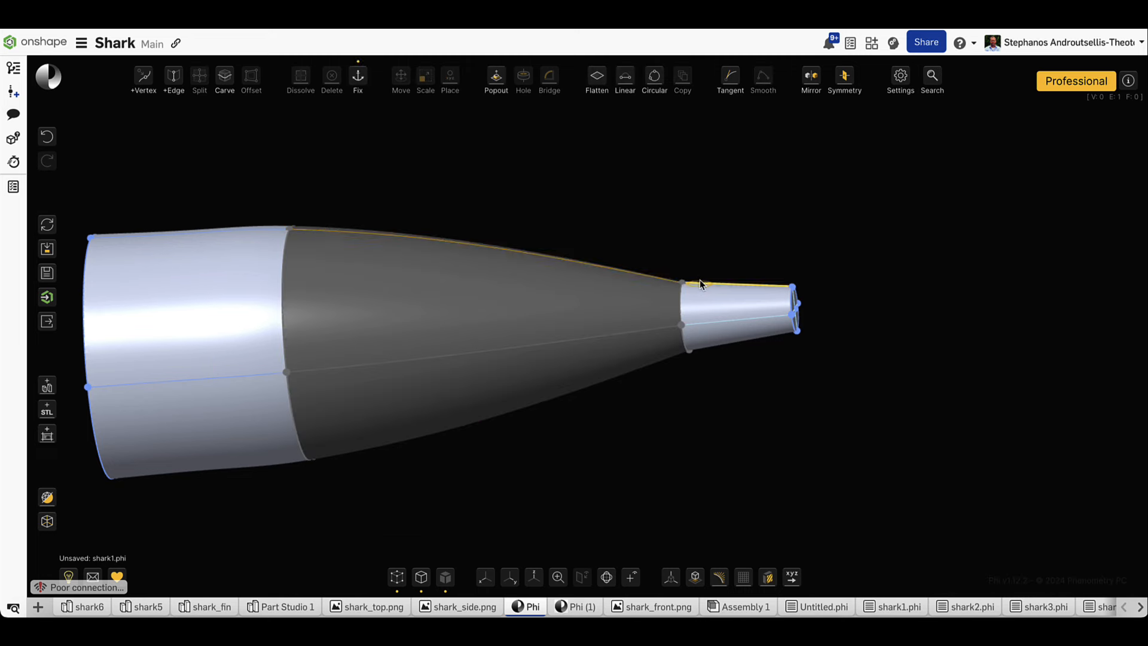
{"action": "left_click", "coordinate": [701, 280]}
{"action": "left_click", "coordinate": [762, 76]}
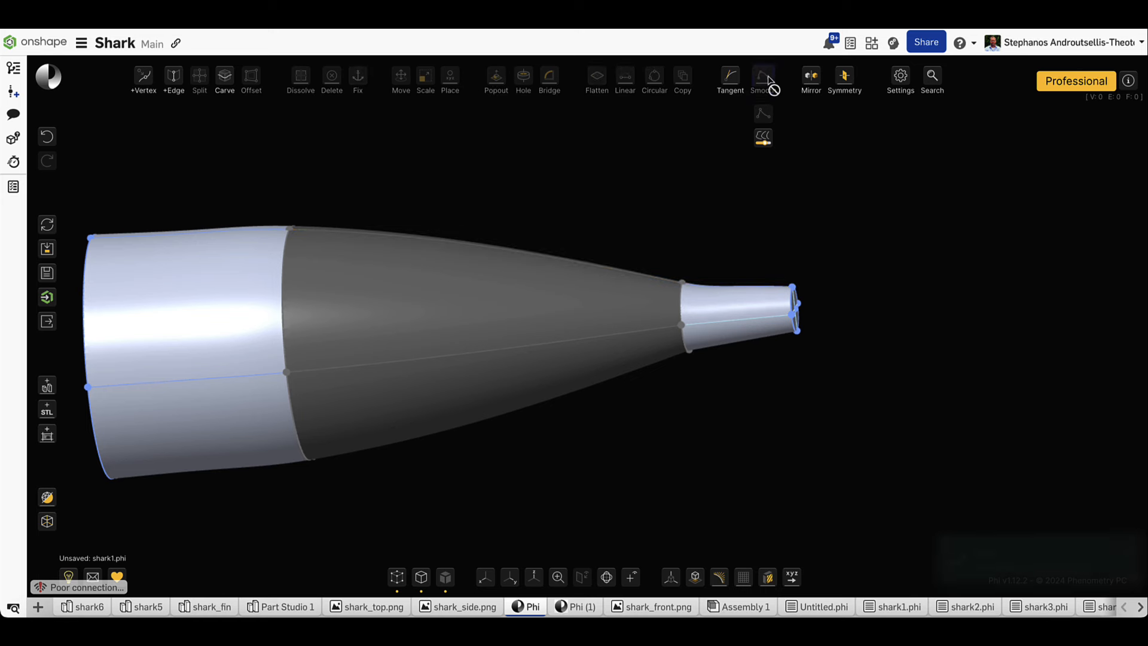
{"action": "left_click", "coordinate": [755, 285]}
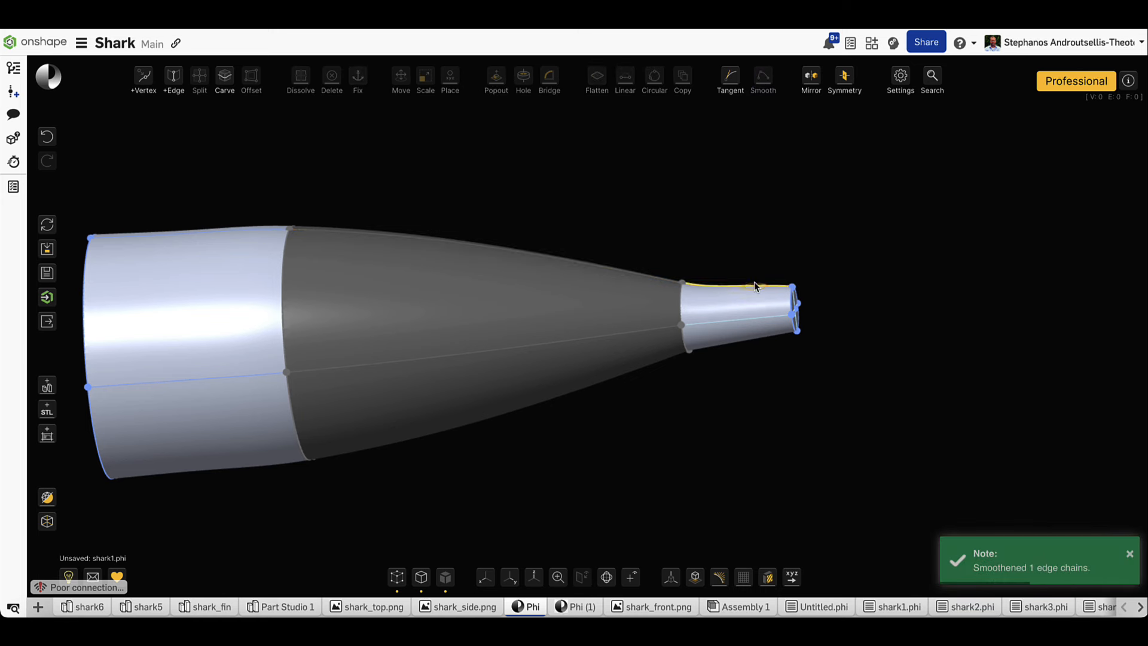
{"action": "left_click", "coordinate": [762, 80]}
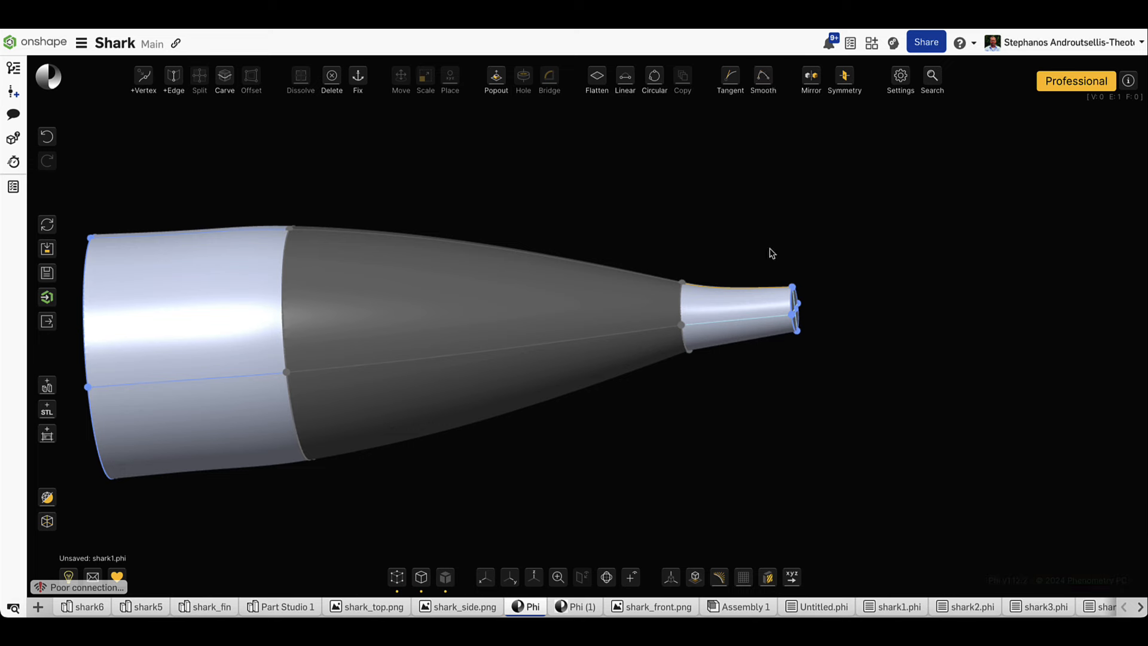
Set the smoothen strength to Max
{"action": "mouse_move", "coordinate": [769, 81]}
{"action": "left_click", "coordinate": [763, 139]}
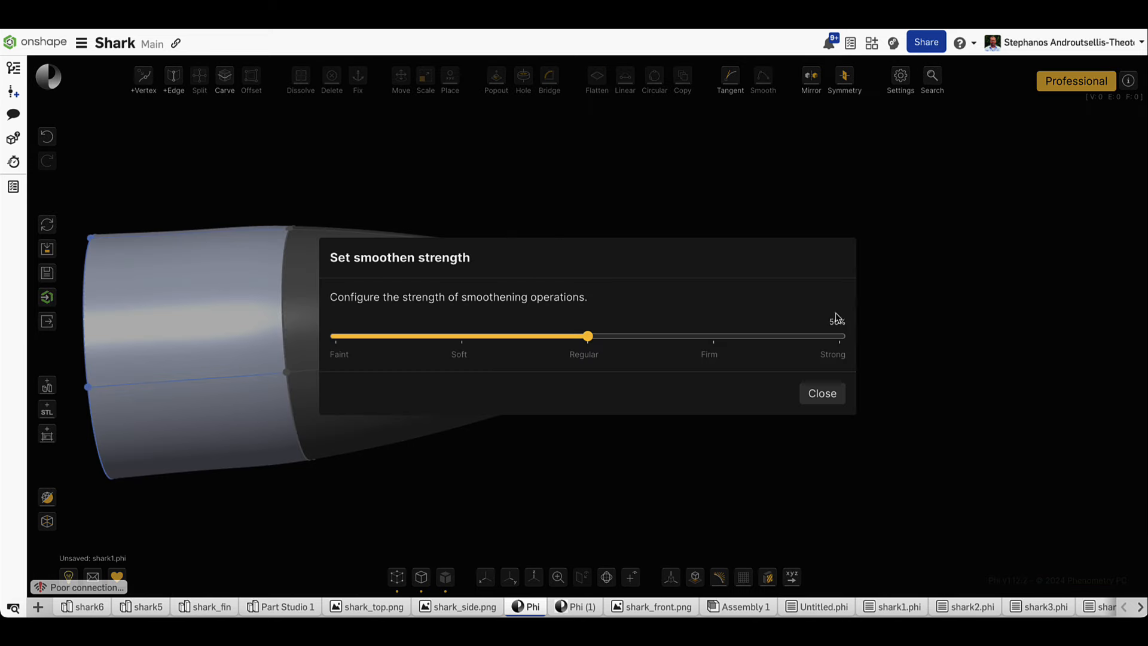
{"action": "left_click_drag", "start_coordinate": [654, 337], "coordinate": [843, 336]}
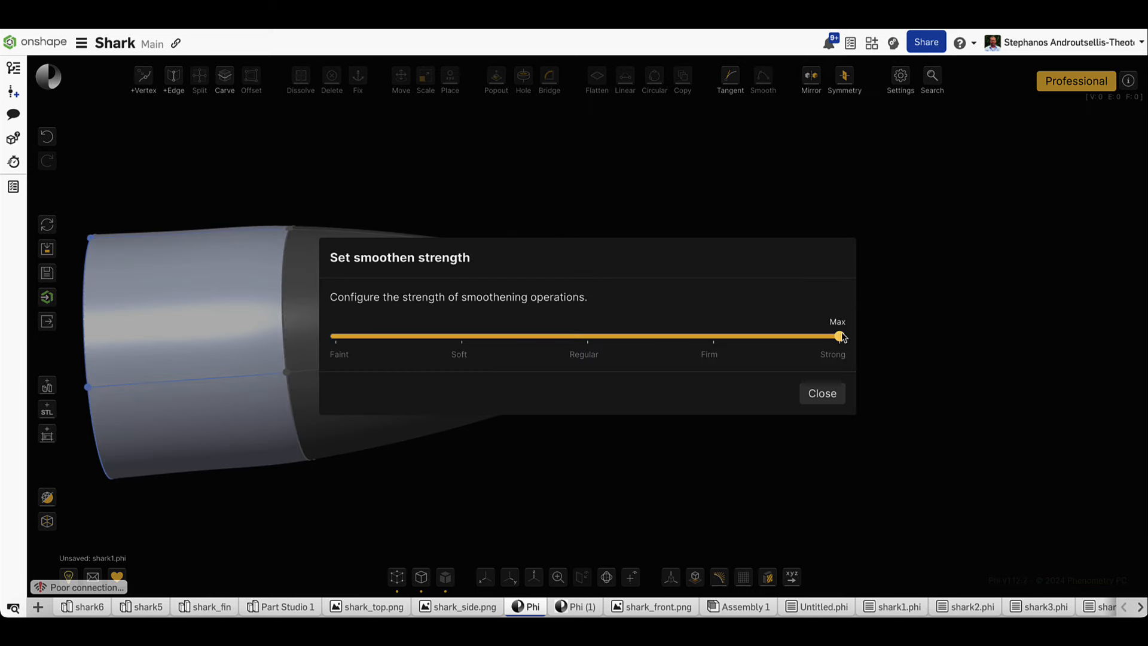
{"action": "left_click", "coordinate": [824, 393]}
Smooth the three remaining lengthwise edge chains across the tail joint, along the side and underside of the body
{"action": "left_click", "coordinate": [670, 327]}
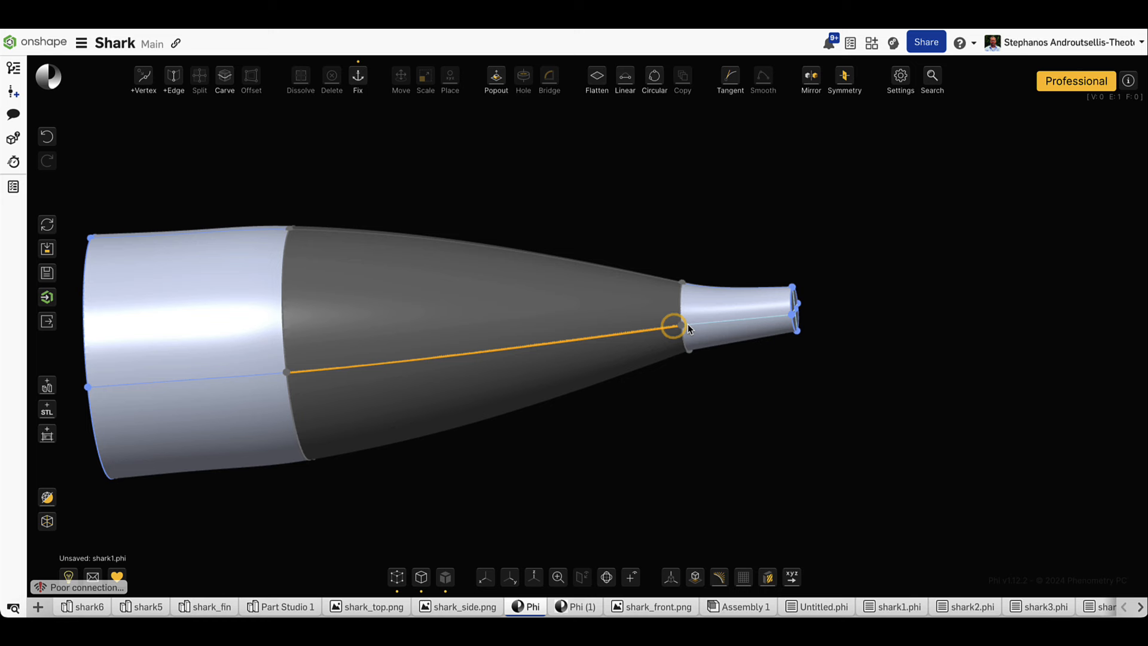
{"action": "left_click", "coordinate": [723, 322]}
{"action": "right_click_drag", "start_coordinate": [755, 405], "coordinate": [743, 341]}
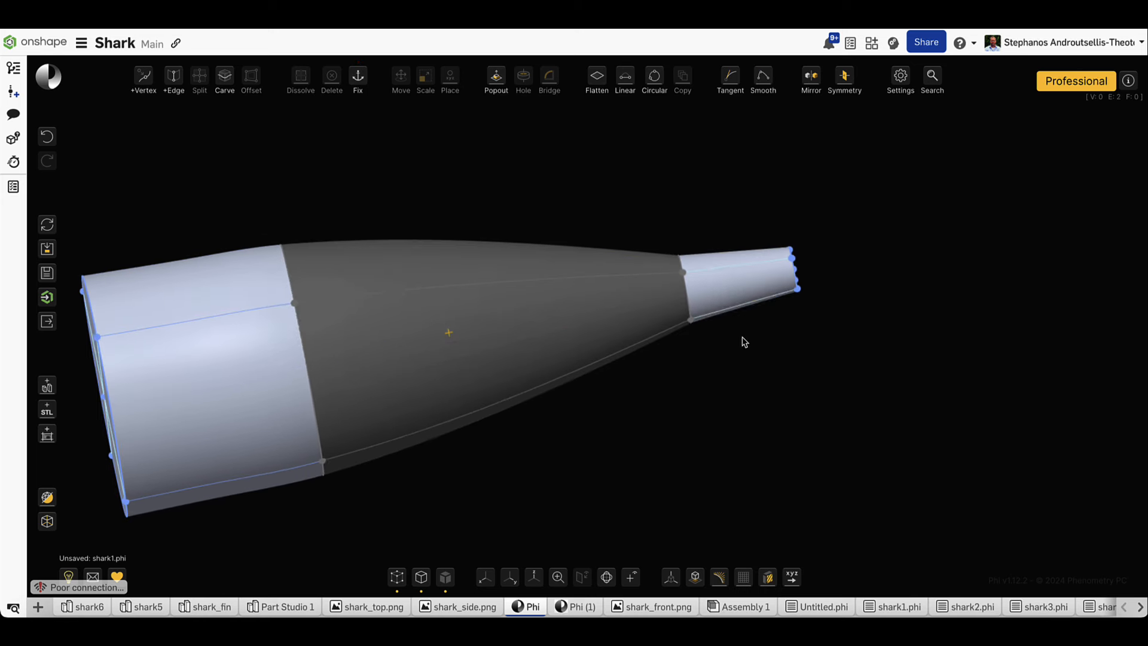
{"action": "left_click", "coordinate": [651, 275]}
{"action": "left_click", "coordinate": [730, 266]}
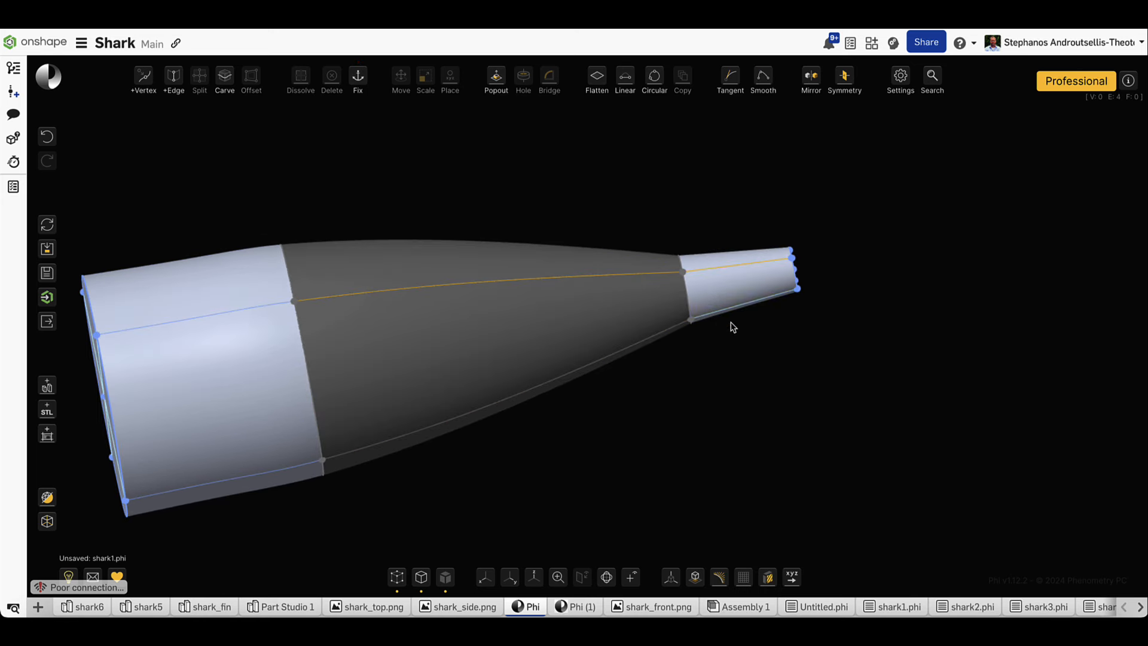
{"action": "left_click", "coordinate": [726, 311]}
{"action": "left_click", "coordinate": [673, 334]}
{"action": "right_click_drag", "start_coordinate": [756, 426], "coordinate": [734, 465]}
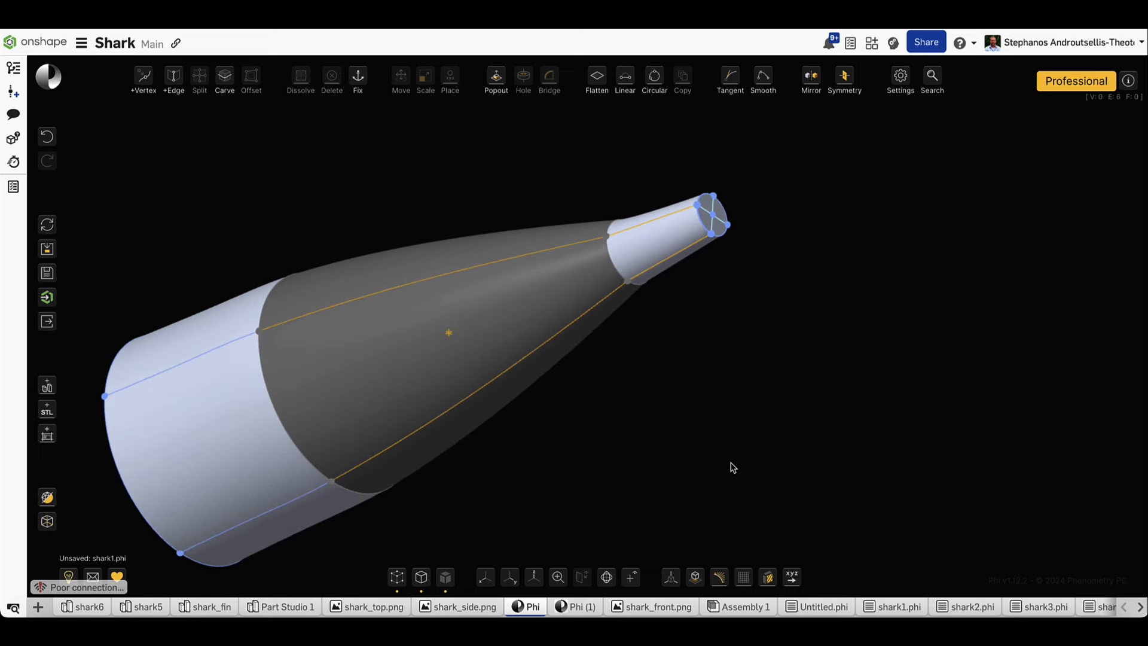
{"action": "left_click", "coordinate": [760, 82]}
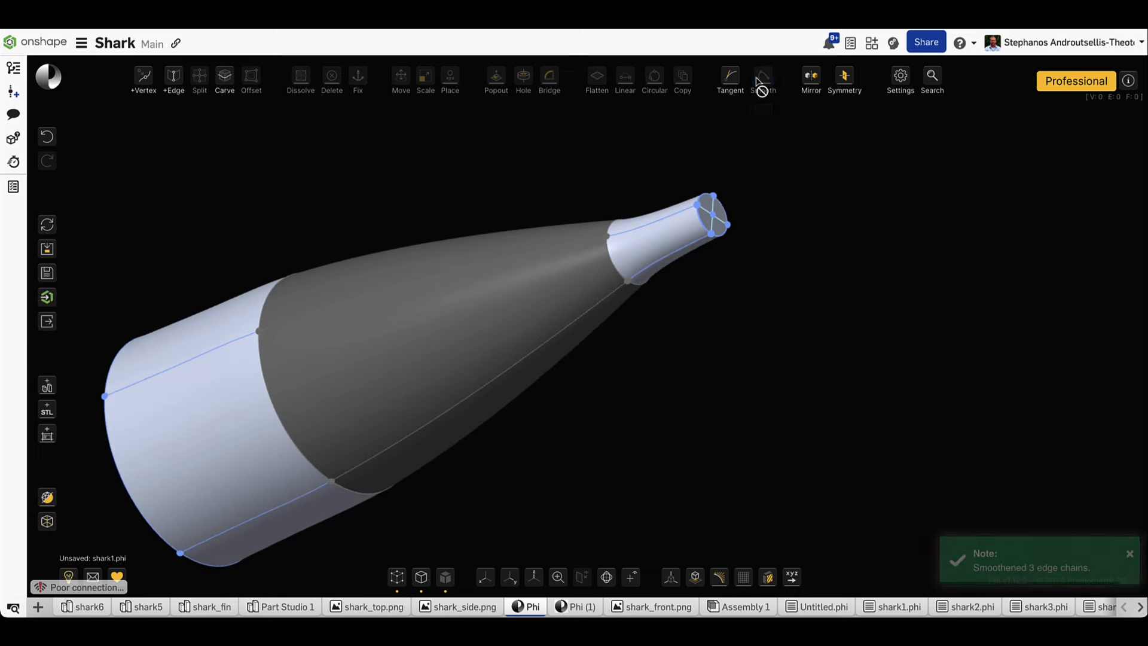
Unfix all elements of the model
{"action": "right_click_drag", "start_coordinate": [759, 436], "coordinate": [797, 443]}
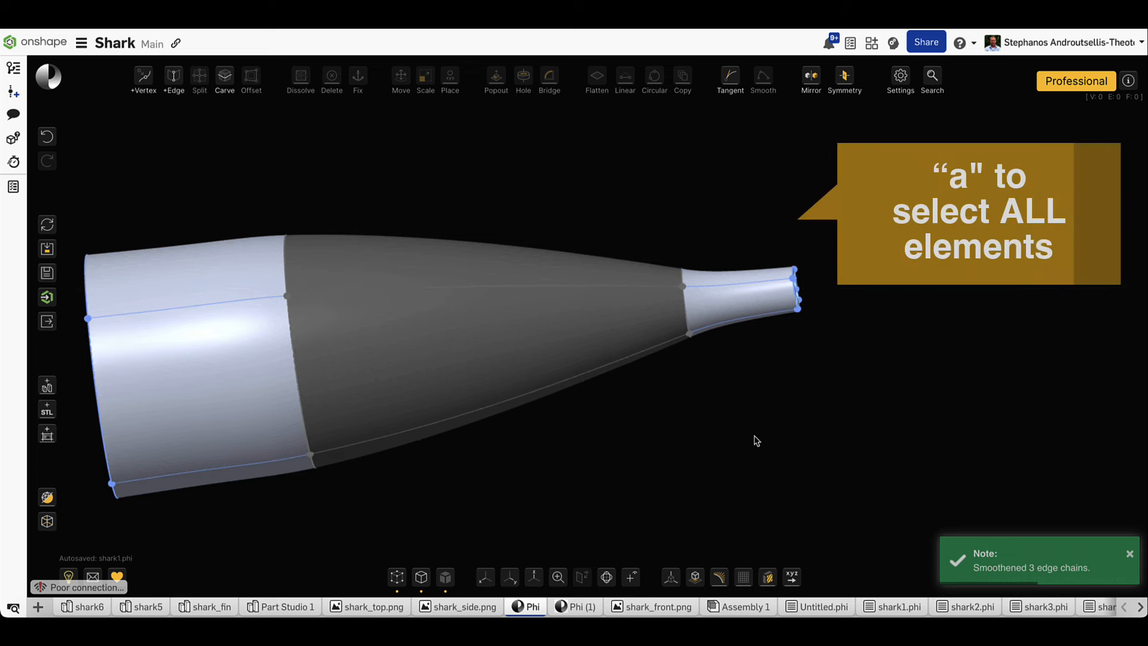
{"action": "key", "text": "a"}
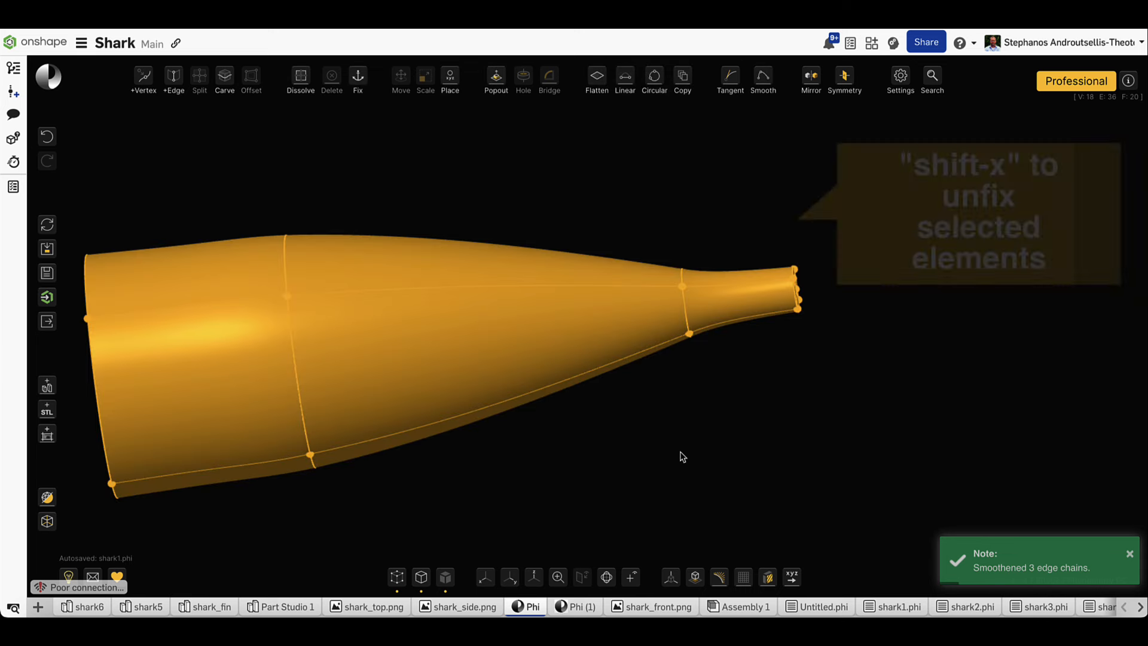
{"action": "key", "text": "shift+x"}
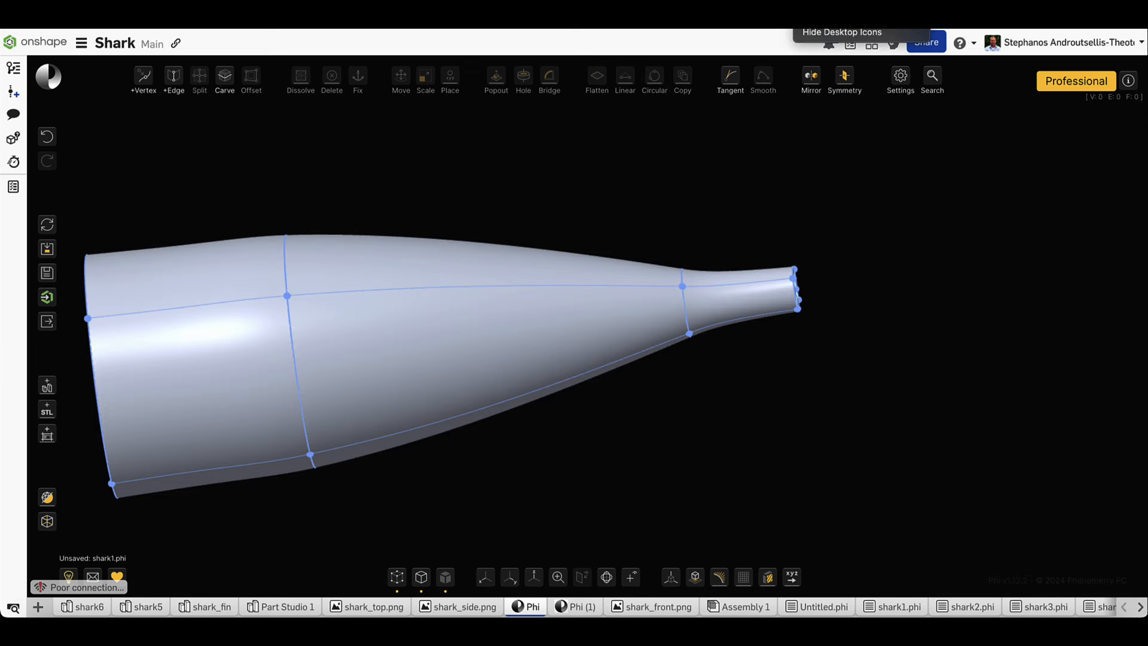
Show the shark reference images again and view the whole shark from the side with its head facing left
{"action": "mouse_move", "coordinate": [51, 440]}
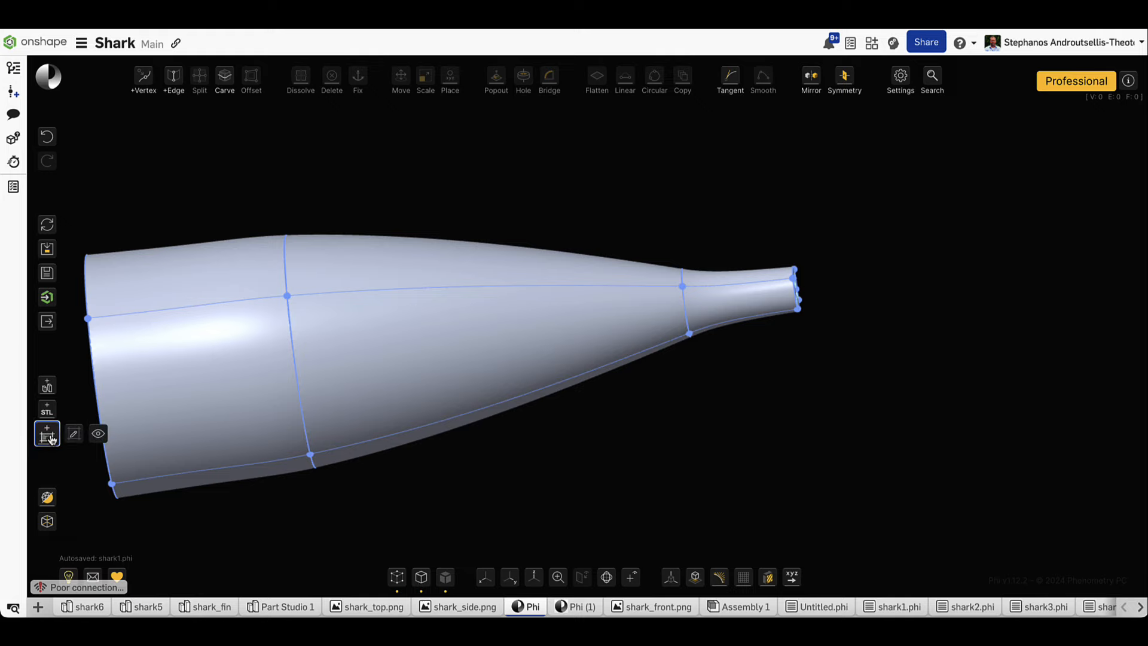
{"action": "left_click", "coordinate": [98, 433]}
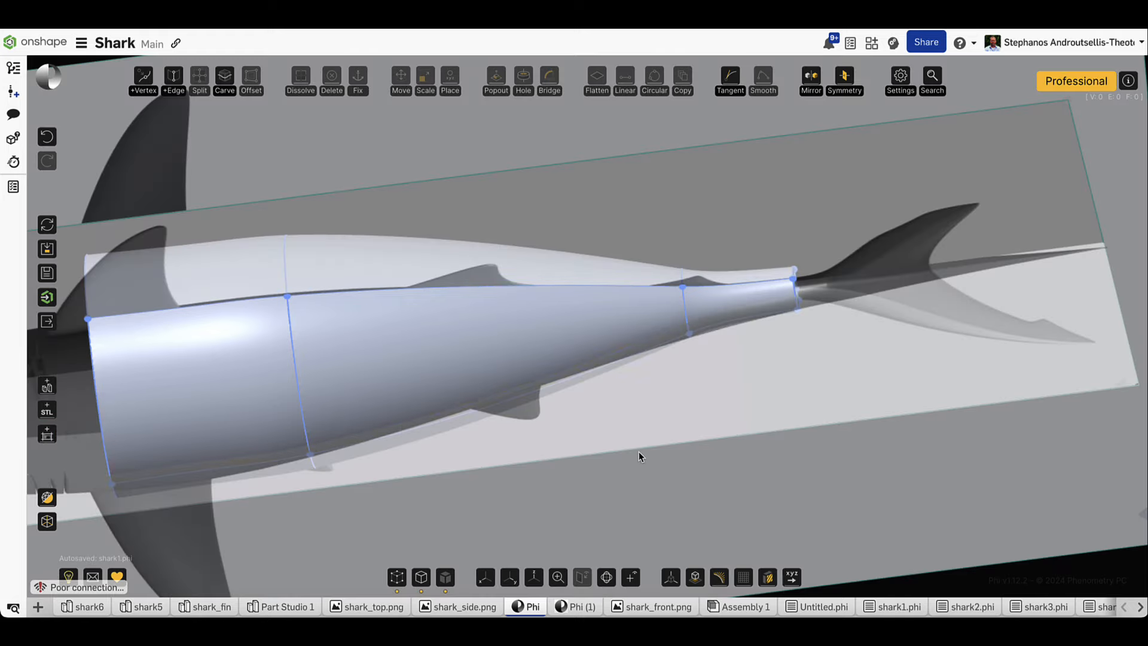
{"action": "left_click", "coordinate": [488, 579]}
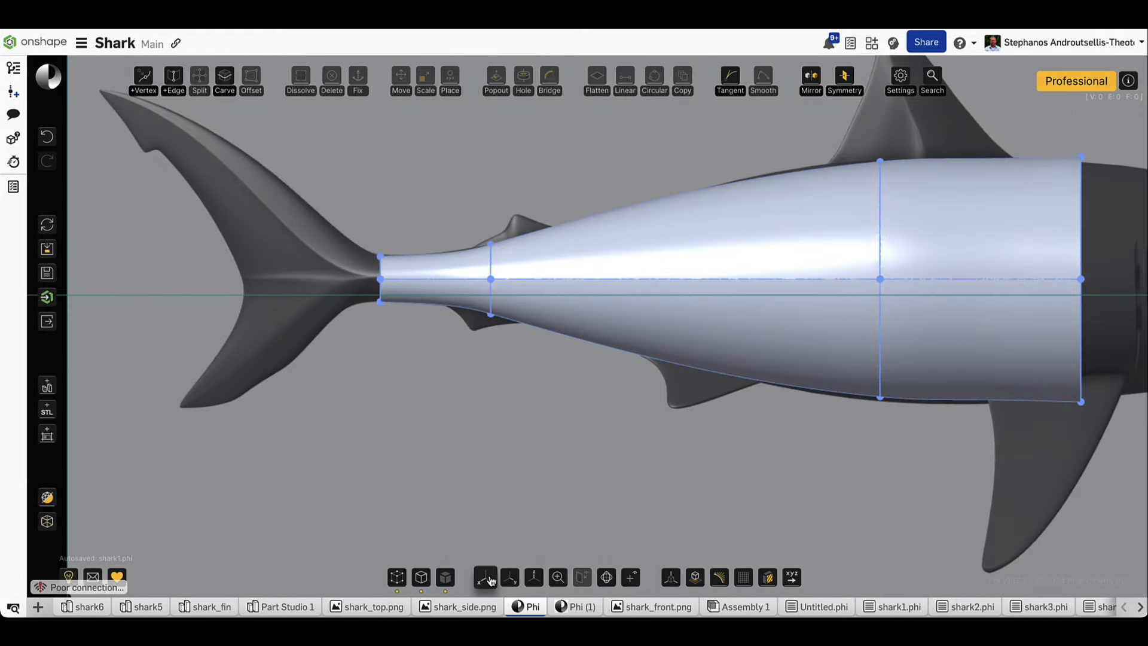
{"action": "left_click", "coordinate": [487, 579]}
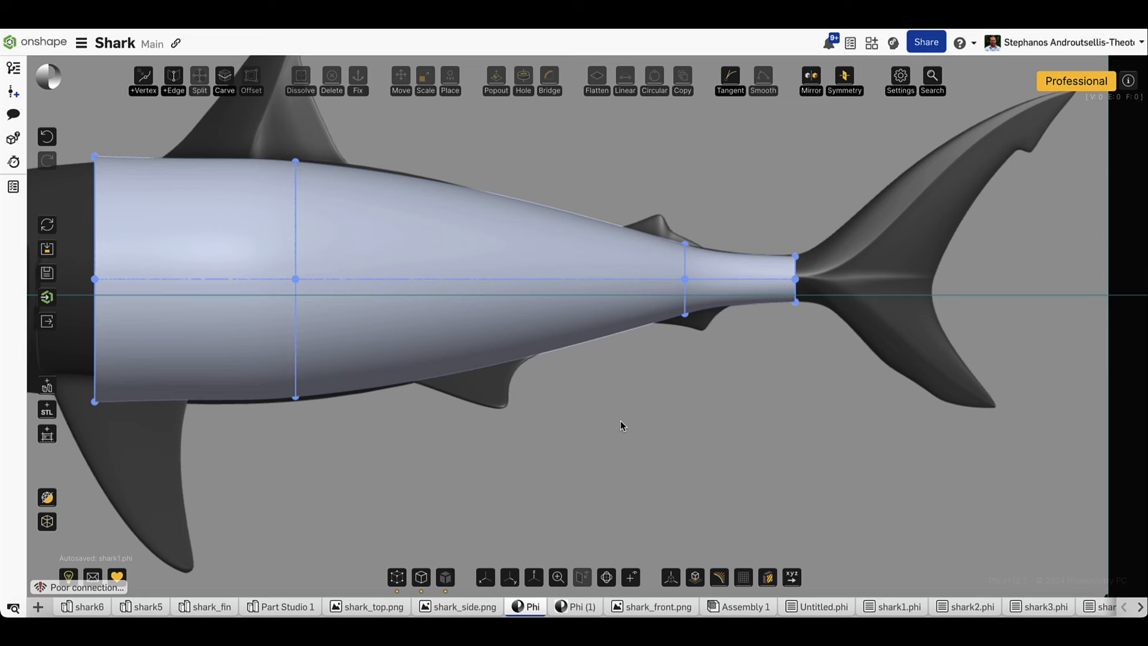
{"action": "scroll", "coordinate": [619, 421], "scroll_direction": "down", "scroll_amount": 2}
{"action": "scroll", "coordinate": [619, 421], "scroll_direction": "down", "scroll_amount": 4}
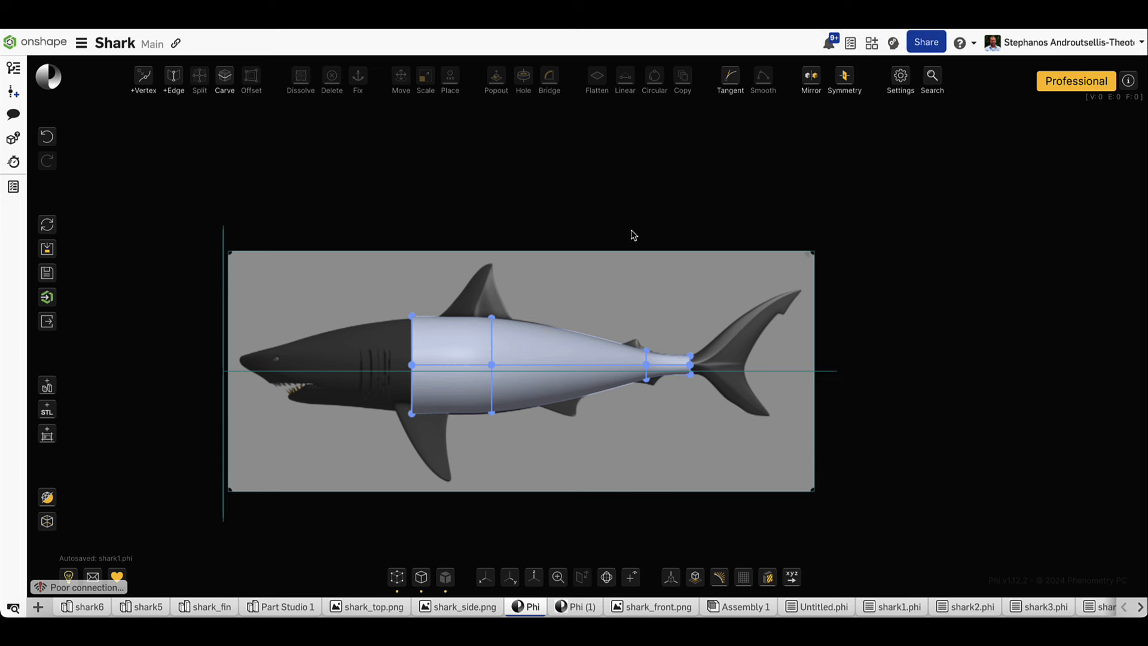
Pop out the front end face of the body to just behind the eye, scaling and lowering it to fit the head's outline
{"action": "left_click", "coordinate": [412, 377]}
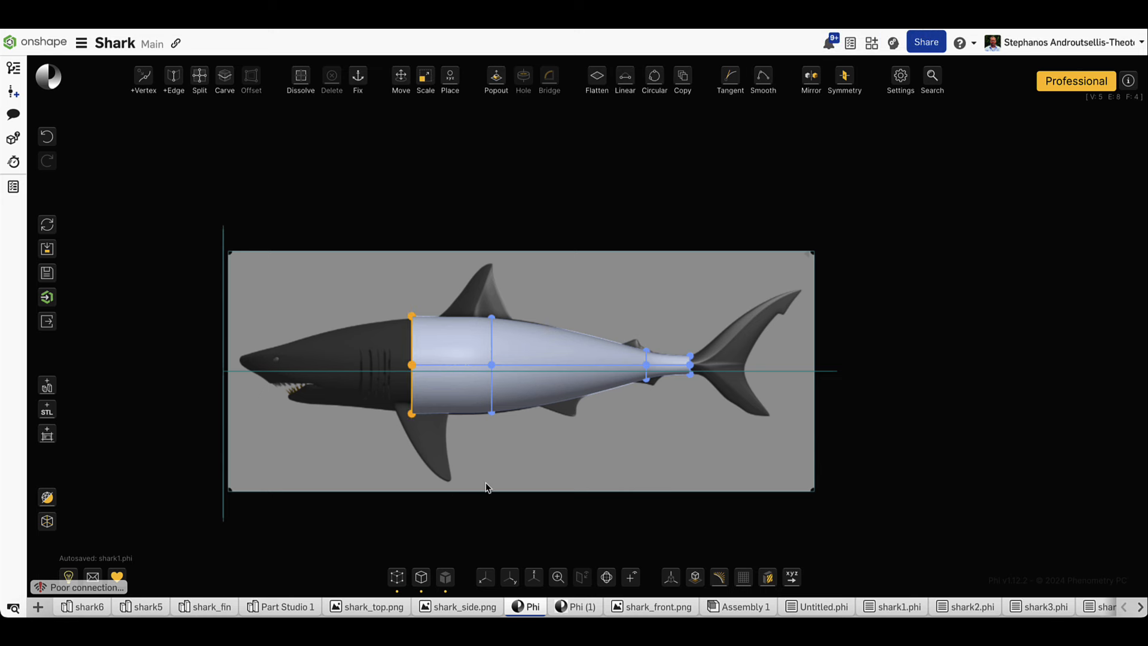
{"action": "key", "text": "m"}
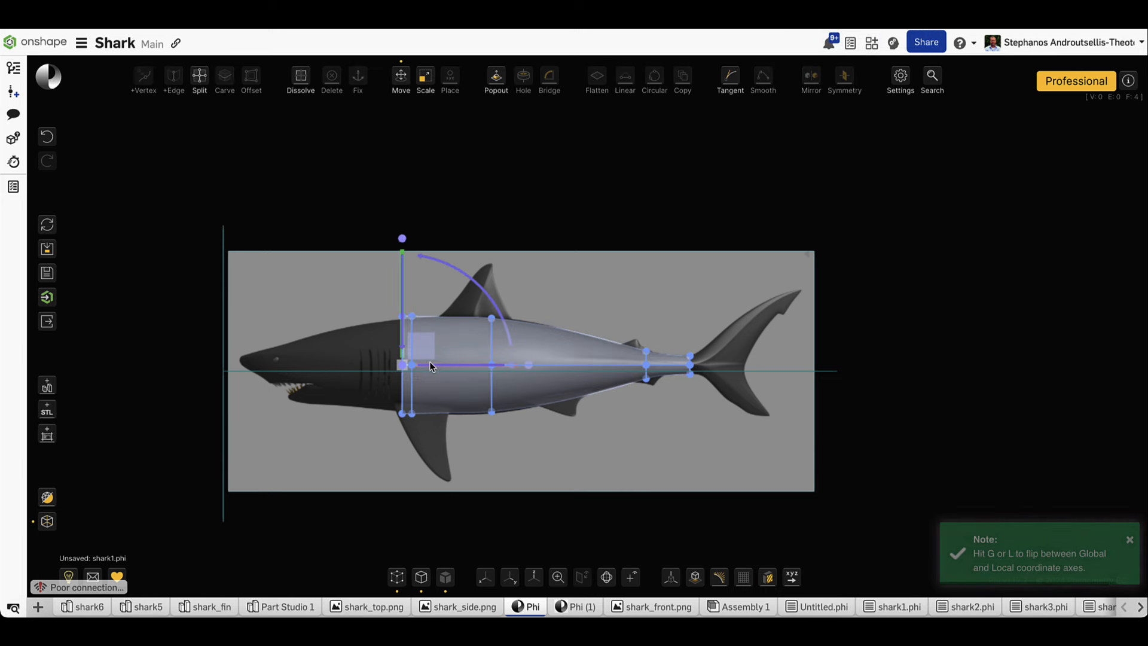
{"action": "left_click_drag", "start_coordinate": [435, 361], "coordinate": [320, 367]}
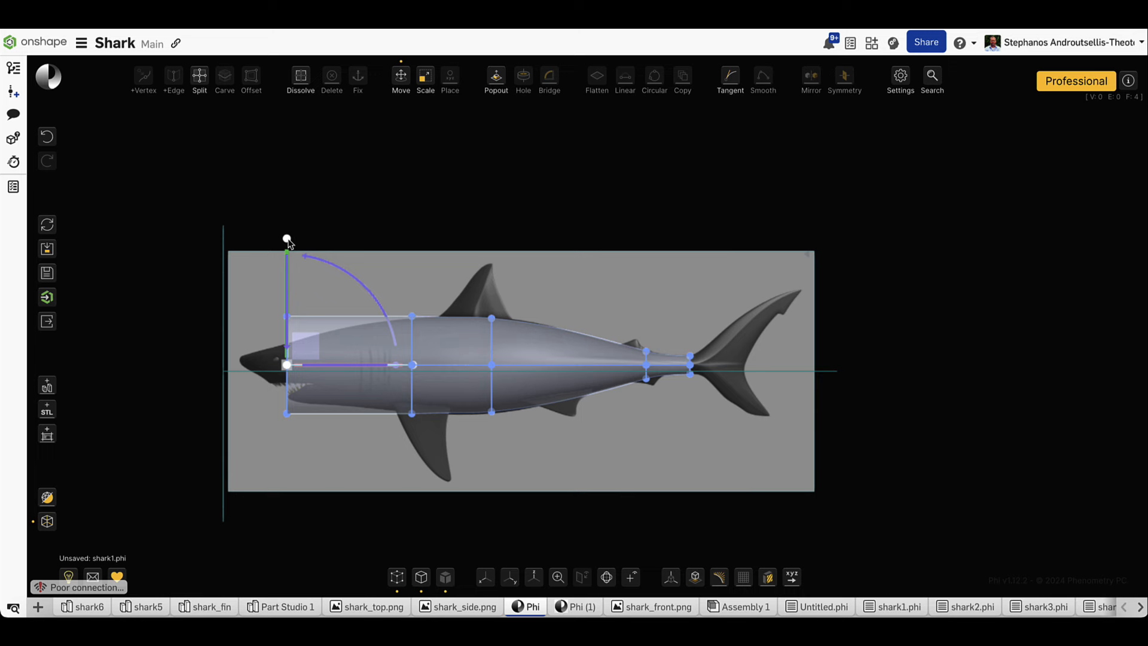
{"action": "left_click_drag", "start_coordinate": [289, 253], "coordinate": [274, 289]}
{"action": "scroll", "coordinate": [291, 386], "scroll_direction": "up", "scroll_amount": 5}
{"action": "left_click_drag", "start_coordinate": [276, 204], "coordinate": [277, 189]}
{"action": "left_click", "coordinate": [662, 137]}
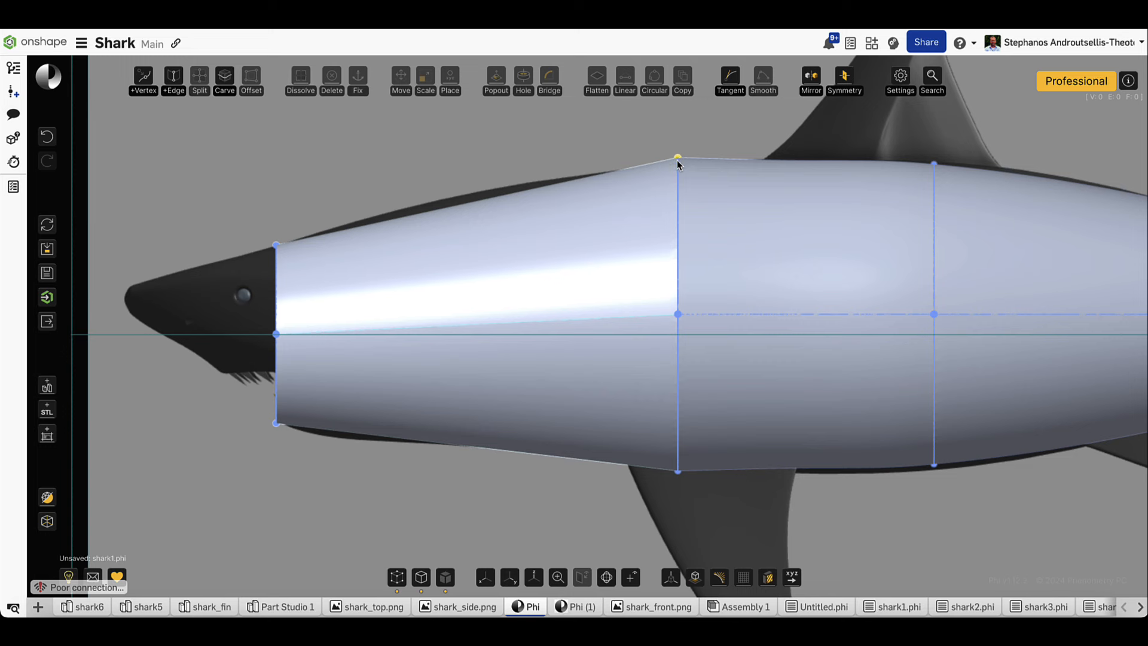
Lower the top vertex of the ring ahead of the dorsal fin onto the outline and smooth the upper edges meeting there
{"action": "left_click", "coordinate": [732, 159]}
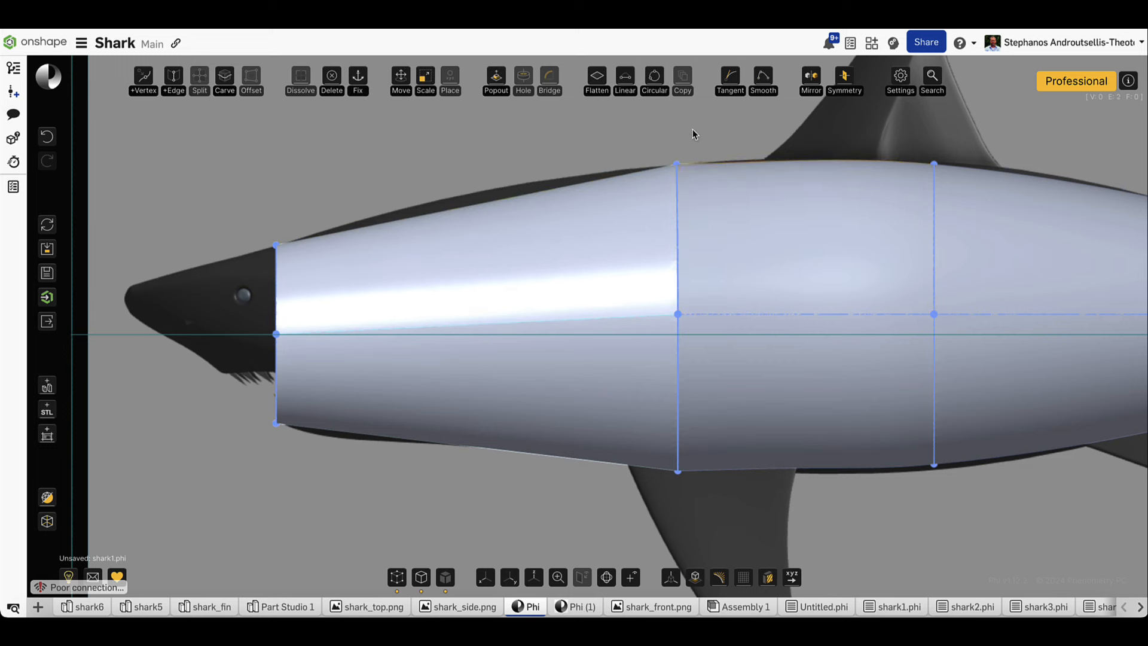
{"action": "mouse_move", "coordinate": [766, 88]}
{"action": "key", "text": "shift+u"}
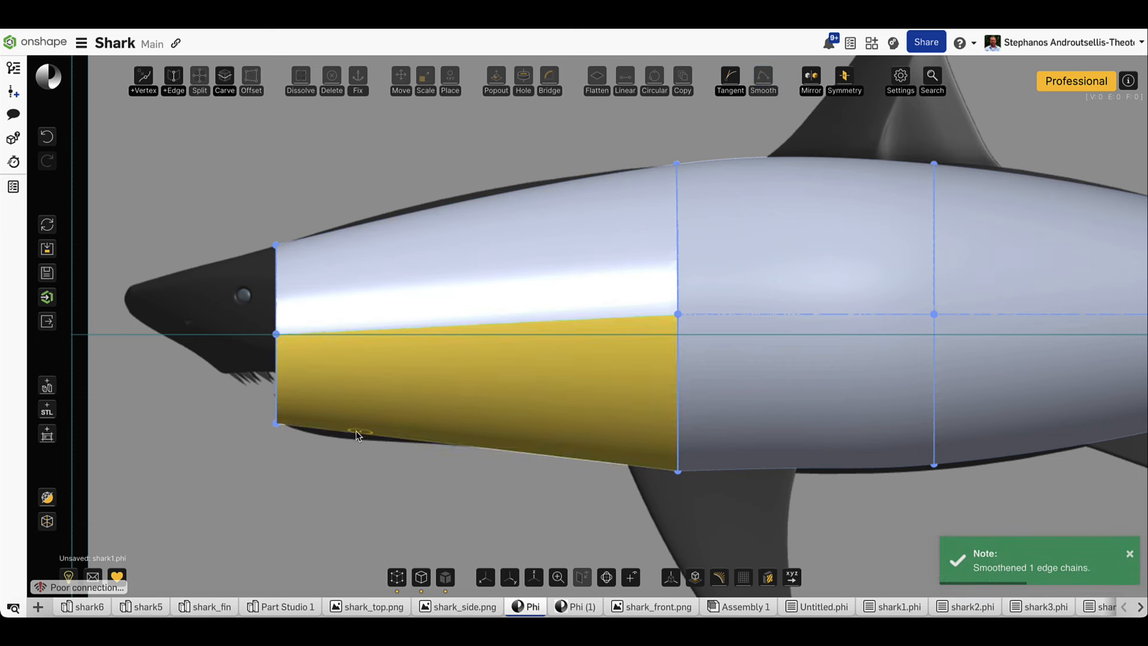
Add two vertices to the lower edge of the head section and shift them onto the throat's outline, making the model see-through
{"action": "key", "text": "v"}
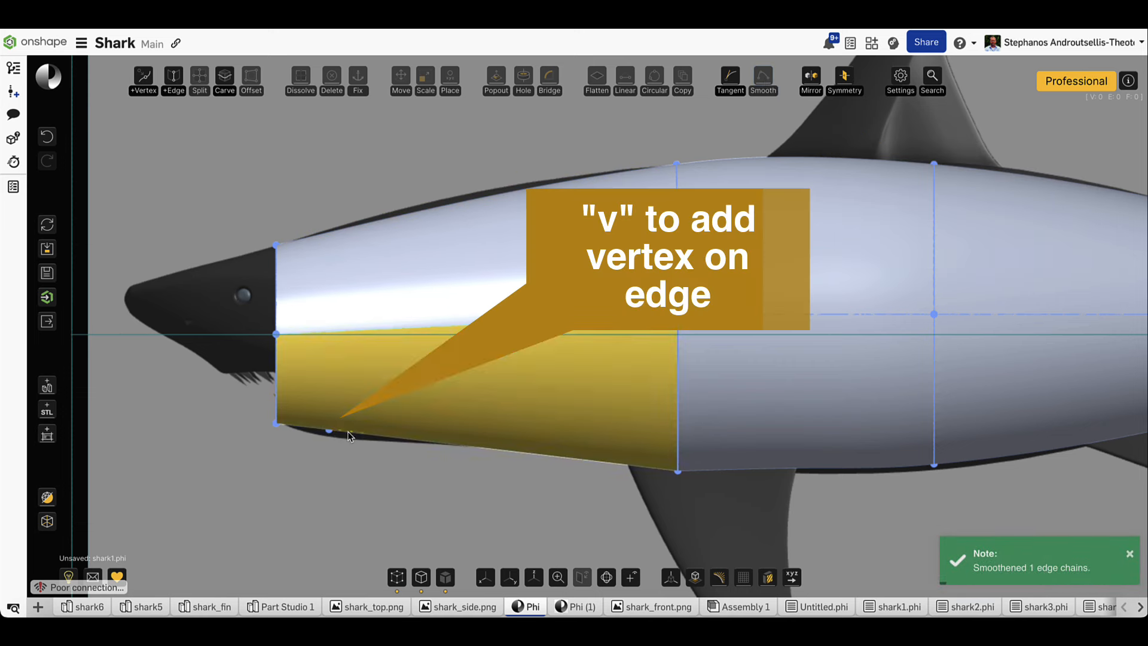
{"action": "left_click_drag", "start_coordinate": [328, 431], "coordinate": [329, 438]}
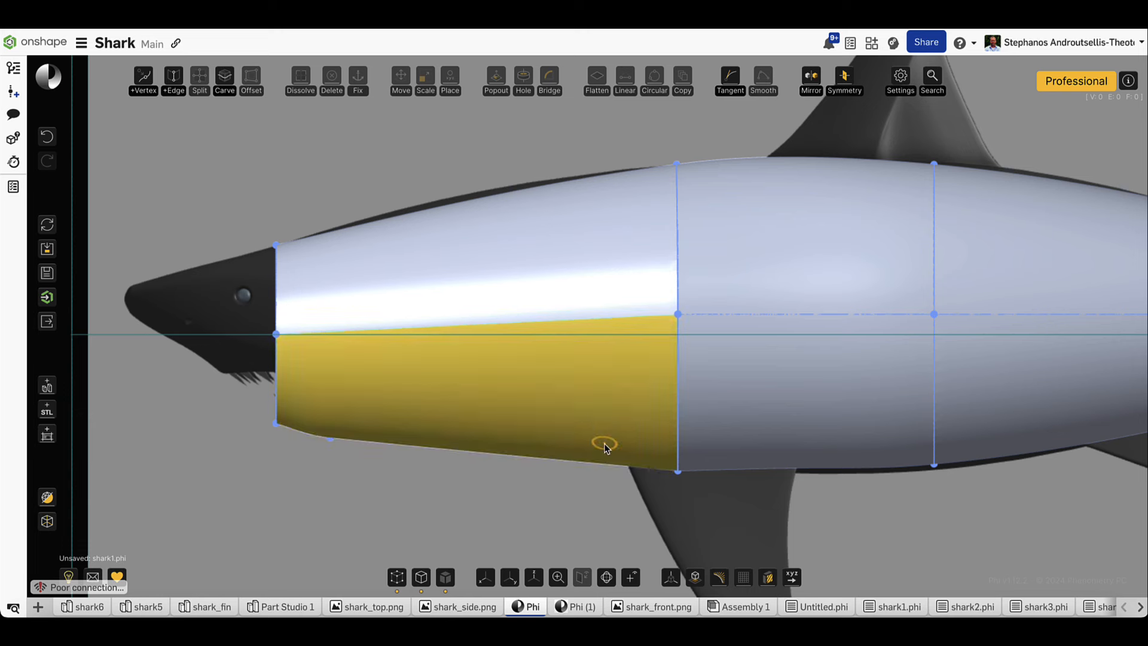
{"action": "key", "text": "v"}
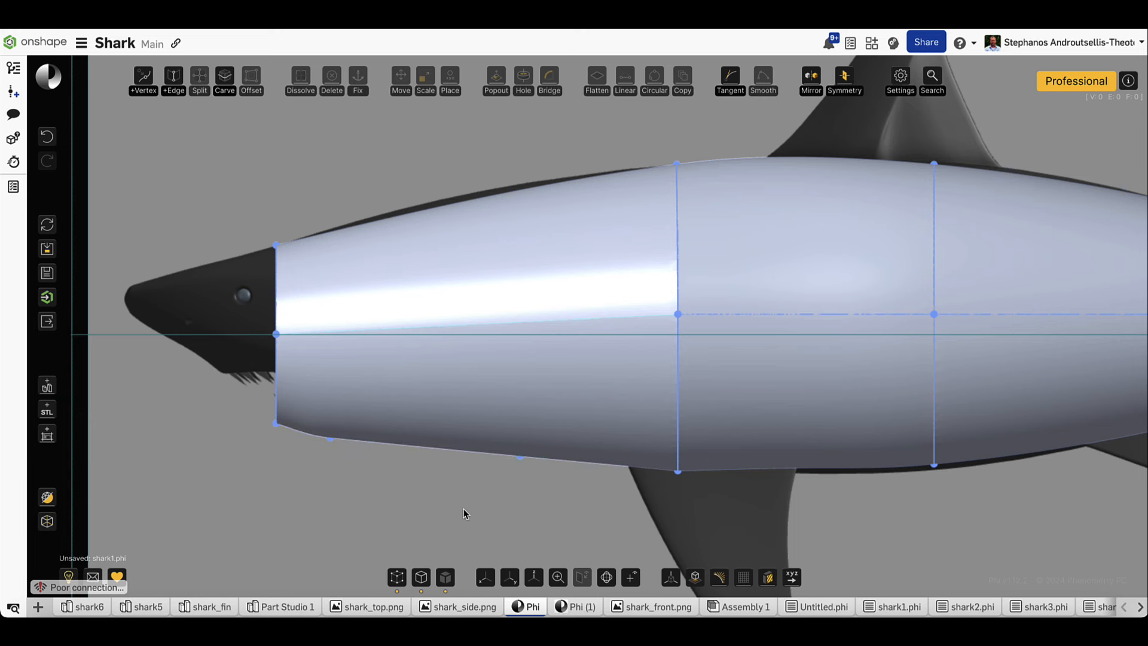
{"action": "left_click", "coordinate": [47, 521]}
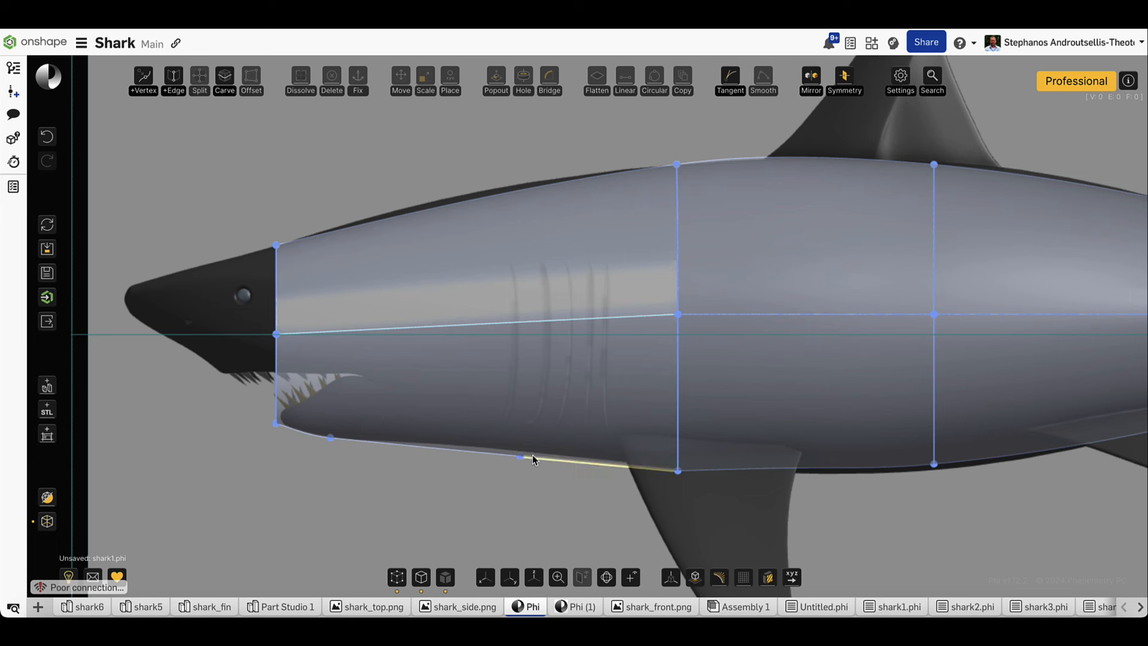
{"action": "left_click_drag", "start_coordinate": [521, 459], "coordinate": [505, 451]}
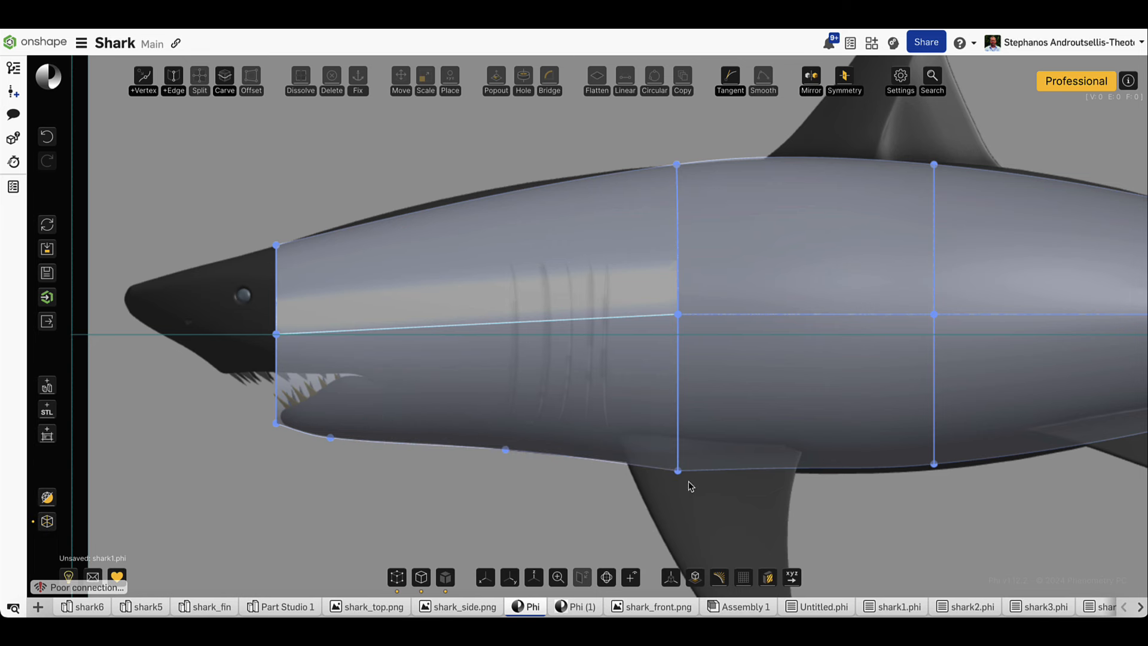
Smooth the belly edges meeting at the pectoral-fin ring and move the next ring's top vertex back to the dorsal fin's rear base
{"action": "left_click", "coordinate": [711, 468]}
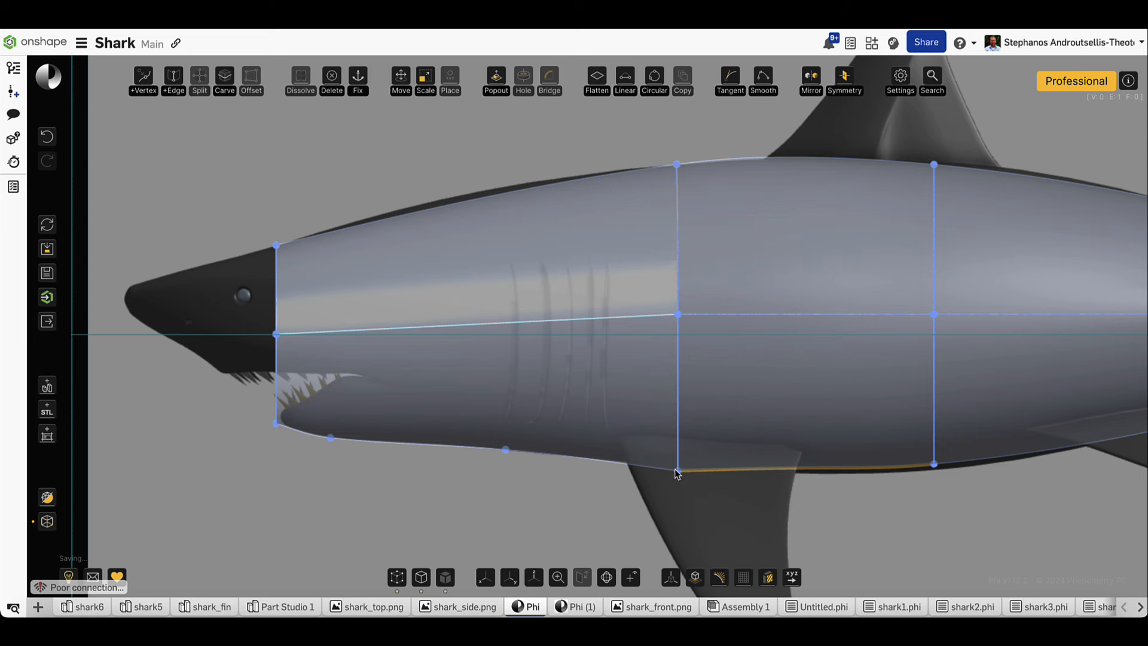
{"action": "left_click", "coordinate": [635, 472], "text": "shift"}
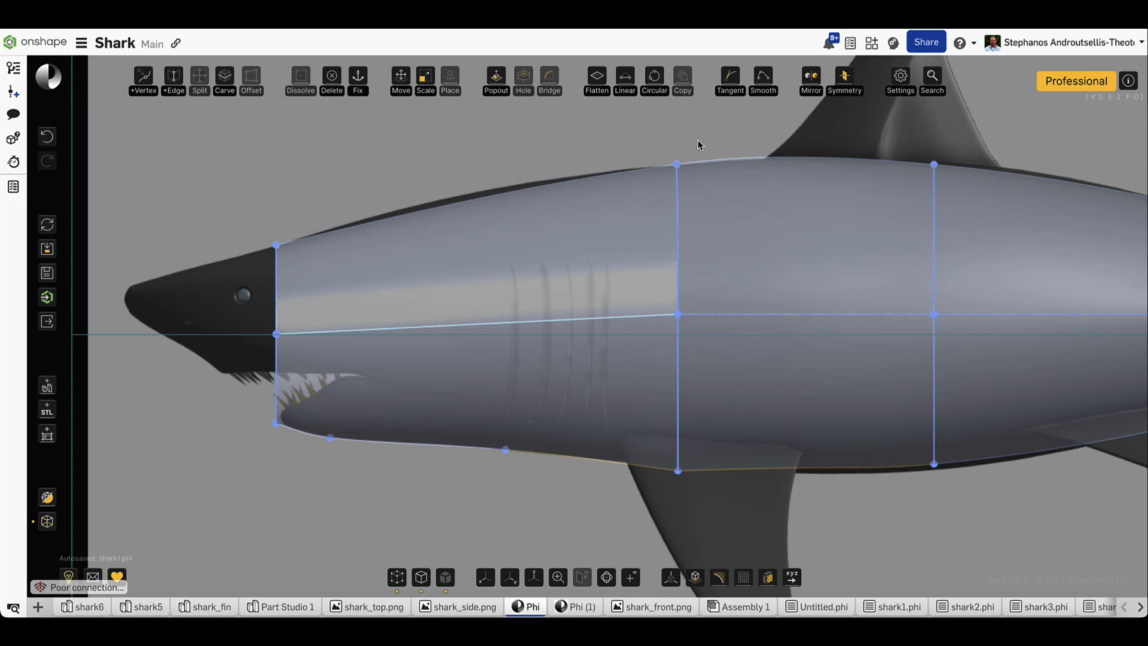
{"action": "left_click", "coordinate": [769, 78]}
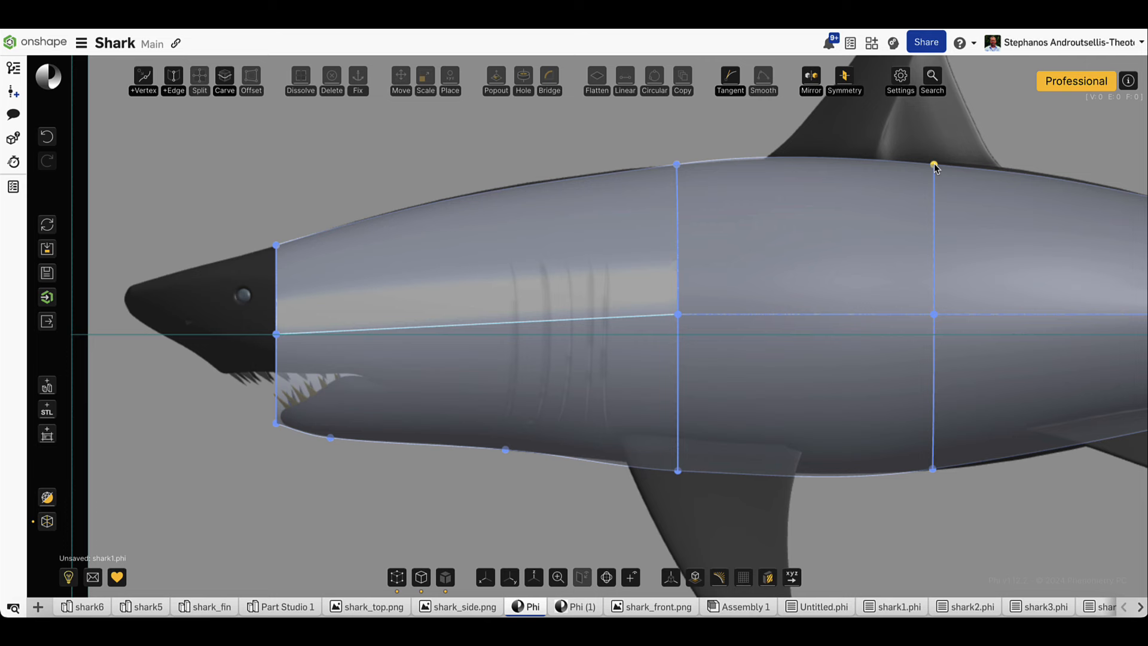
{"action": "left_click_drag", "start_coordinate": [934, 163], "coordinate": [981, 172]}
Pop out the front end face of the head almost to the snout's tip and lower it to line up with the snout's upper outline
{"action": "right_click_drag", "start_coordinate": [646, 128], "coordinate": [405, 376]}
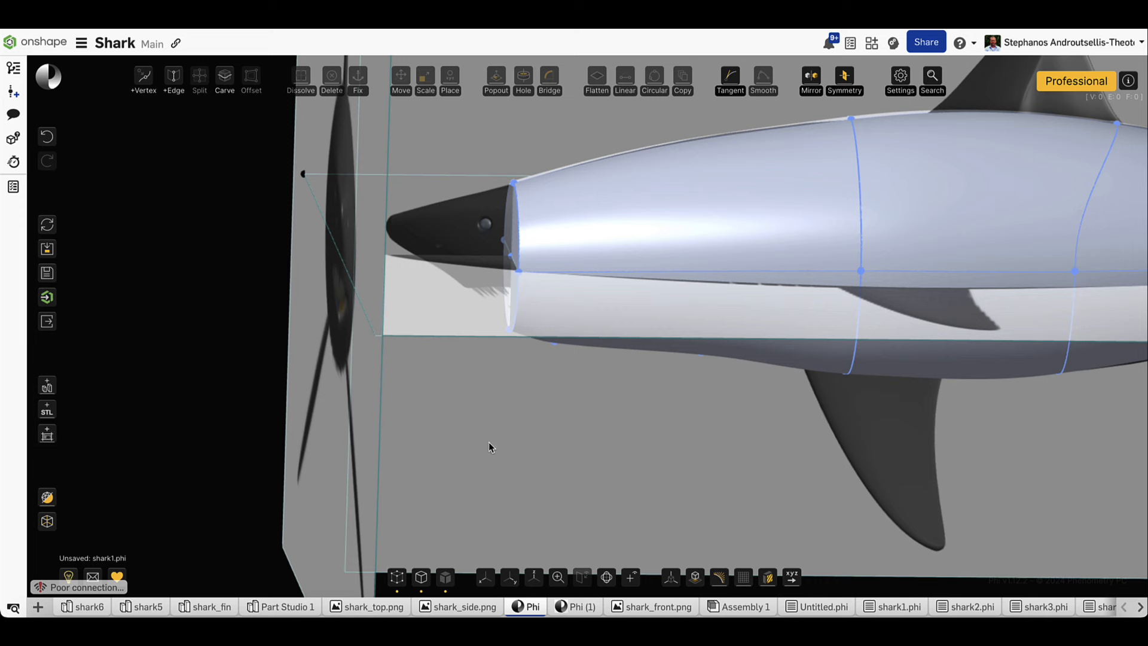
{"action": "left_click", "coordinate": [507, 579]}
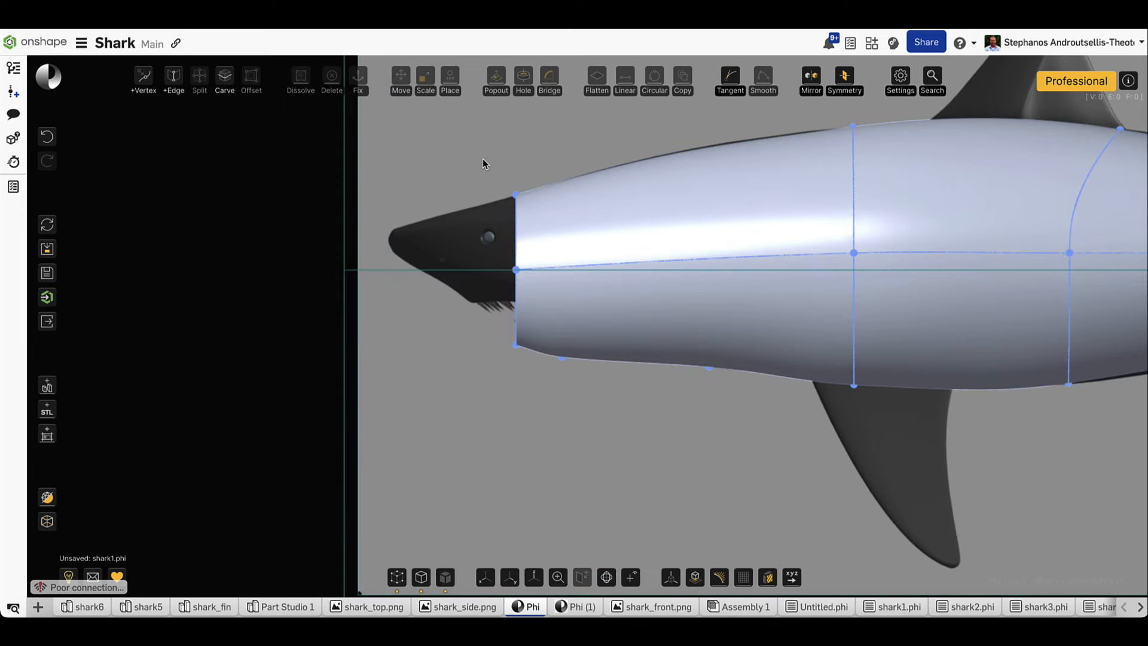
{"action": "left_click_drag", "start_coordinate": [482, 159], "coordinate": [530, 379]}
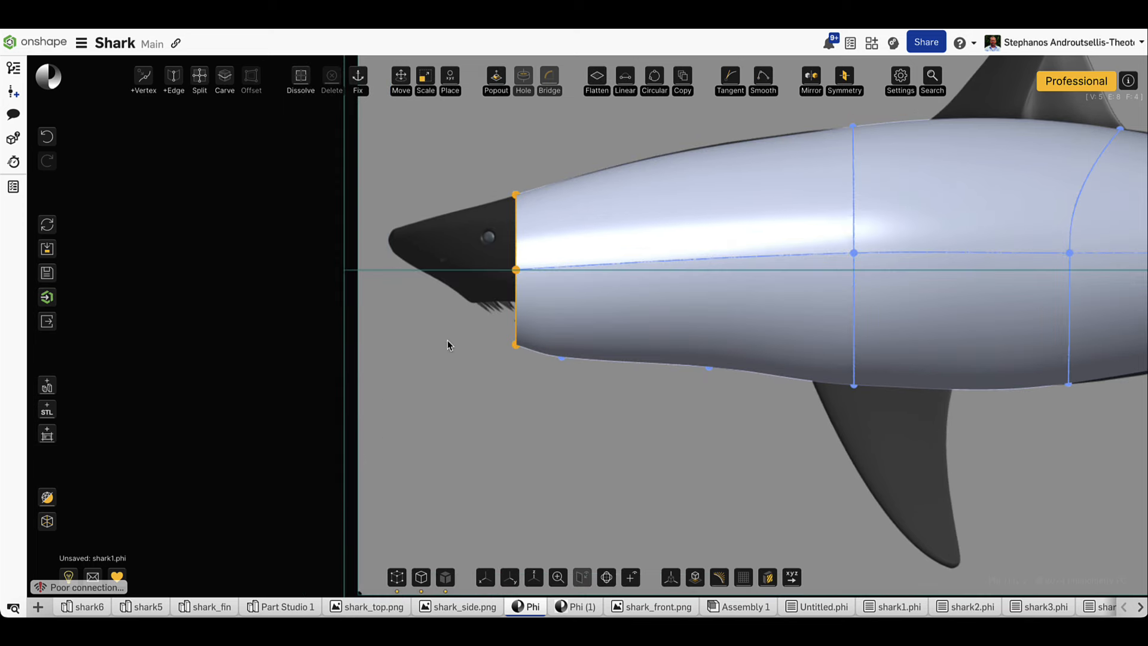
{"action": "key", "text": "e"}
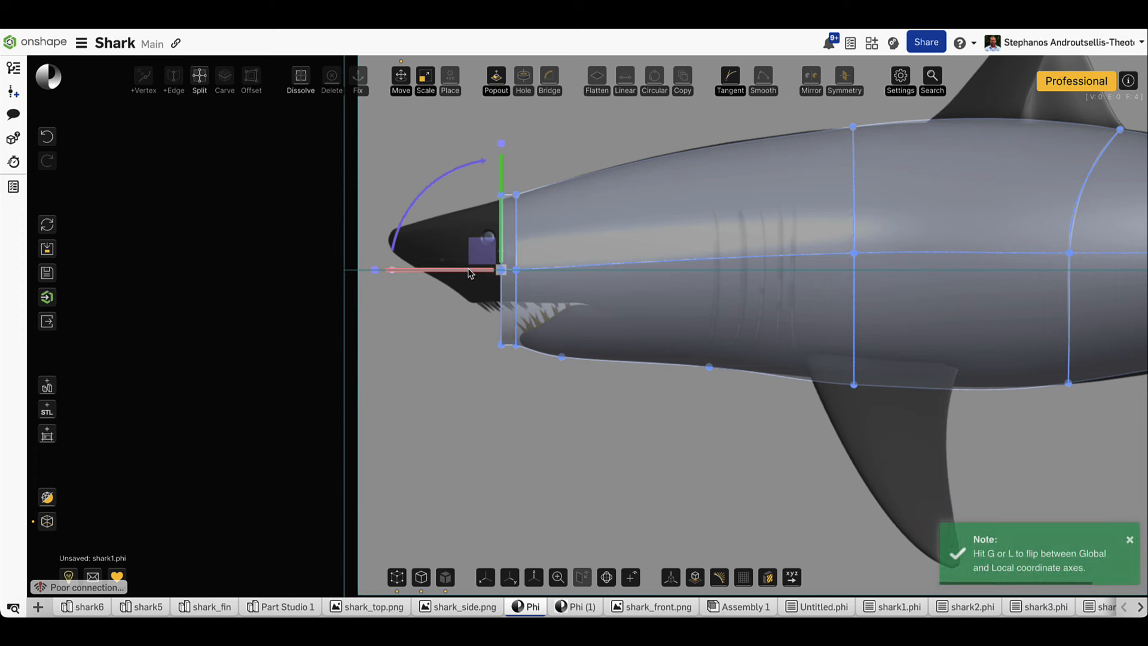
{"action": "left_click_drag", "start_coordinate": [470, 273], "coordinate": [360, 274]}
{"action": "left_click_drag", "start_coordinate": [392, 183], "coordinate": [389, 217]}
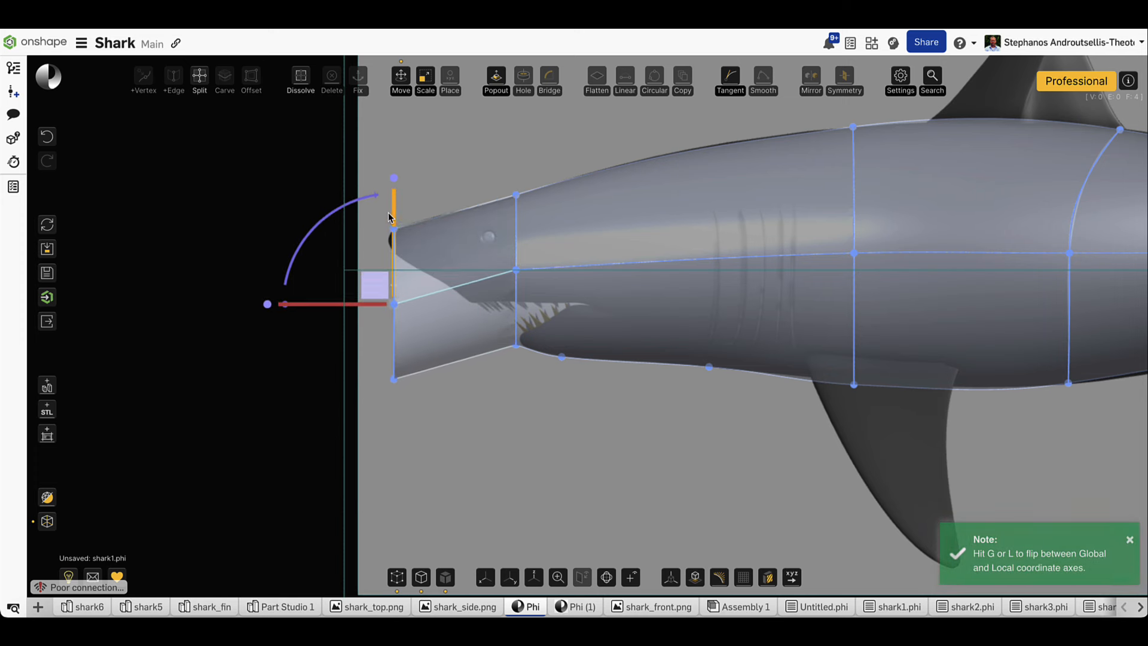
{"action": "left_click", "coordinate": [299, 338]}
{"action": "left_click", "coordinate": [47, 434]}
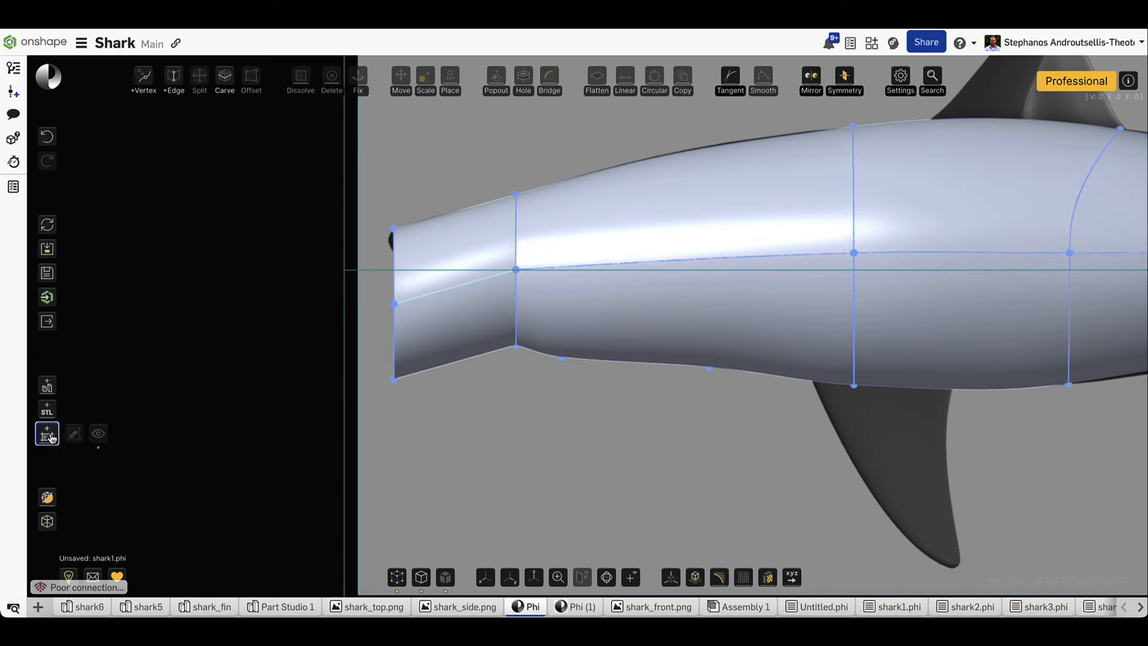
{"action": "left_click", "coordinate": [98, 436]}
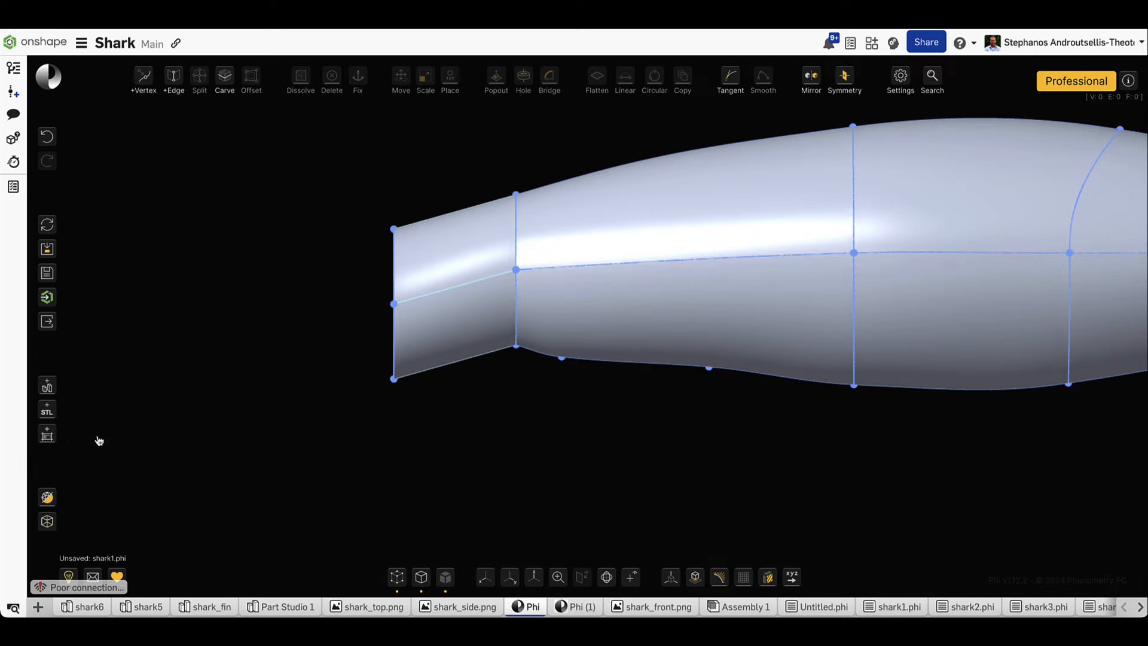
{"action": "left_click", "coordinate": [46, 434]}
{"action": "left_click", "coordinate": [98, 436]}
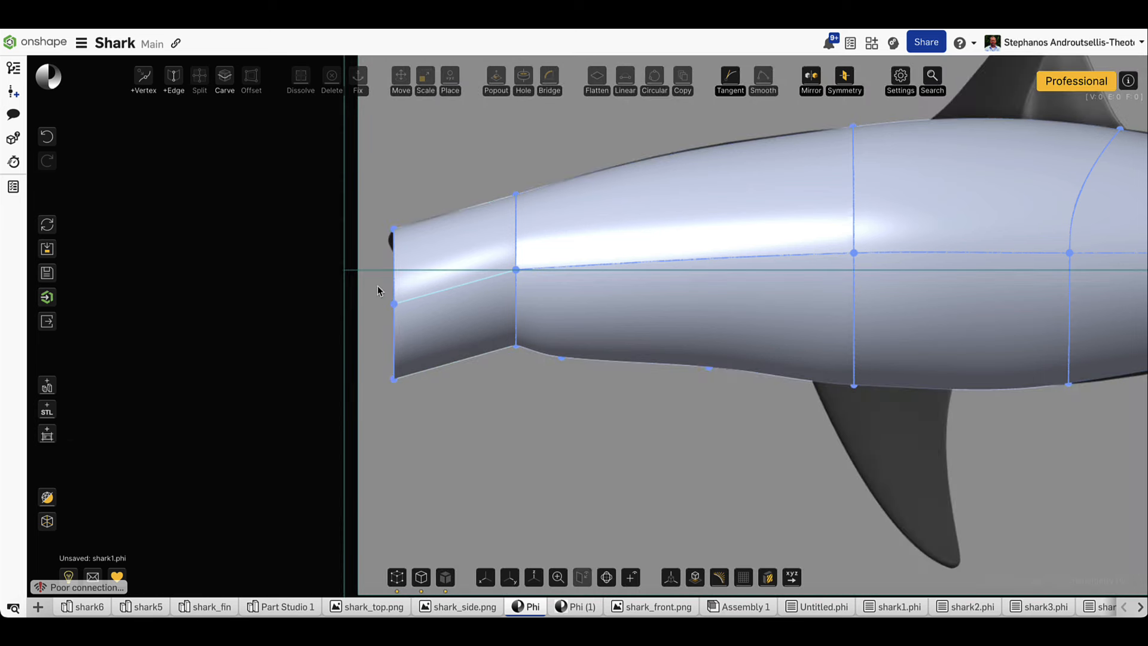
Hide the reference images and delete the ring of edges around the snout's front end together with its vertices
{"action": "left_click", "coordinate": [47, 520]}
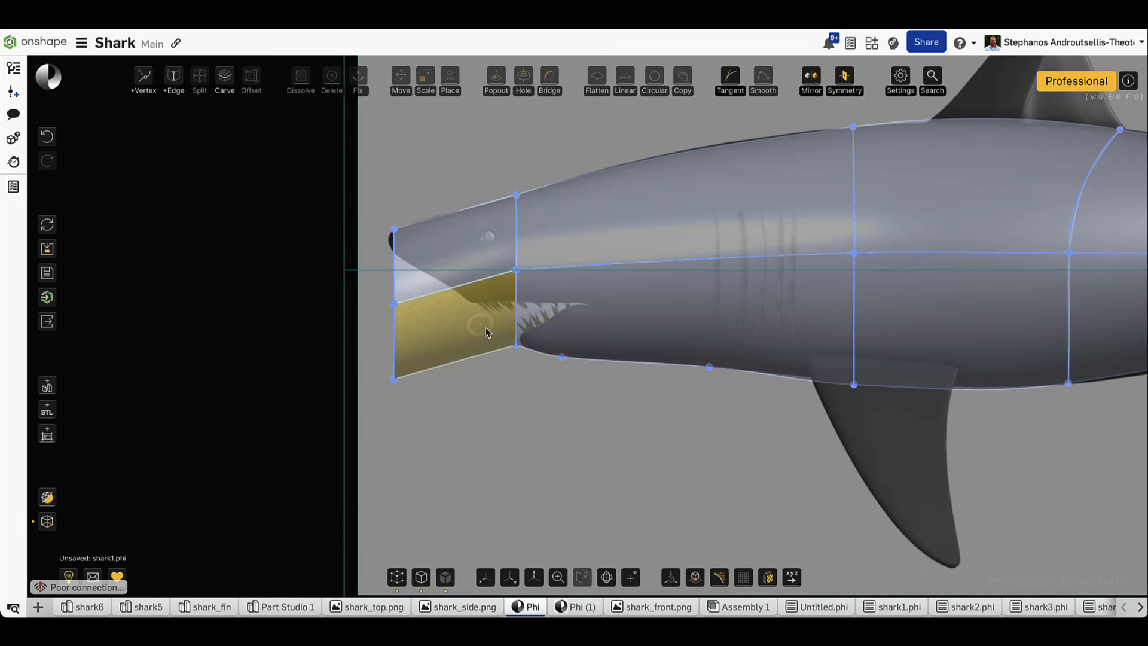
{"action": "left_click", "coordinate": [47, 435]}
{"action": "left_click", "coordinate": [98, 436]}
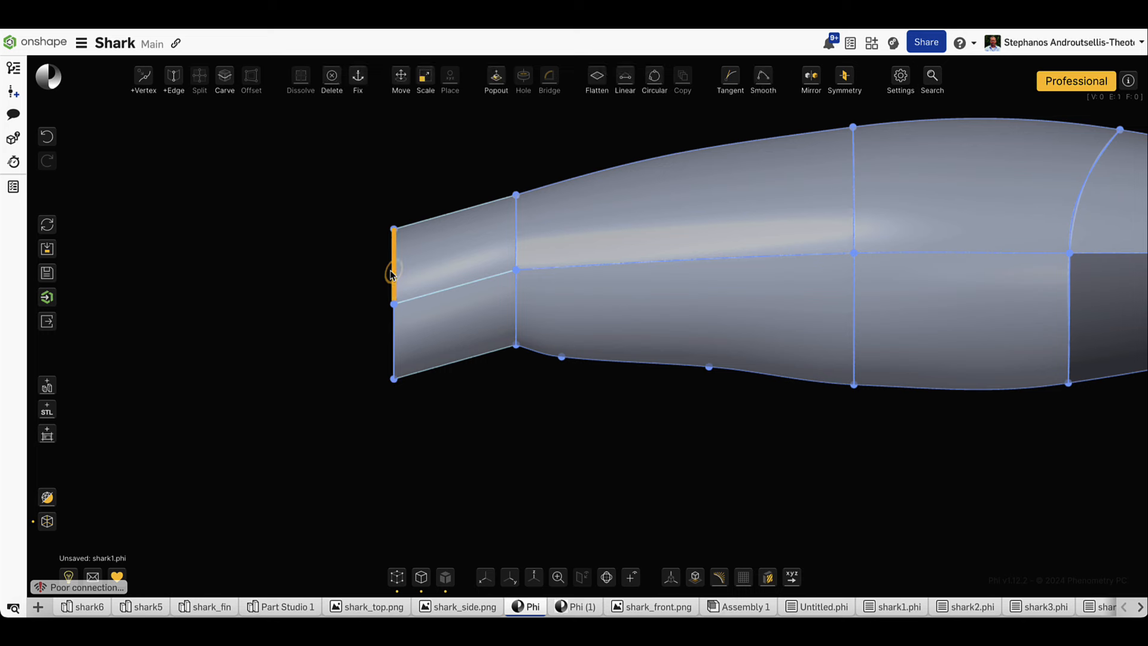
{"action": "right_click_drag", "start_coordinate": [335, 285], "coordinate": [373, 282]}
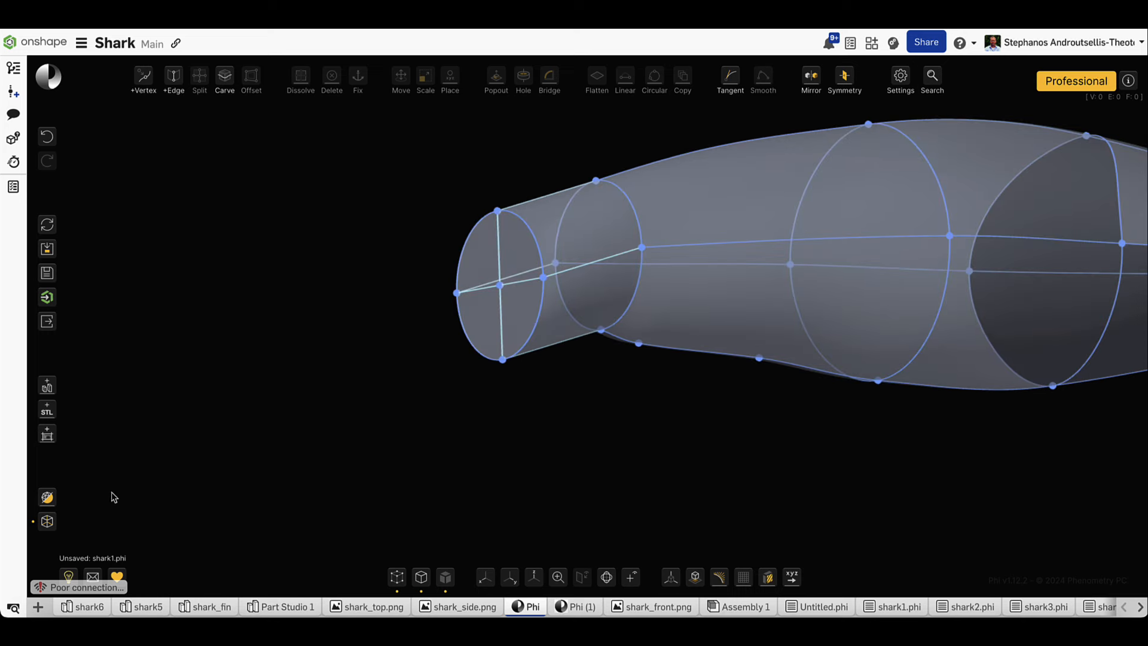
{"action": "left_click", "coordinate": [47, 521]}
{"action": "left_click", "coordinate": [537, 243], "text": "shift"}
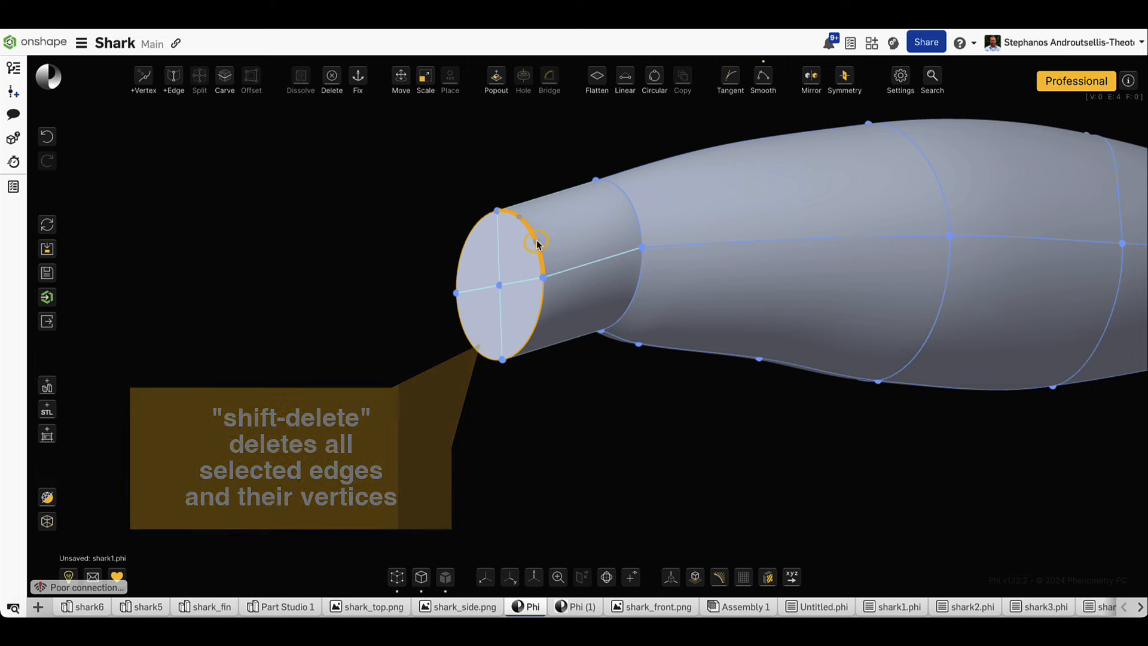
{"action": "key", "text": "shift+Delete"}
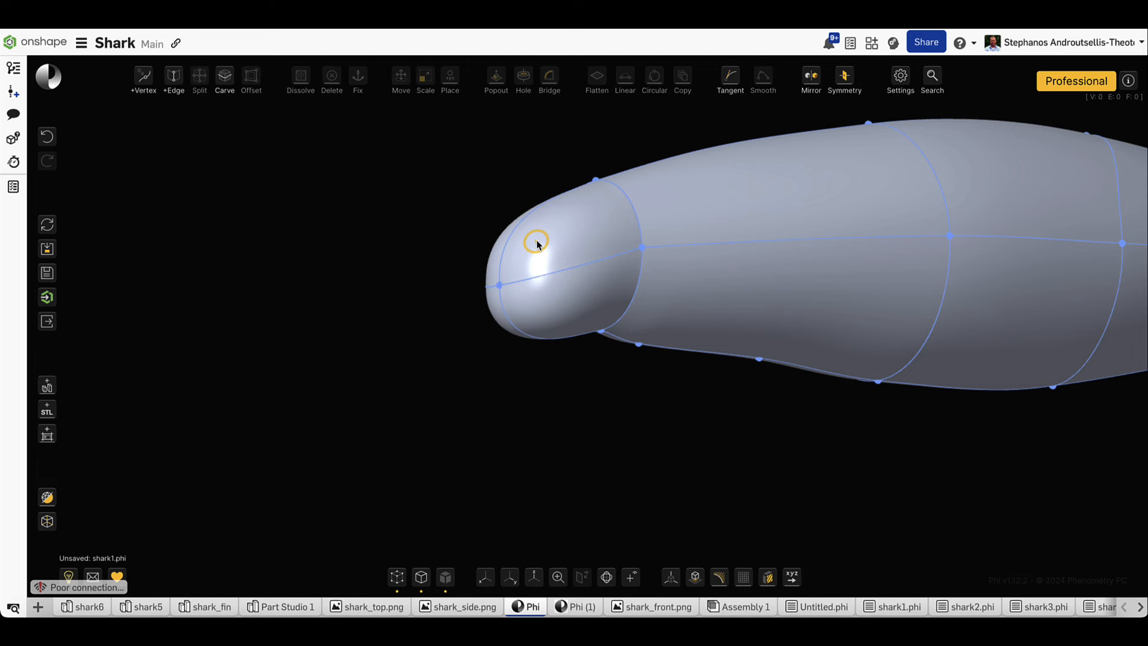
Show the reference images again in the side view and add a vertex on the snout's front edge at the nose tip
{"action": "mouse_move", "coordinate": [47, 435]}
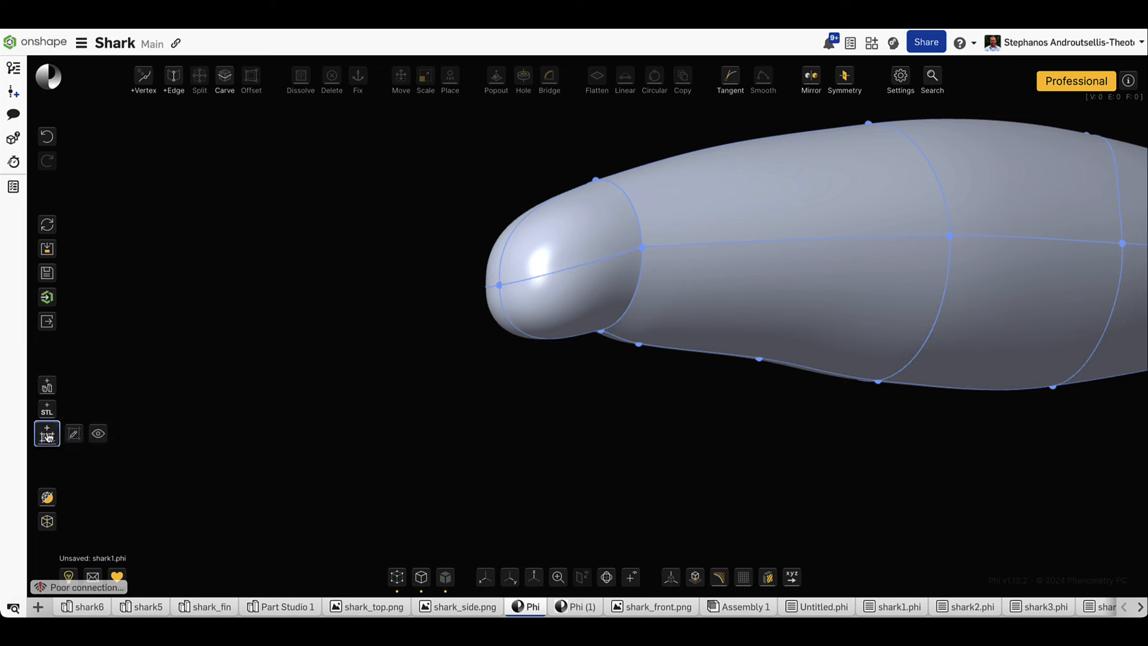
{"action": "left_click", "coordinate": [98, 432]}
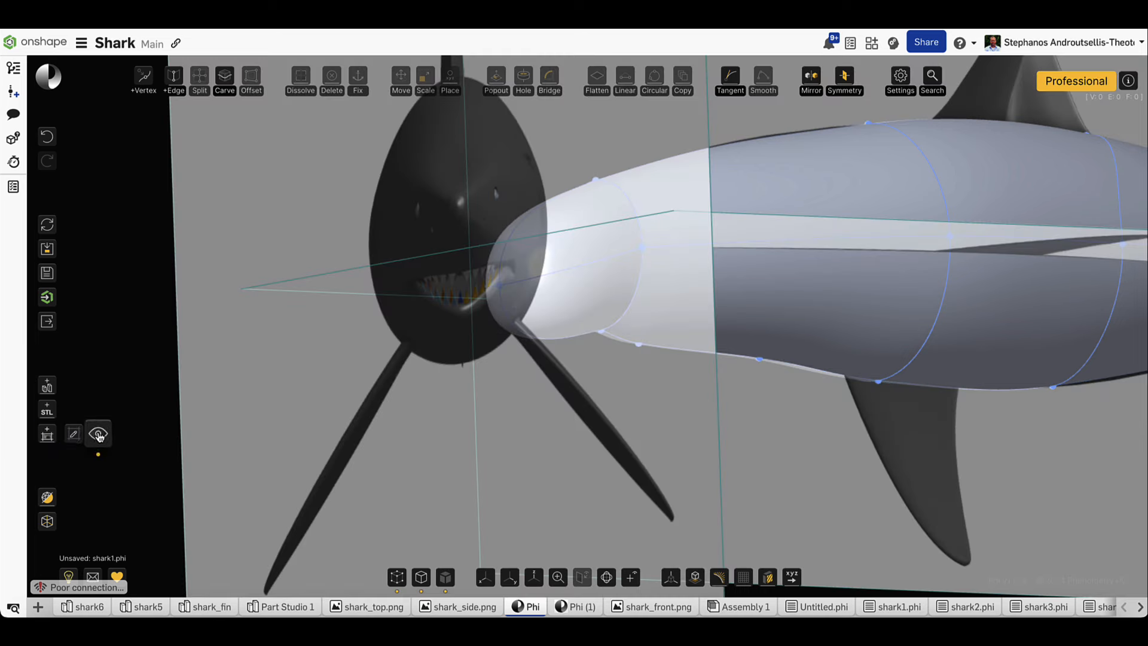
{"action": "left_click", "coordinate": [485, 578]}
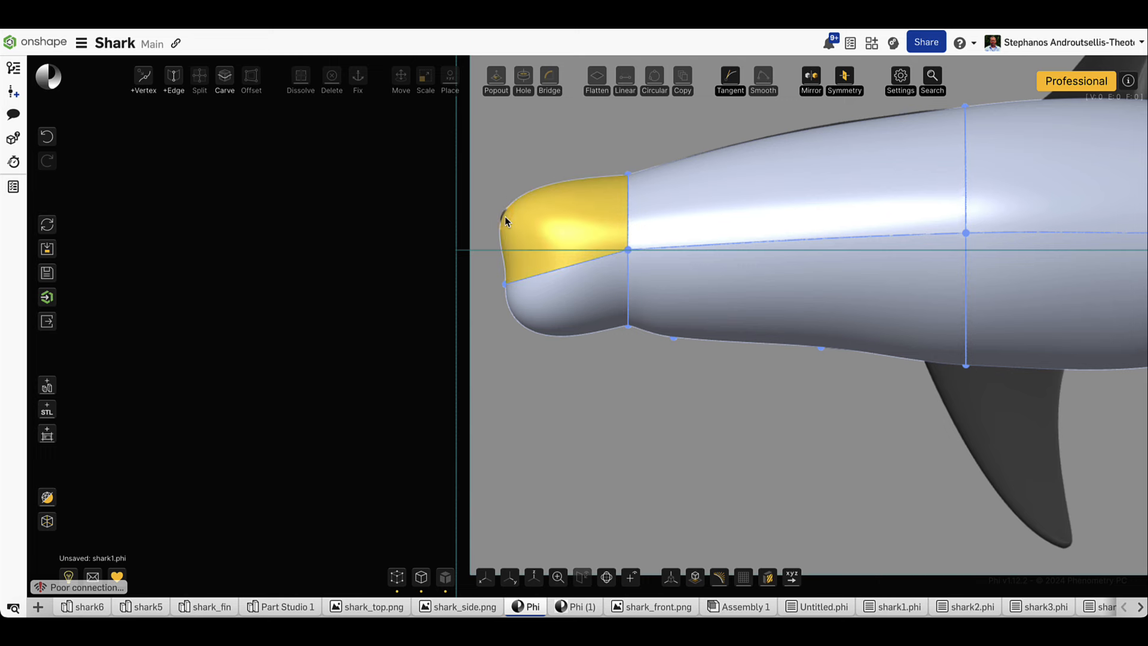
{"action": "key", "text": "v"}
{"action": "key", "text": "v"}
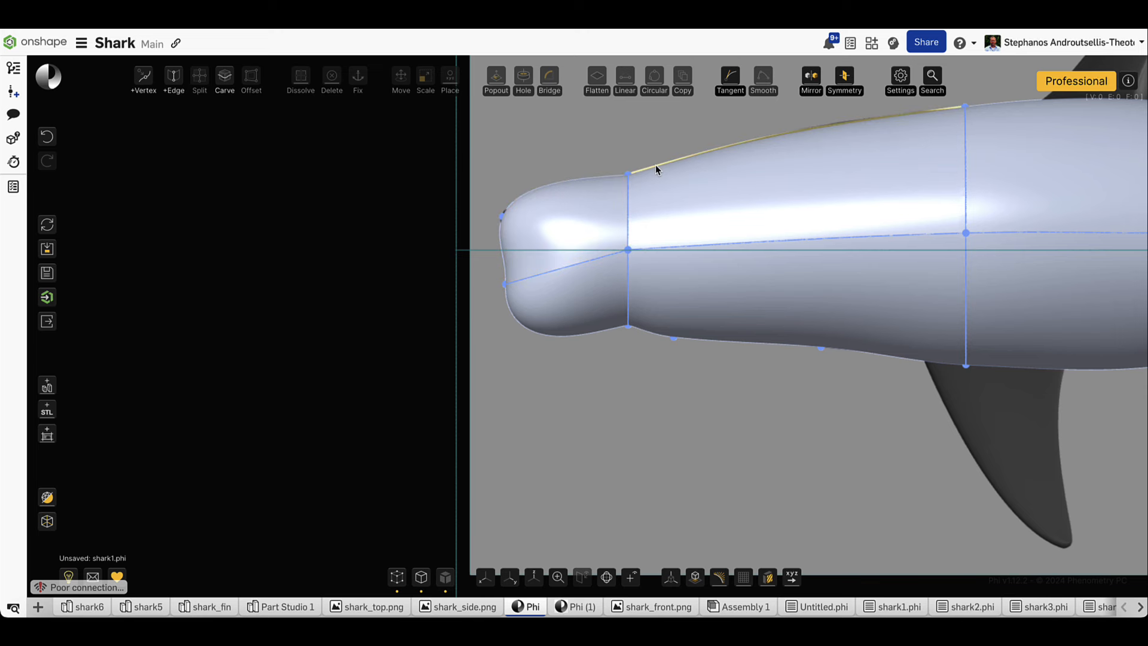
Fix the body section just behind the snout in place and smooth the snout's upper edge into it
{"action": "scroll", "coordinate": [602, 432], "scroll_direction": "down", "scroll_amount": 5}
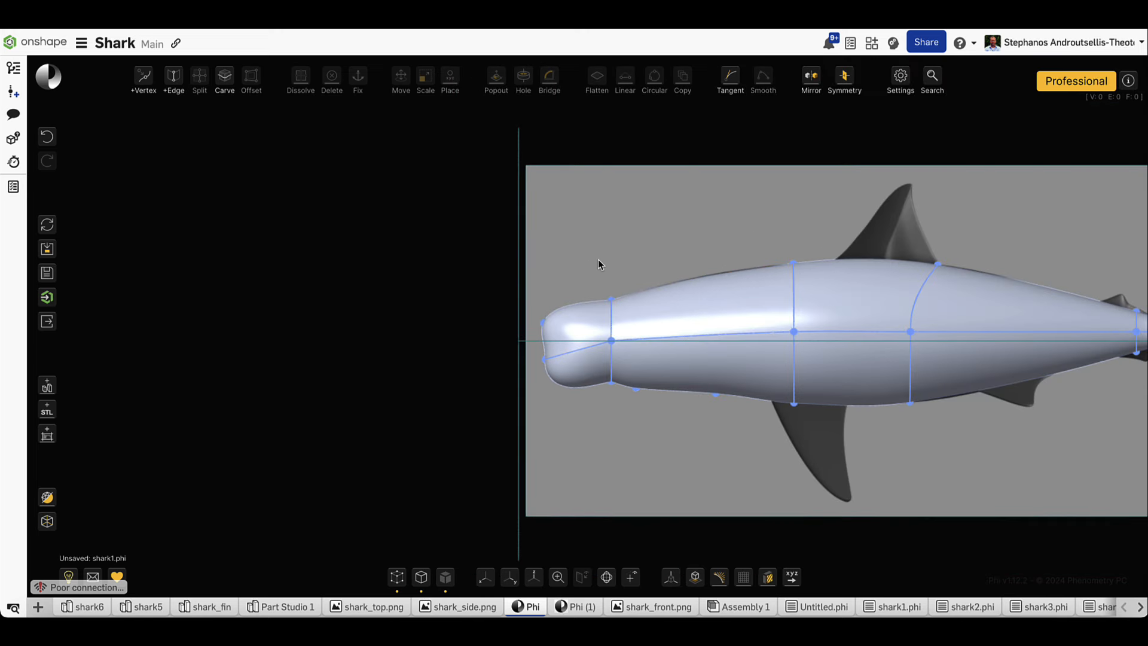
{"action": "left_click_drag", "start_coordinate": [594, 254], "coordinate": [819, 430]}
{"action": "left_click", "coordinate": [639, 292]}
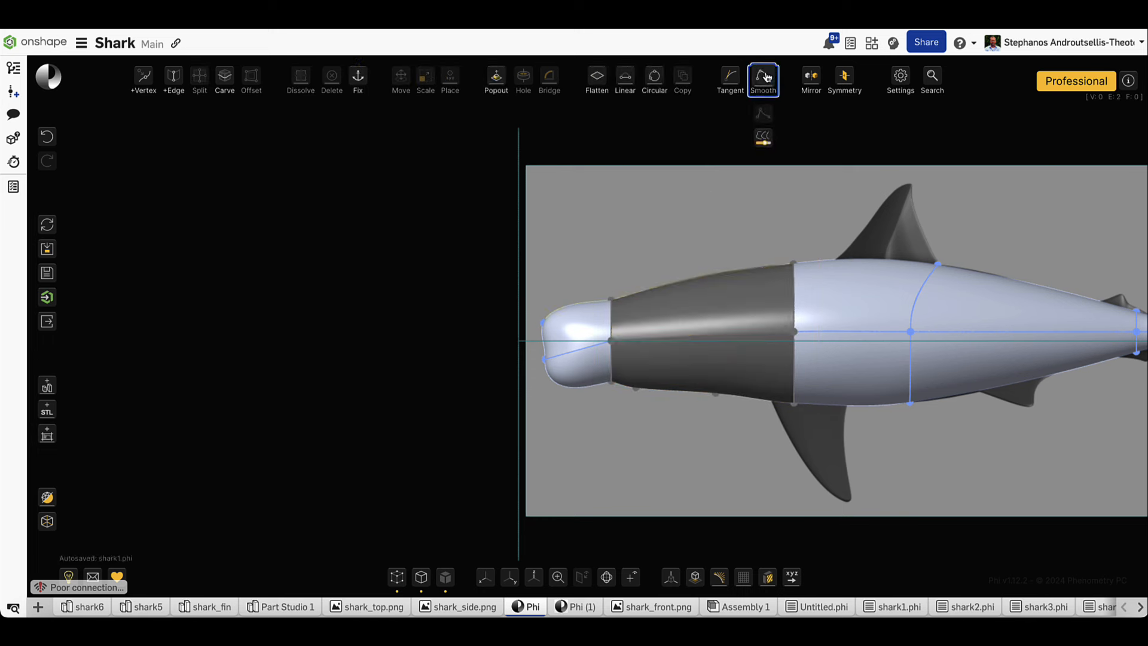
{"action": "left_click", "coordinate": [763, 78]}
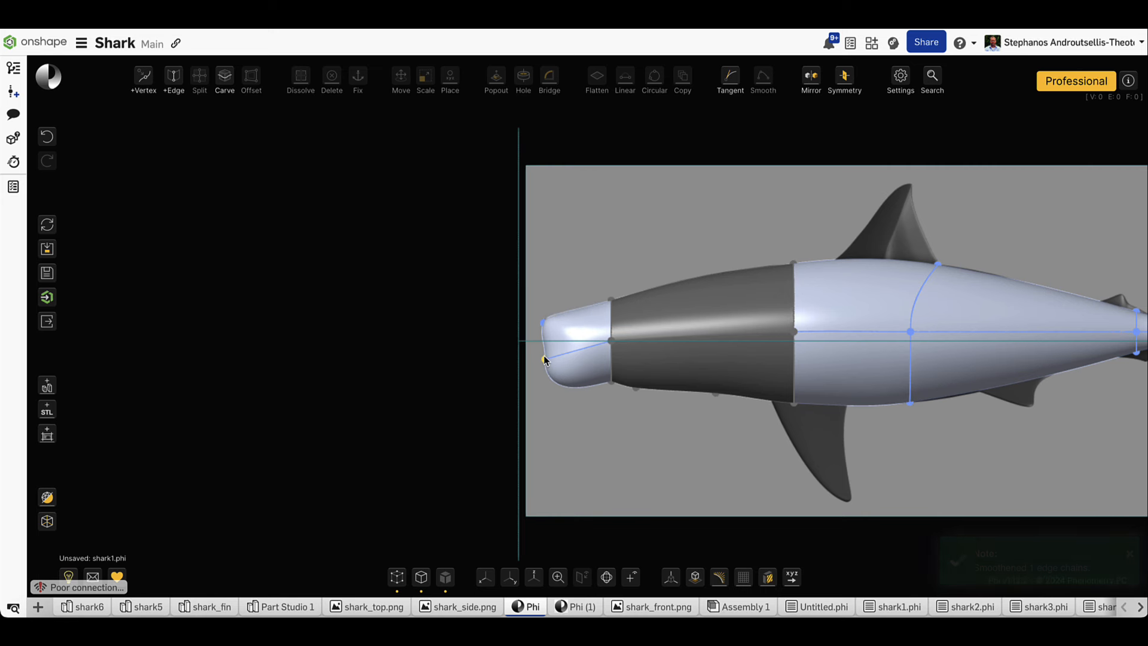
Make the model see-through and move the snout's lower front vertex back and up onto the outline ahead of the mouth
{"action": "left_click_drag", "start_coordinate": [545, 356], "coordinate": [561, 352]}
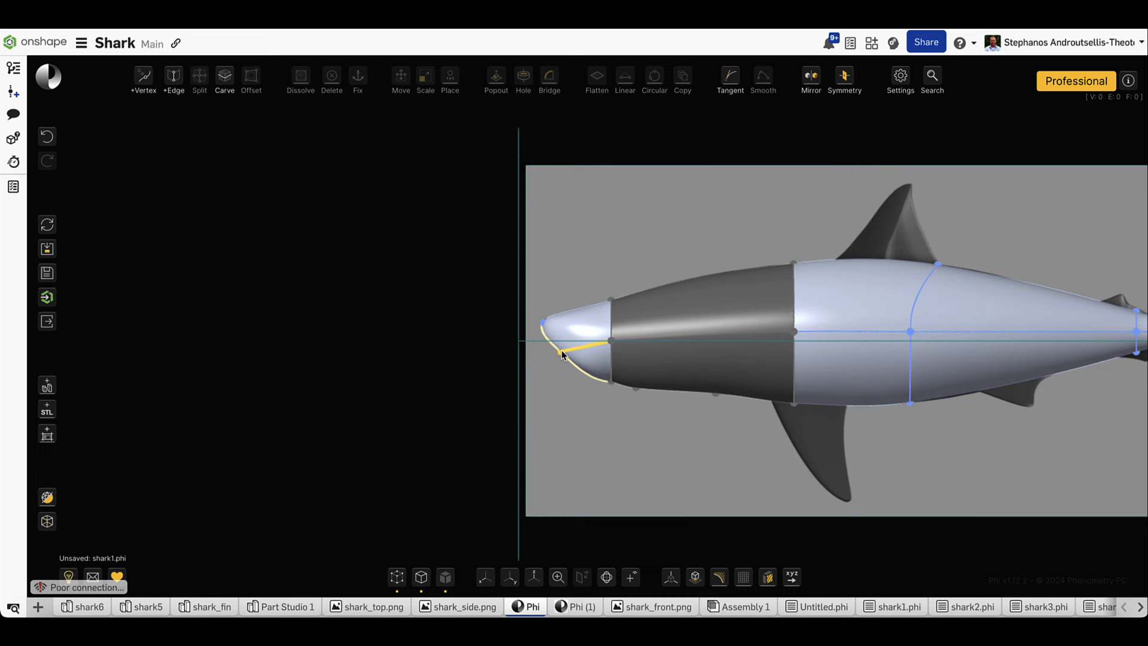
{"action": "left_click", "coordinate": [47, 521]}
{"action": "scroll", "coordinate": [663, 374], "scroll_direction": "up", "scroll_amount": 5}
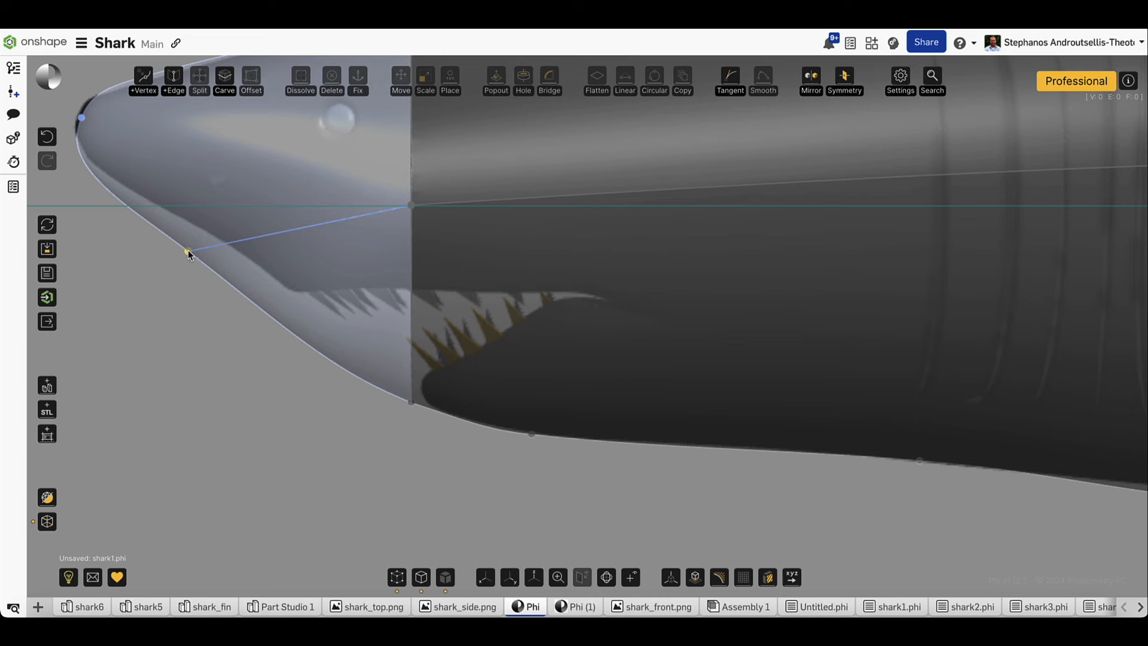
{"action": "left_click_drag", "start_coordinate": [188, 254], "coordinate": [216, 240]}
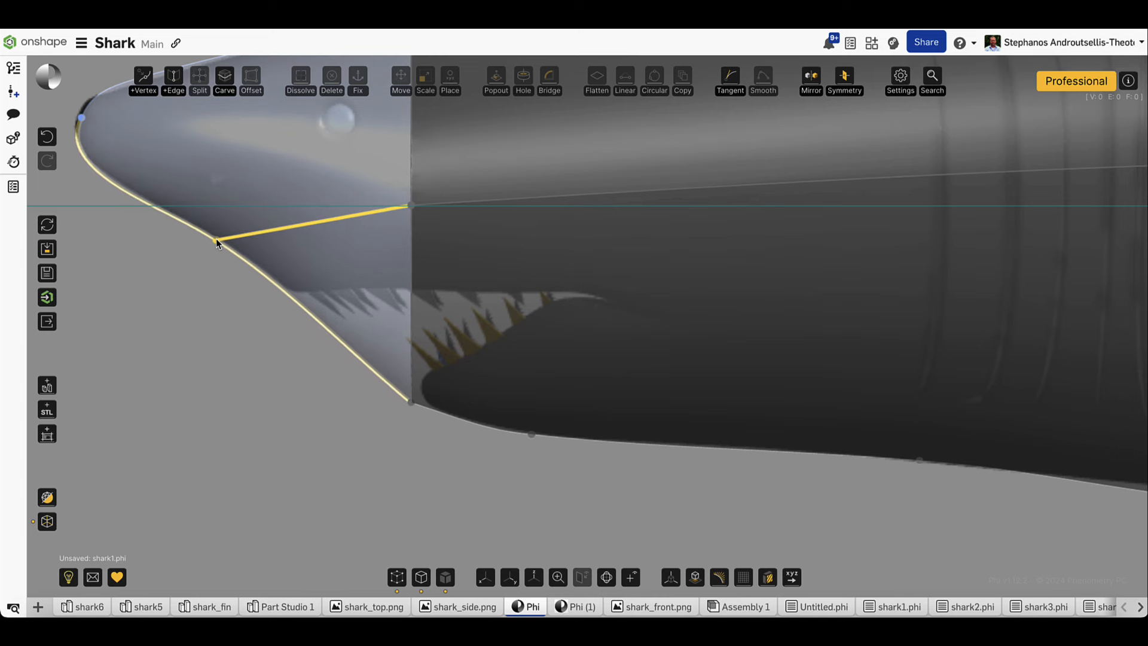
Smooth the snout's middle edge into the middle edge of the fixed body section behind it
{"action": "scroll", "coordinate": [303, 381], "scroll_direction": "down", "scroll_amount": 5}
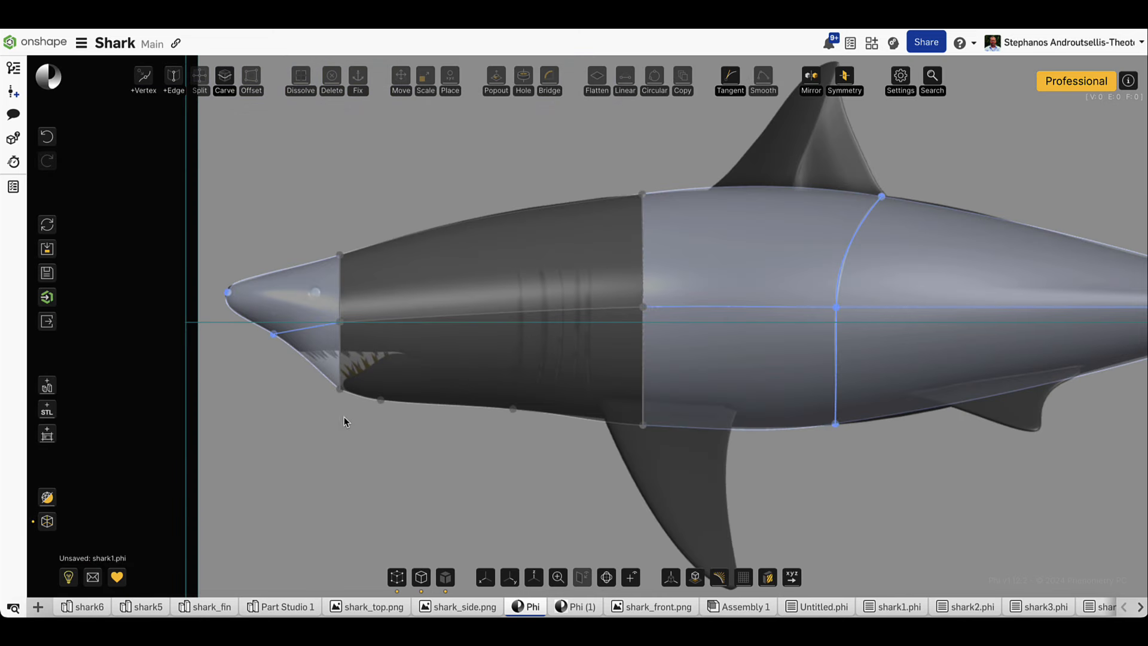
{"action": "left_click", "coordinate": [307, 327]}
{"action": "left_click", "coordinate": [388, 319]}
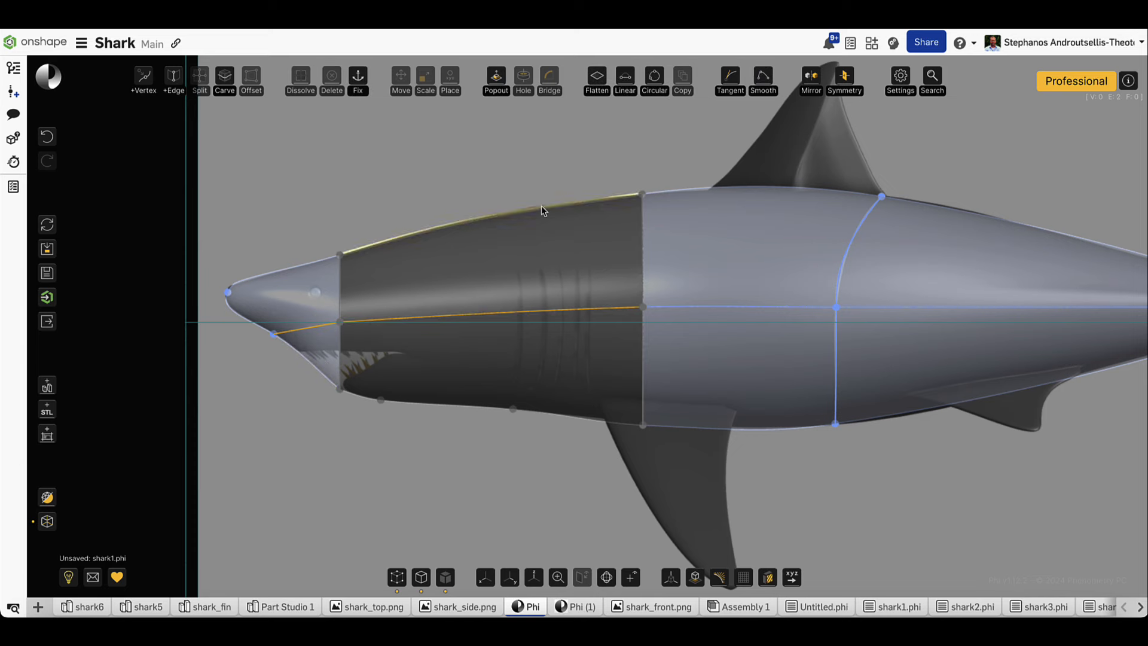
{"action": "left_click", "coordinate": [762, 76]}
{"action": "left_click", "coordinate": [761, 77]}
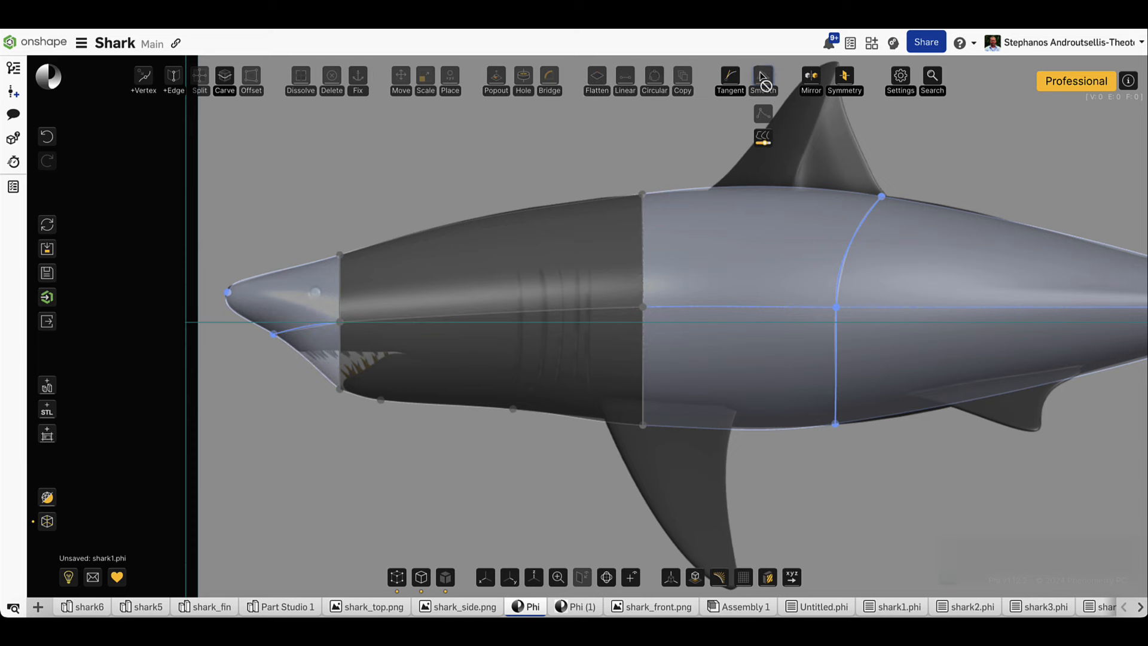
Make the model opaque and smooth the matching middle edges of the snout and body section on the shark's opposite side
{"action": "right_click_drag", "start_coordinate": [385, 488], "coordinate": [568, 492]}
{"action": "scroll", "coordinate": [792, 399], "scroll_direction": "down", "scroll_amount": 4}
{"action": "scroll", "coordinate": [793, 400], "scroll_direction": "up", "scroll_amount": 5}
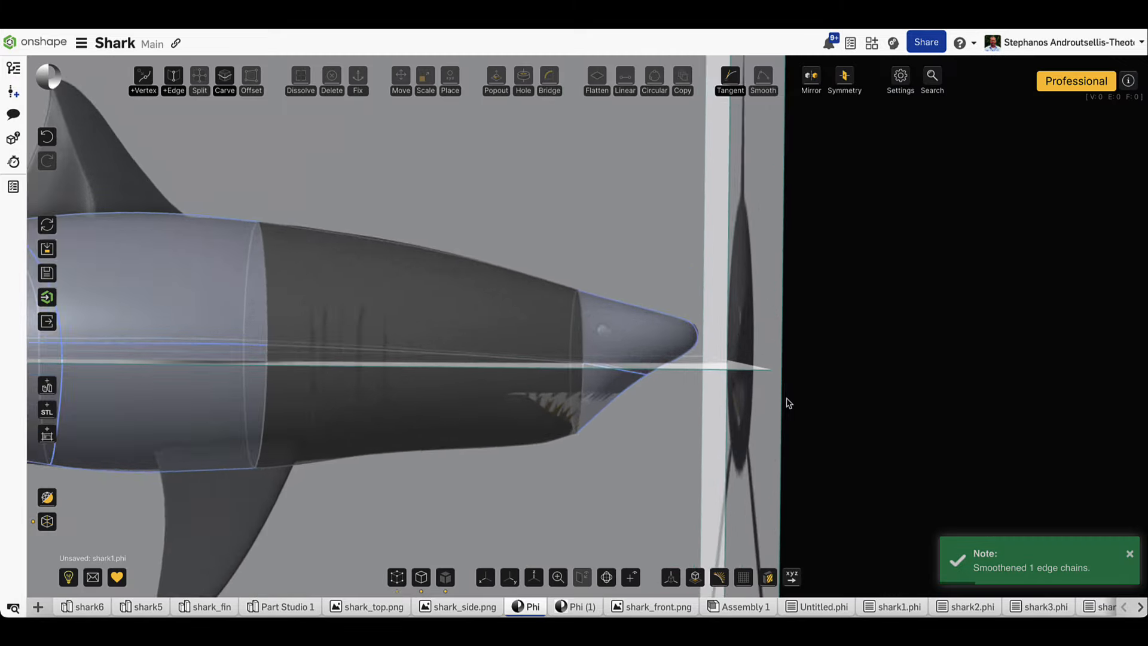
{"action": "left_click", "coordinate": [59, 514]}
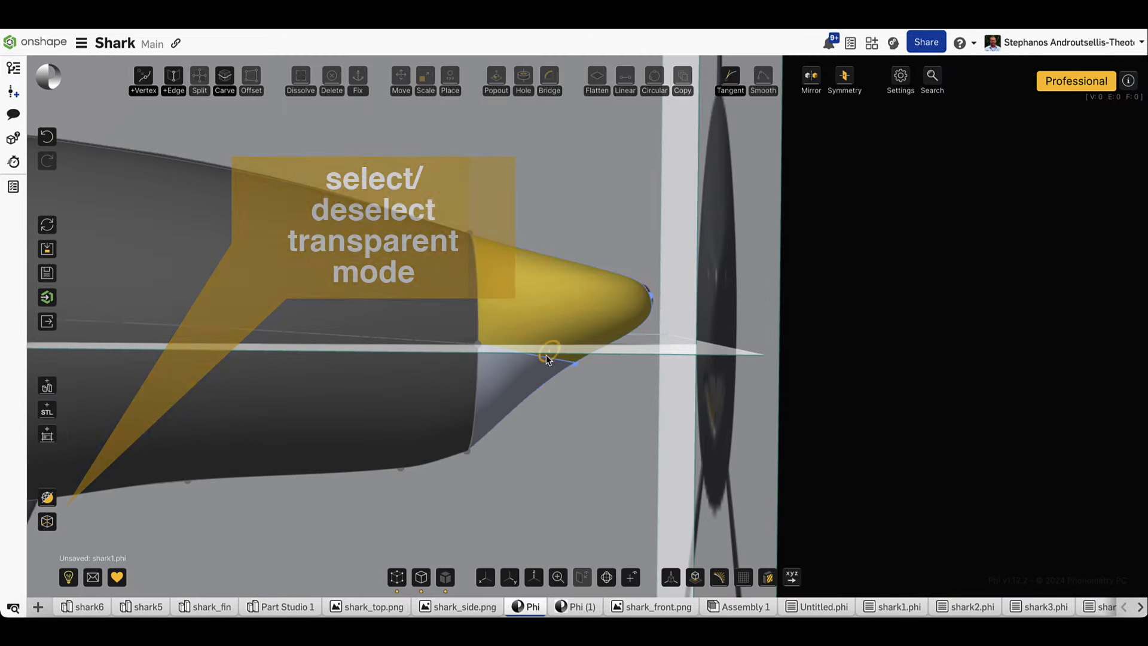
{"action": "left_click", "coordinate": [435, 345]}
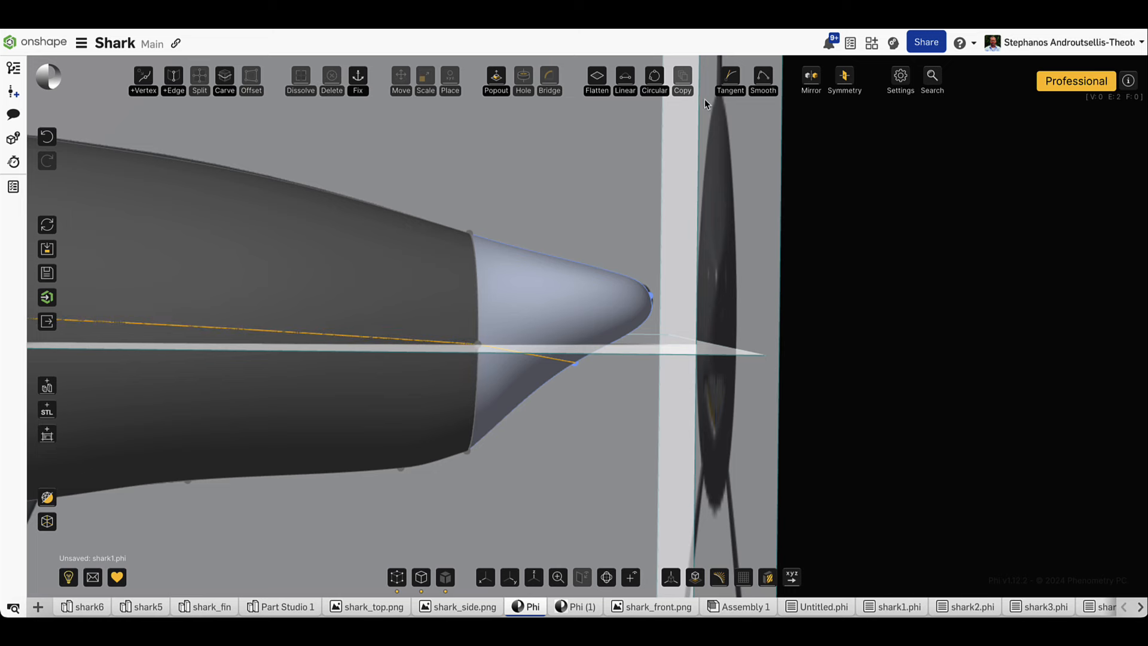
{"action": "left_click", "coordinate": [763, 78]}
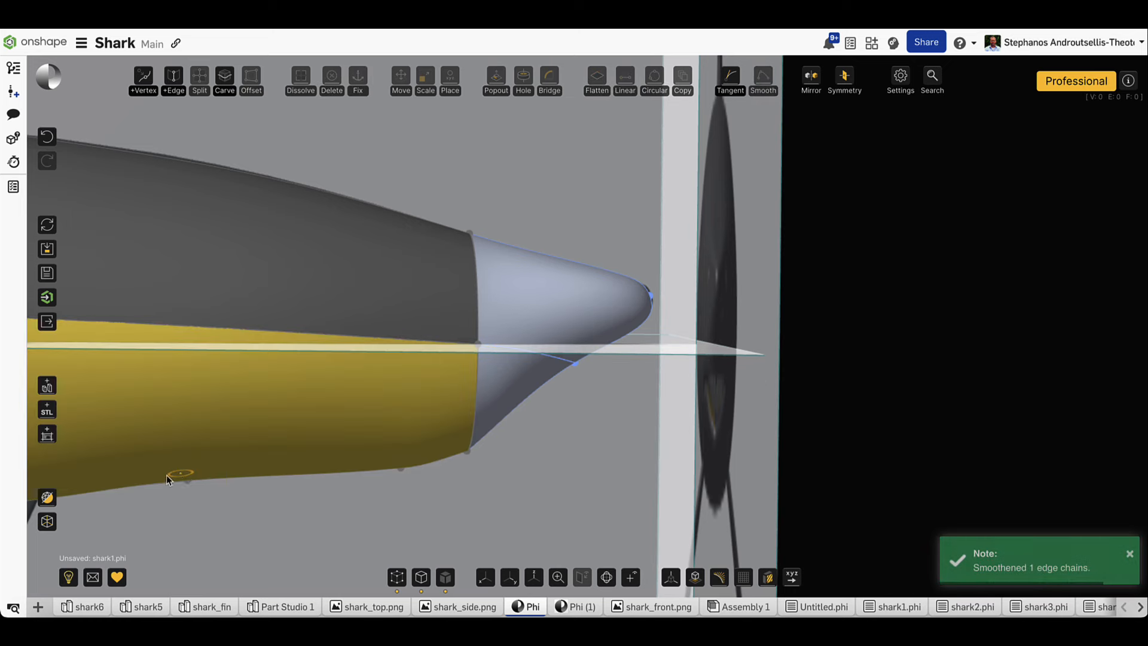
{"action": "left_click", "coordinate": [487, 578]}
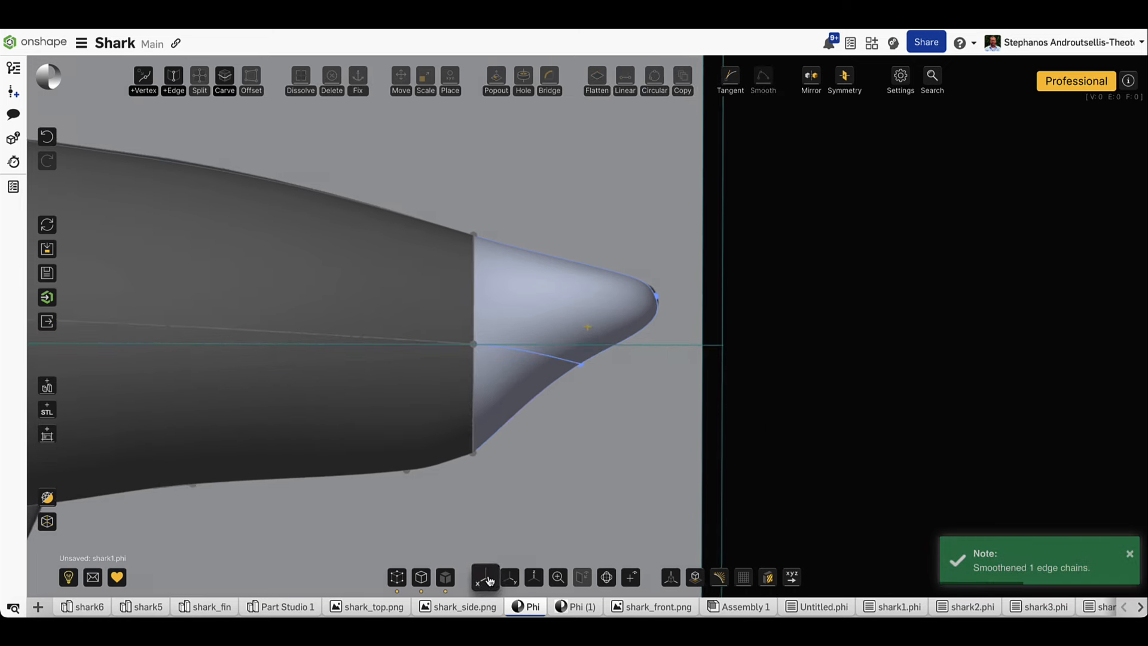
{"action": "left_click", "coordinate": [486, 577]}
{"action": "scroll", "coordinate": [284, 366], "scroll_direction": "down", "scroll_amount": 5}
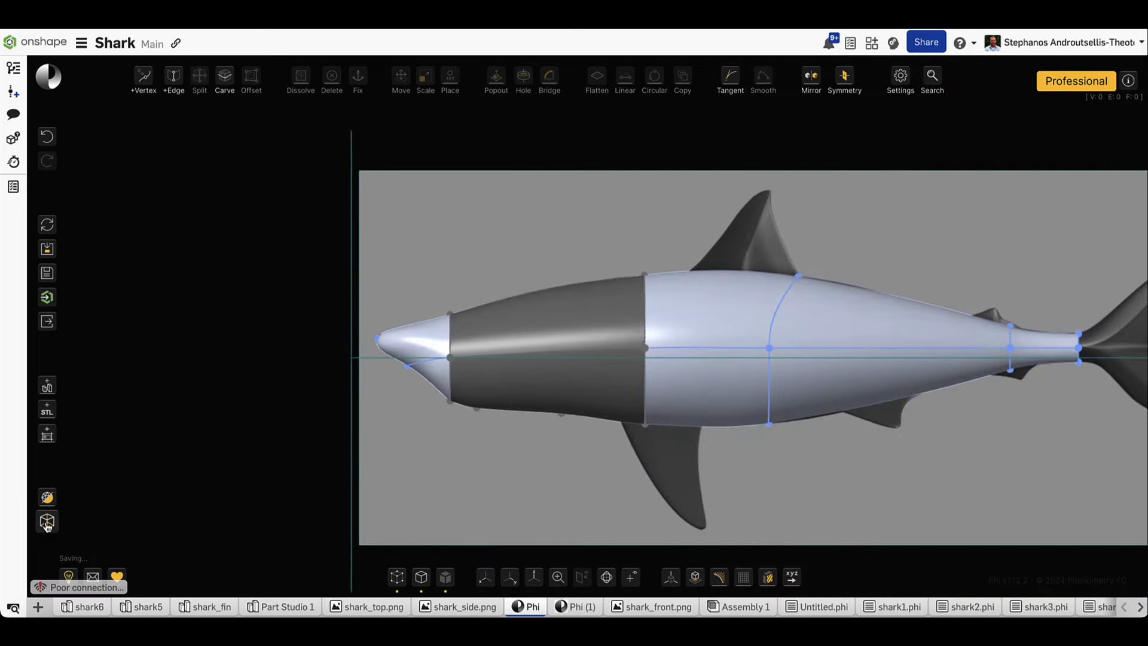
Select the whole shark model and unfix the body section just behind the snout
{"action": "left_click", "coordinate": [47, 521]}
{"action": "left_click", "coordinate": [47, 522]}
{"action": "scroll", "coordinate": [192, 397], "scroll_direction": "down", "scroll_amount": 4}
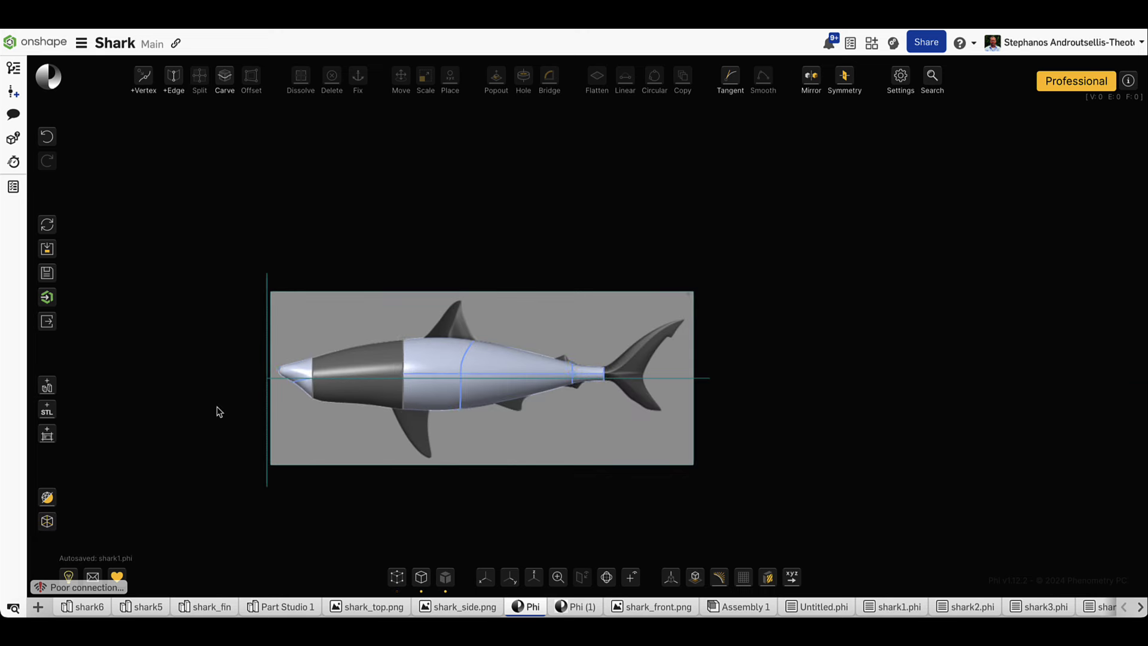
{"action": "left_click", "coordinate": [366, 435]}
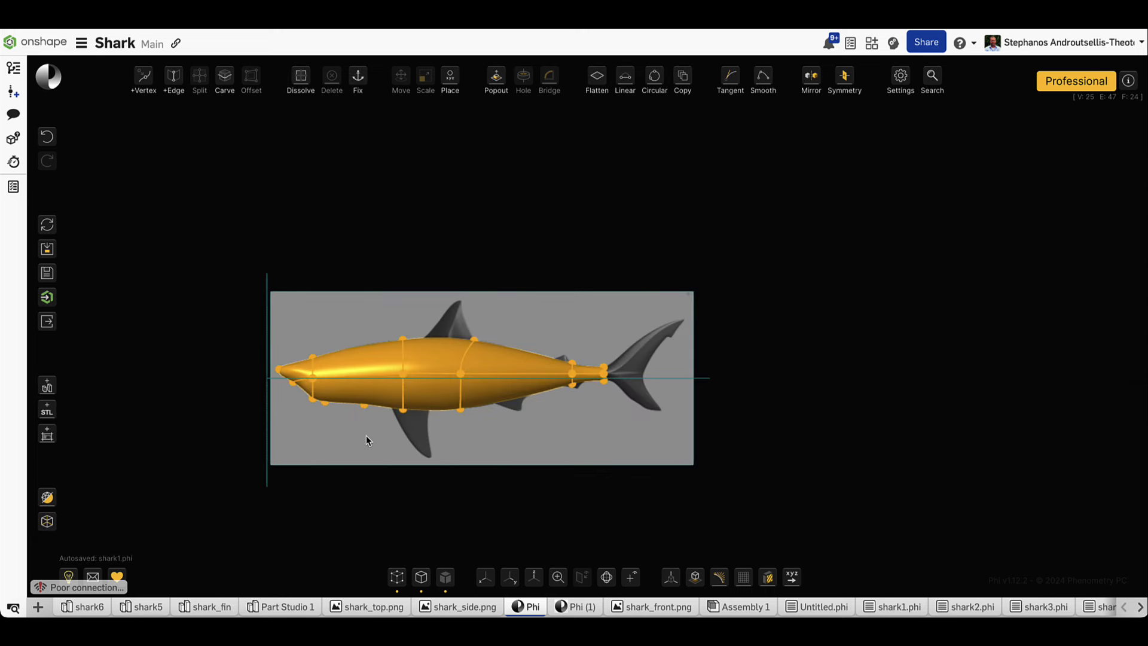
{"action": "scroll", "coordinate": [367, 414], "scroll_direction": "up", "scroll_amount": 4}
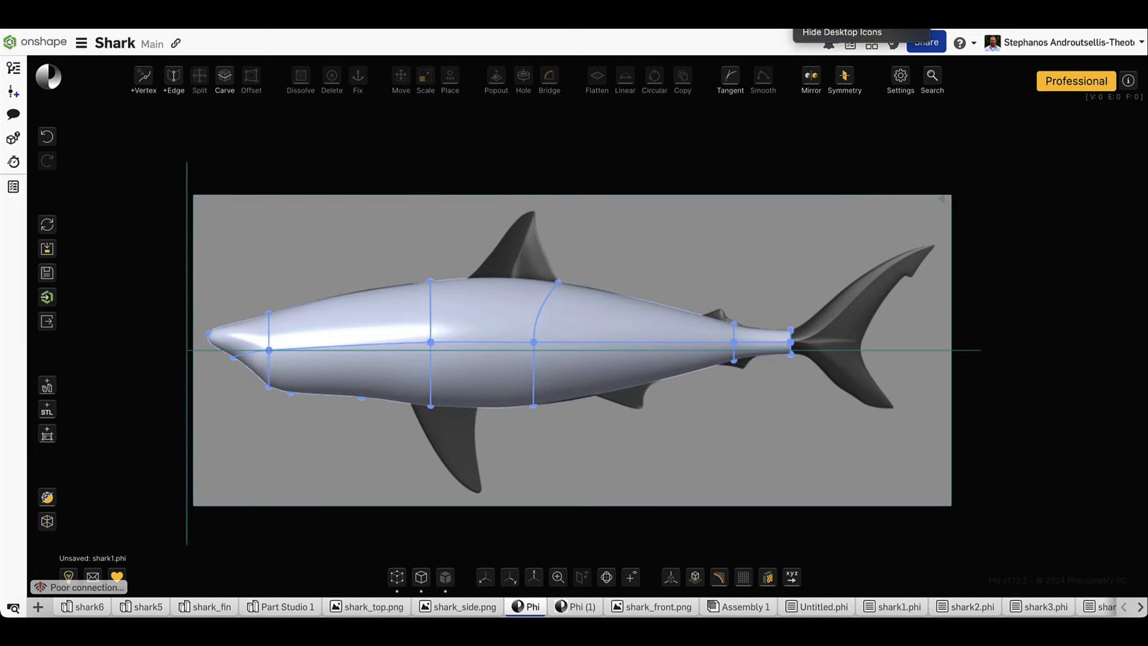
Extend the open tail end straight back as a new section reaching nearly to the tail fin's rear tip
{"action": "left_click_drag", "start_coordinate": [833, 299], "coordinate": [781, 371]}
{"action": "key", "text": "m"}
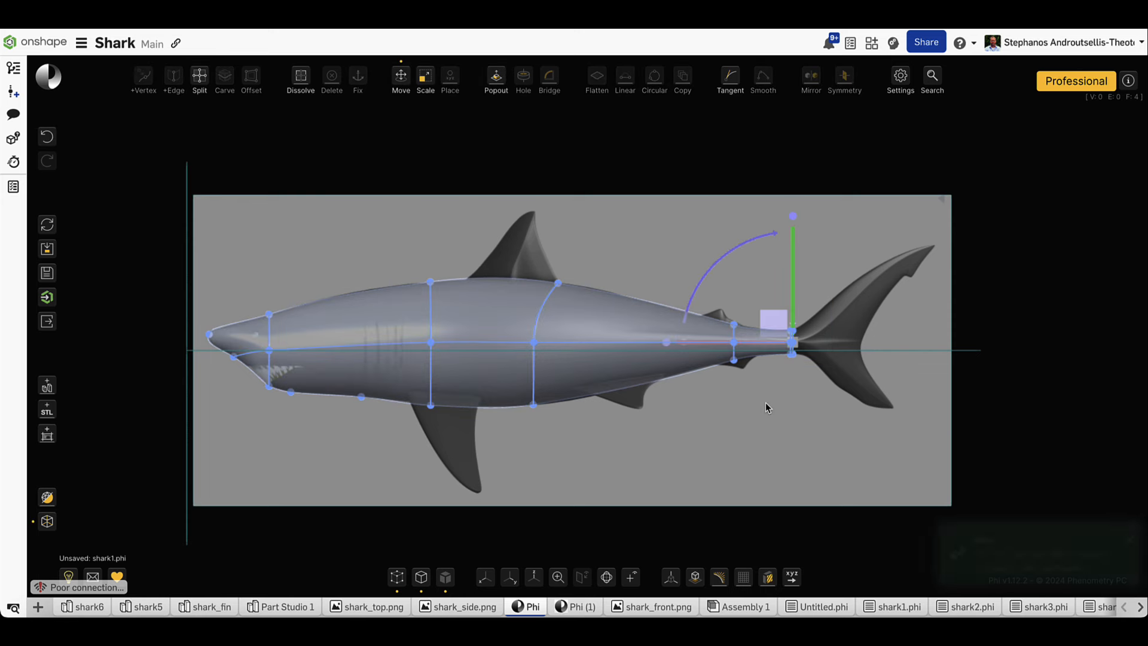
{"action": "left_click_drag", "start_coordinate": [766, 340], "coordinate": [898, 331]}
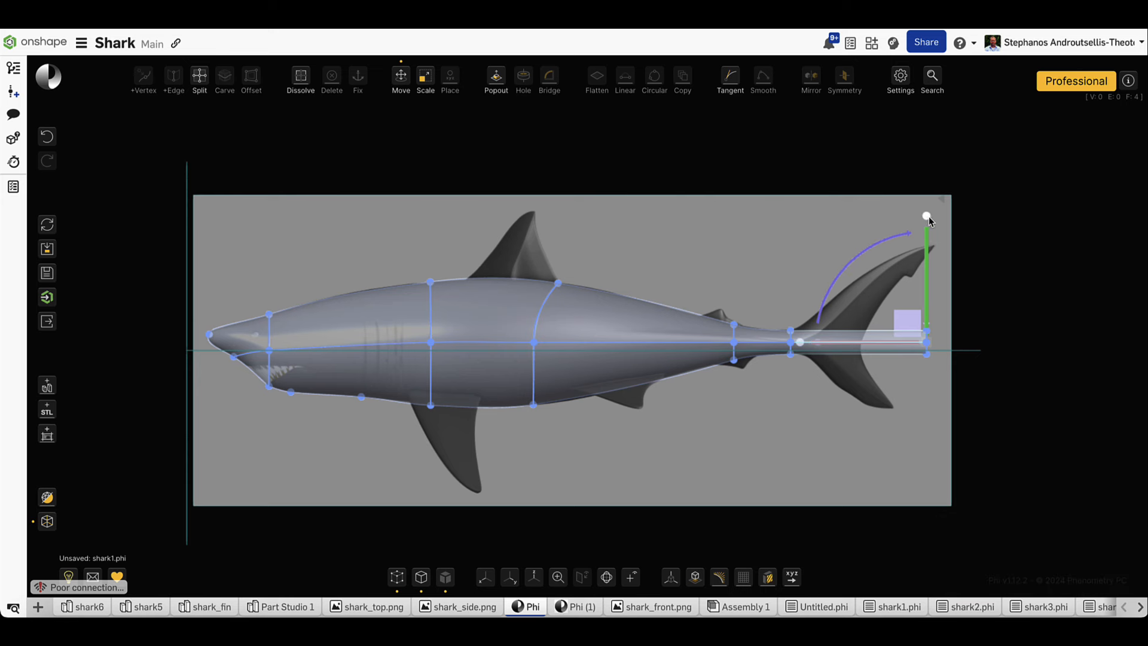
Scale the new tail section's rear end vertically to span the fin, and place its lower corner on the lower lobe's tip
{"action": "left_click_drag", "start_coordinate": [928, 202], "coordinate": [927, 138]}
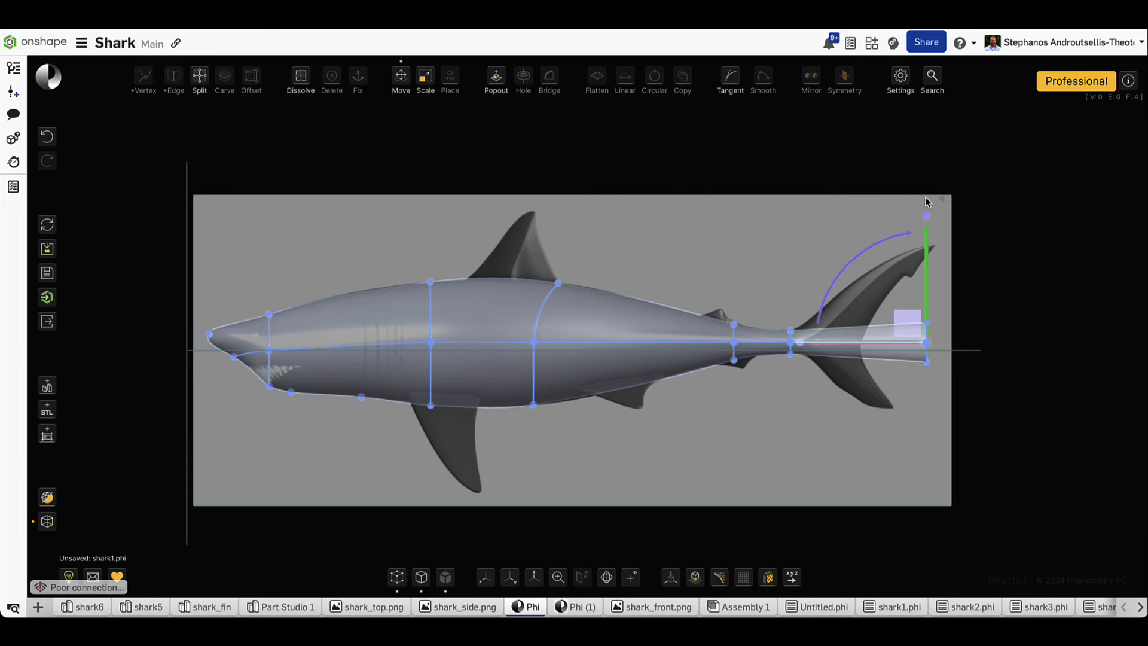
{"action": "left_click_drag", "start_coordinate": [927, 217], "coordinate": [925, 141]}
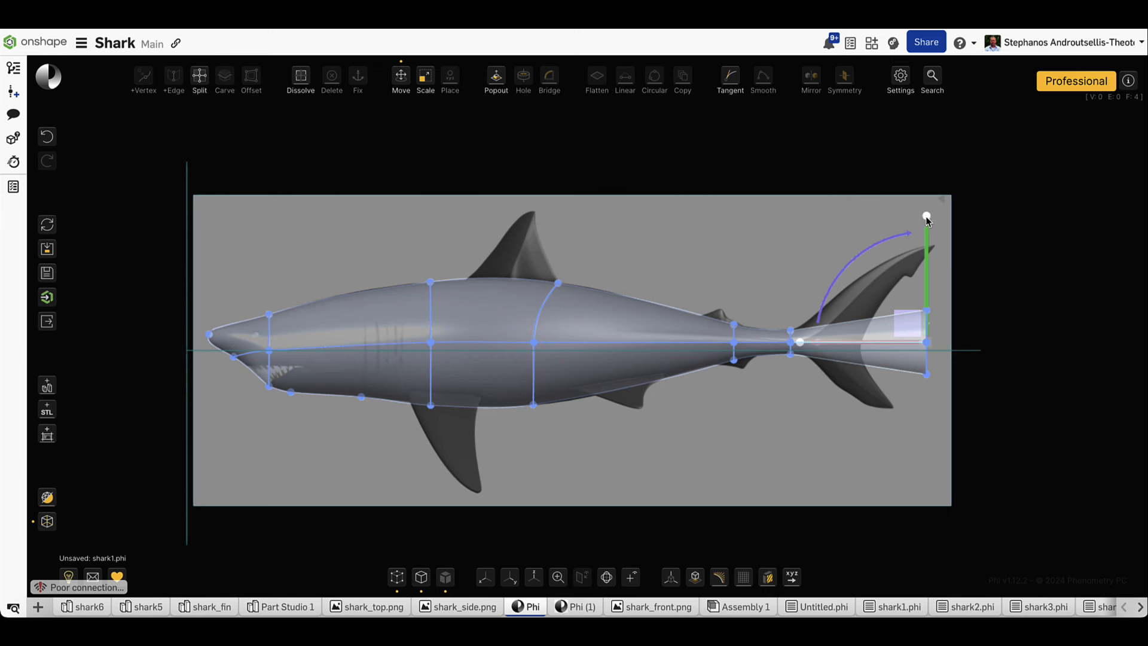
{"action": "left_click_drag", "start_coordinate": [926, 217], "coordinate": [928, 151]}
{"action": "left_click_drag", "start_coordinate": [928, 217], "coordinate": [927, 141]}
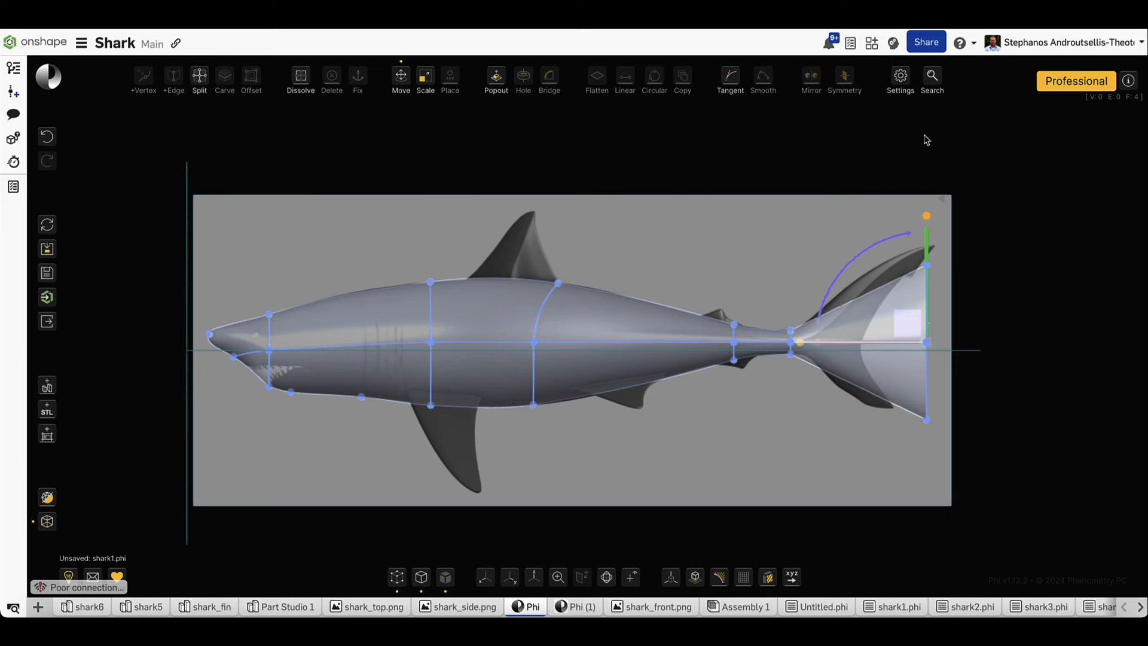
{"action": "left_click_drag", "start_coordinate": [927, 216], "coordinate": [930, 185]}
{"action": "left_click", "coordinate": [1000, 261]}
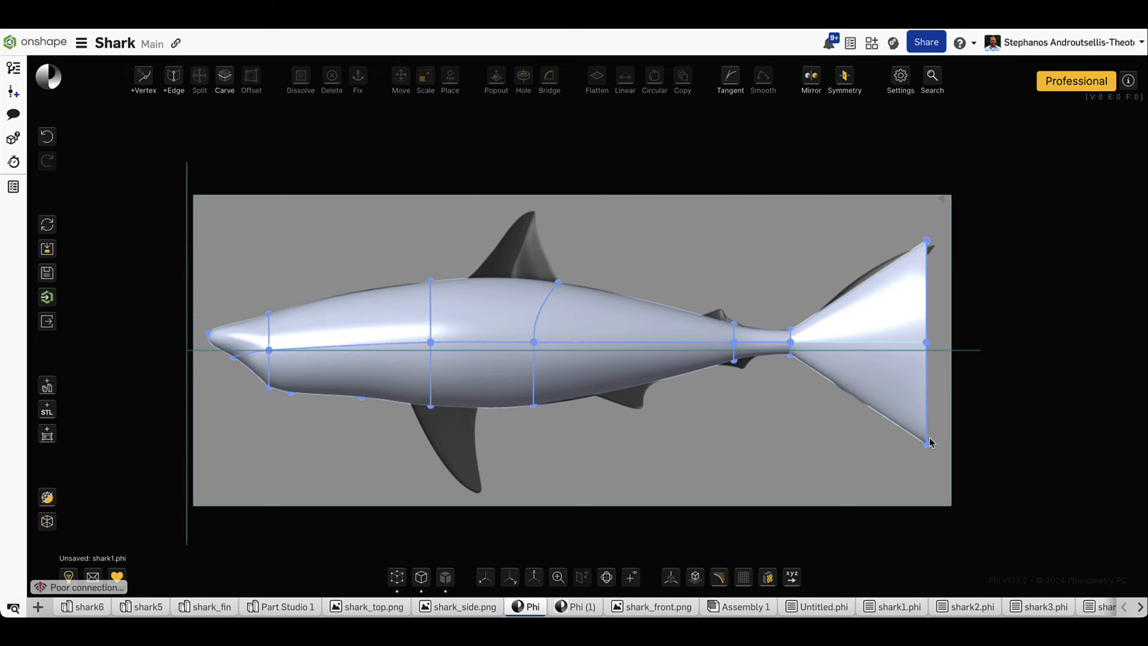
{"action": "left_click_drag", "start_coordinate": [913, 437], "coordinate": [891, 409]}
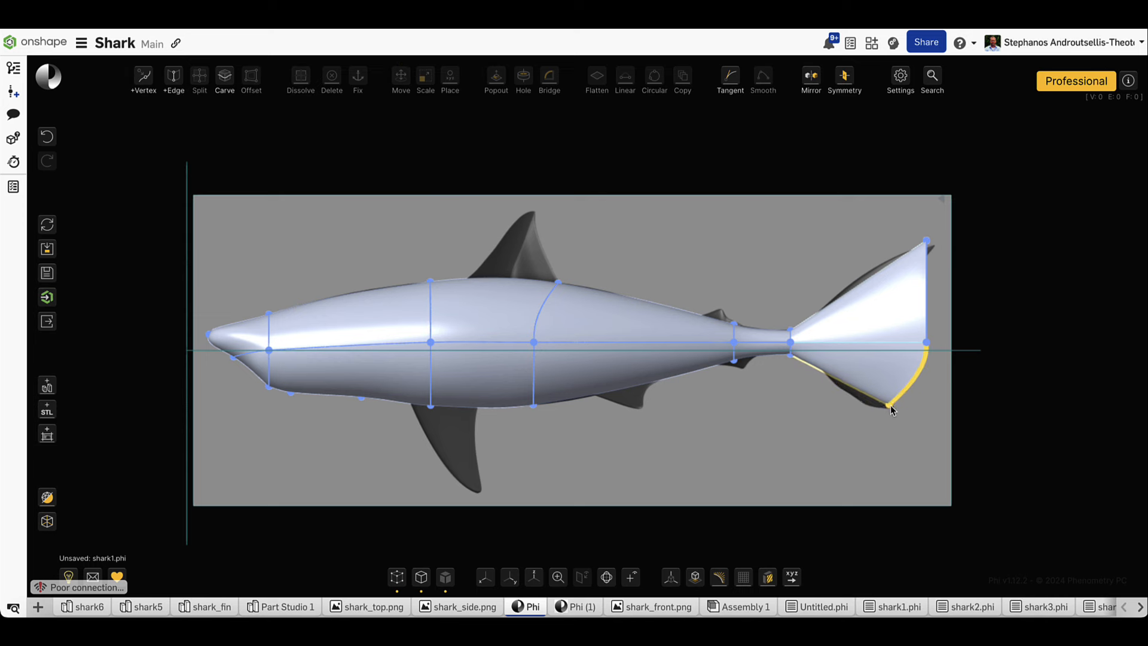
{"action": "left_click_drag", "start_coordinate": [967, 331], "coordinate": [901, 358]}
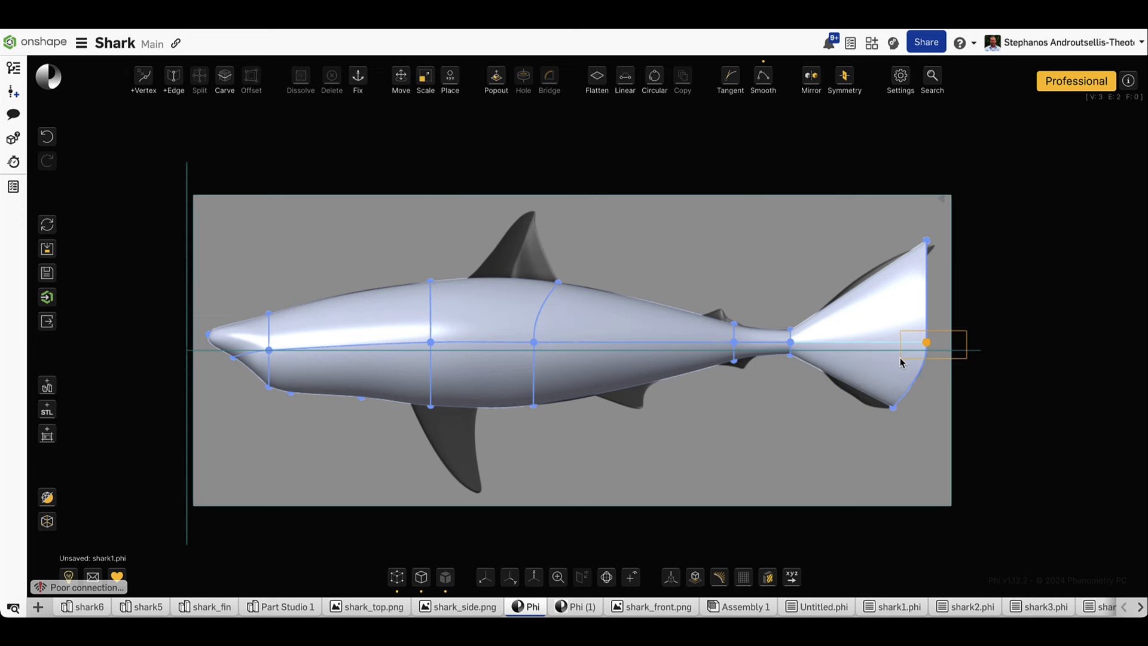
{"action": "right_click_drag", "start_coordinate": [1033, 394], "coordinate": [884, 466]}
{"action": "key", "text": "m"}
{"action": "right_click_drag", "start_coordinate": [886, 400], "coordinate": [852, 479]}
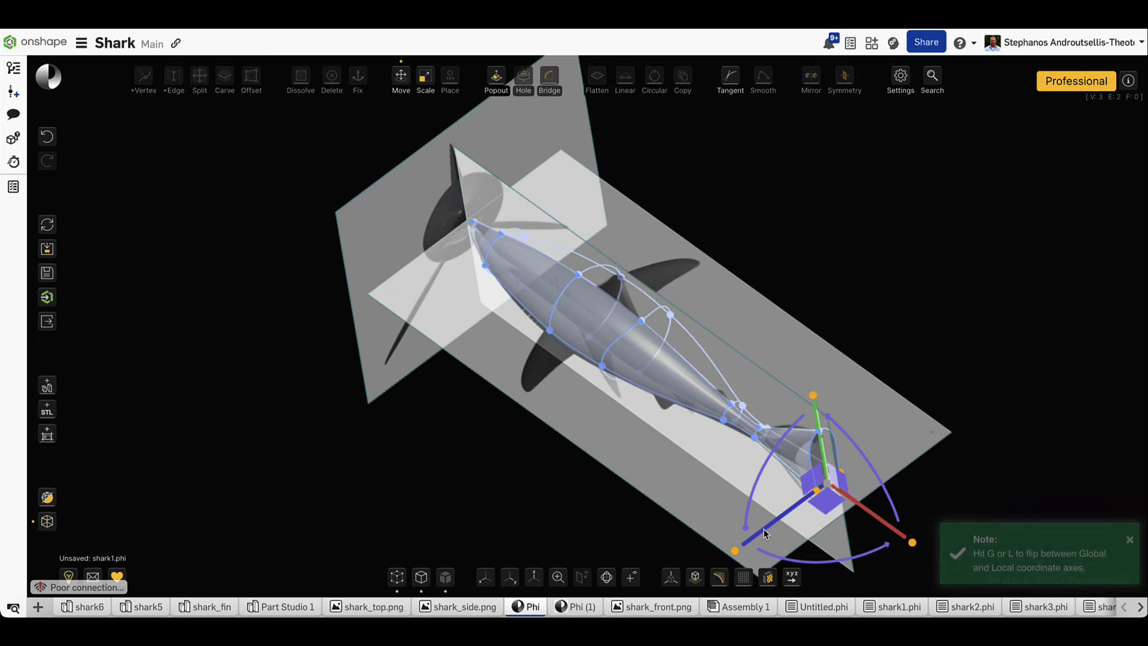
{"action": "left_click", "coordinate": [919, 404]}
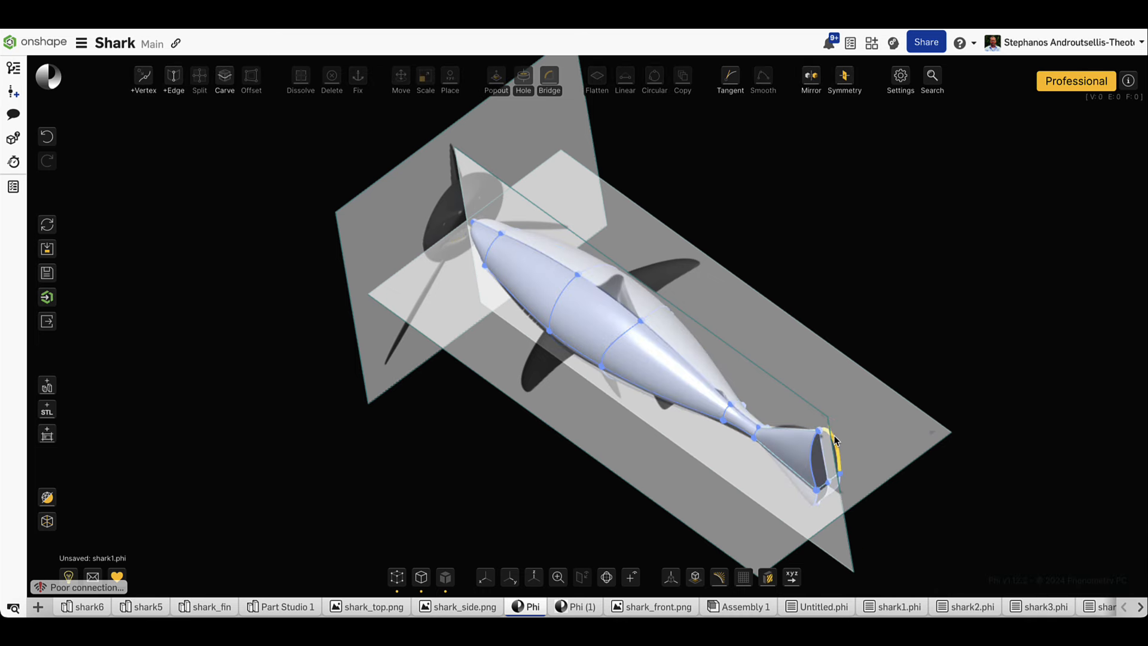
Remove the smoothness from the tail section's open rear edges where the two sides meet at the upper and lower tips
{"action": "left_click", "coordinate": [816, 443]}
{"action": "scroll", "coordinate": [816, 443], "scroll_direction": "up", "scroll_amount": 5}
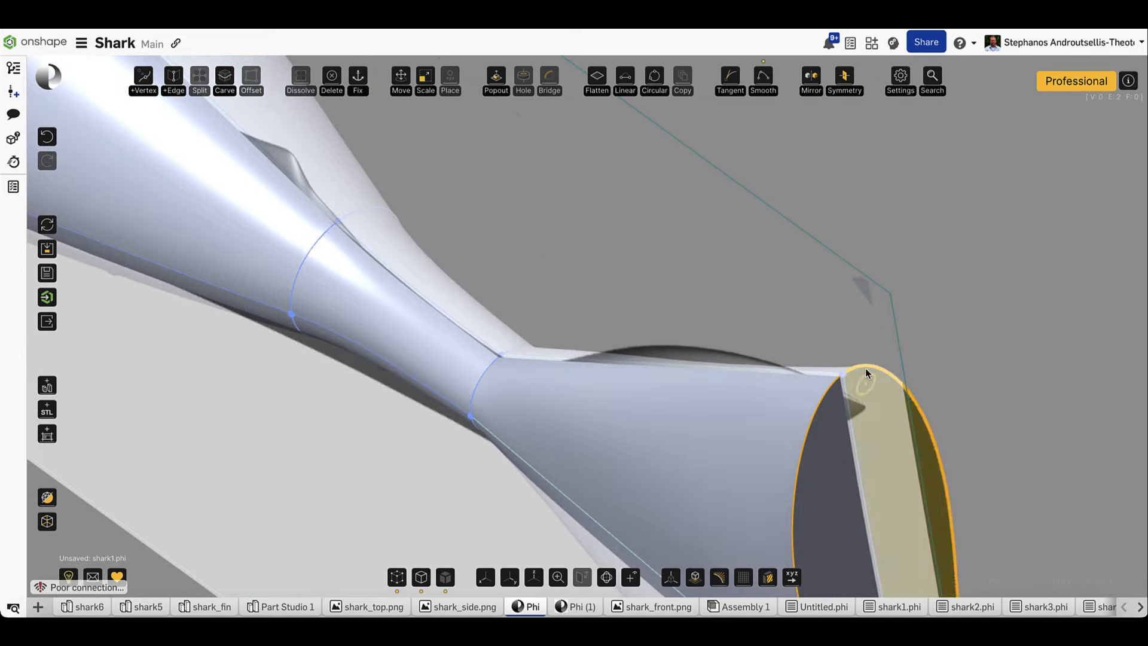
{"action": "mouse_move", "coordinate": [762, 78]}
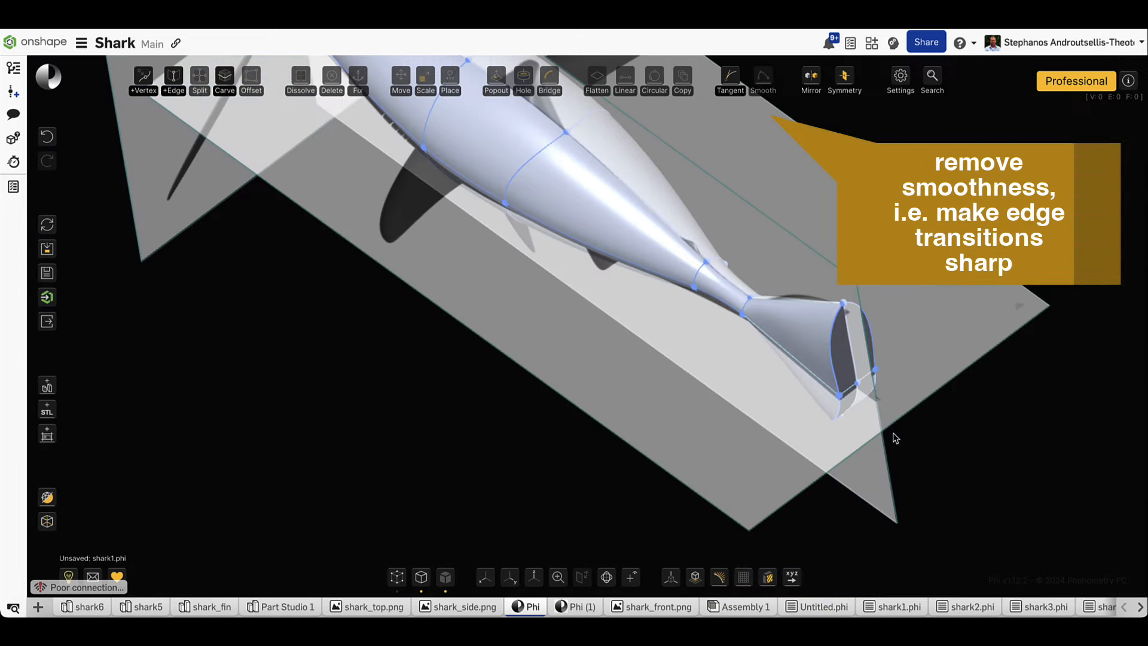
{"action": "scroll", "coordinate": [879, 473], "scroll_direction": "up", "scroll_amount": 10}
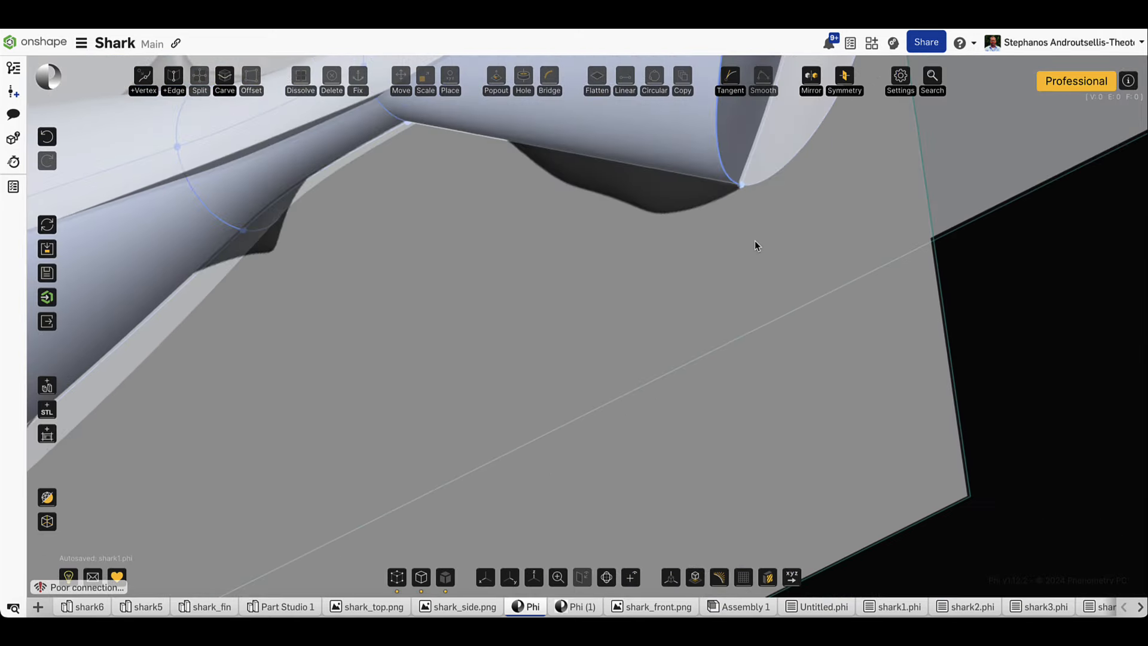
{"action": "left_click", "coordinate": [737, 181]}
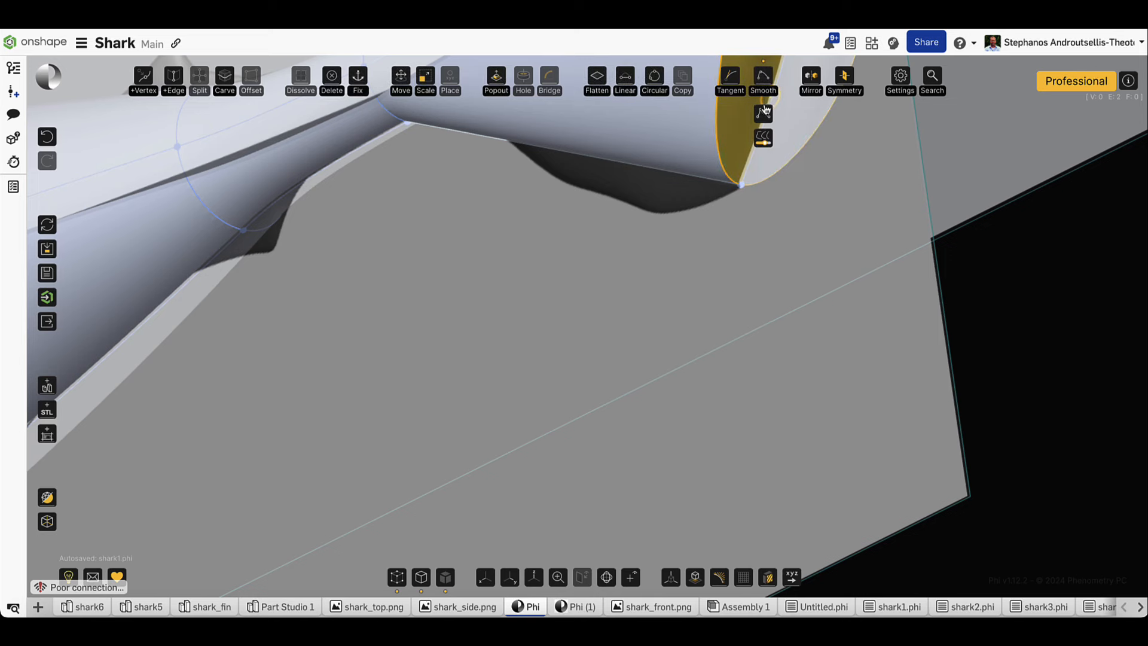
{"action": "left_click", "coordinate": [763, 75]}
{"action": "scroll", "coordinate": [843, 367], "scroll_direction": "down", "scroll_amount": 10}
{"action": "right_click_drag", "start_coordinate": [843, 367], "coordinate": [830, 401]}
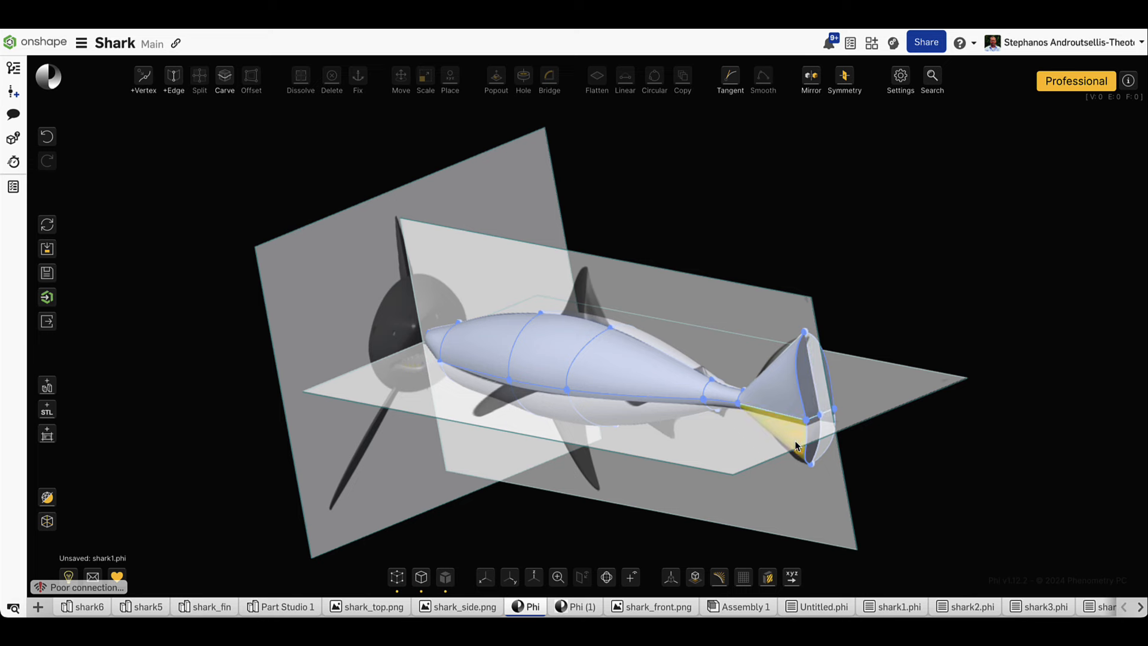
In the see-through side view, move the upper rear vertex onto the upper lobe's tip and bow the fin's upper edge along the outline
{"action": "left_click", "coordinate": [485, 578]}
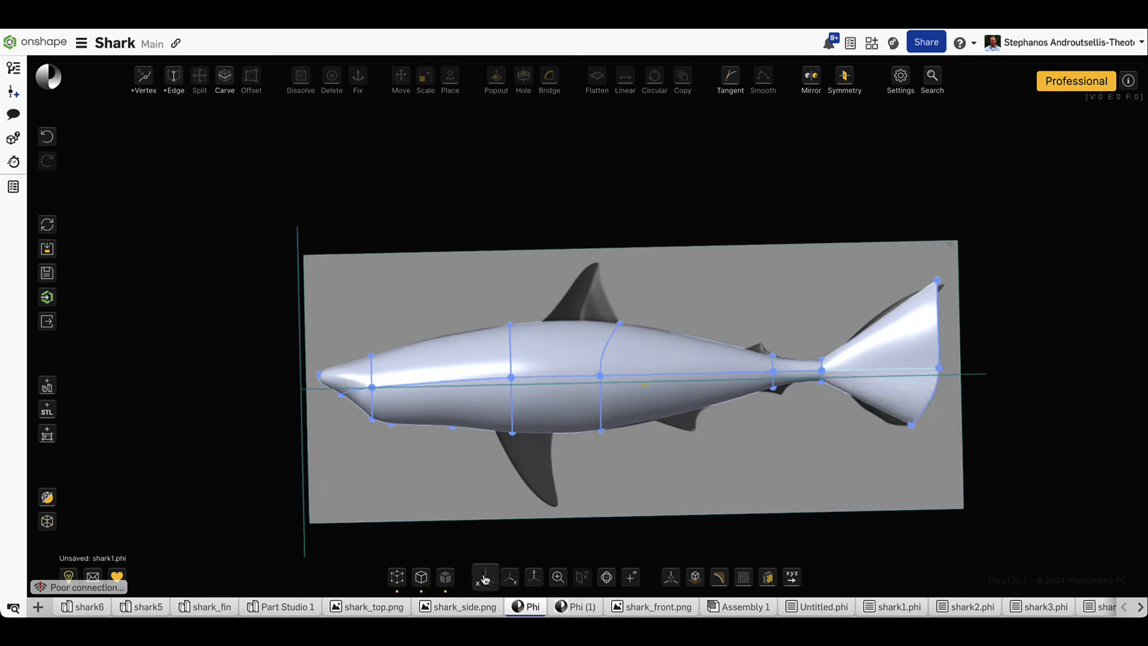
{"action": "scroll", "coordinate": [869, 421], "scroll_direction": "up", "scroll_amount": 10}
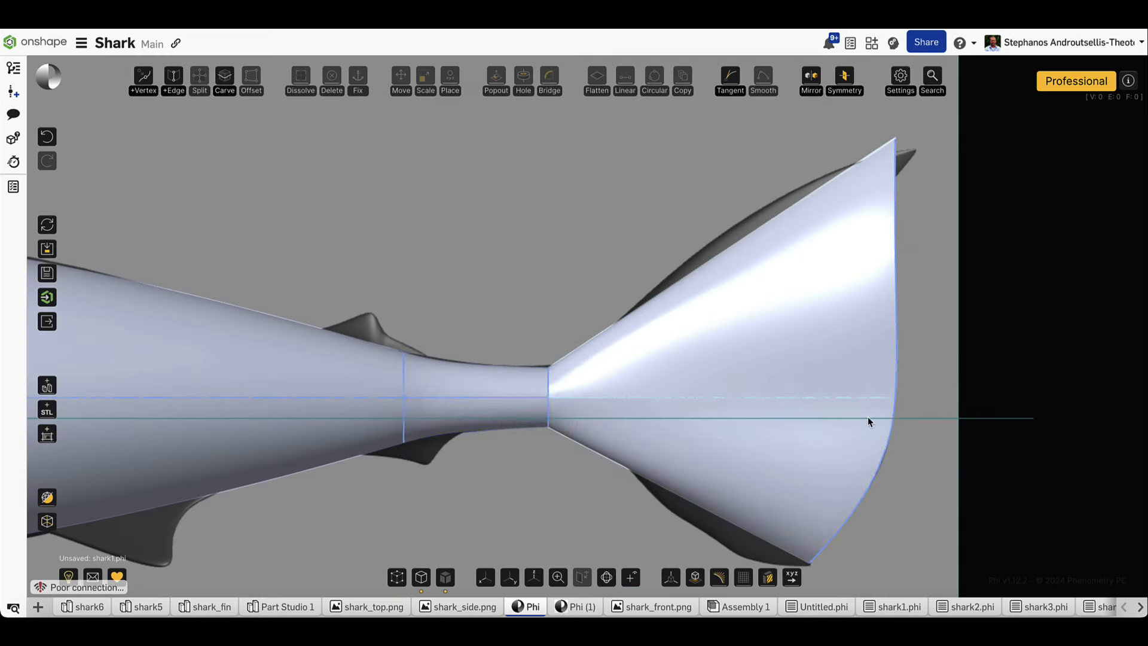
{"action": "left_click", "coordinate": [47, 521]}
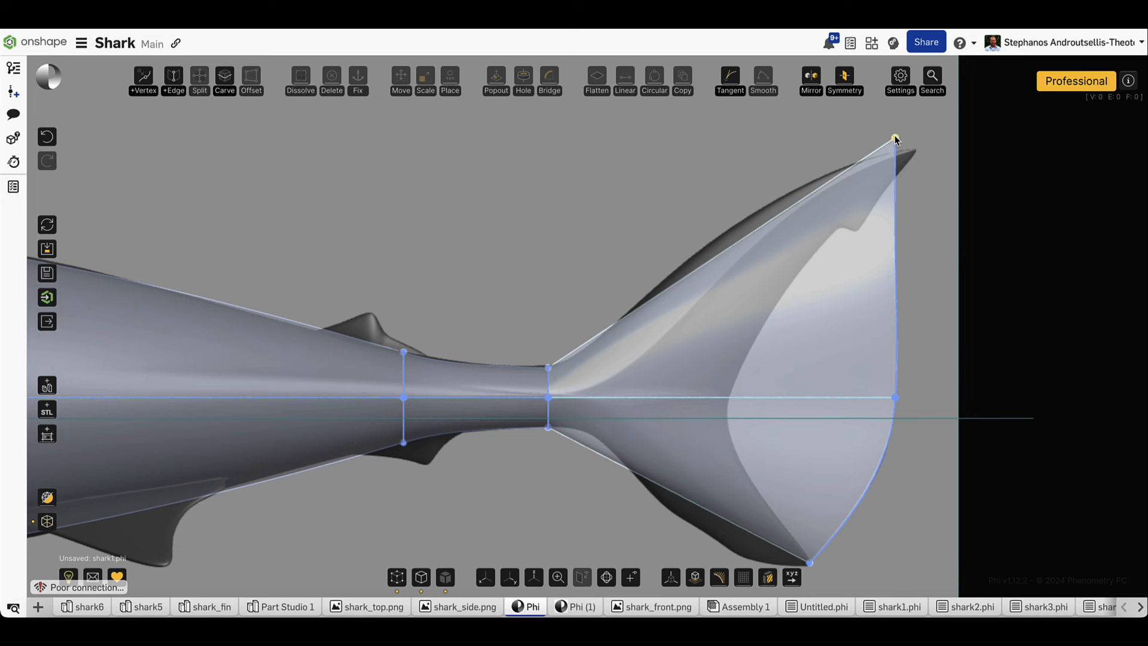
{"action": "left_click_drag", "start_coordinate": [895, 139], "coordinate": [916, 149]}
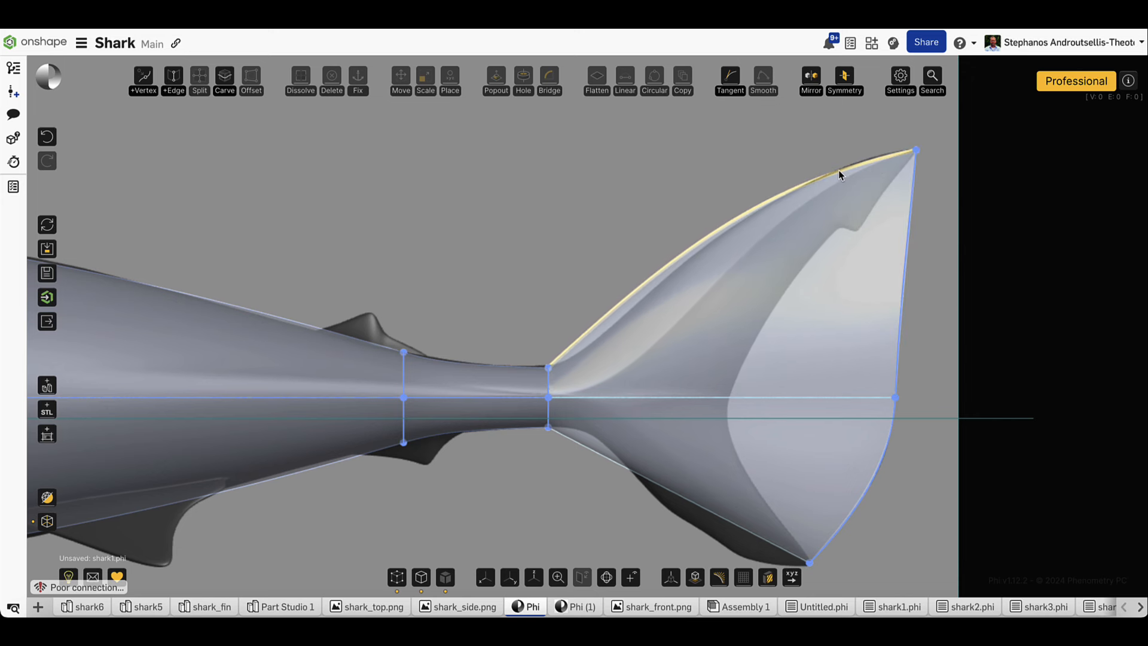
Fix the narrow tail section in place, then smooth the fin's upper edge into it with an added vertex to follow the outline
{"action": "left_click_drag", "start_coordinate": [374, 278], "coordinate": [567, 485]}
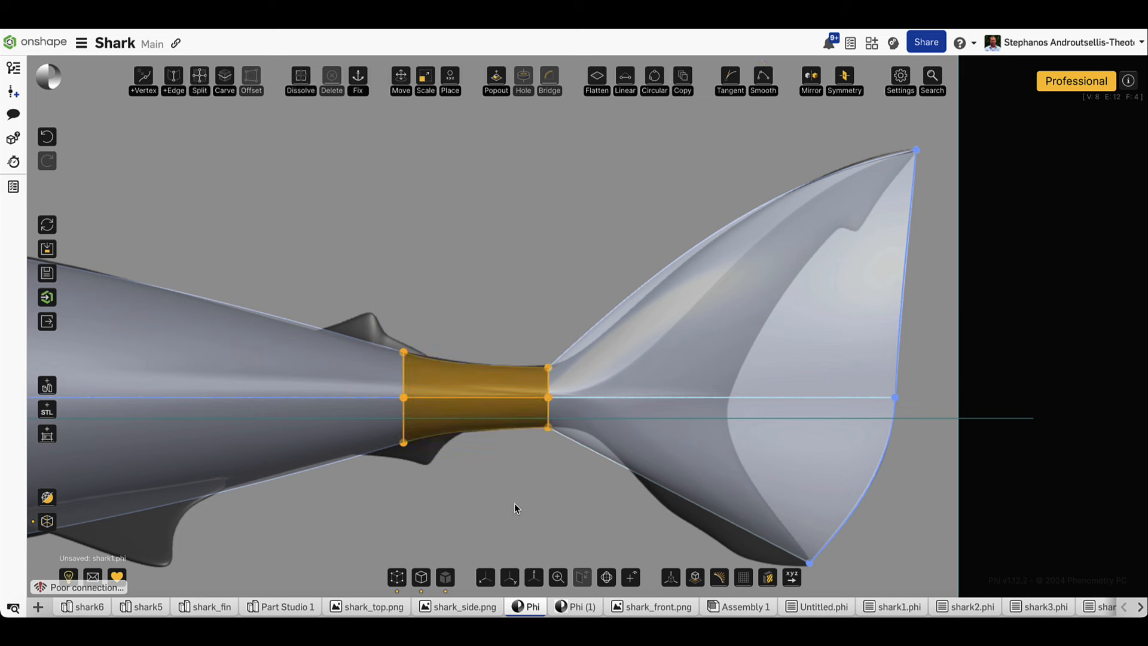
{"action": "left_click", "coordinate": [499, 504]}
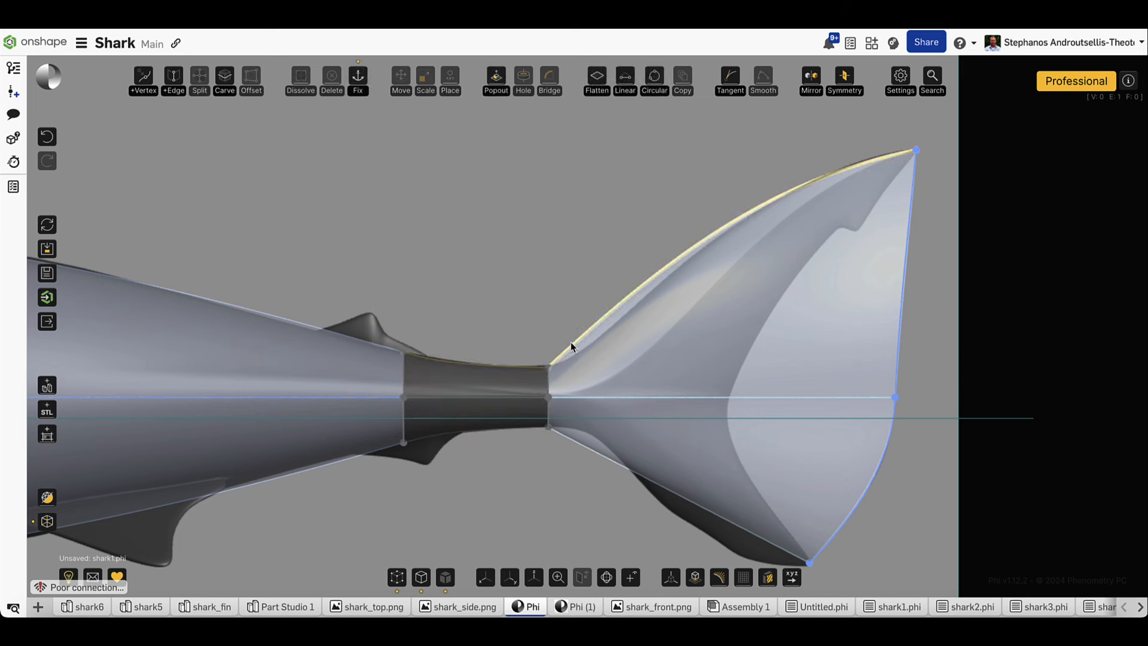
{"action": "left_click", "coordinate": [762, 77]}
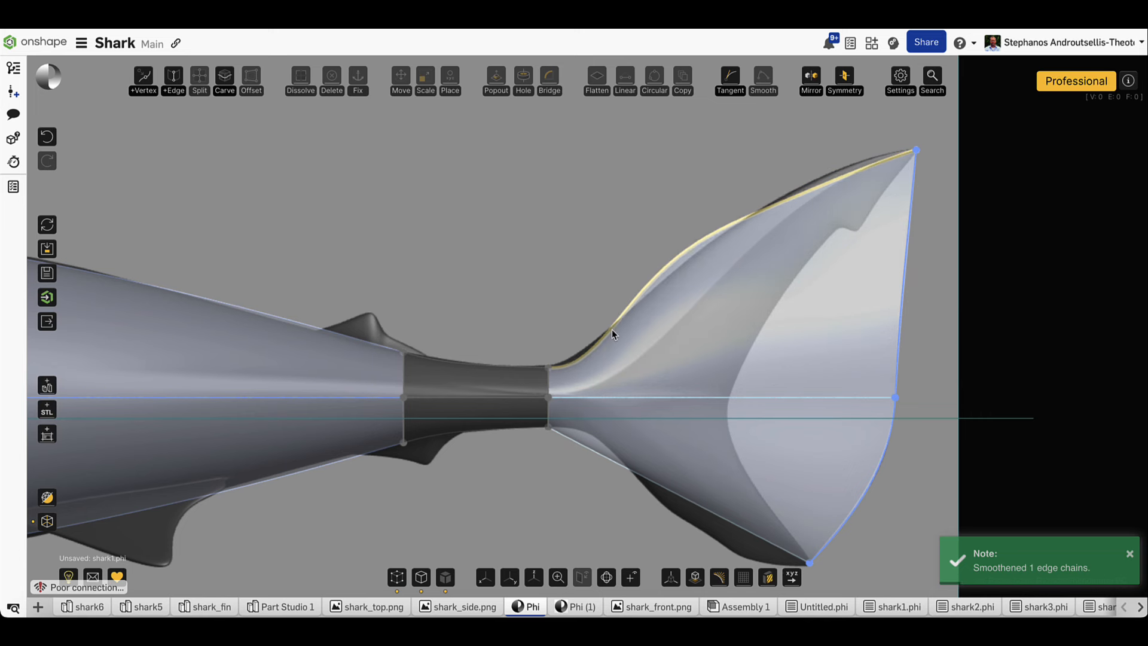
{"action": "left_click", "coordinate": [697, 250]}
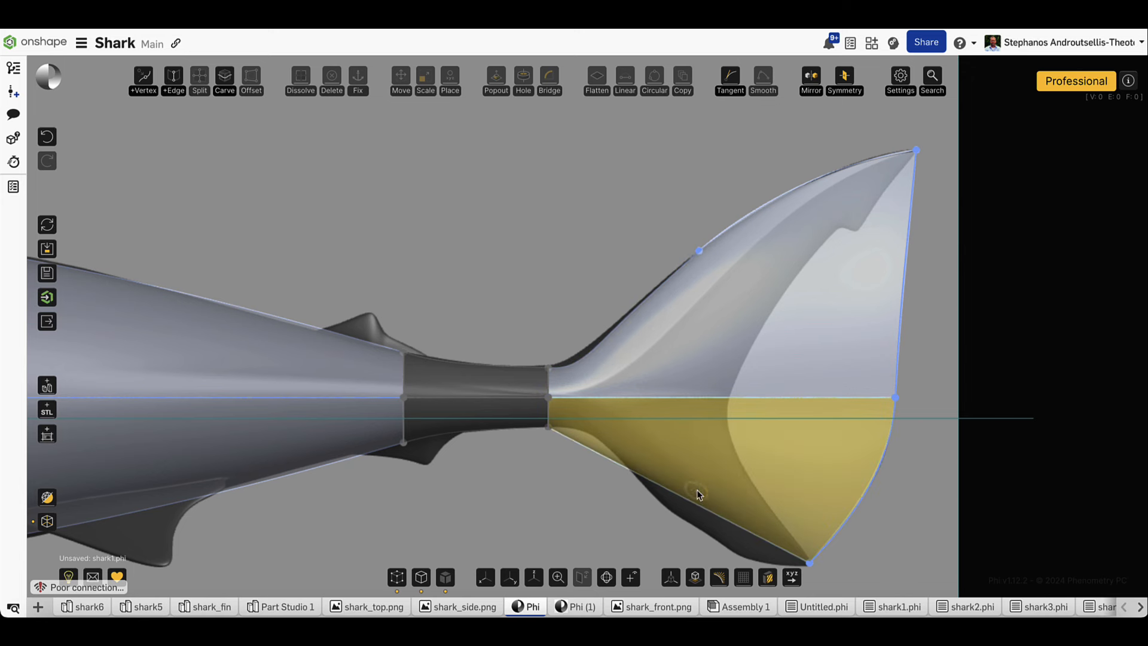
Add a vertex on the fin's lower edge near its base and smooth that edge into the fixed tail section
{"action": "left_click", "coordinate": [627, 470]}
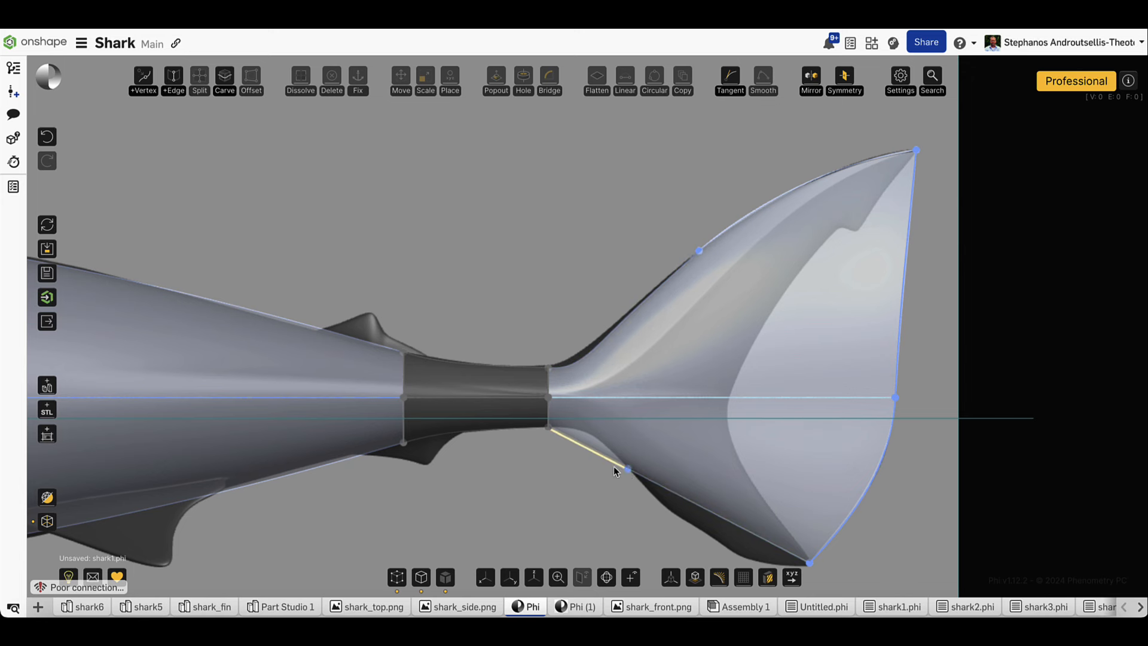
{"action": "left_click", "coordinate": [532, 432]}
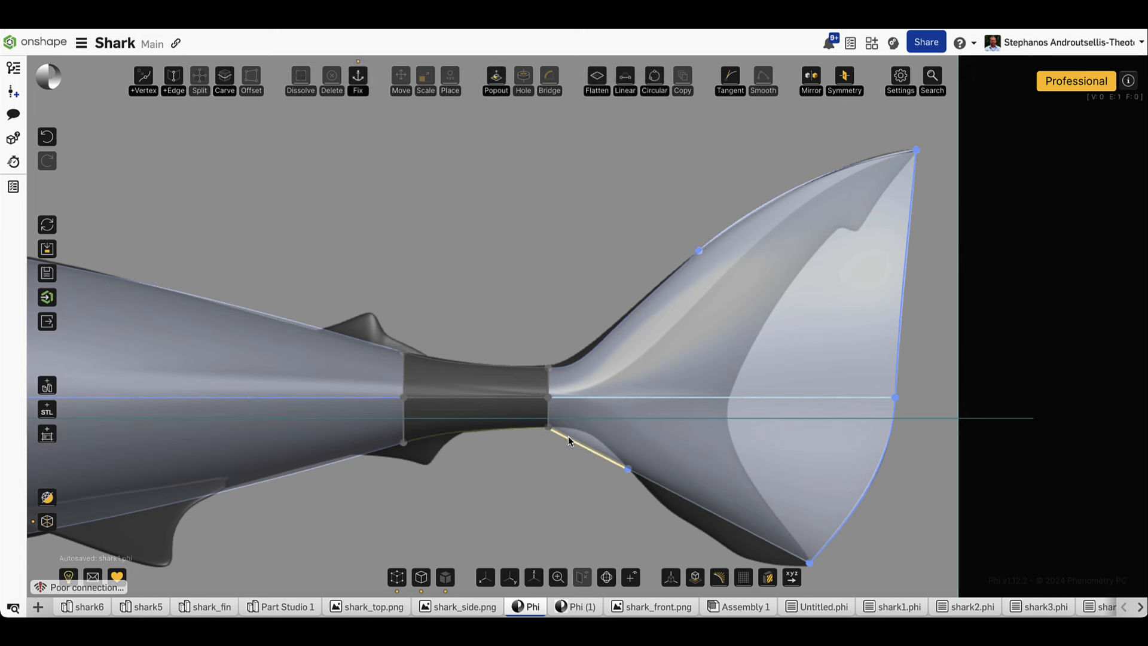
{"action": "left_click", "coordinate": [768, 79]}
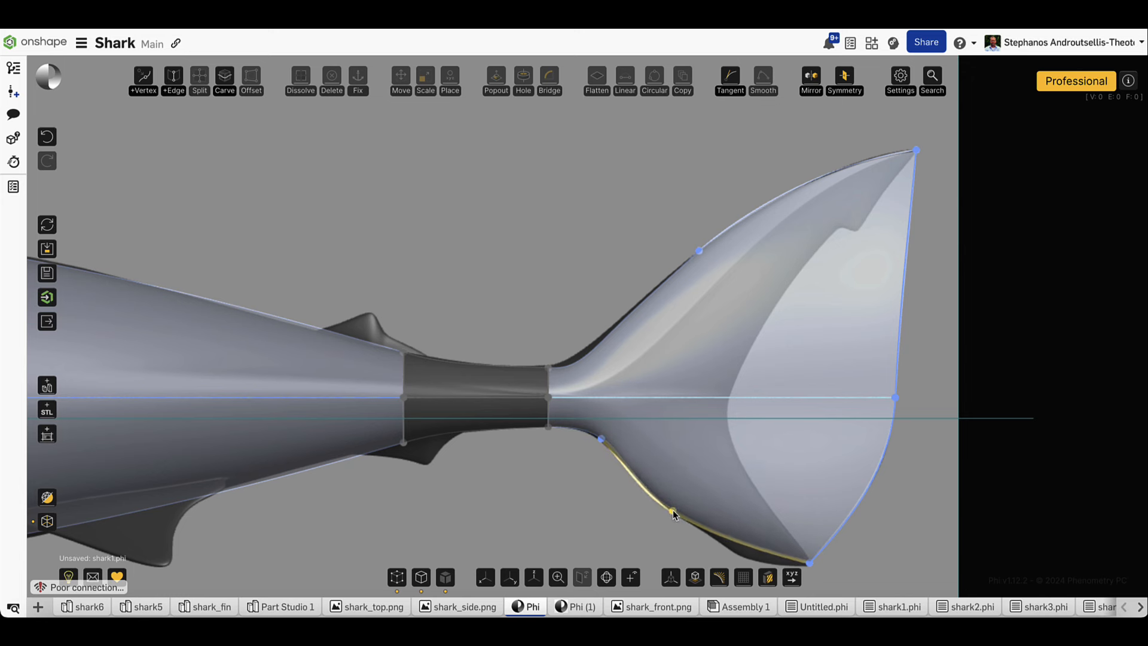
Move the middle vertex of the fin's upper edge farther along the outline toward the upper lobe's tip
{"action": "scroll", "coordinate": [762, 476], "scroll_direction": "down", "scroll_amount": 1}
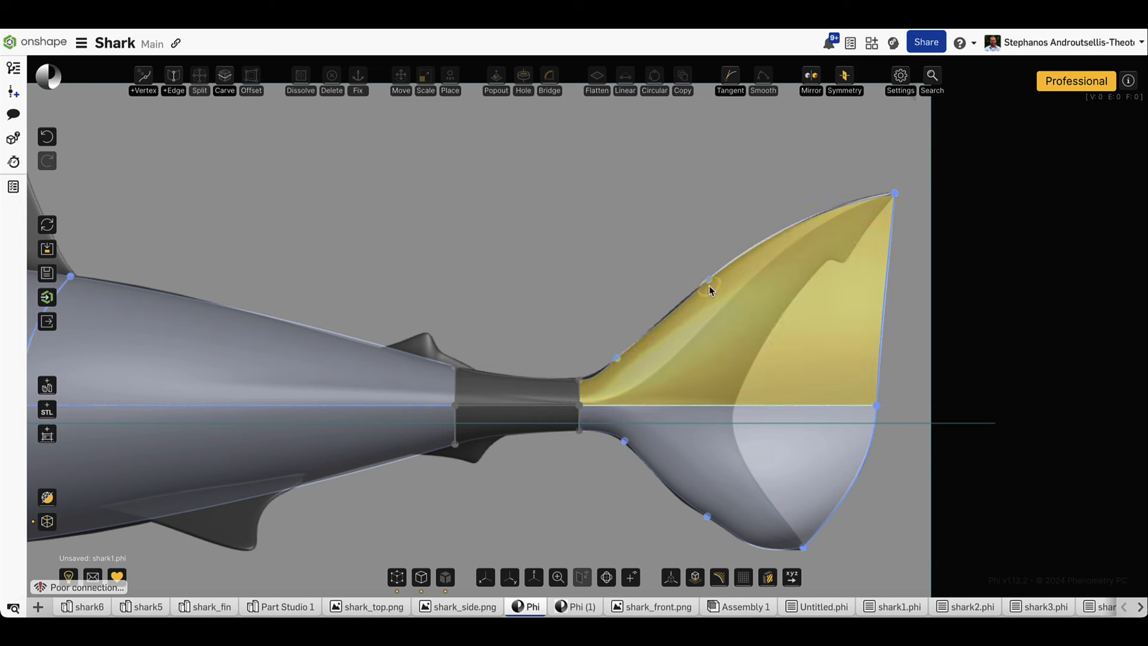
{"action": "left_click_drag", "start_coordinate": [709, 280], "coordinate": [764, 246]}
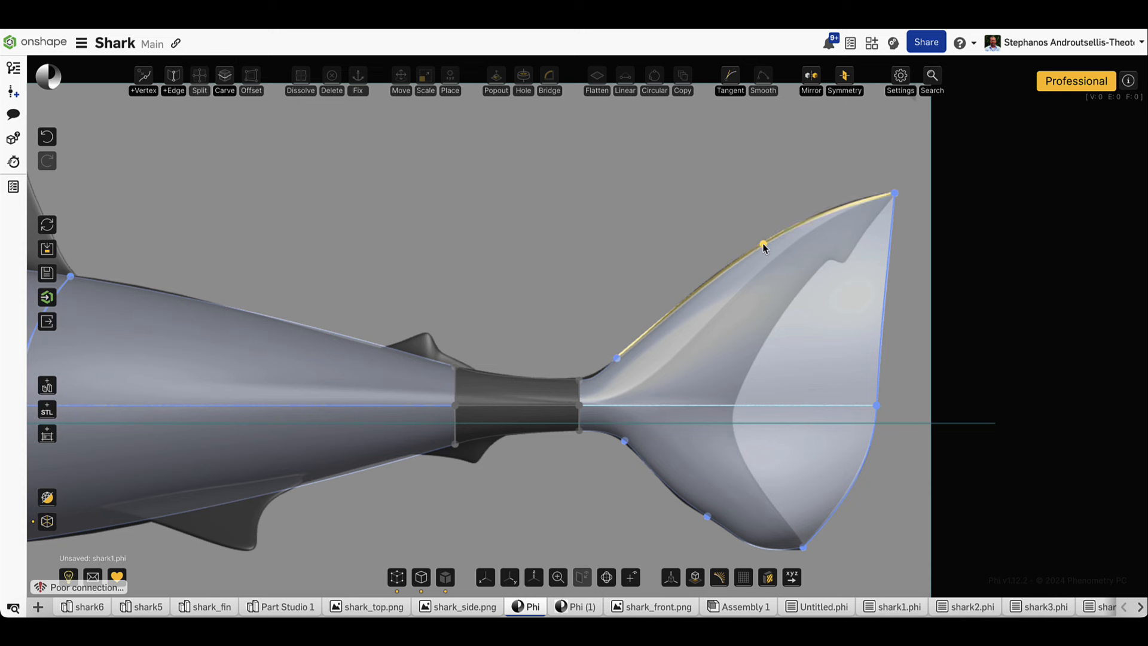
Move the middle rear vertices of the tail fin forward to the deepest point of the fork in the reference image
{"action": "left_click_drag", "start_coordinate": [984, 377], "coordinate": [873, 430]}
{"action": "key", "text": "m"}
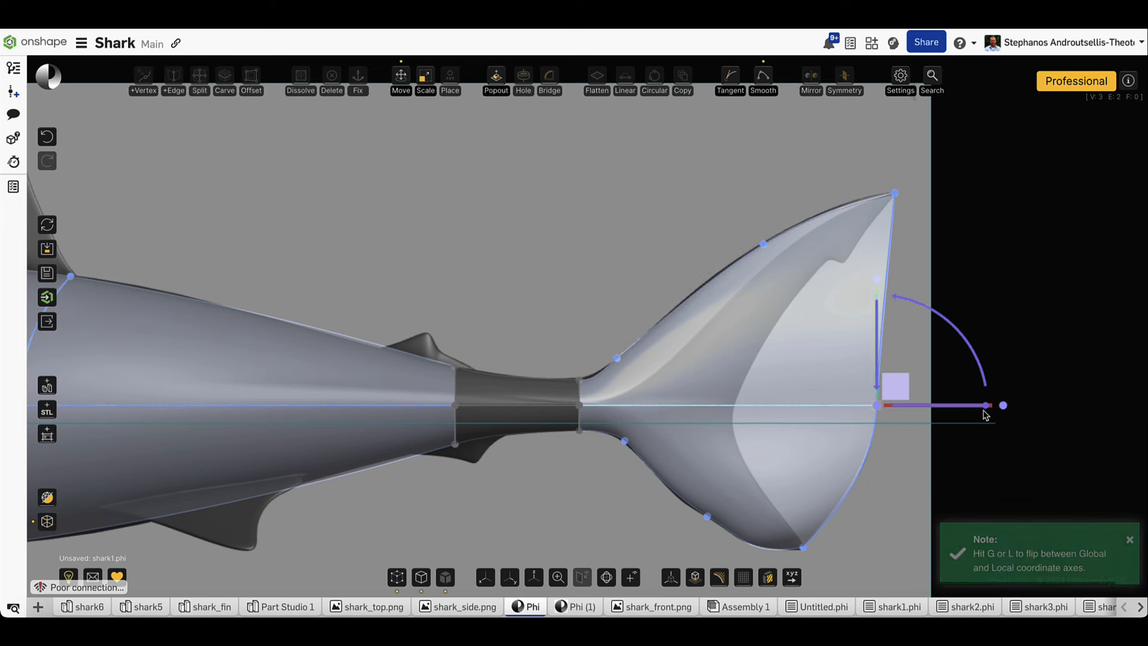
{"action": "left_click_drag", "start_coordinate": [981, 407], "coordinate": [843, 418]}
{"action": "left_click", "coordinate": [1046, 286]}
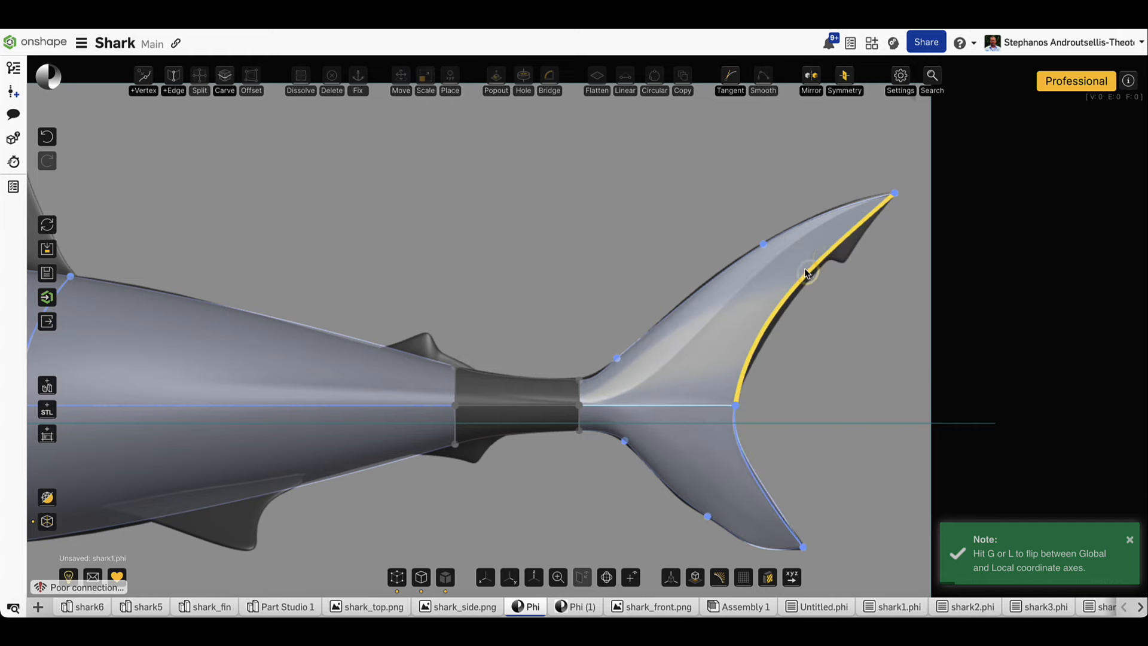
{"action": "right_click_drag", "start_coordinate": [878, 380], "coordinate": [792, 380]}
{"action": "right_click_drag", "start_coordinate": [835, 375], "coordinate": [880, 379]}
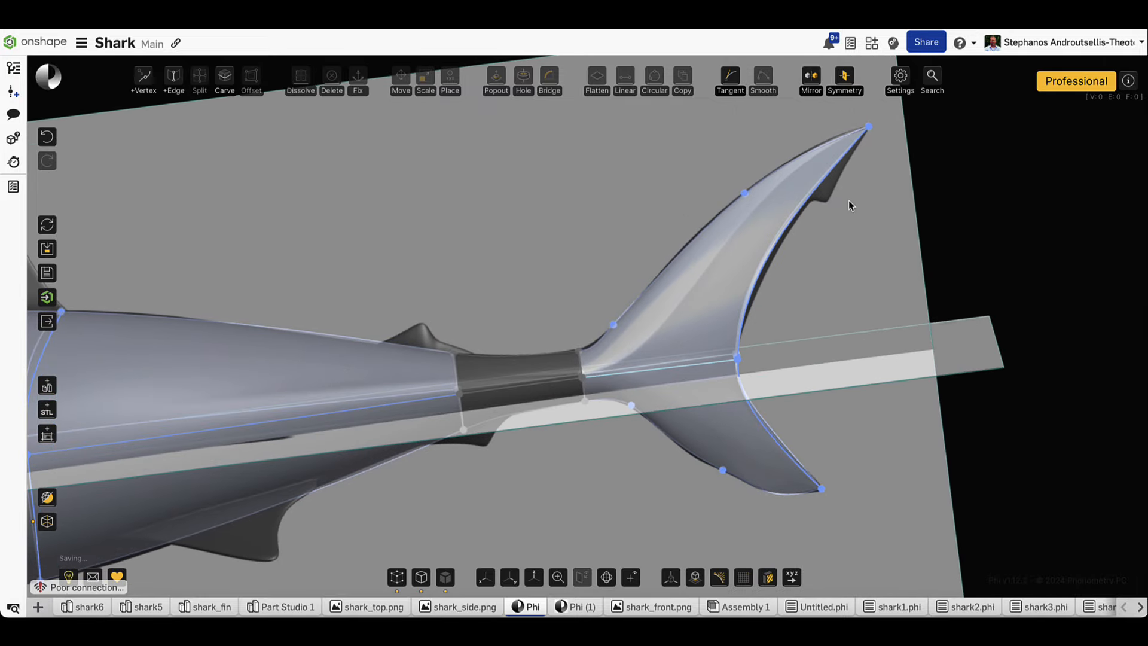
{"action": "scroll", "coordinate": [835, 175], "scroll_direction": "up", "scroll_amount": 5}
{"action": "left_click", "coordinate": [787, 217]}
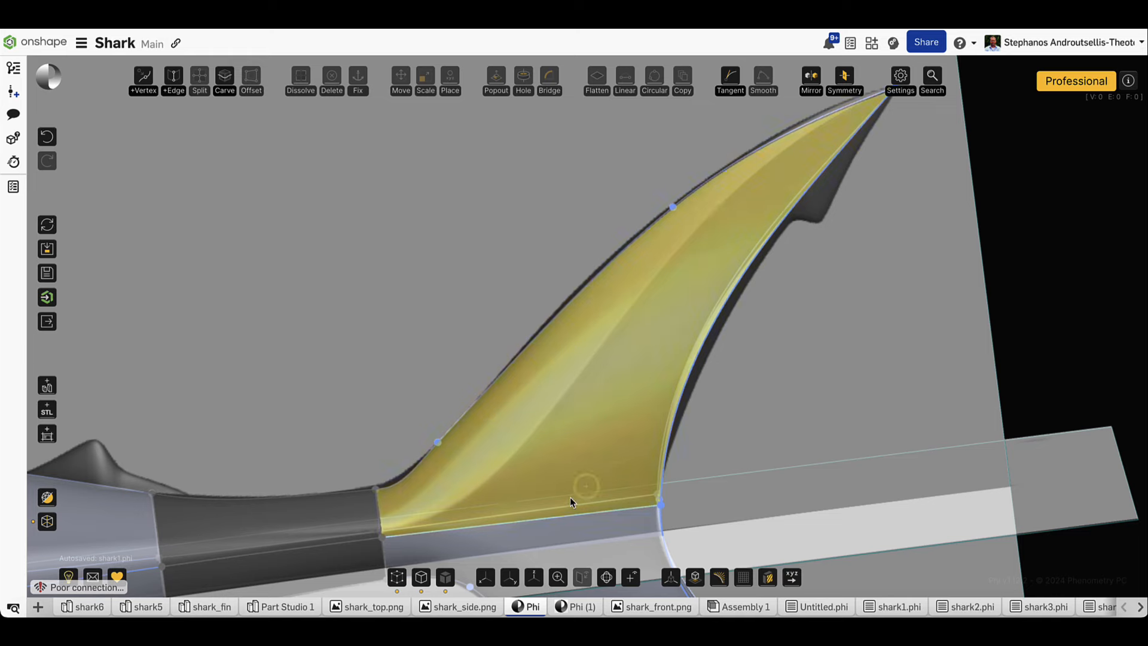
Carve an edge across the rear faces of the tail fin's upper lobe, level with the notch in the side reference image
{"action": "left_click", "coordinate": [486, 577]}
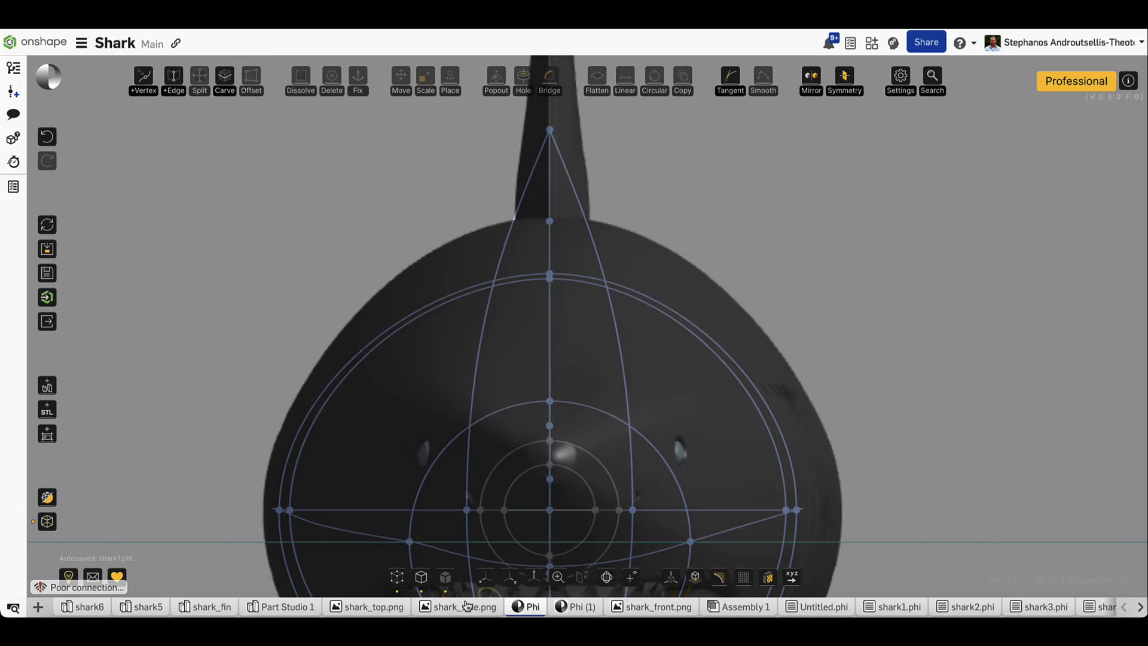
{"action": "left_click", "coordinate": [485, 577]}
{"action": "scroll", "coordinate": [592, 293], "scroll_direction": "down", "scroll_amount": 5}
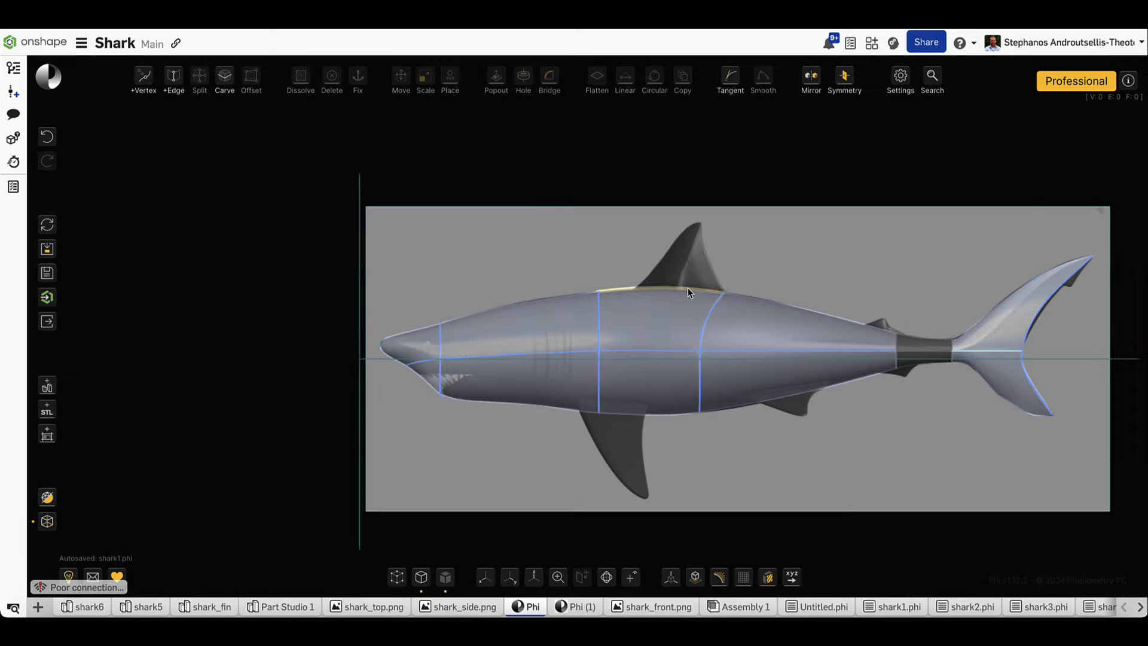
{"action": "scroll", "coordinate": [1093, 282], "scroll_direction": "up", "scroll_amount": 5}
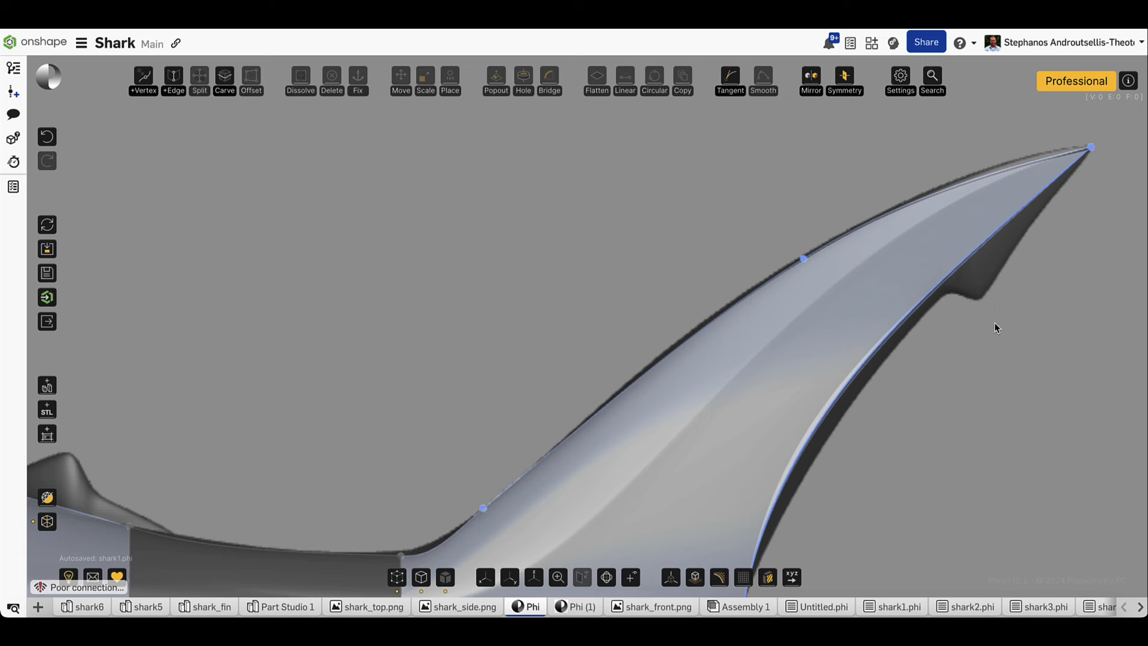
{"action": "key", "text": "c"}
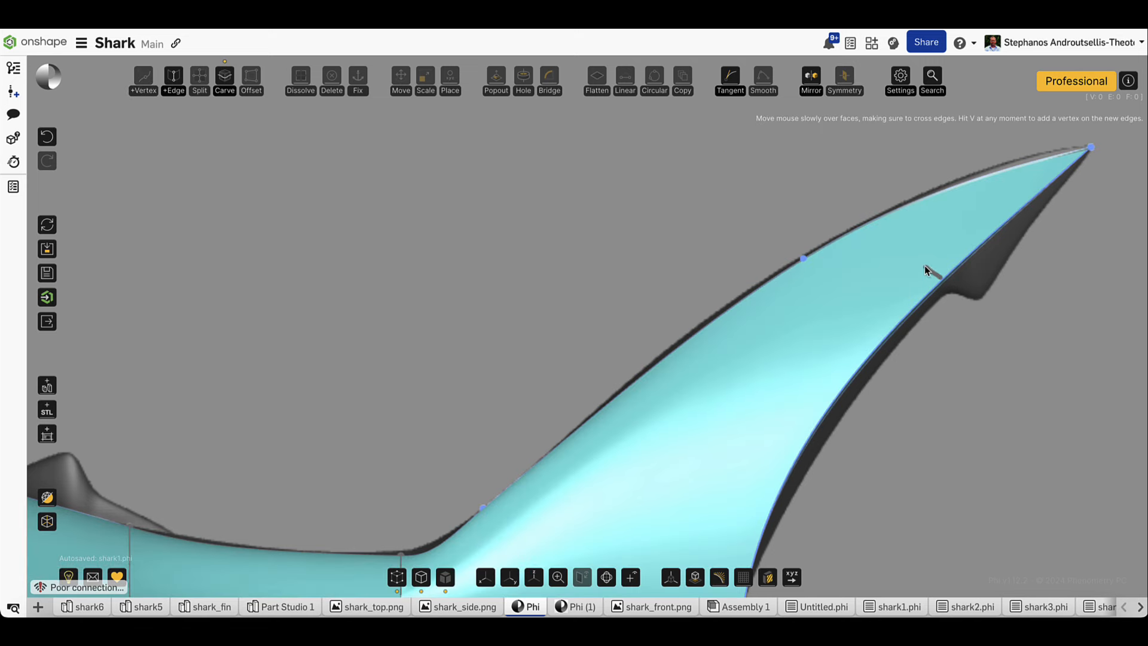
{"action": "left_click", "coordinate": [992, 344]}
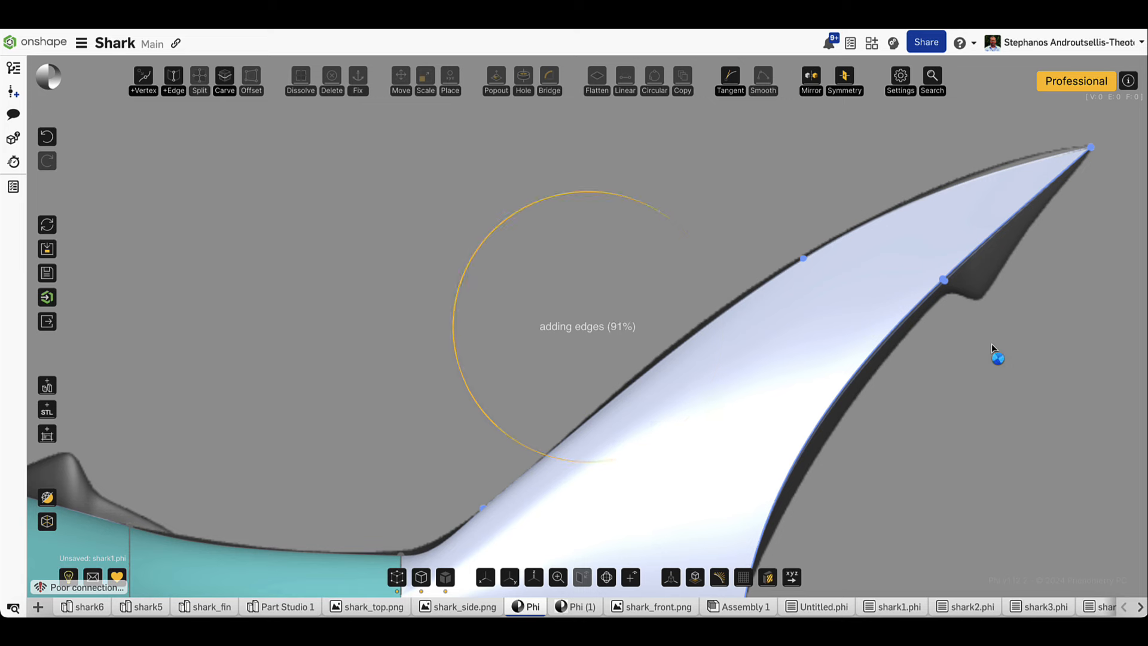
{"action": "left_click_drag", "start_coordinate": [991, 343], "coordinate": [947, 271]}
Pop out the two rear faces between the carved edge and the upper lobe's tip toward the small notch of the outline
{"action": "left_click", "coordinate": [896, 231]}
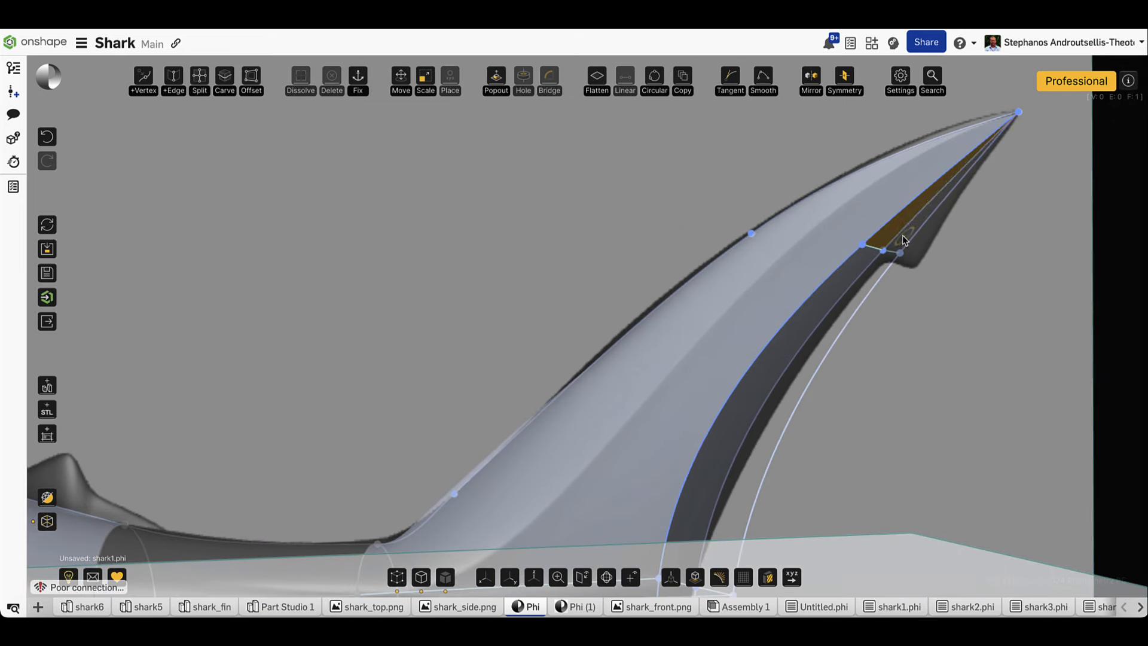
{"action": "left_click", "coordinate": [904, 242]}
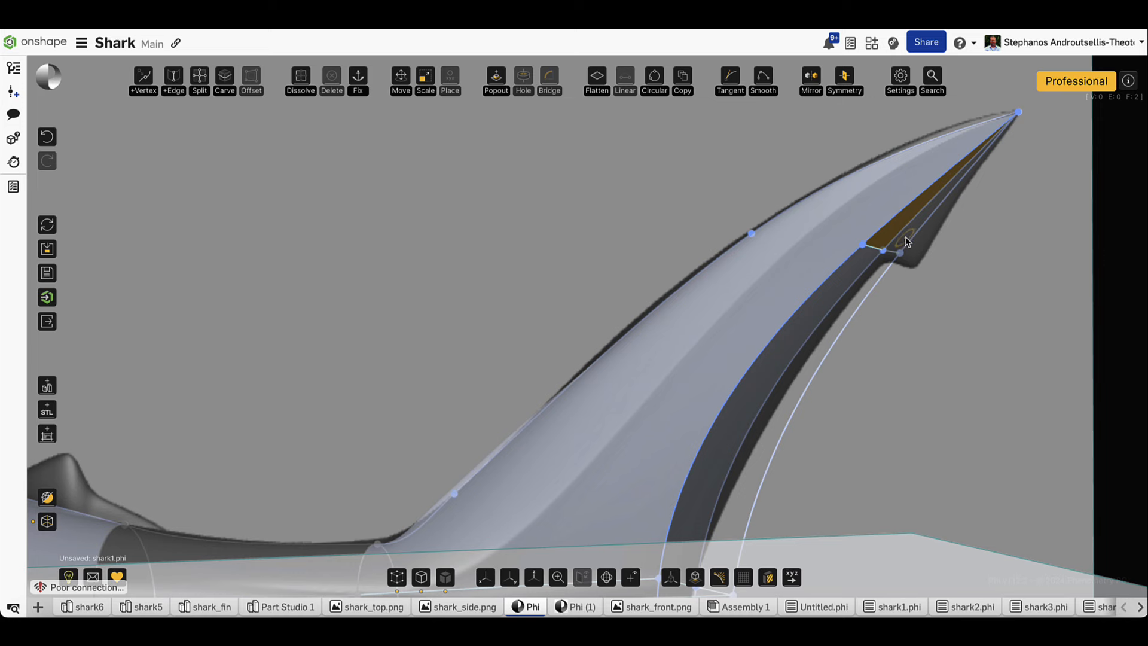
{"action": "scroll", "coordinate": [906, 241], "scroll_direction": "up", "scroll_amount": 5}
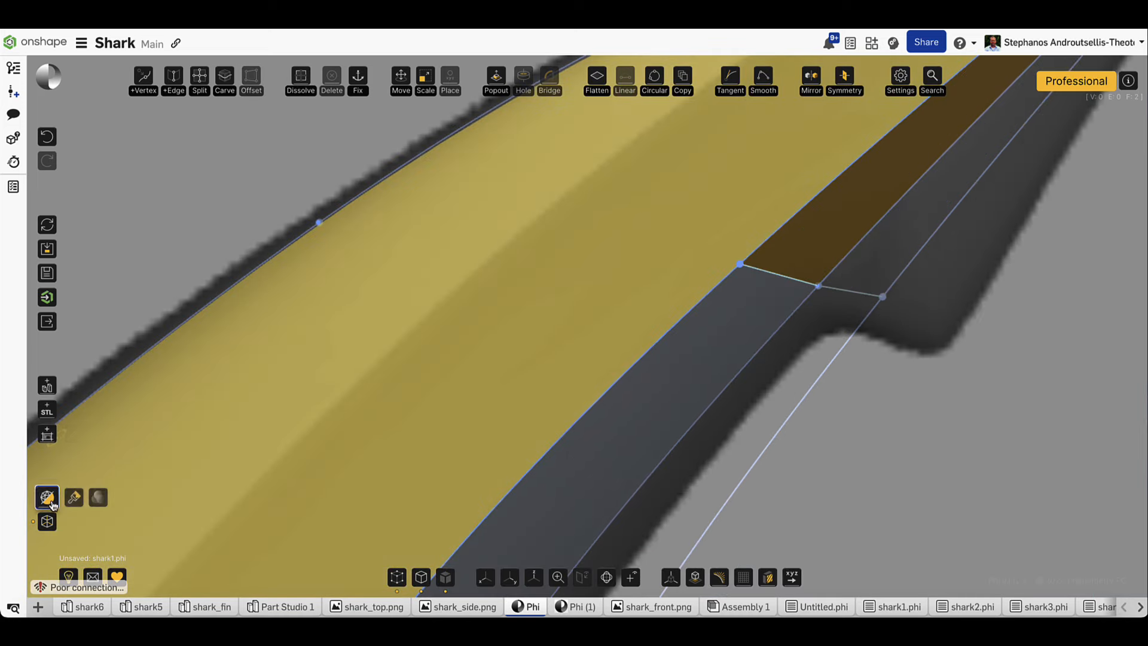
{"action": "left_click", "coordinate": [48, 521]}
{"action": "scroll", "coordinate": [646, 209], "scroll_direction": "down", "scroll_amount": 5}
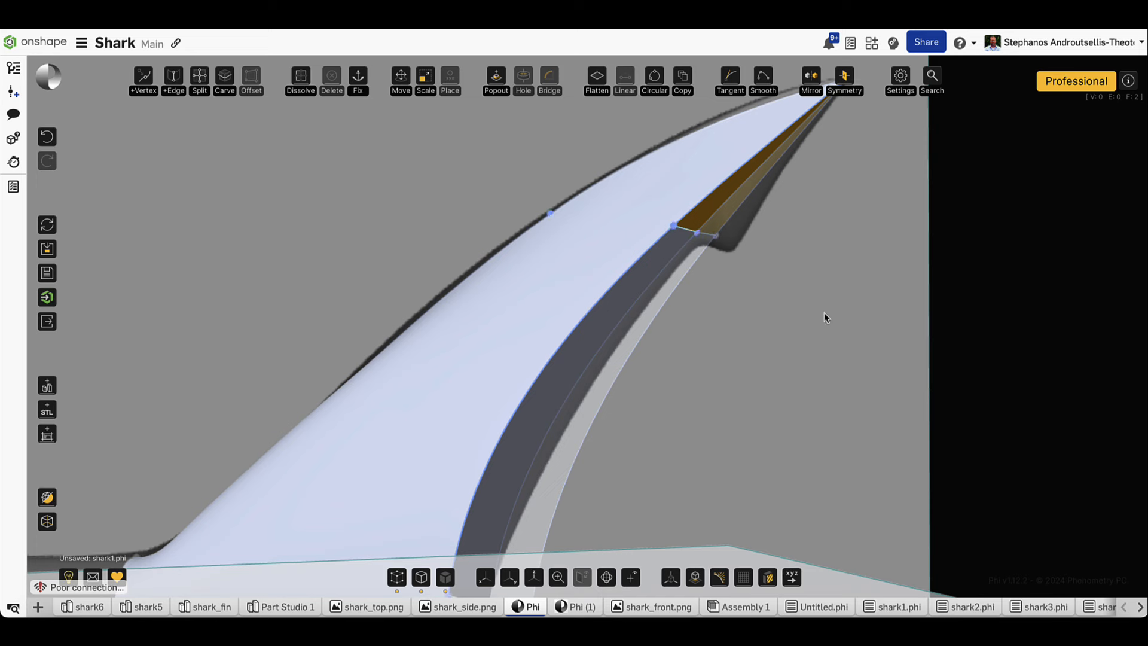
{"action": "mouse_move", "coordinate": [824, 312]}
{"action": "right_mouse_down"}
{"action": "mouse_move", "coordinate": [850, 321]}
{"action": "mouse_move", "coordinate": [832, 317]}
{"action": "right_mouse_up"}
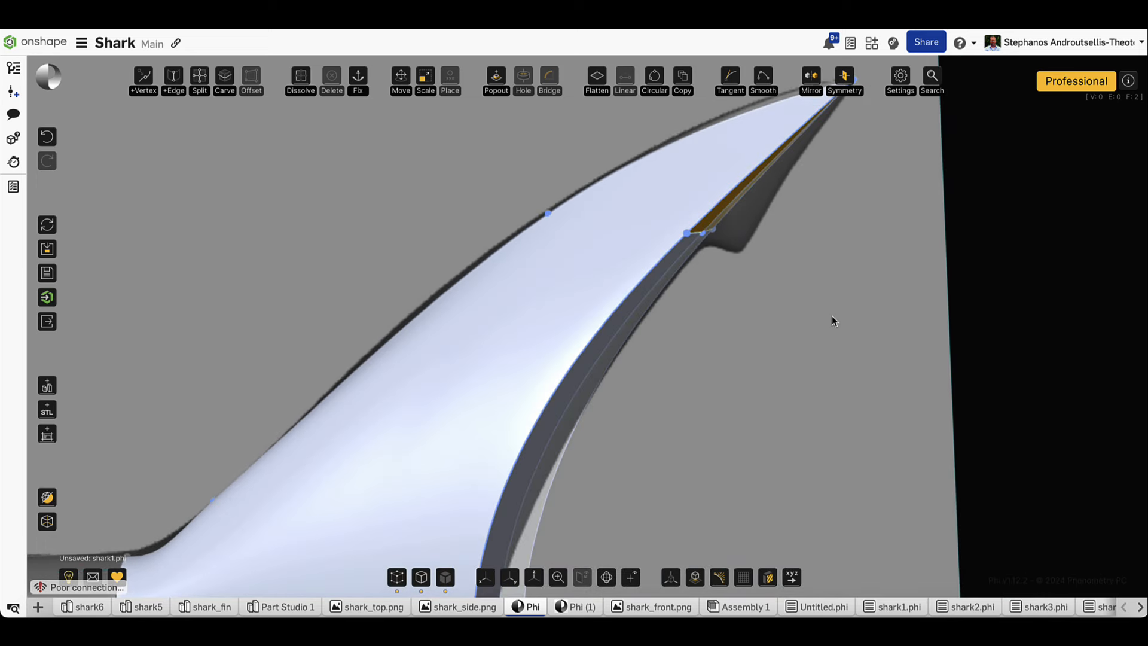
{"action": "key", "text": "m"}
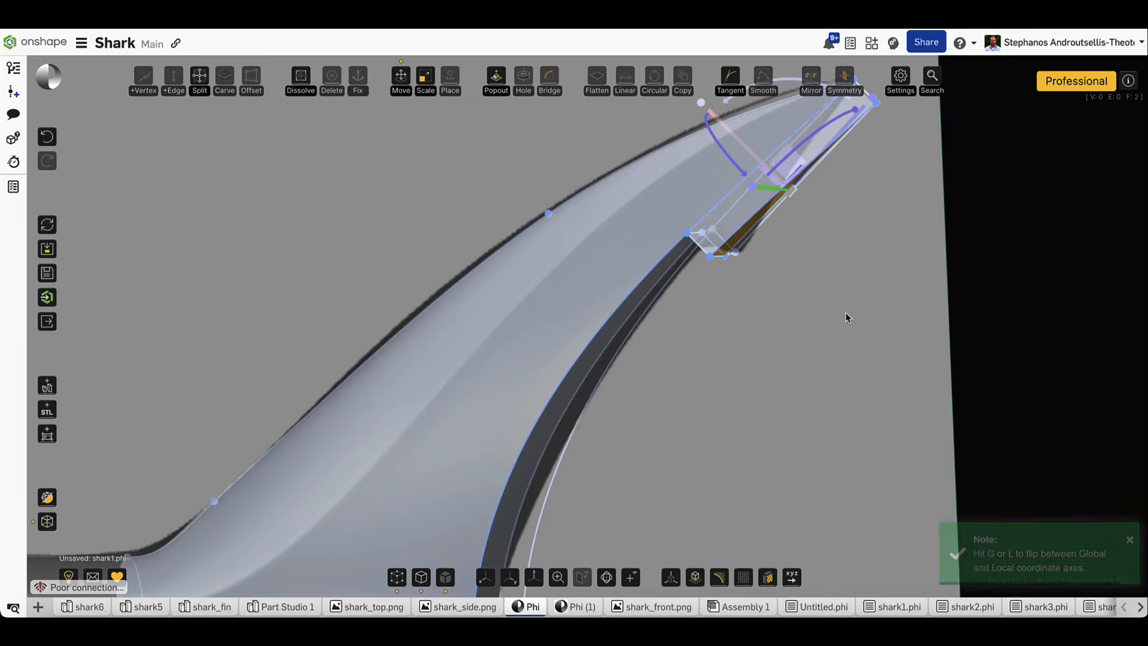
{"action": "left_click_drag", "start_coordinate": [782, 306], "coordinate": [825, 239]}
{"action": "scroll", "coordinate": [749, 332], "scroll_direction": "down", "scroll_amount": 8}
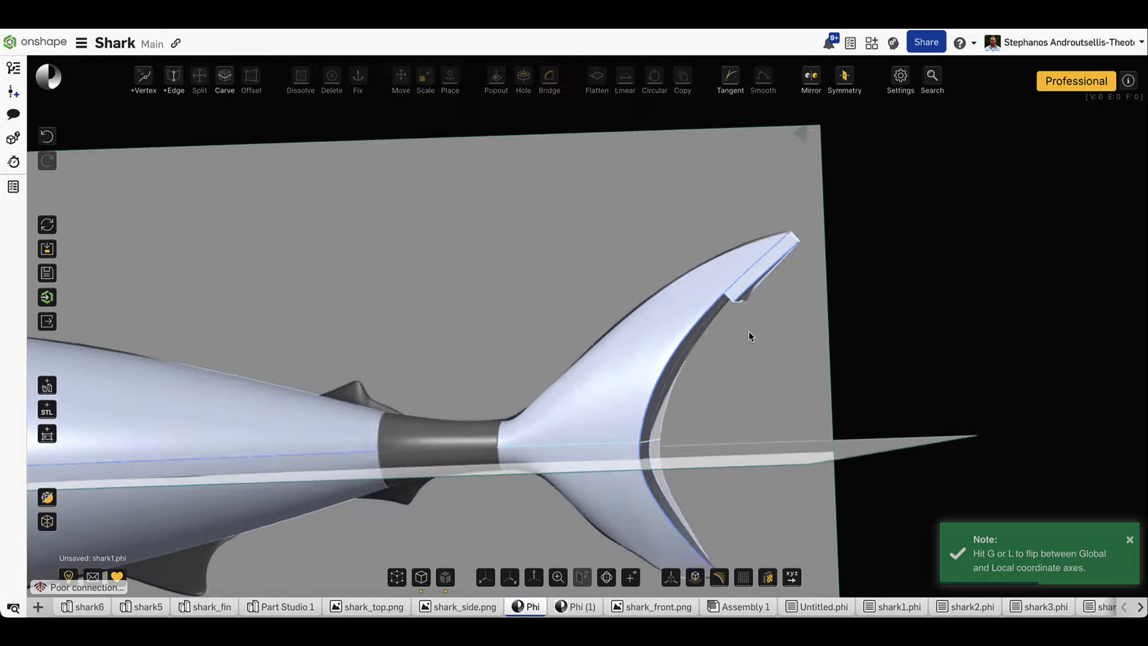
Hide the reference images and dissolve the two outer side edges of the popped-out block to turn it into a wedge
{"action": "scroll", "coordinate": [751, 225], "scroll_direction": "up", "scroll_amount": 6}
{"action": "scroll", "coordinate": [751, 225], "scroll_direction": "up", "scroll_amount": 1}
{"action": "key", "text": "1"}
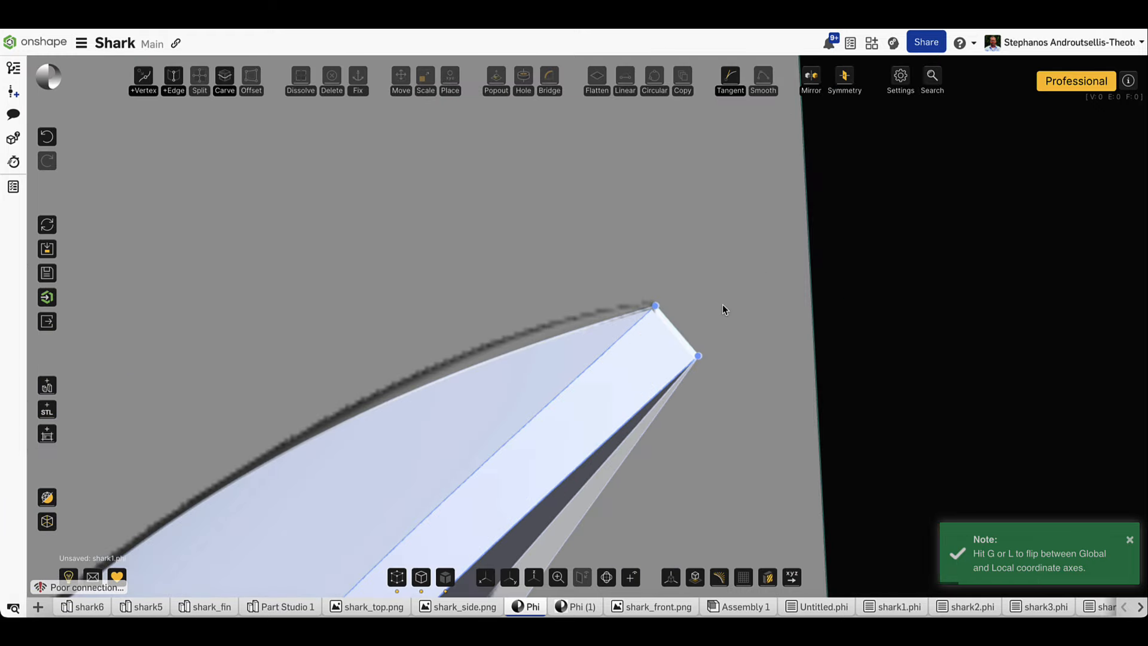
{"action": "mouse_move", "coordinate": [47, 434]}
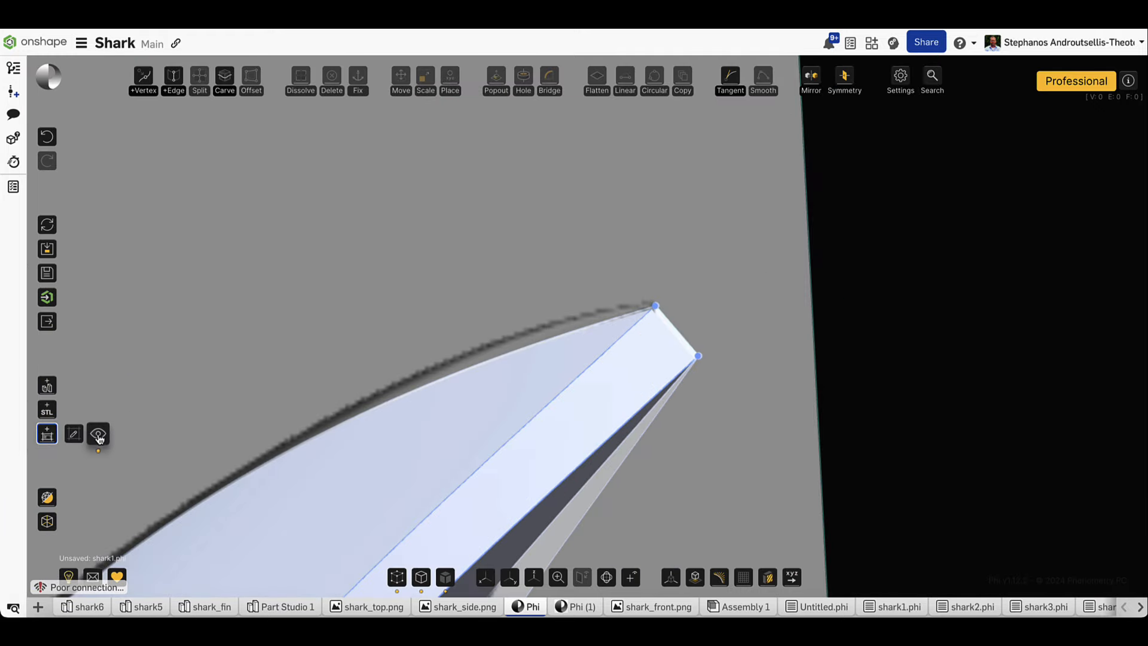
{"action": "left_click", "coordinate": [98, 433]}
{"action": "left_click_drag", "start_coordinate": [736, 262], "coordinate": [707, 258]}
{"action": "left_click", "coordinate": [593, 295]}
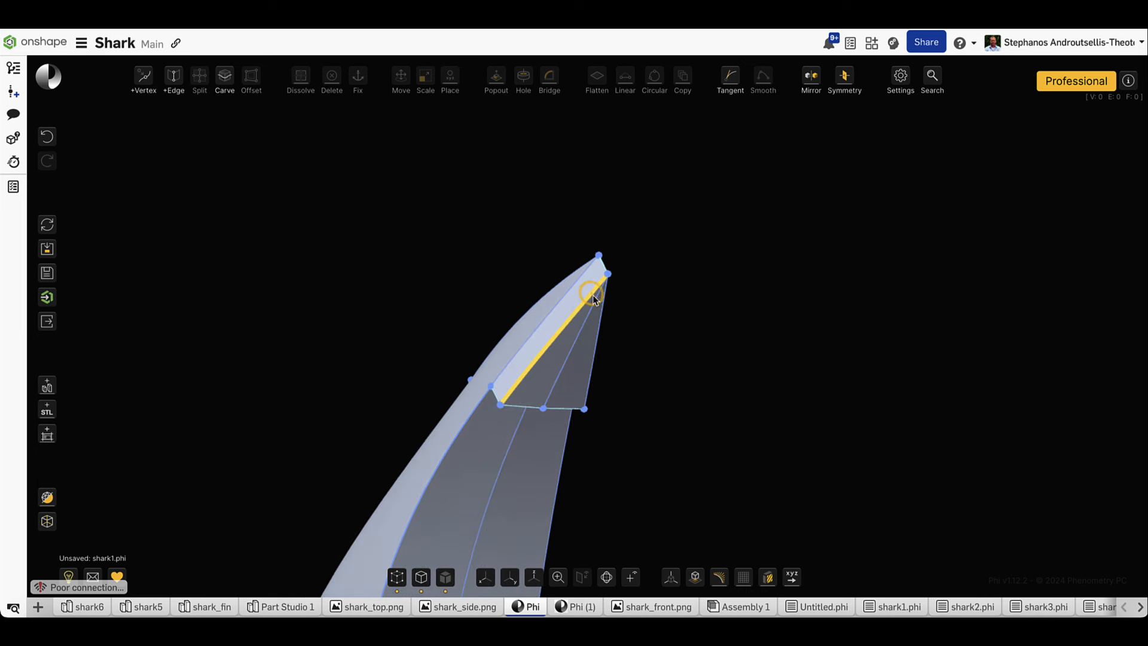
{"action": "left_click", "coordinate": [600, 333]}
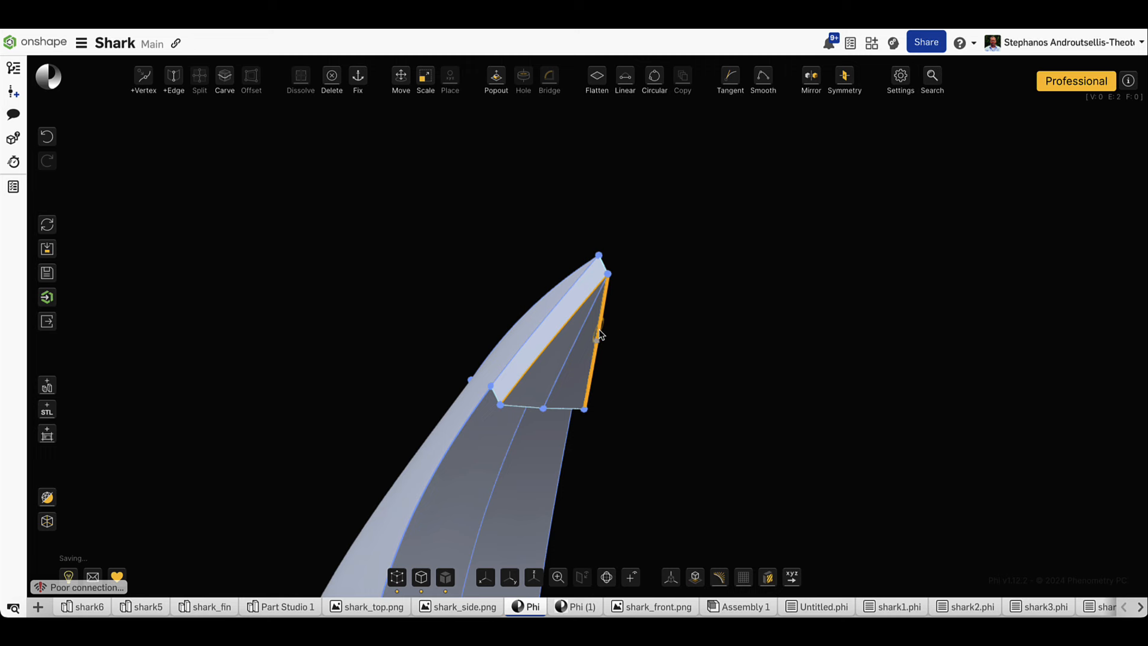
{"action": "key", "text": "shift+d"}
Show the reference images again and shape the wedge's outer corner and rear ridge edge to follow the upper lobe's notch
{"action": "left_click", "coordinate": [590, 292]}
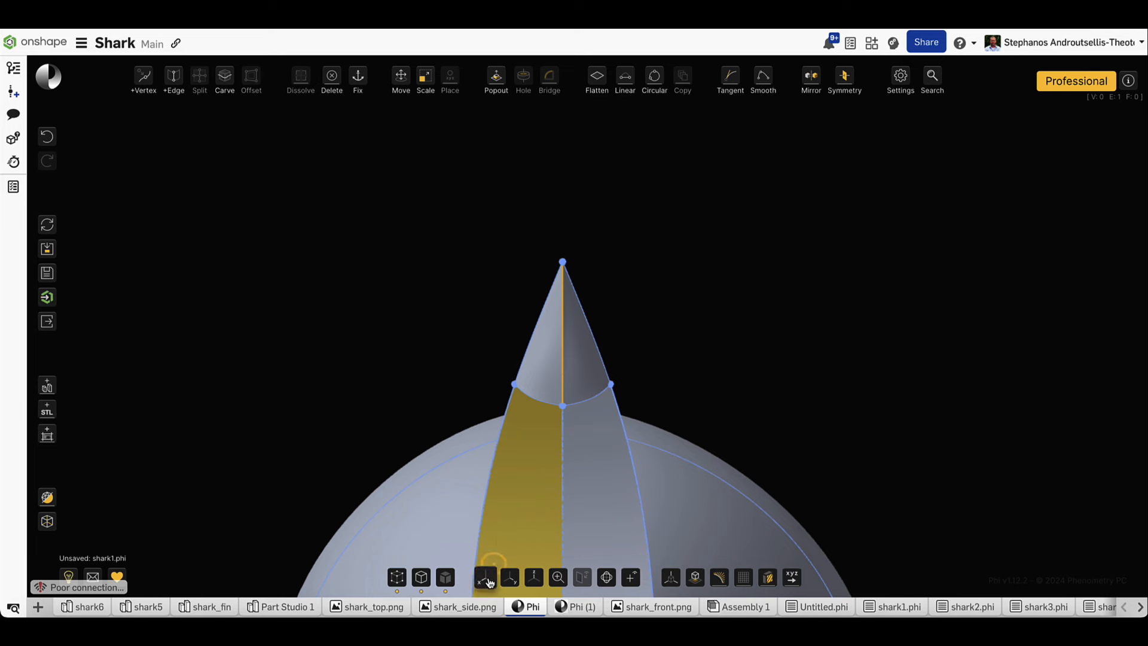
{"action": "left_click", "coordinate": [490, 573]}
{"action": "scroll", "coordinate": [737, 297], "scroll_direction": "down", "scroll_amount": 5}
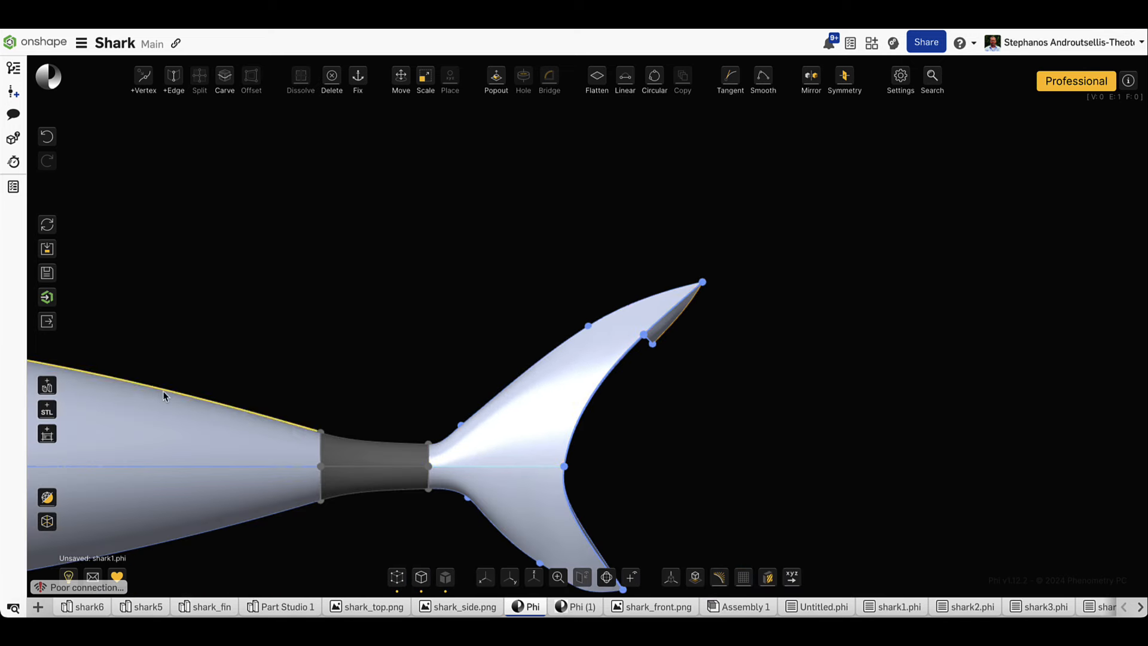
{"action": "left_click", "coordinate": [49, 436]}
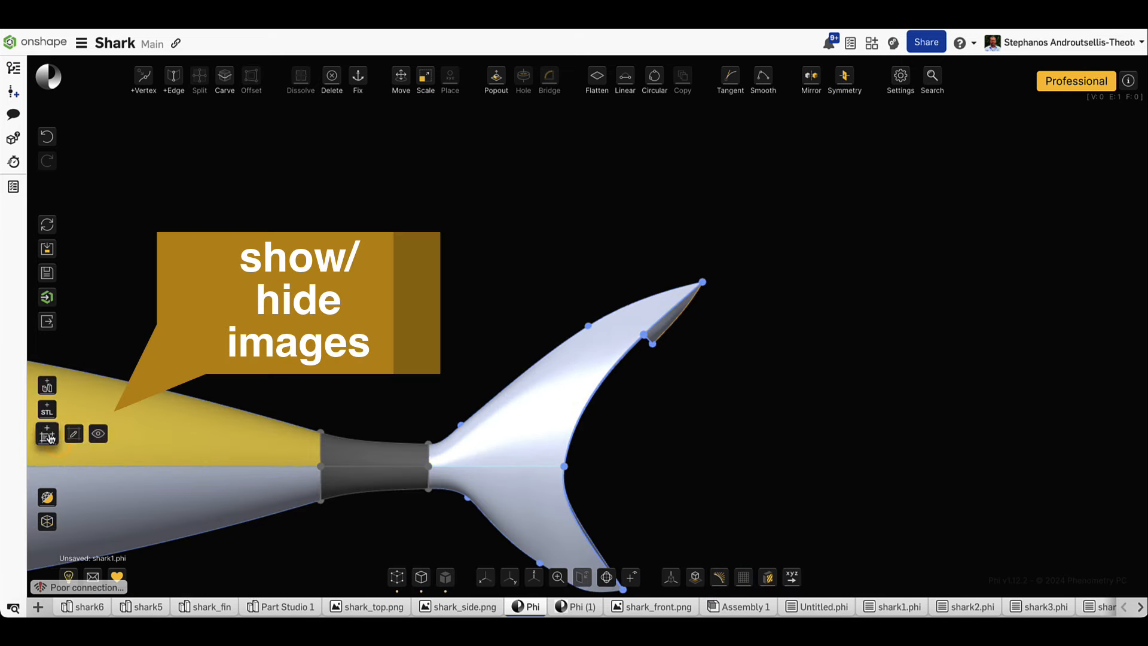
{"action": "left_click", "coordinate": [98, 433]}
{"action": "scroll", "coordinate": [624, 471], "scroll_direction": "up", "scroll_amount": 5}
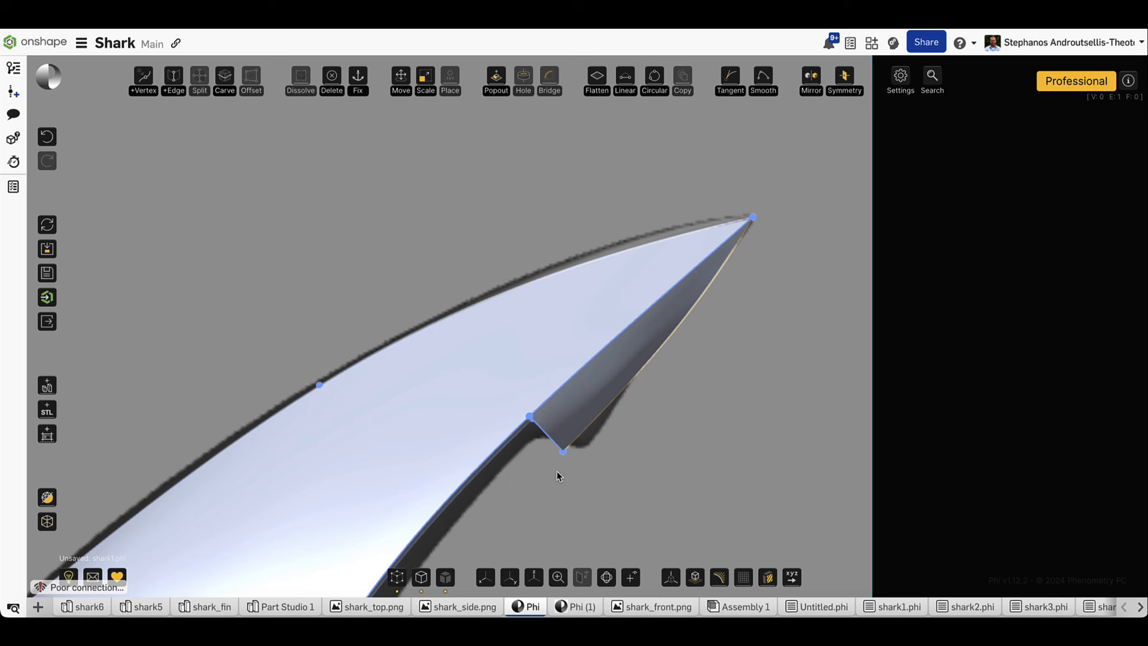
{"action": "left_click_drag", "start_coordinate": [564, 451], "coordinate": [585, 450]}
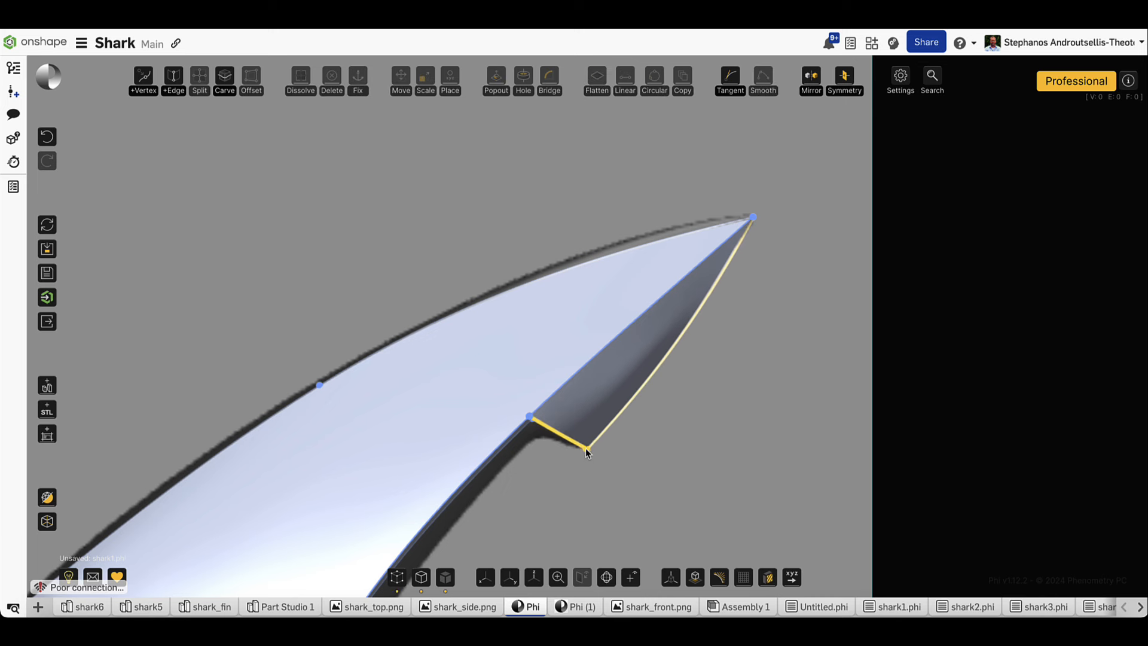
{"action": "left_click_drag", "start_coordinate": [668, 350], "coordinate": [652, 346]}
{"action": "scroll", "coordinate": [771, 293], "scroll_direction": "down", "scroll_amount": 5}
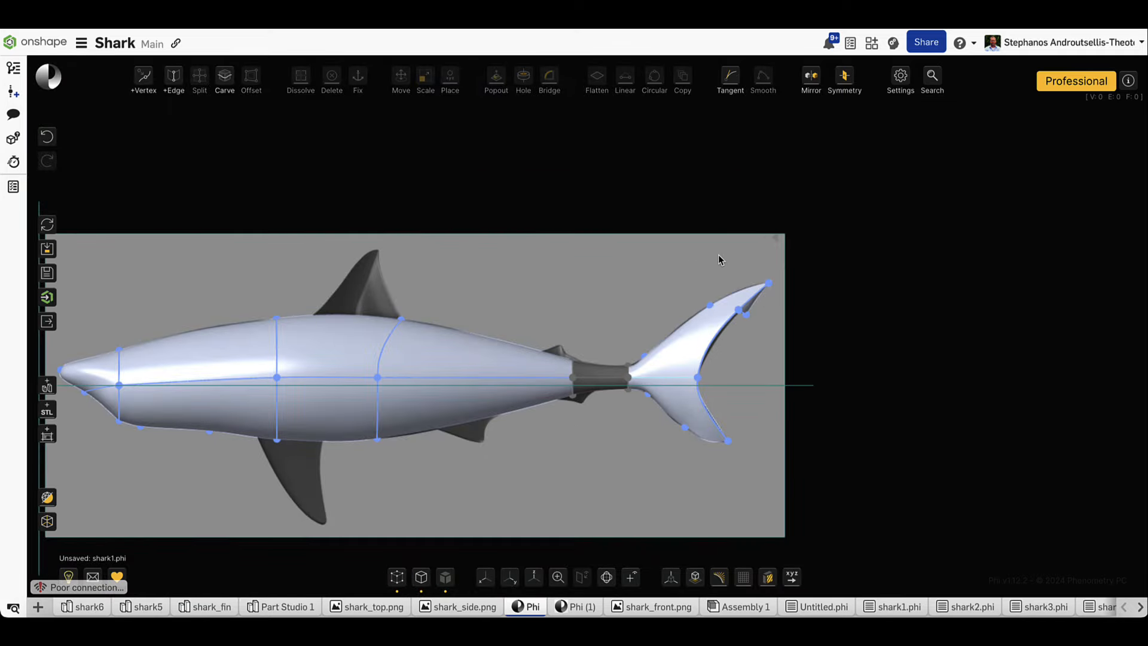
Send the model to Onshape under the name shark_oct7 and open its new Part Studio to inspect the imported body
{"action": "left_click", "coordinate": [48, 297]}
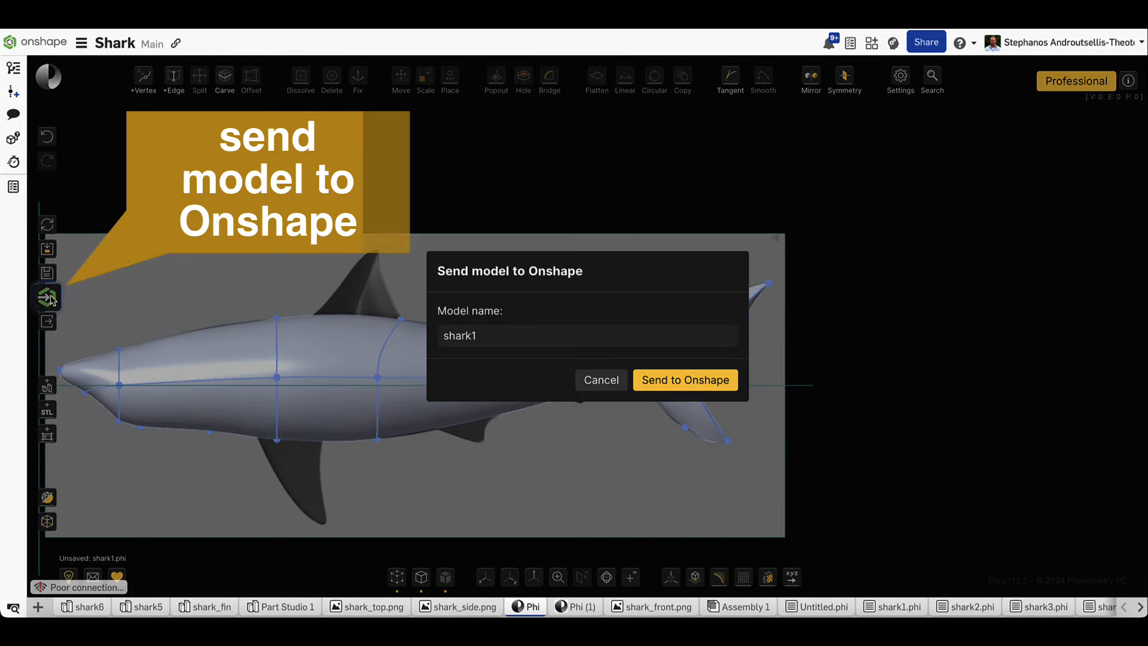
{"action": "left_click", "coordinate": [495, 333]}
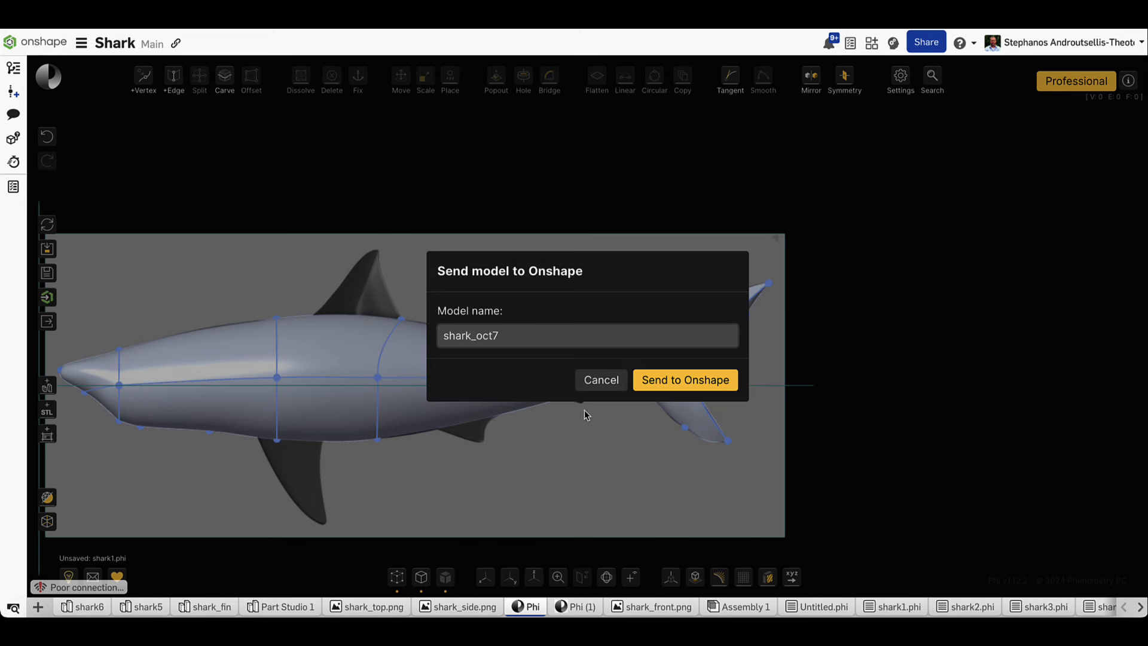
{"action": "left_click", "coordinate": [702, 378]}
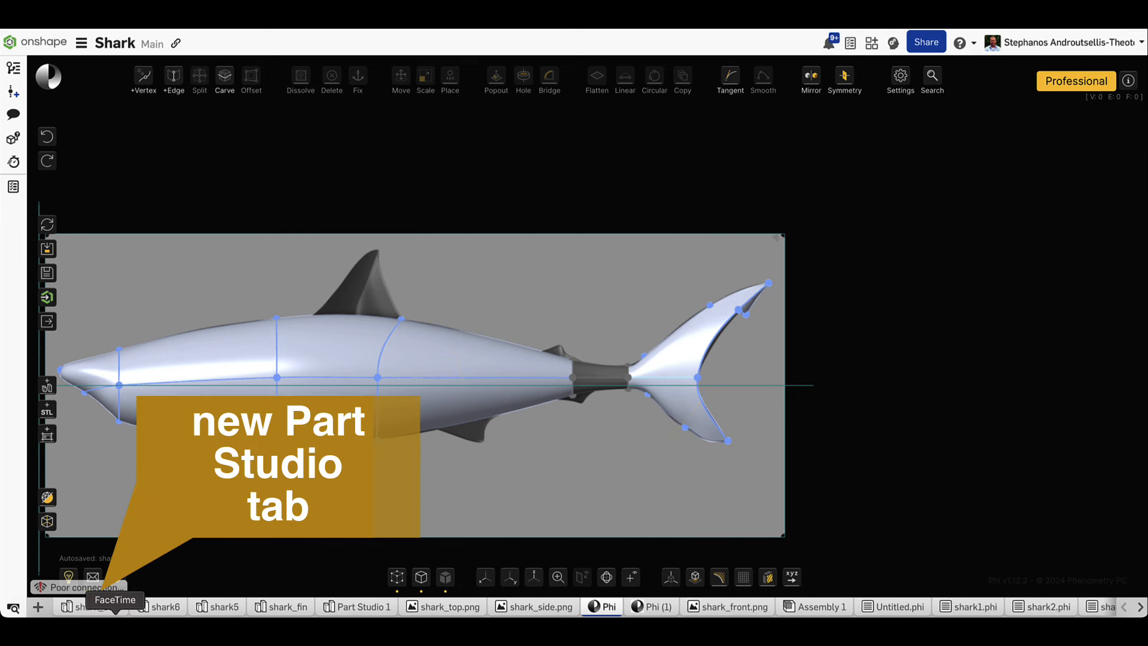
{"action": "left_click", "coordinate": [93, 607]}
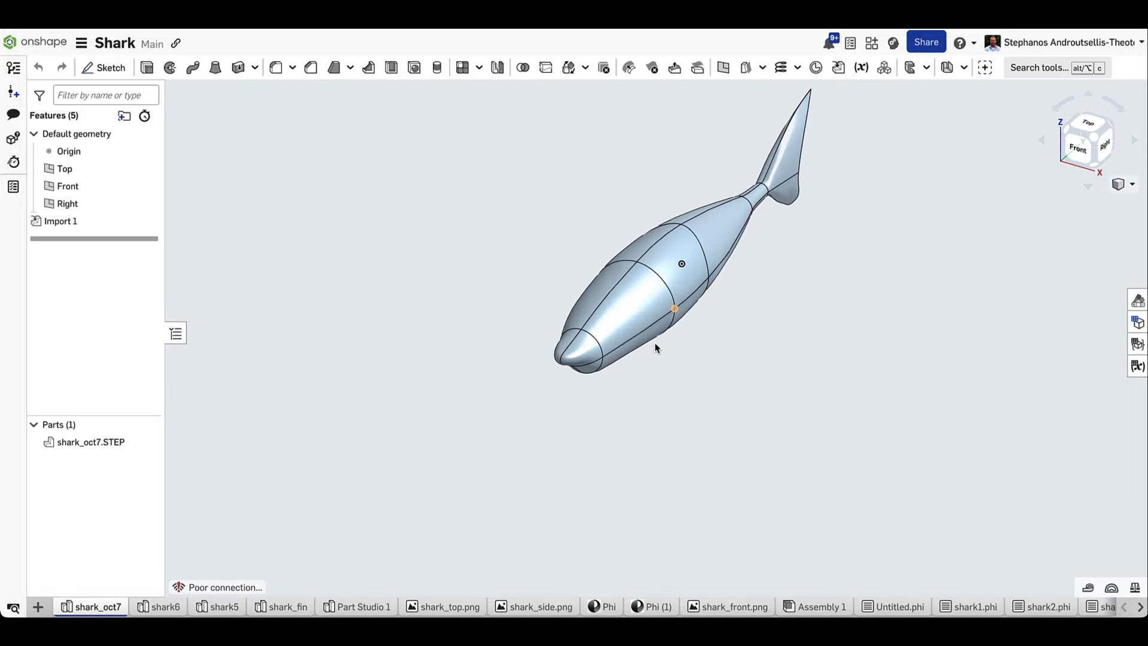
{"action": "right_click_drag", "start_coordinate": [656, 348], "coordinate": [602, 339]}
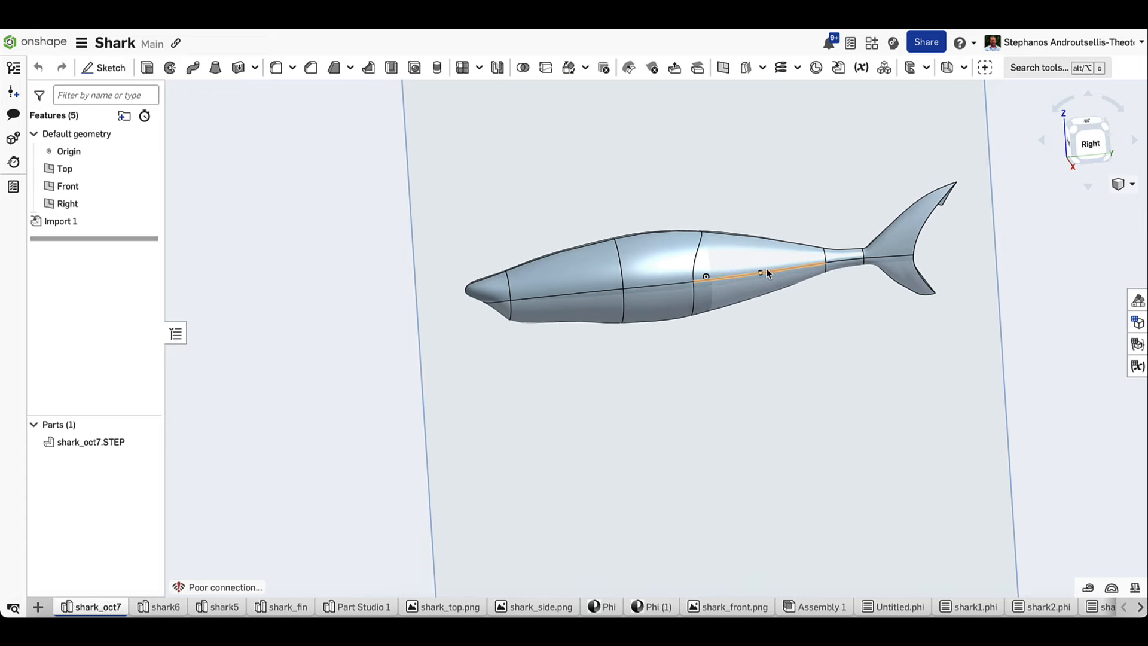
{"action": "scroll", "coordinate": [766, 268], "scroll_direction": "up", "scroll_amount": 2}
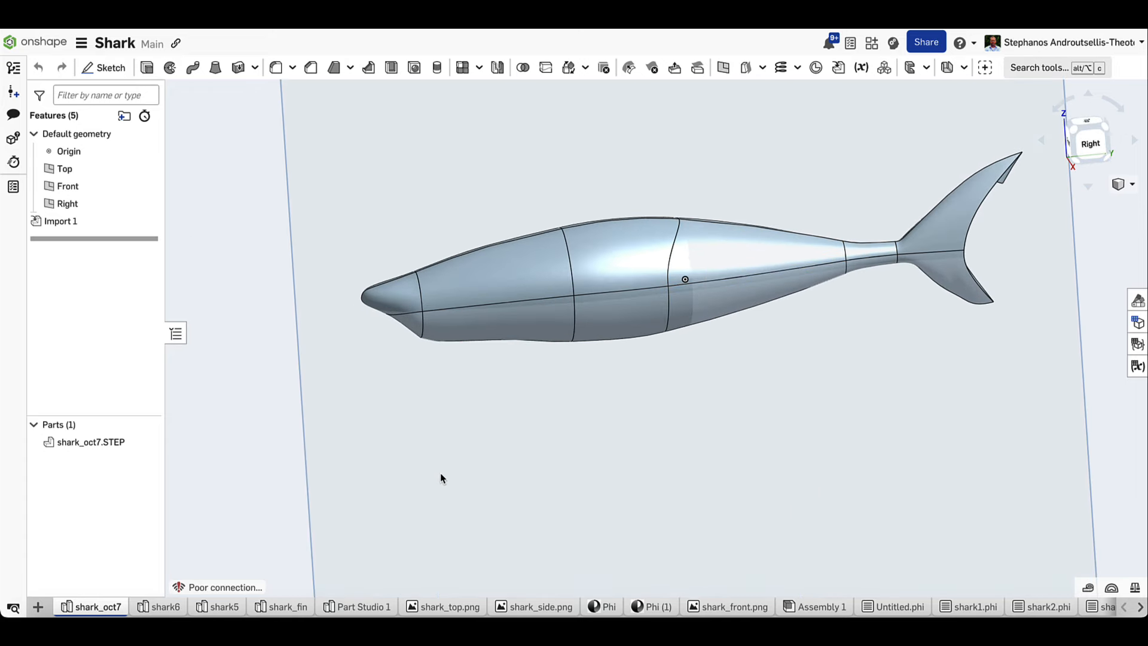
Switch to the separate Phi (1) workspace and load the default solid cube over the side reference image
{"action": "left_click", "coordinate": [605, 607]}
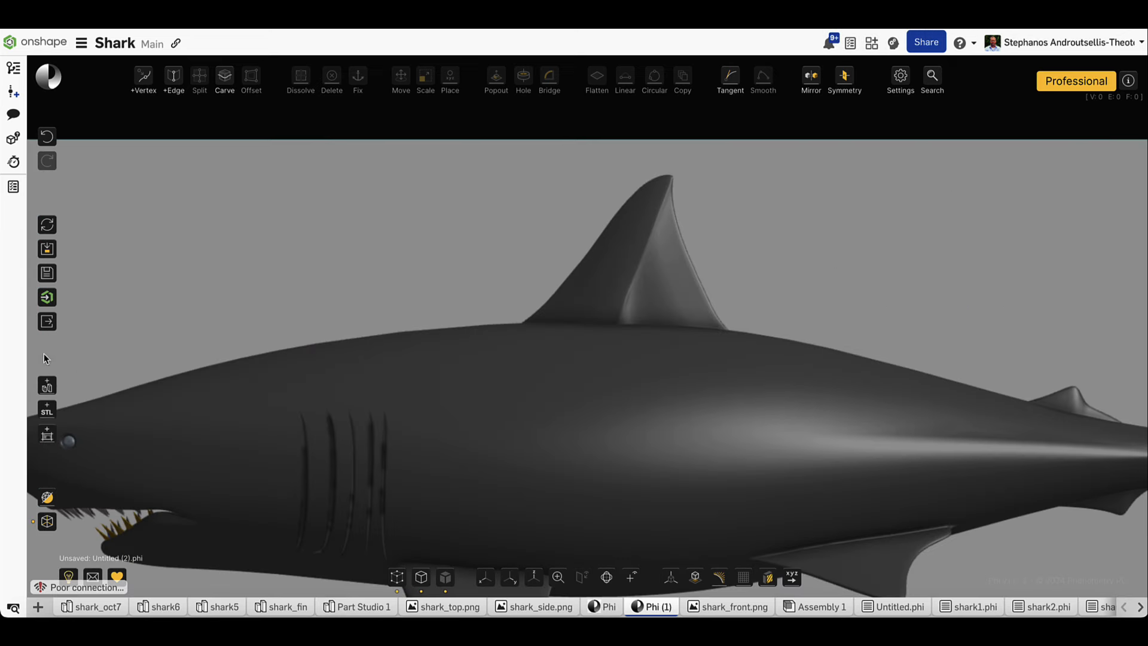
{"action": "left_click", "coordinate": [55, 248]}
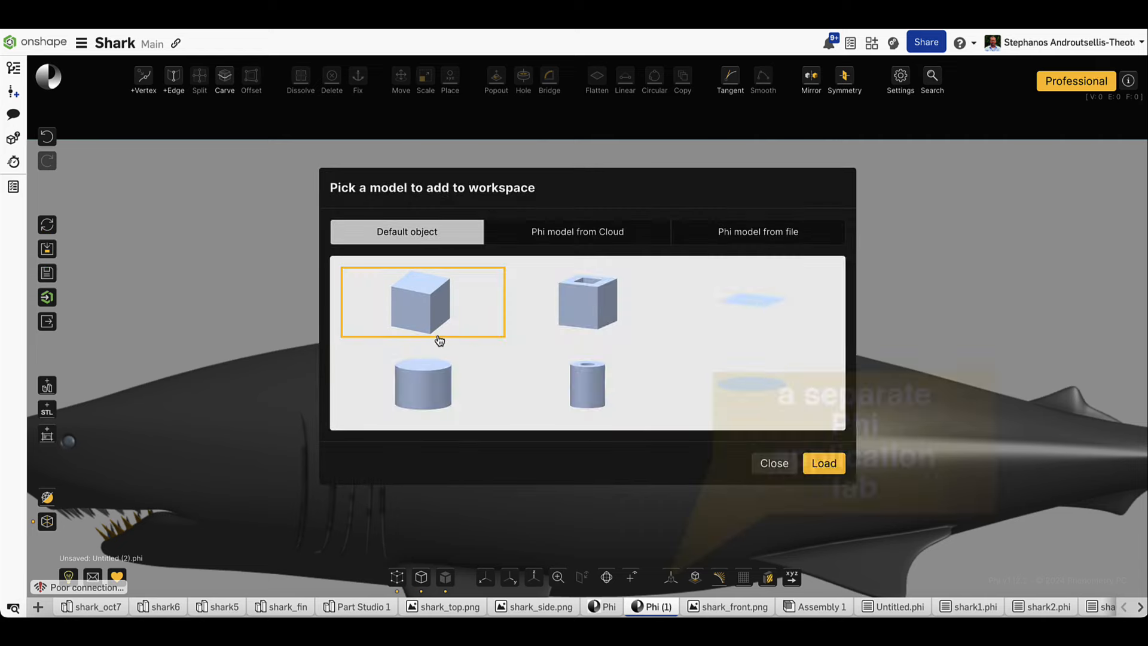
{"action": "left_click", "coordinate": [430, 321]}
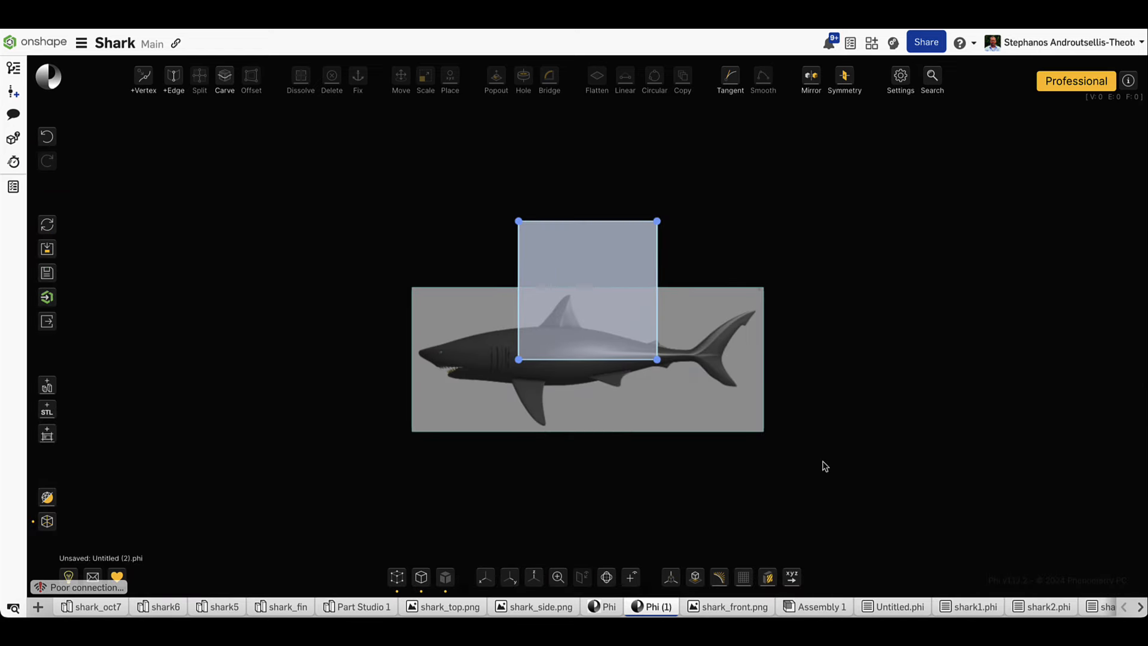
Scale down the whole cube and move it over the dorsal fin in the side reference image
{"action": "left_click", "coordinate": [641, 332]}
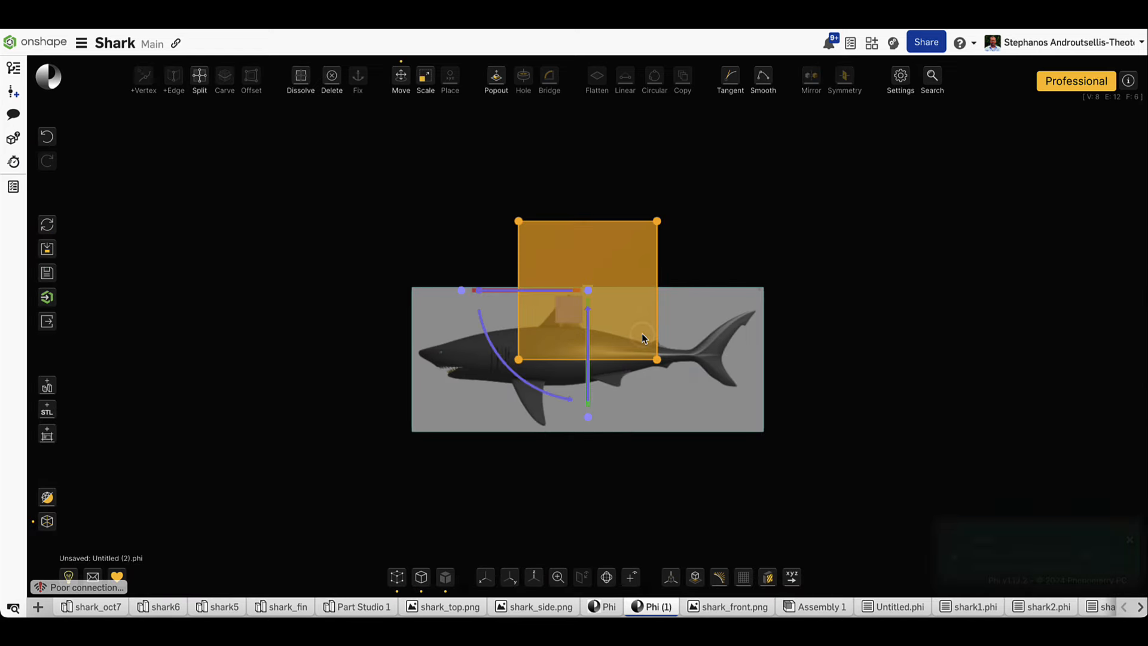
{"action": "left_click_drag", "start_coordinate": [456, 295], "coordinate": [548, 322]}
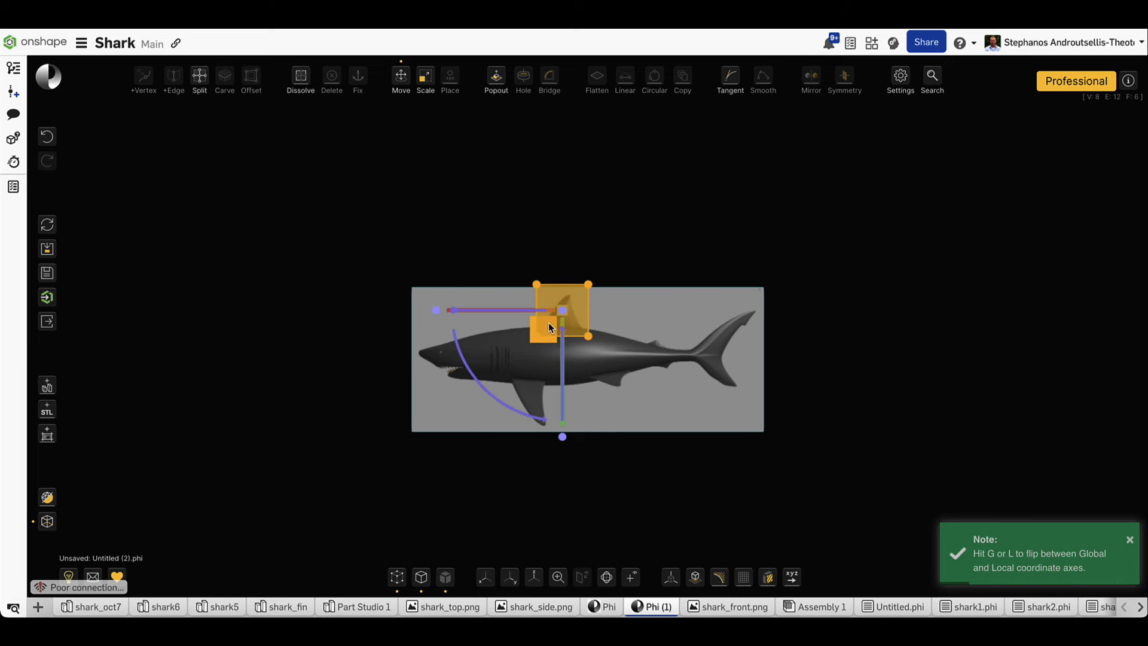
{"action": "scroll", "coordinate": [567, 325], "scroll_direction": "up", "scroll_amount": 5}
{"action": "right_click_drag", "start_coordinate": [655, 312], "coordinate": [681, 317]}
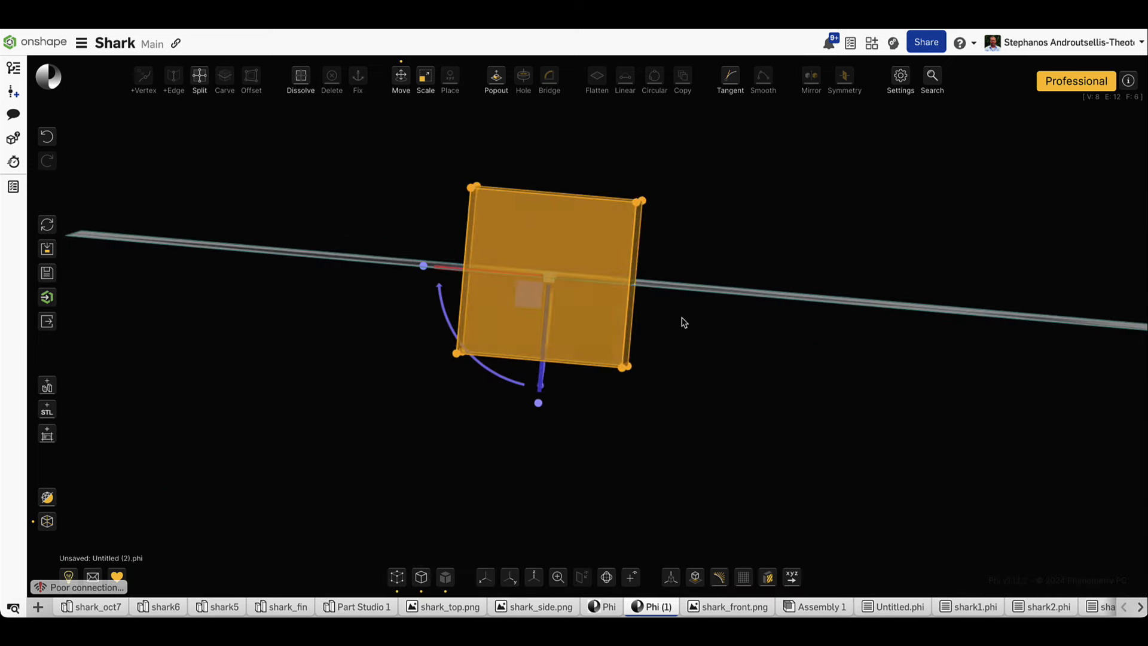
{"action": "left_click", "coordinate": [449, 320]}
{"action": "left_click", "coordinate": [478, 319]}
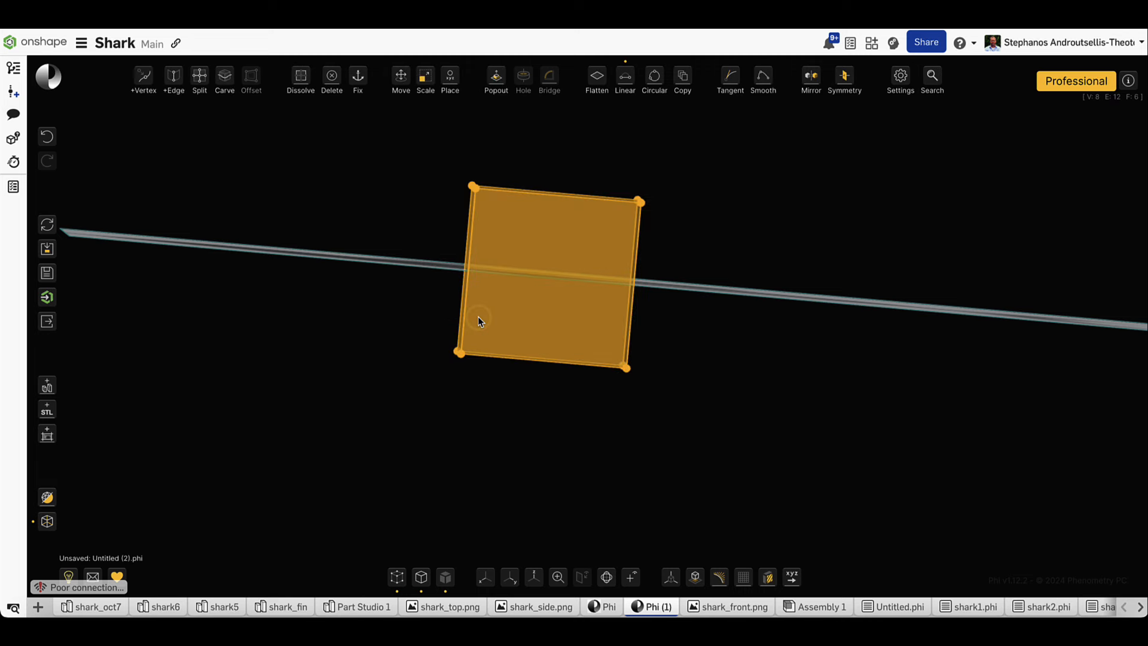
Rotate the cube precisely around the green axis so two opposite vertical edges lie in the plane of the side reference image
{"action": "key", "text": "m"}
{"action": "left_click", "coordinate": [445, 318]}
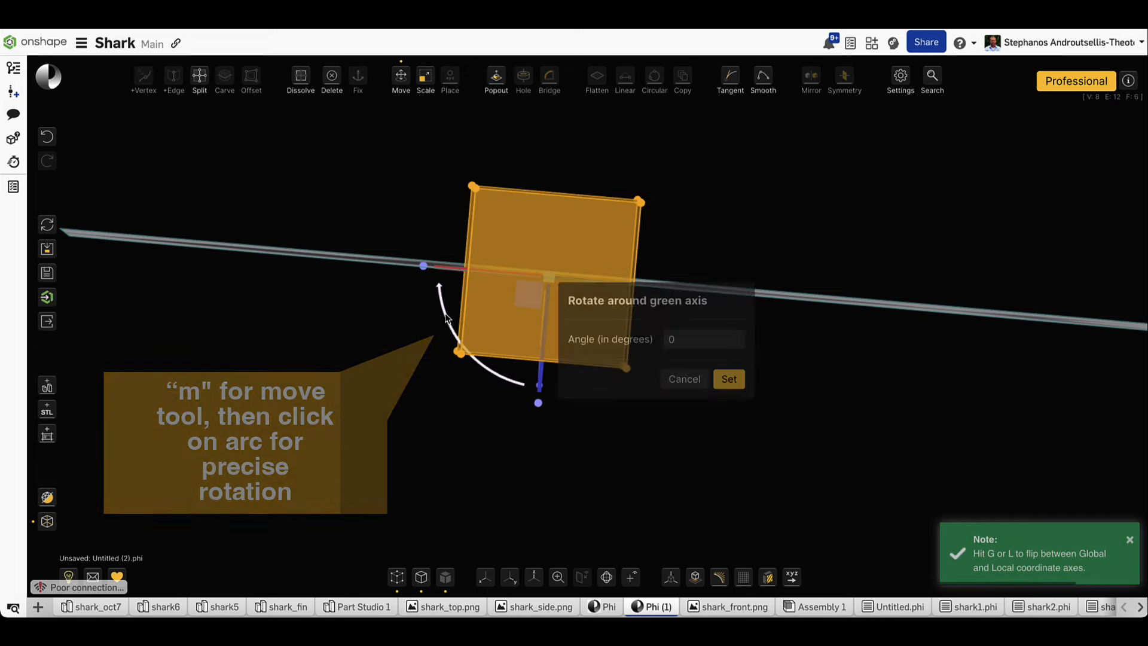
{"action": "left_click", "coordinate": [701, 340]}
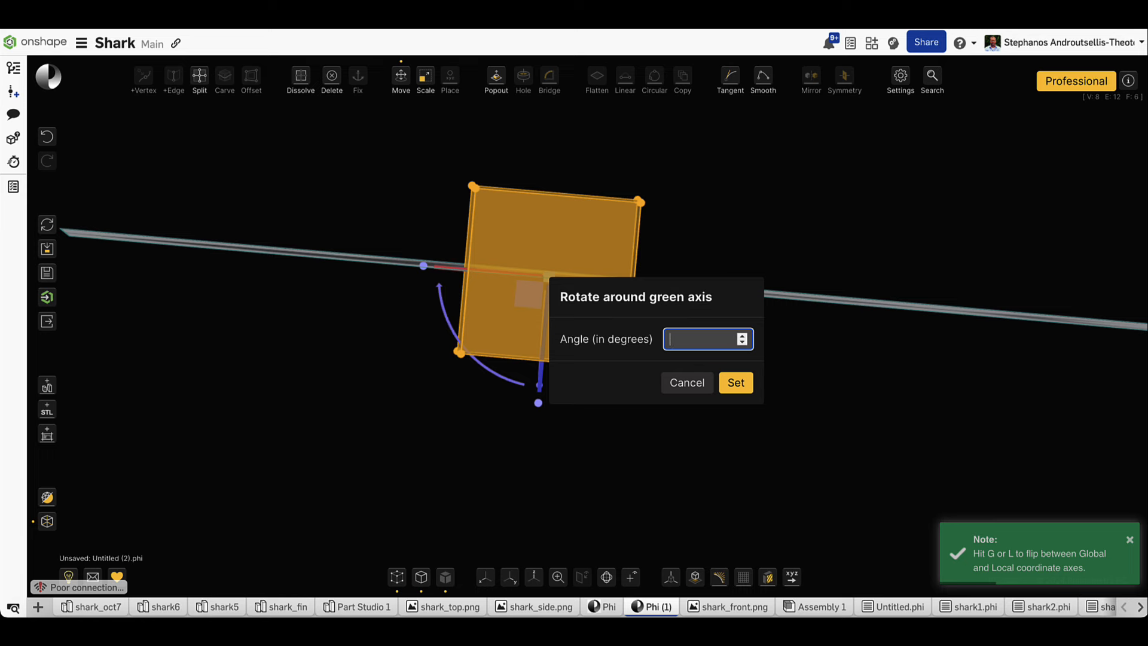
{"action": "key", "text": "Return"}
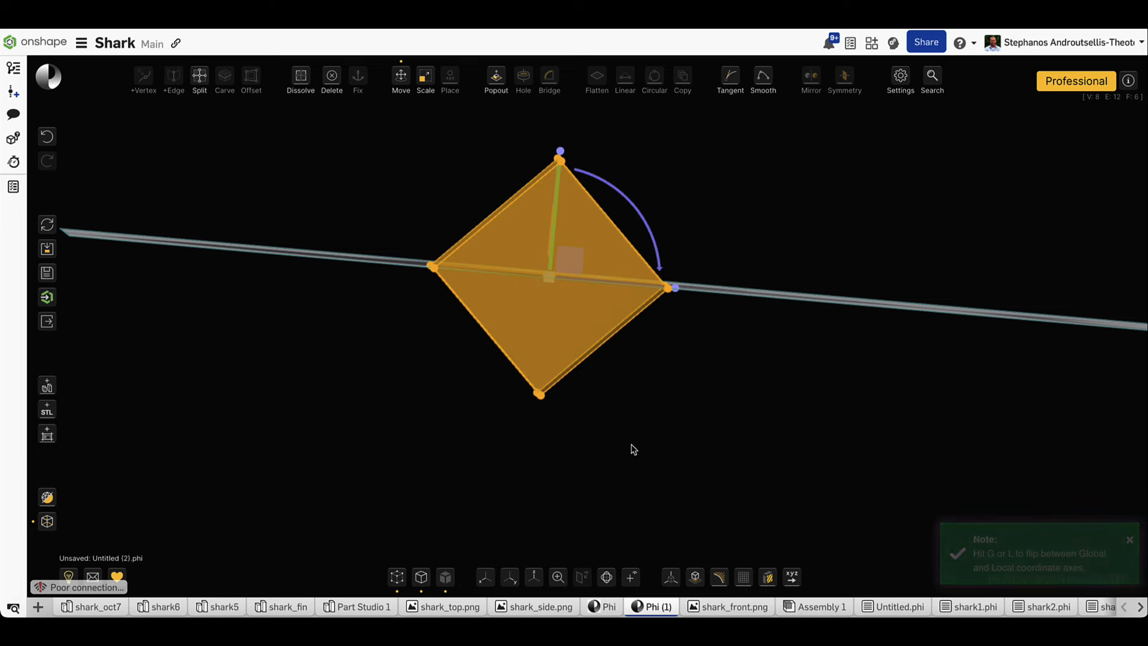
{"action": "right_click_drag", "start_coordinate": [632, 444], "coordinate": [636, 388]}
{"action": "key", "text": "Escape"}
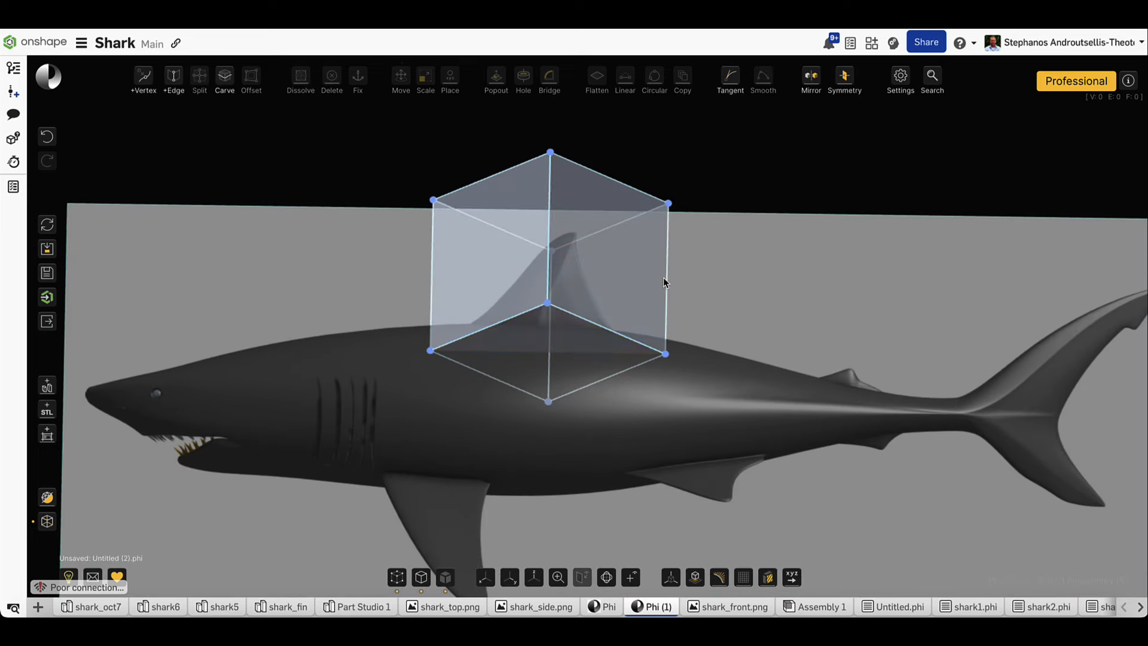
Turn off the see-through display and split the cube's top and bottom faces around their center points
{"action": "left_click", "coordinate": [580, 351]}
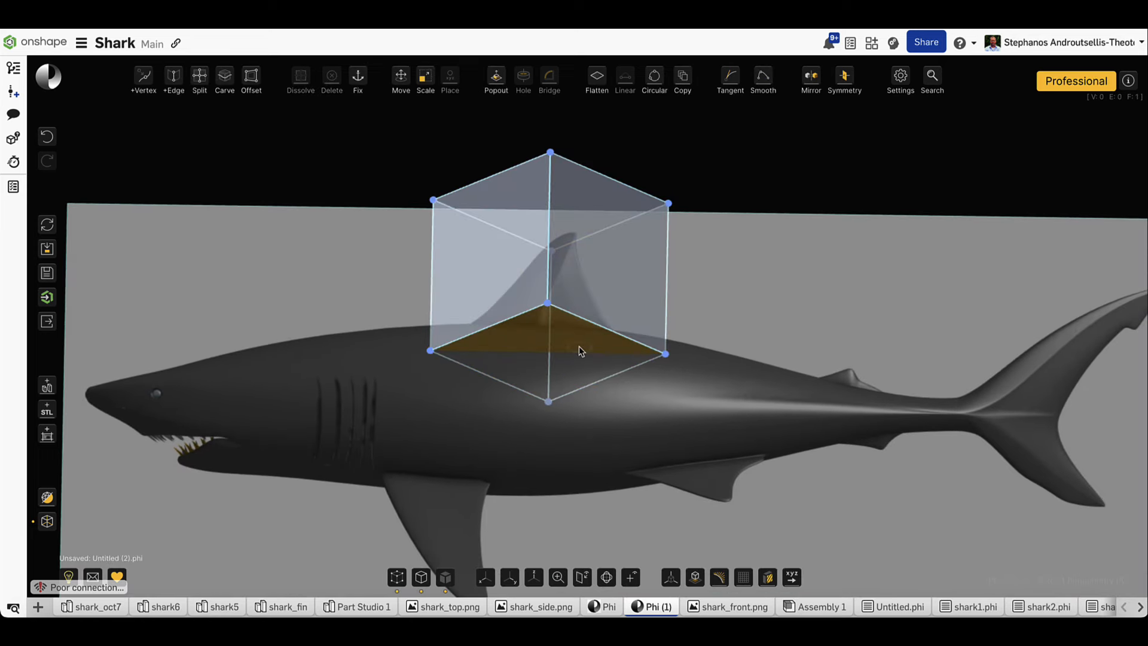
{"action": "left_click", "coordinate": [43, 527]}
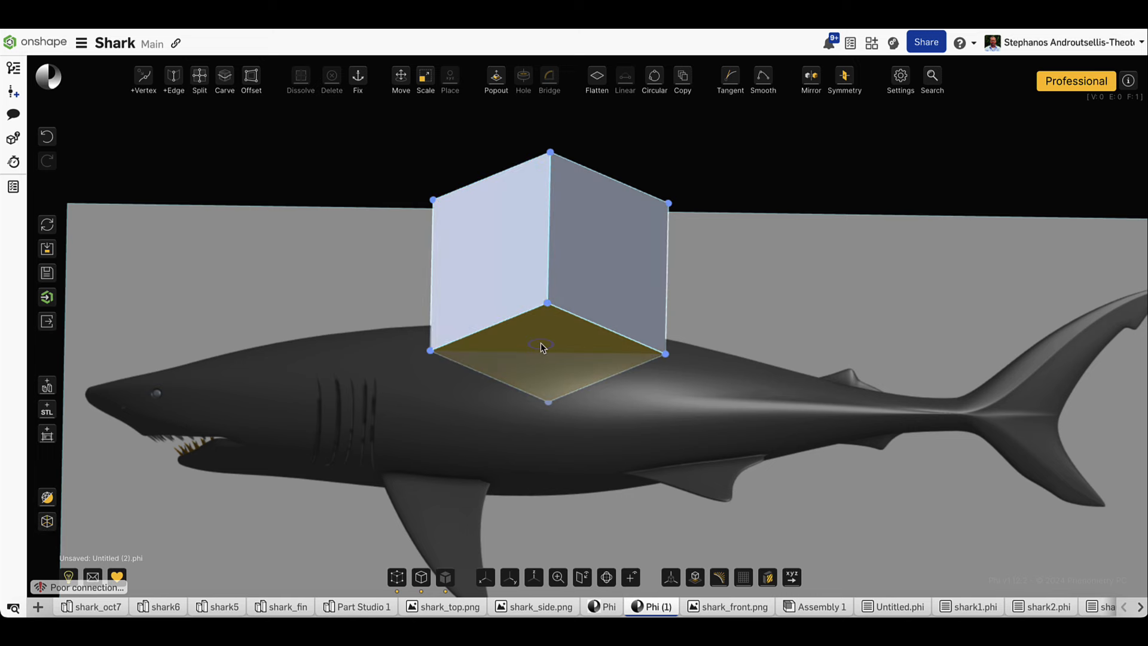
{"action": "right_click_drag", "start_coordinate": [540, 353], "coordinate": [554, 206]}
{"action": "left_click", "coordinate": [557, 258], "text": "shift"}
{"action": "key", "text": "shift+s"}
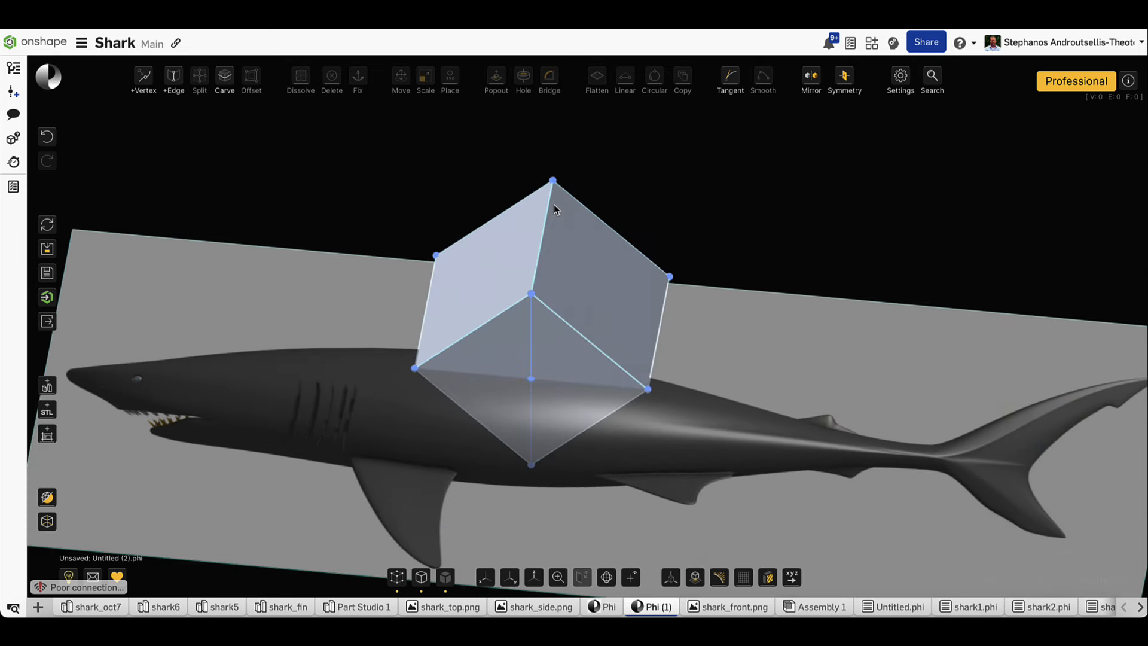
Smooth the two pairs of adjoining edges around the cube's bottom face into curved chains on both sides of the image
{"action": "left_click", "coordinate": [510, 312]}
{"action": "left_click", "coordinate": [568, 325], "text": "shift"}
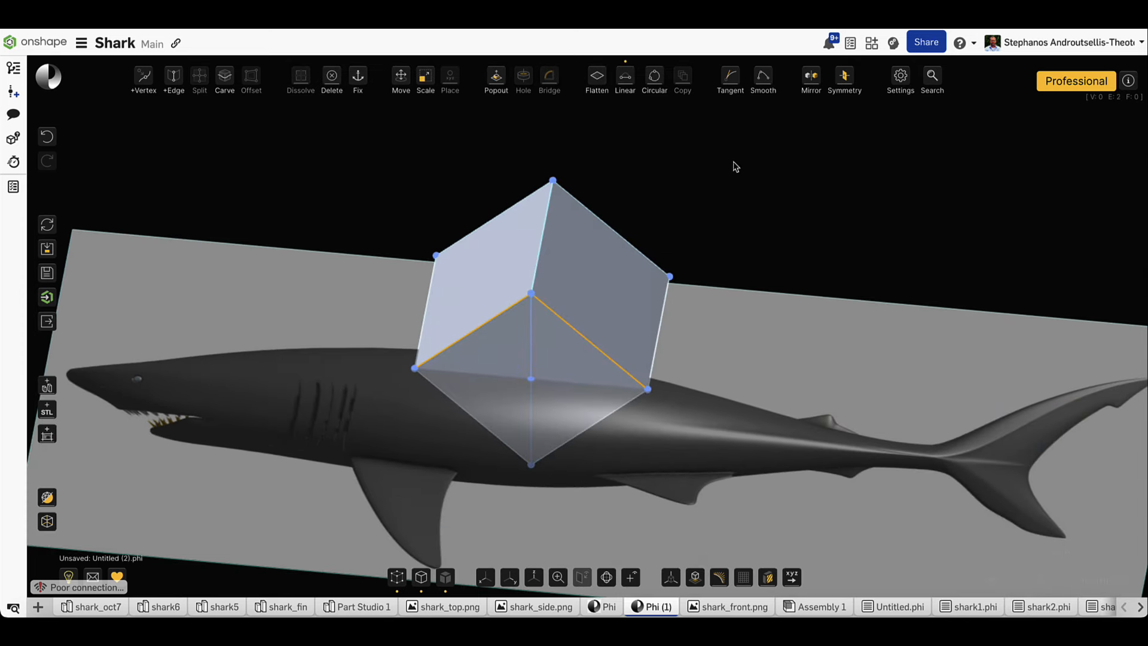
{"action": "left_click", "coordinate": [763, 91]}
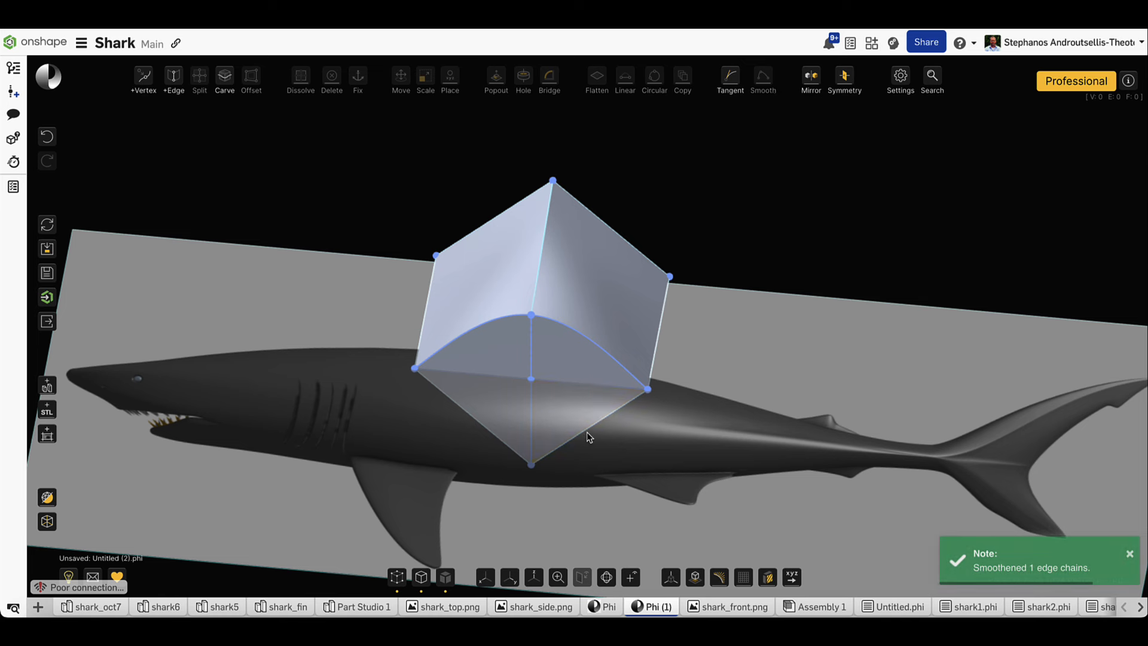
{"action": "left_click", "coordinate": [498, 436], "text": "shift"}
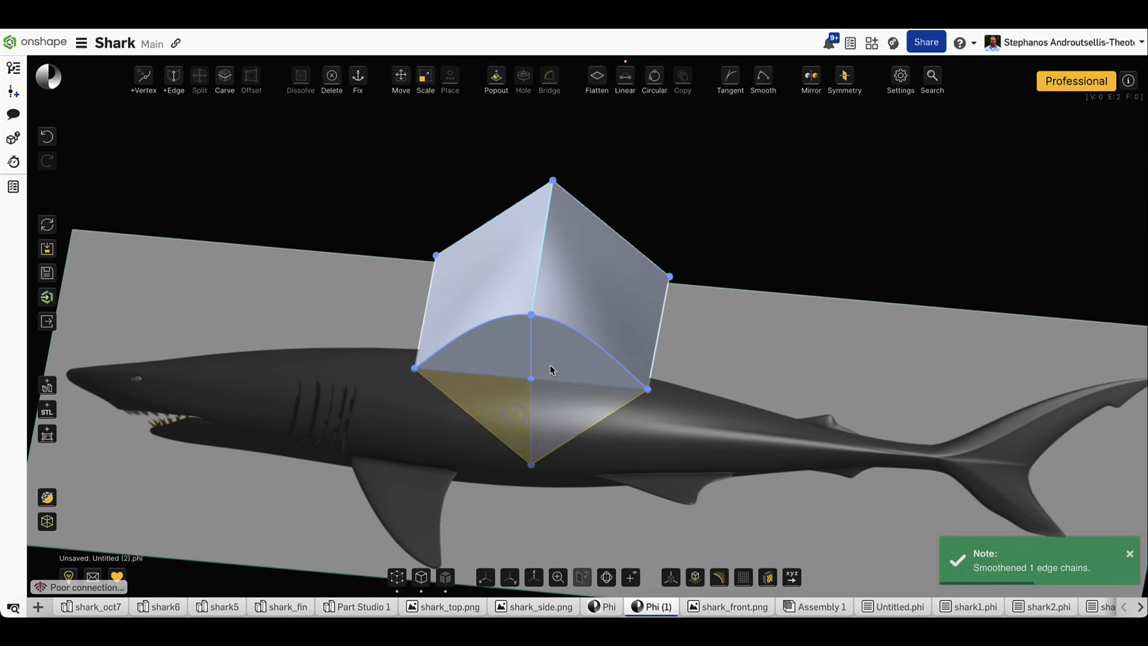
{"action": "left_click", "coordinate": [763, 77]}
Scale the whole cube down in thickness, perpendicular to the side image, and check it in the axis-aligned views
{"action": "key", "text": "ctrl+a"}
{"action": "key", "text": "m"}
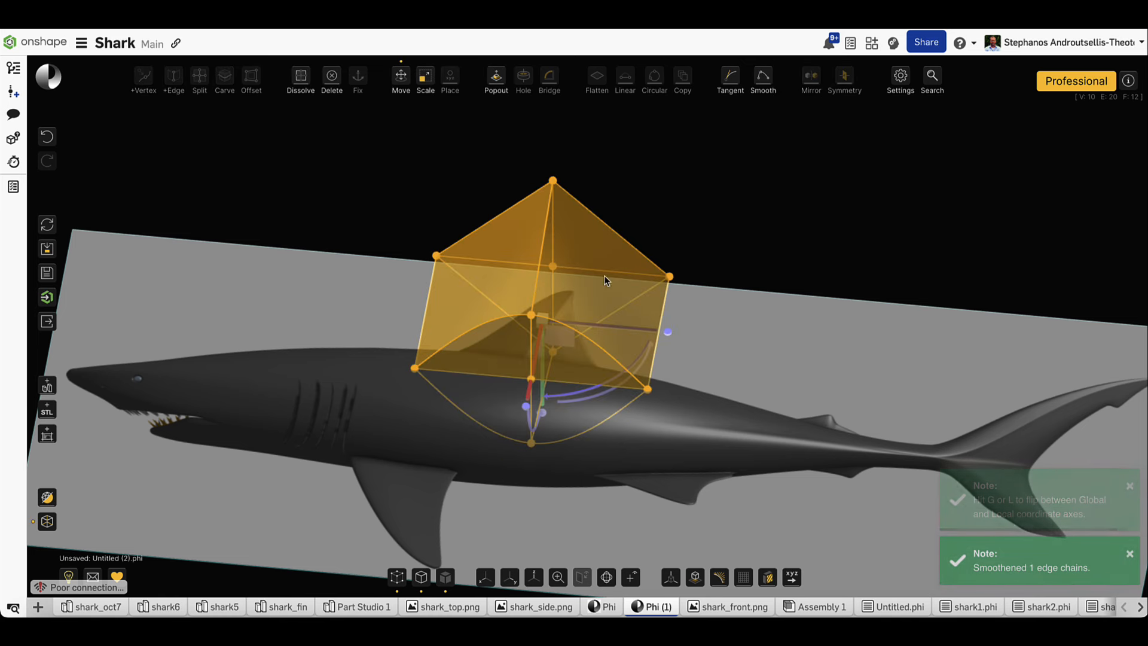
{"action": "left_click_drag", "start_coordinate": [543, 411], "coordinate": [537, 362]}
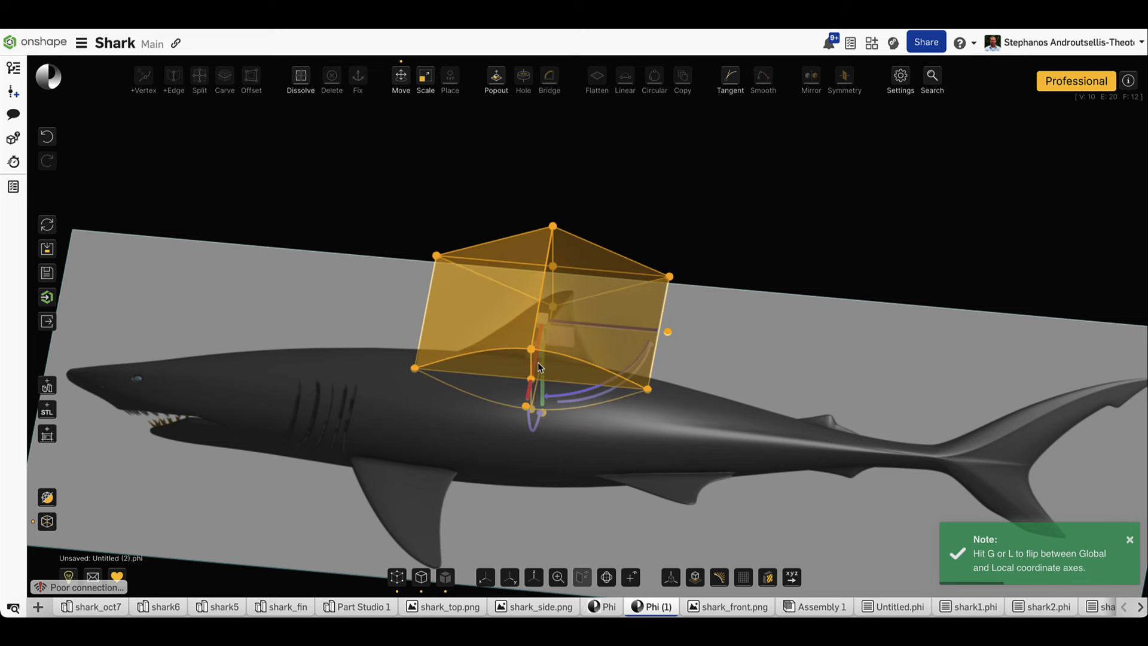
{"action": "left_click", "coordinate": [510, 578]}
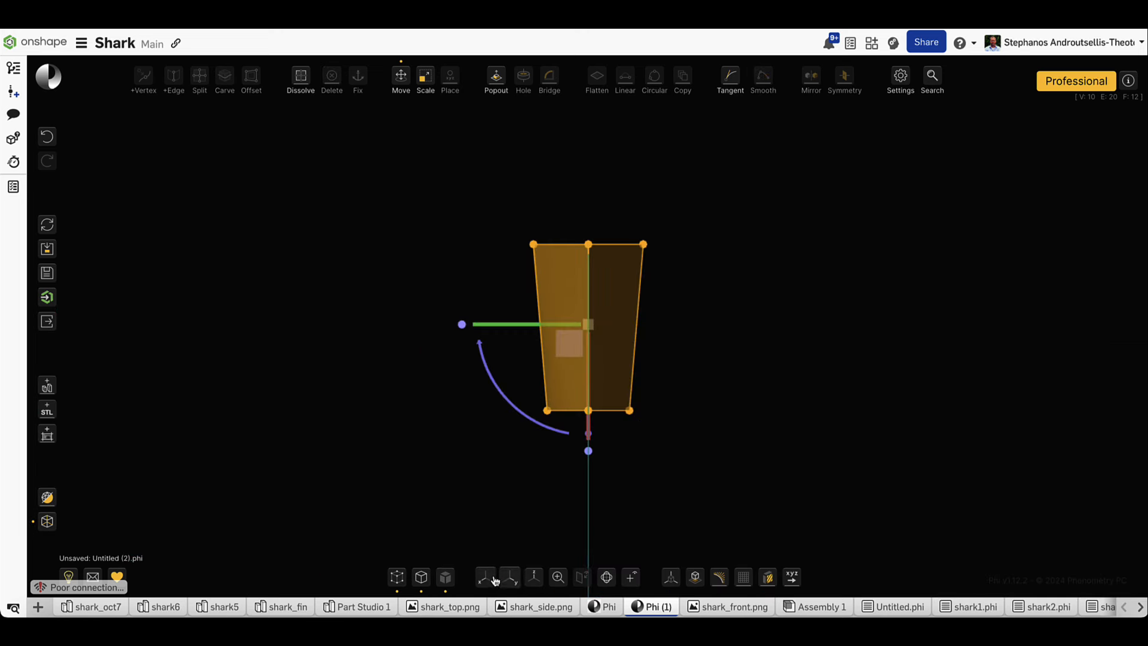
{"action": "left_click", "coordinate": [485, 577]}
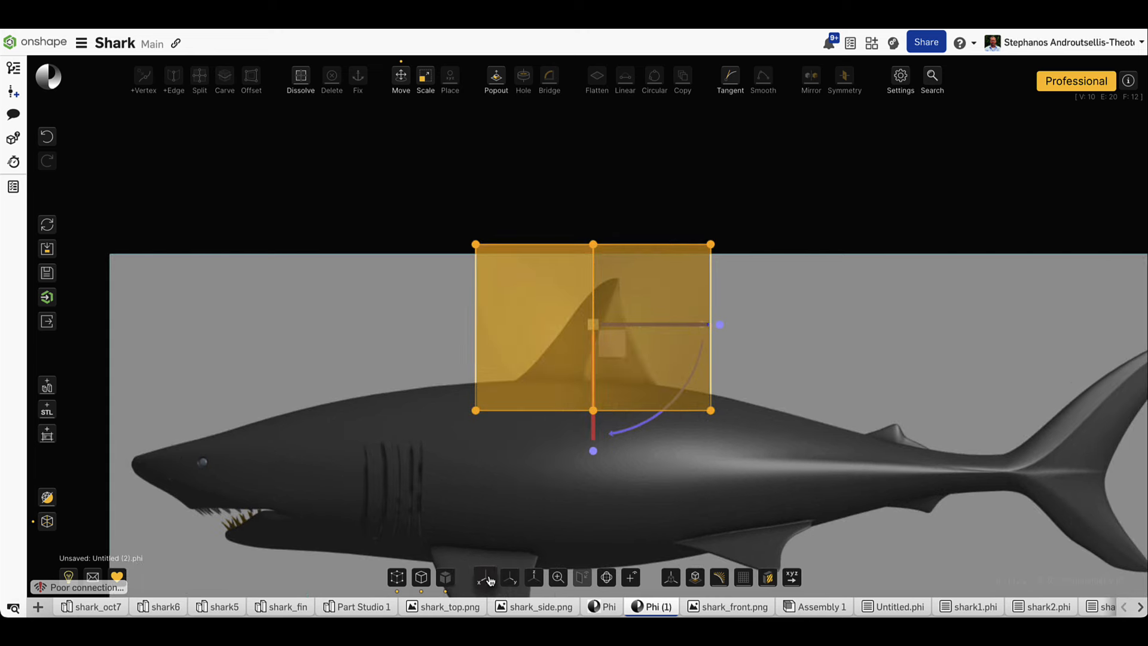
{"action": "left_click", "coordinate": [824, 301]}
Try deleting only the edge loop around the block's top face while keeping its vertices, and undo the deletion
{"action": "right_click_drag", "start_coordinate": [666, 259], "coordinate": [671, 281]}
{"action": "left_click", "coordinate": [641, 262], "text": "shift"}
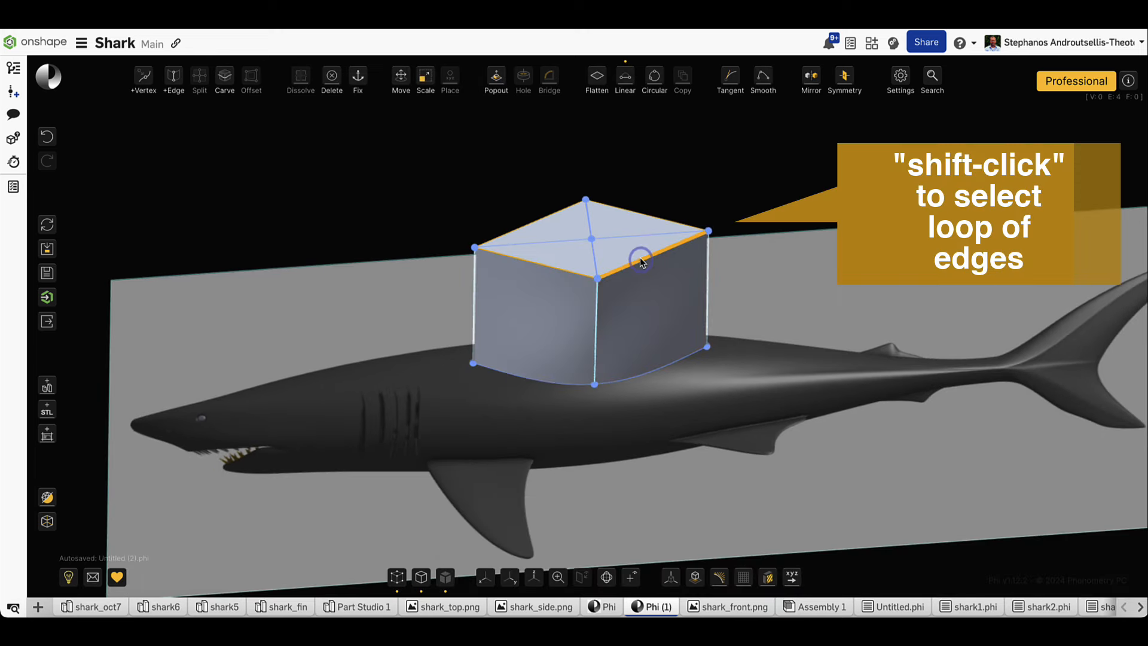
{"action": "key", "text": "Delete"}
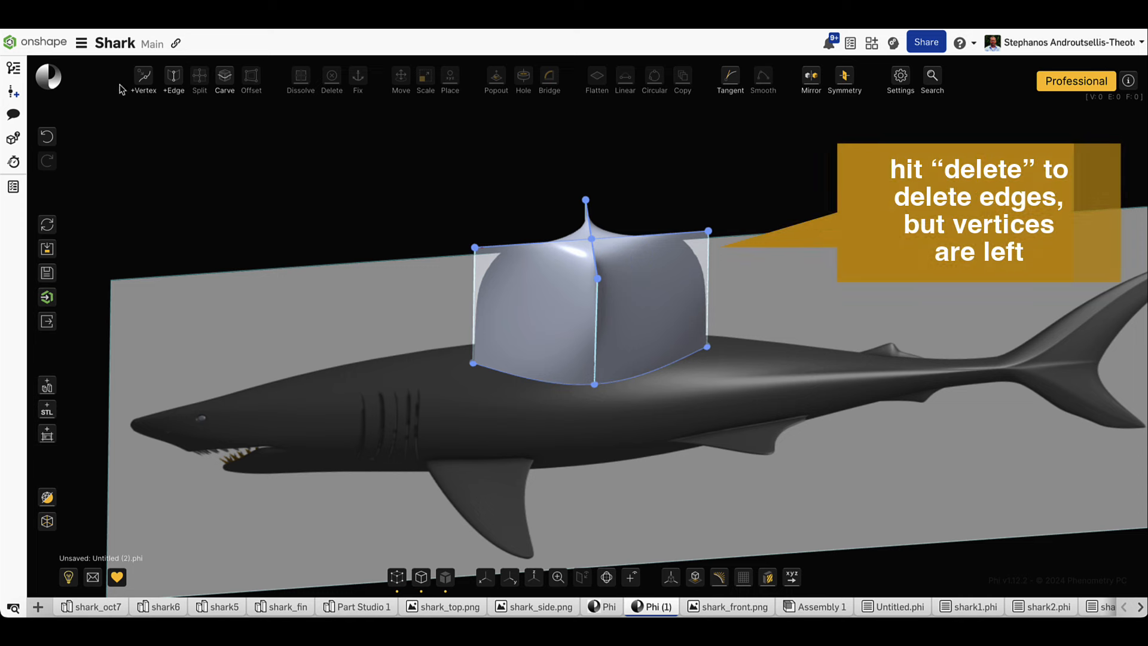
{"action": "left_click", "coordinate": [51, 139]}
Delete the top face's edge loop together with its vertices, and sharpen the transitions along the resulting dome's profile edges
{"action": "left_click", "coordinate": [628, 263], "text": "shift"}
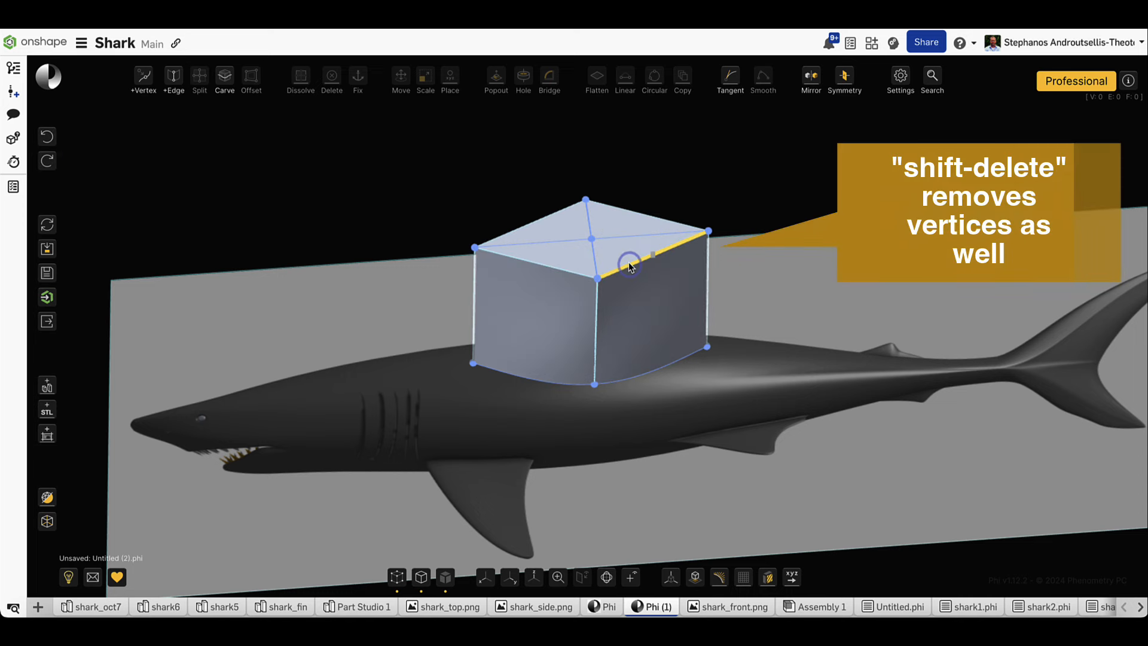
{"action": "key", "text": "shift+Delete"}
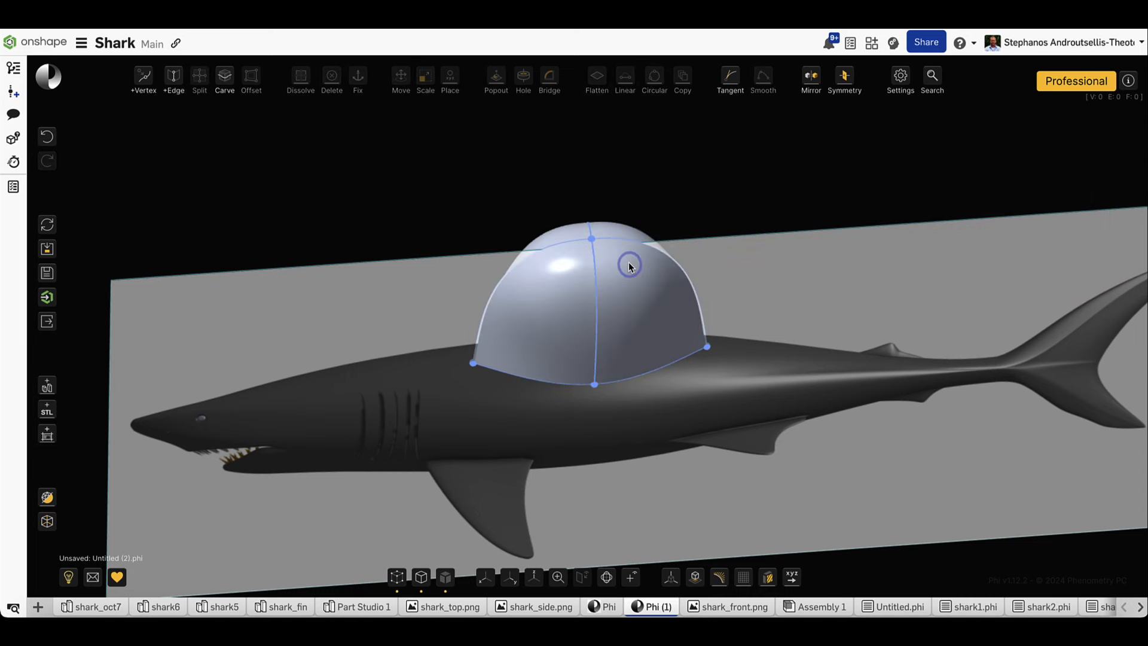
{"action": "left_click", "coordinate": [571, 244]}
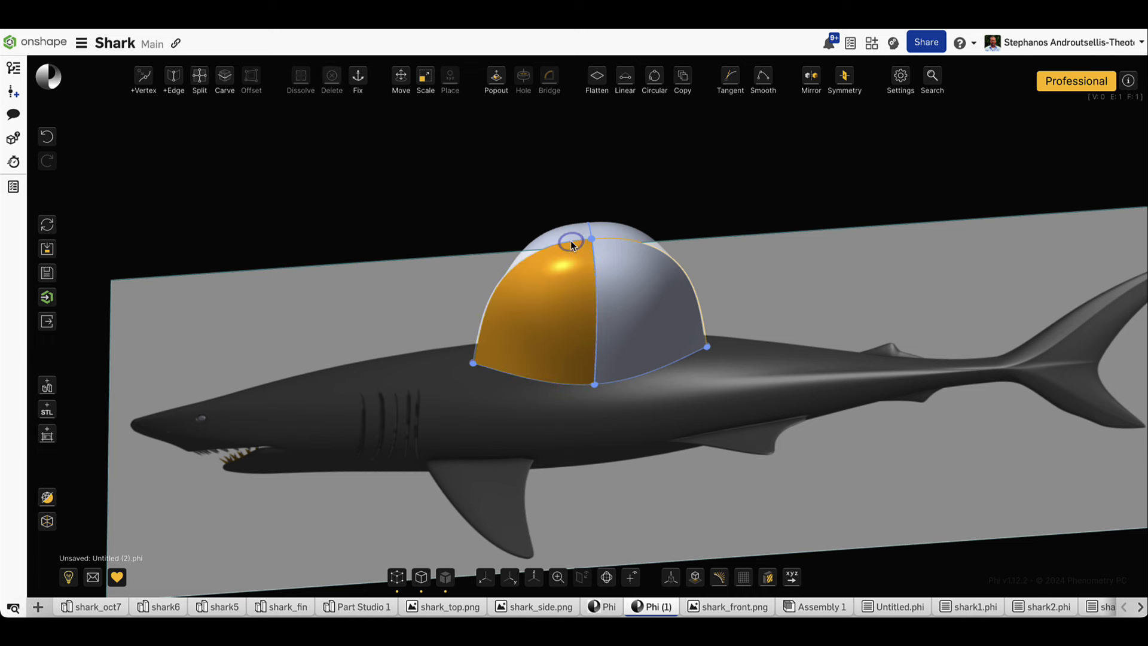
{"action": "left_click", "coordinate": [570, 242]}
{"action": "left_click", "coordinate": [763, 78]}
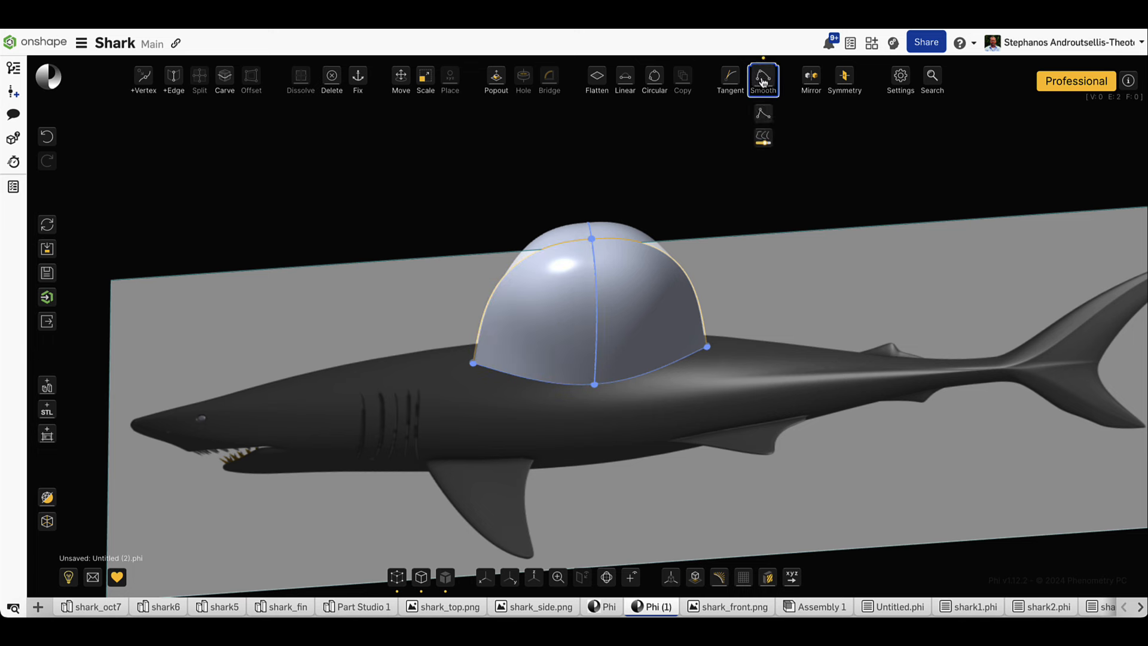
{"action": "left_click", "coordinate": [761, 116]}
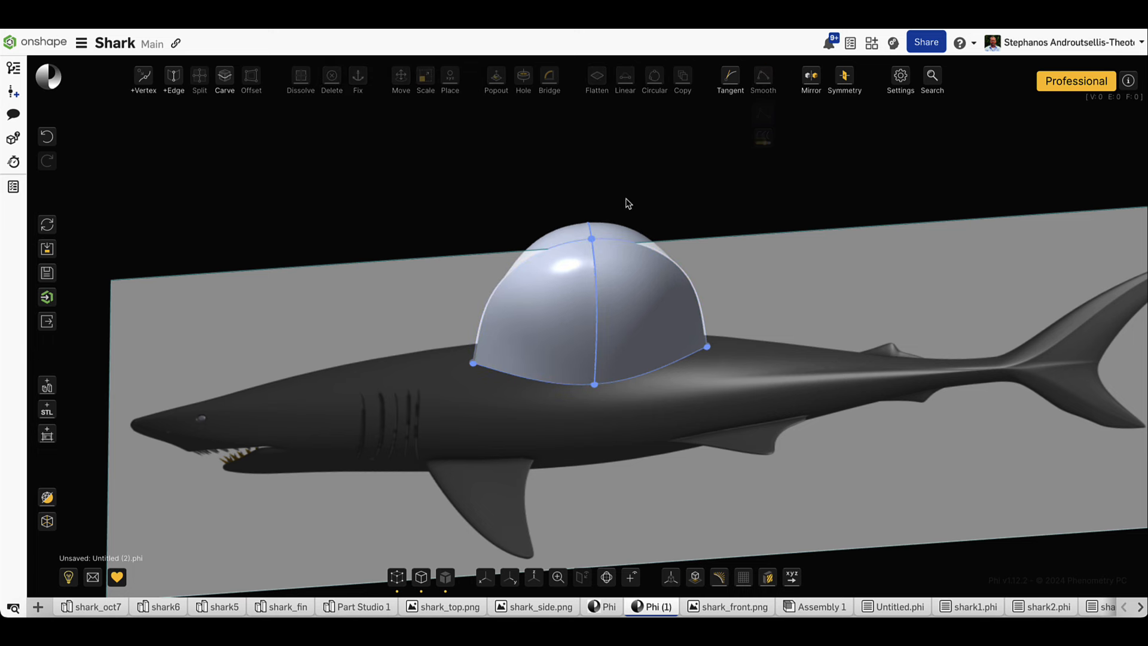
{"action": "left_click", "coordinate": [590, 251]}
{"action": "left_click", "coordinate": [763, 76]}
{"action": "left_click", "coordinate": [759, 112]}
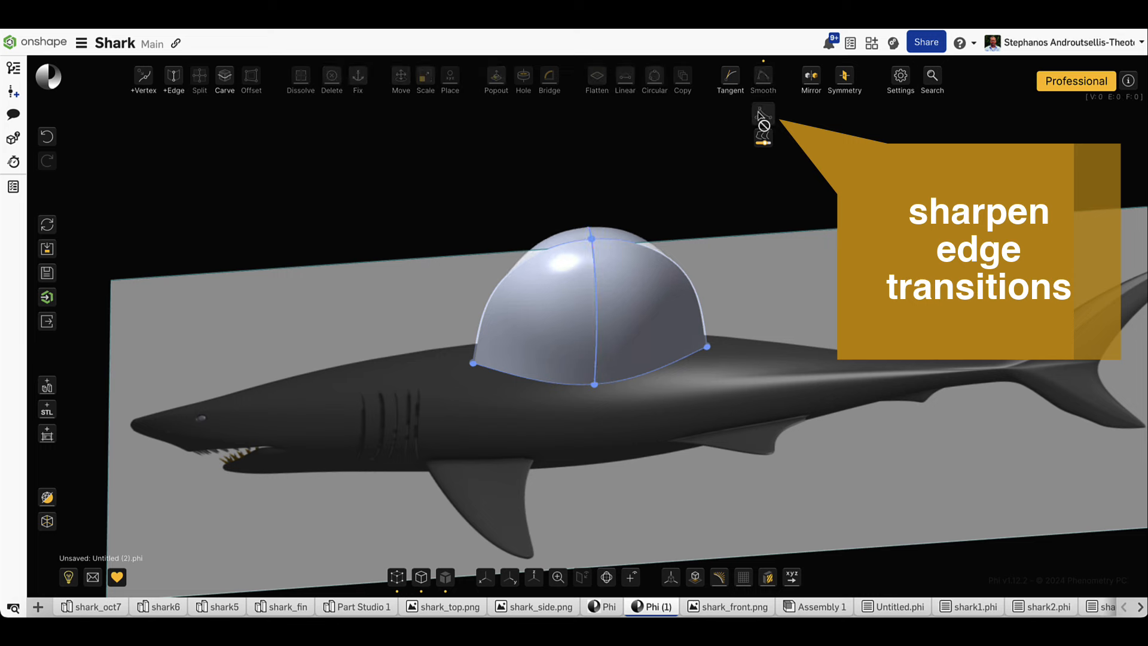
Move the dome's top vertex onto the dorsal fin's tip in the side reference image and make the faces see-through
{"action": "left_click", "coordinate": [484, 577]}
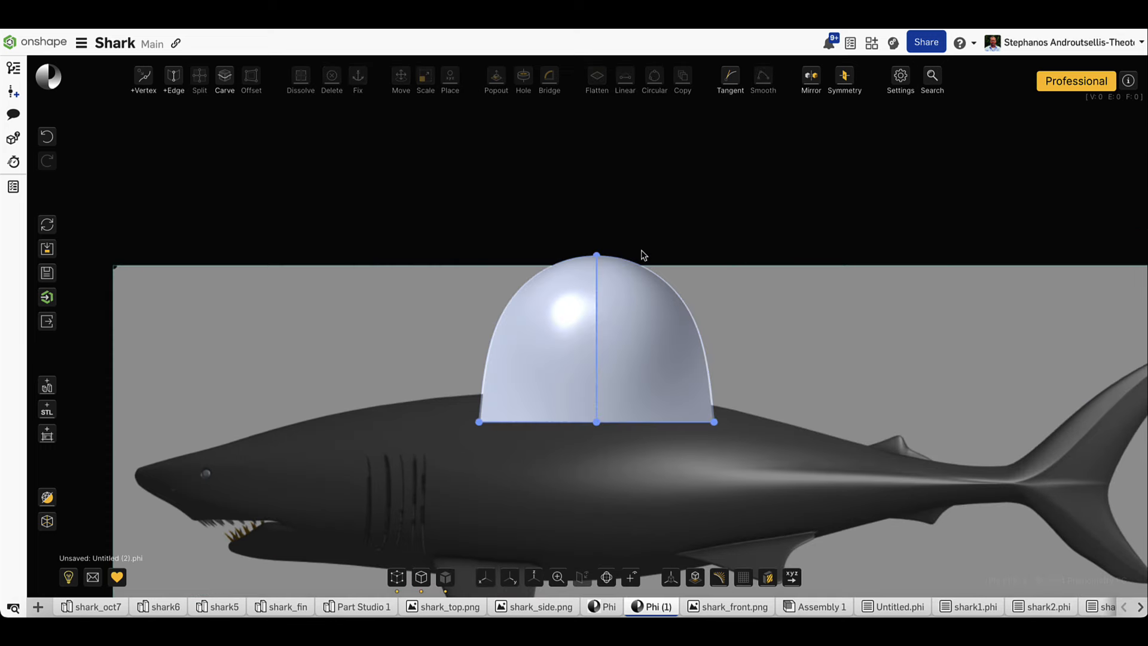
{"action": "left_click_drag", "start_coordinate": [597, 252], "coordinate": [622, 289]}
{"action": "left_click", "coordinate": [50, 524]}
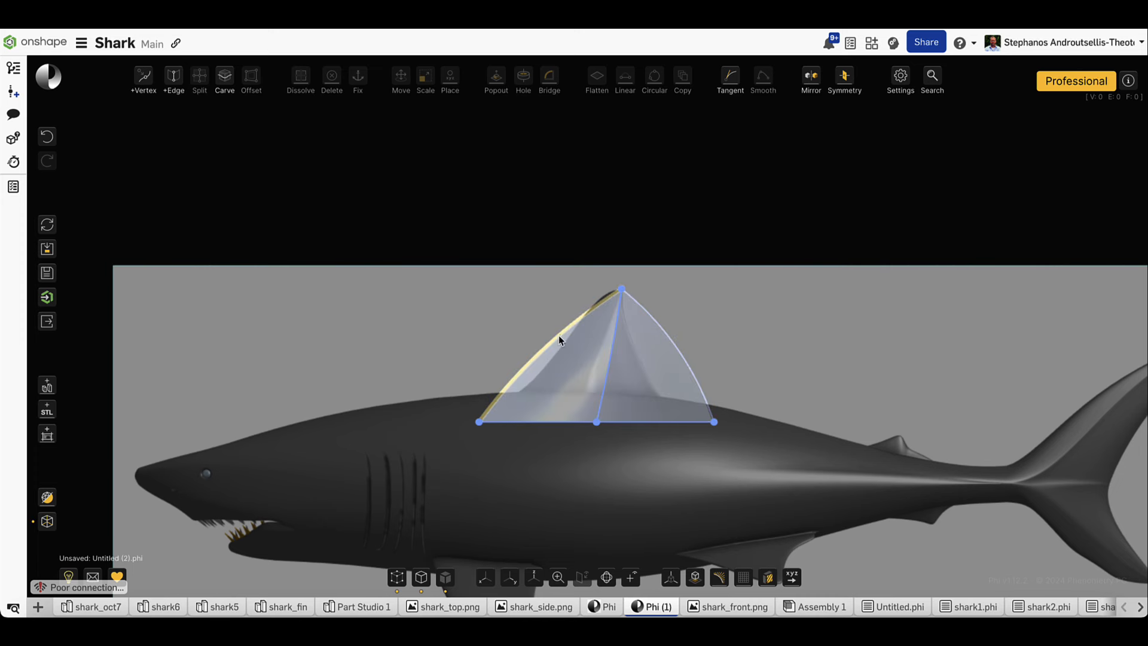
Fit the front base corner to the fin's base and shape the leading edge with two added points following the reference outline
{"action": "left_click_drag", "start_coordinate": [496, 410], "coordinate": [528, 390]}
{"action": "scroll", "coordinate": [568, 336], "scroll_direction": "up", "scroll_amount": 3}
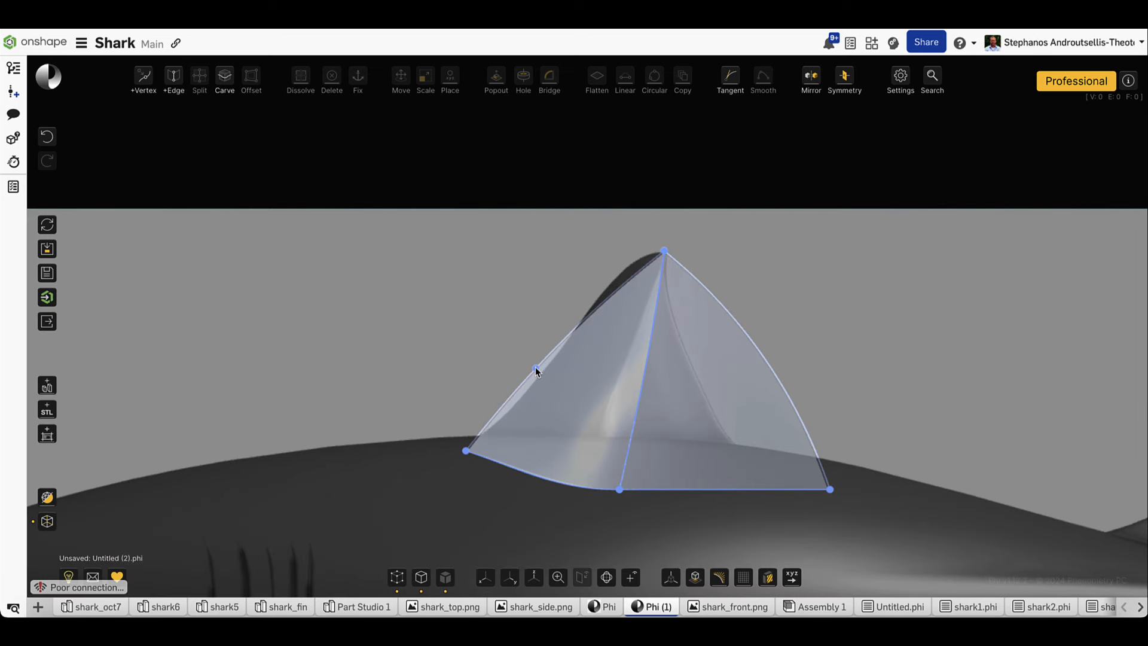
{"action": "left_click_drag", "start_coordinate": [536, 367], "coordinate": [538, 378]}
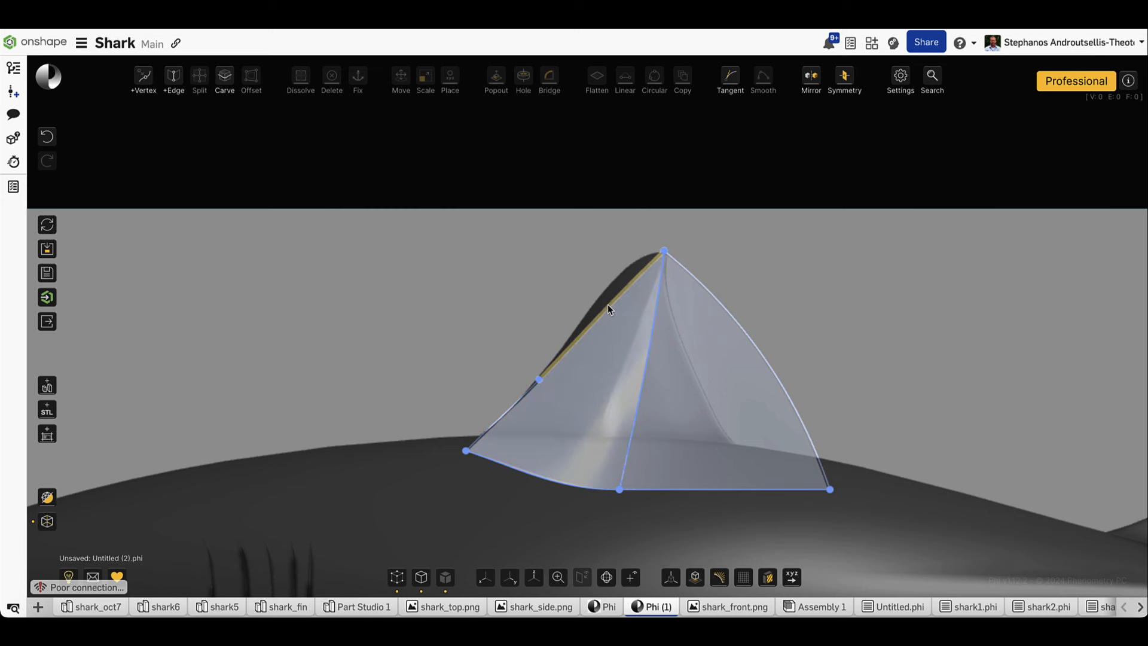
{"action": "left_click_drag", "start_coordinate": [608, 303], "coordinate": [612, 279]}
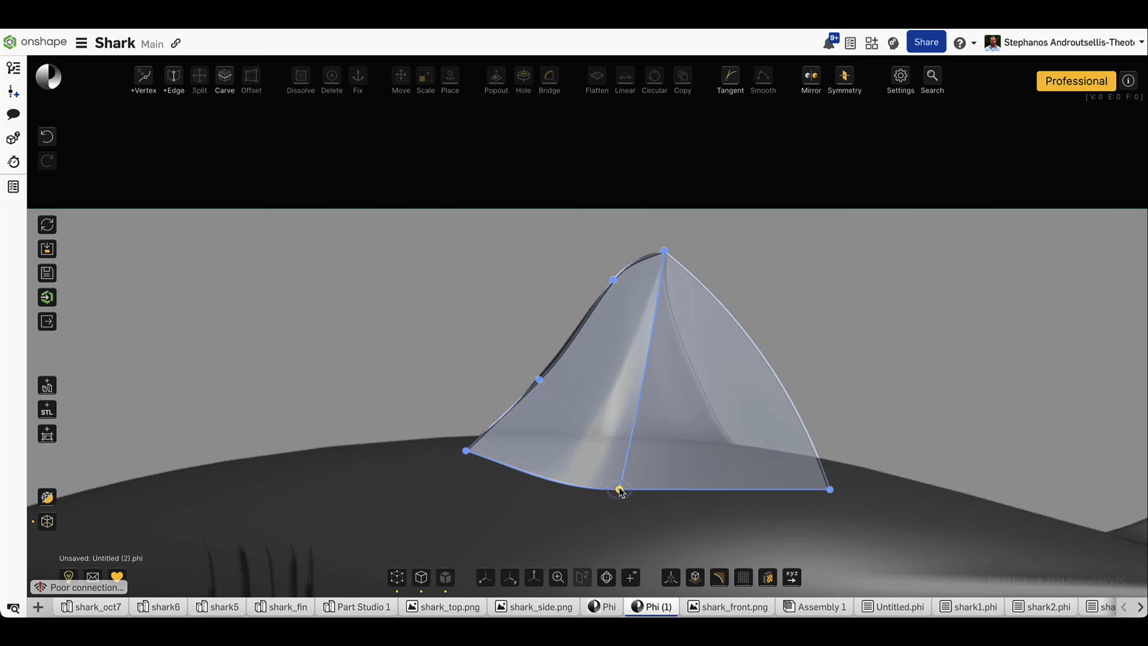
Move the middle and rear base vertices onto the fin's base line and bend the trailing and middle edges to the fin's curve
{"action": "left_click_drag", "start_coordinate": [600, 514], "coordinate": [647, 423]}
{"action": "key", "text": "m"}
{"action": "left_click", "coordinate": [783, 551]}
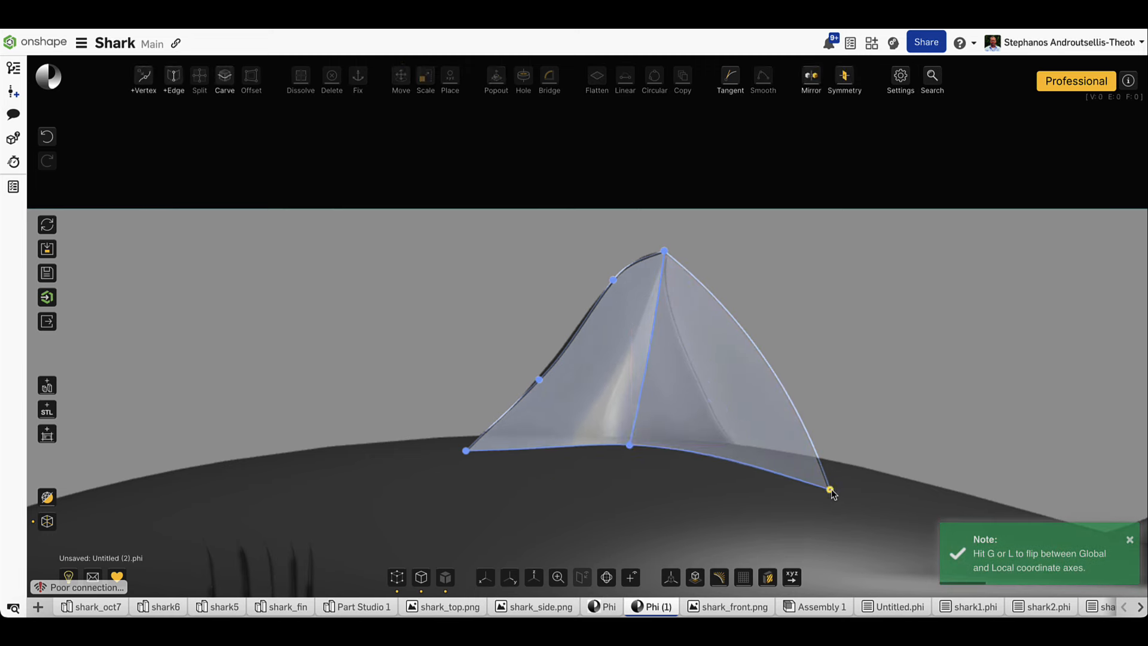
{"action": "left_click_drag", "start_coordinate": [831, 491], "coordinate": [744, 452]}
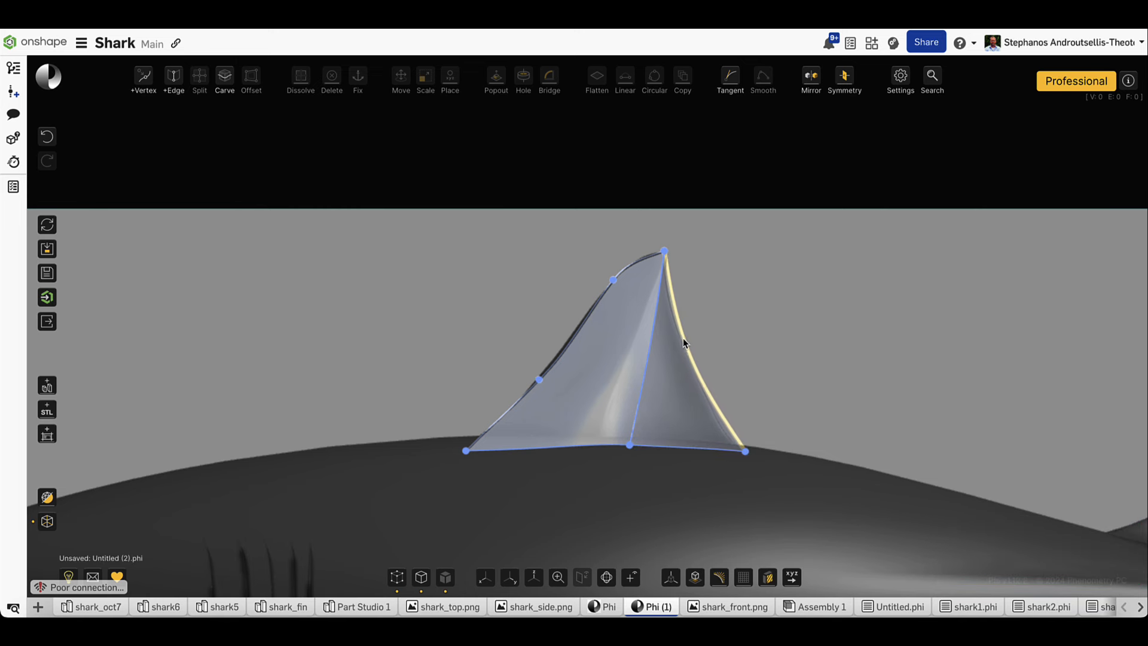
{"action": "left_click_drag", "start_coordinate": [649, 343], "coordinate": [629, 343]}
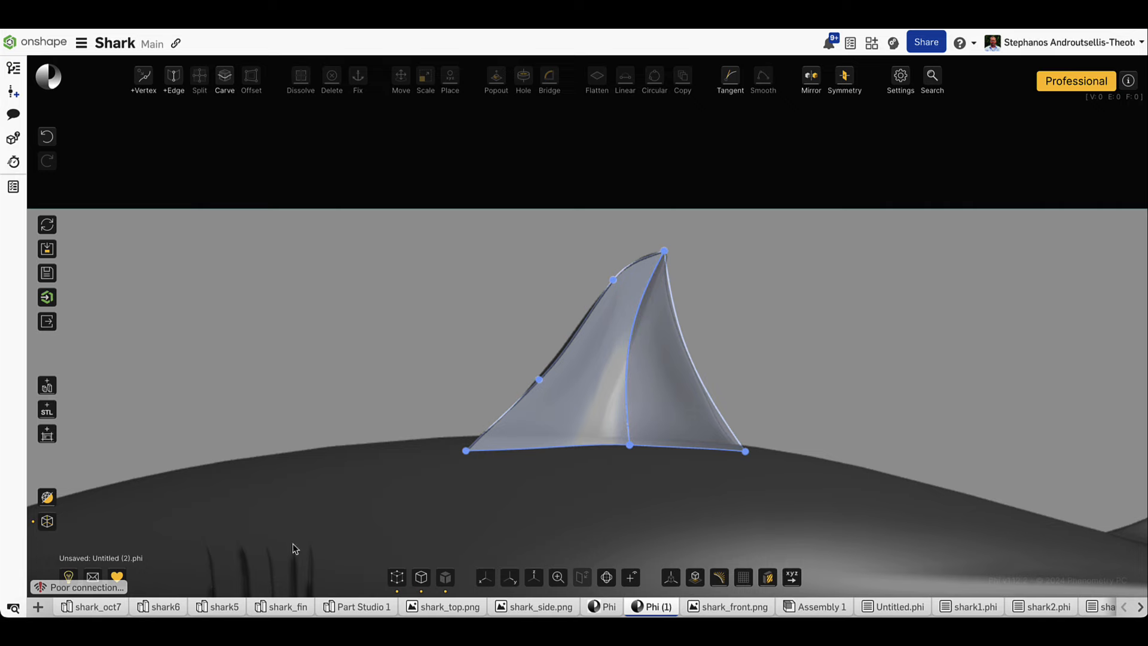
Scale the entire fin down in thickness from the top view to make it slimmer
{"action": "mouse_move", "coordinate": [574, 464]}
{"action": "right_mouse_down"}
{"action": "mouse_move", "coordinate": [475, 467]}
{"action": "mouse_move", "coordinate": [539, 457]}
{"action": "mouse_move", "coordinate": [590, 479]}
{"action": "mouse_move", "coordinate": [585, 493]}
{"action": "right_mouse_up"}
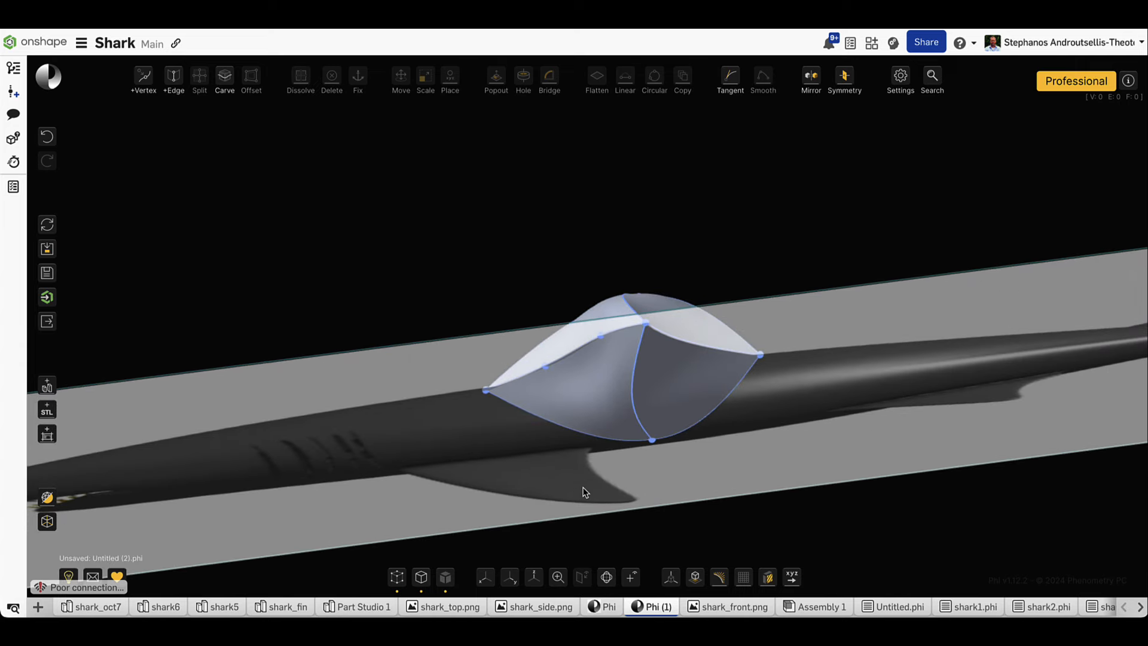
{"action": "key", "text": "a"}
{"action": "left_click", "coordinate": [535, 583]}
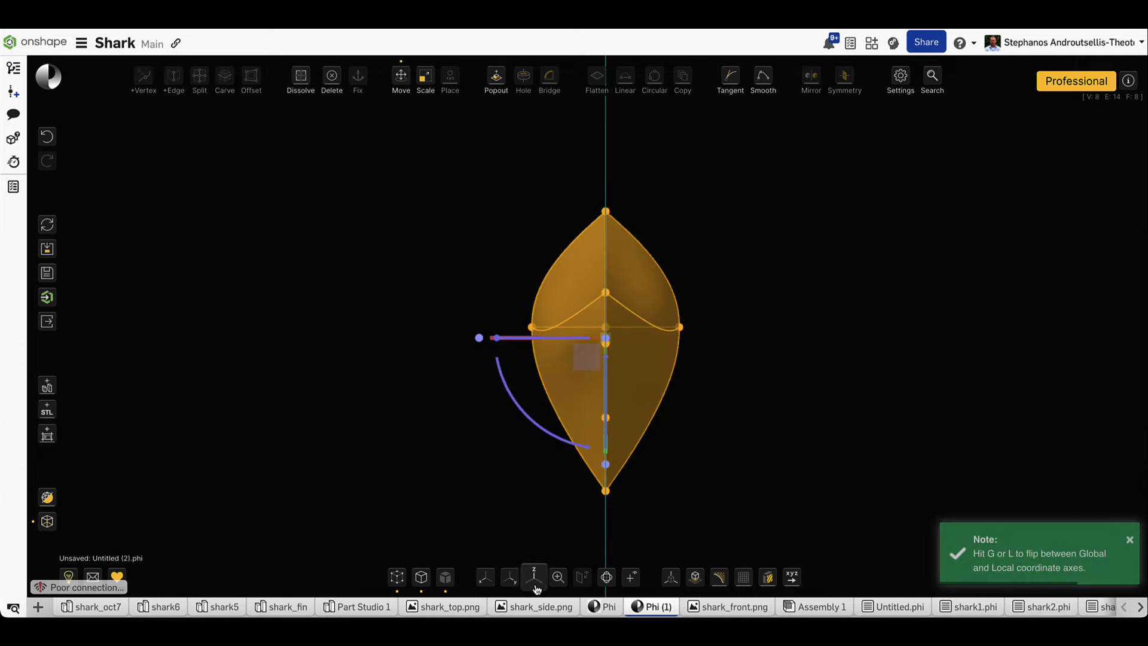
{"action": "left_click_drag", "start_coordinate": [479, 338], "coordinate": [568, 340]}
{"action": "left_click", "coordinate": [753, 399]}
{"action": "right_click_drag", "start_coordinate": [752, 399], "coordinate": [679, 368]}
Open the list of saved Phi models that can be added to the main Phi workspace, and return to the Phi (1) workspace
{"action": "left_click", "coordinate": [605, 606]}
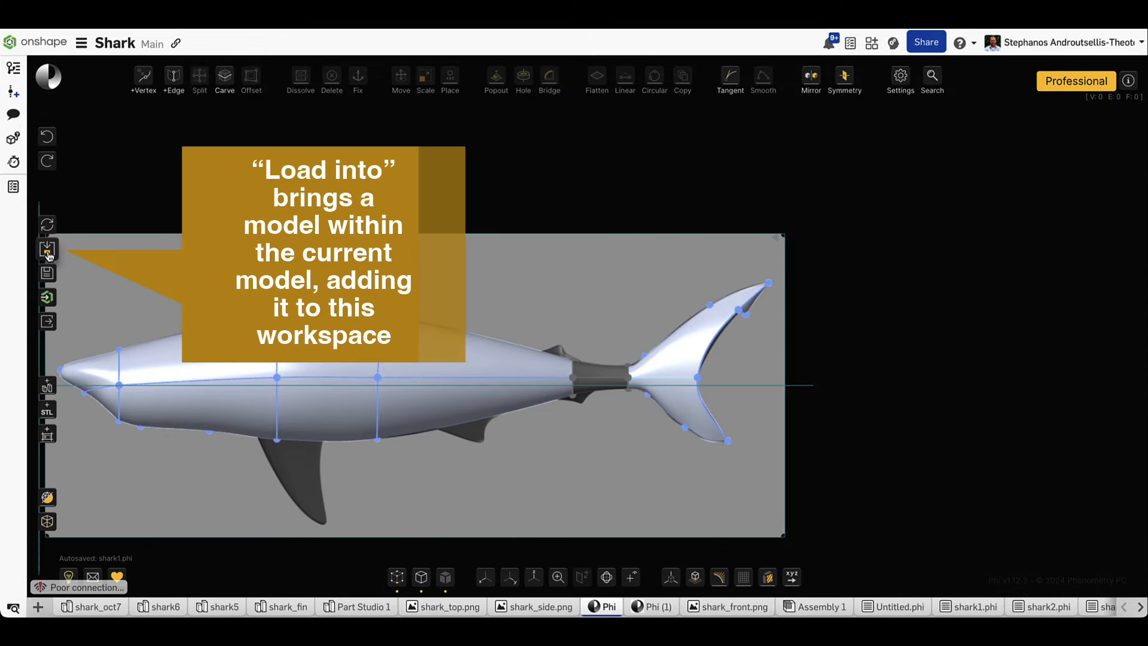
{"action": "left_click", "coordinate": [47, 251]}
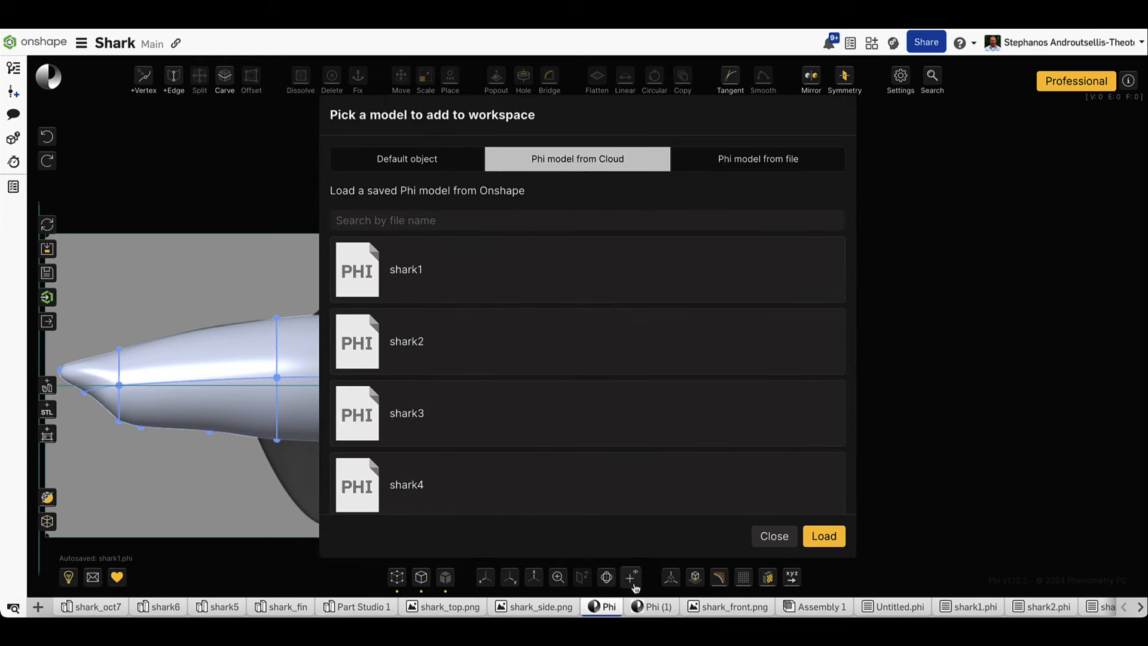
{"action": "left_click", "coordinate": [646, 605]}
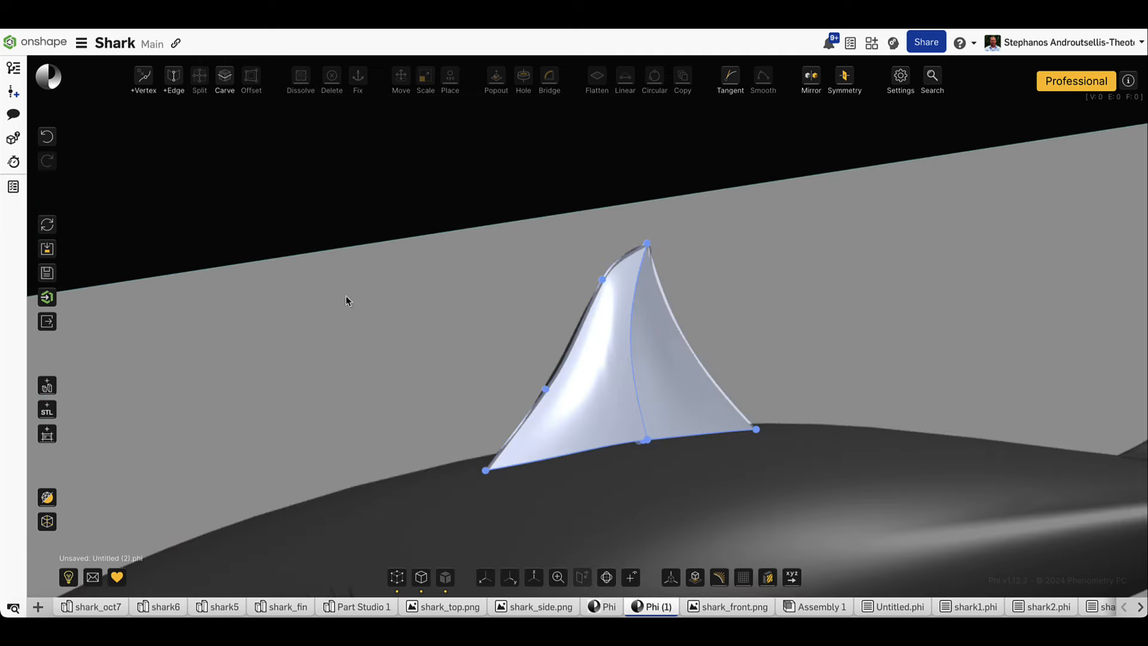
Save the dorsal fin model in Onshape under the name fin_top
{"action": "left_click", "coordinate": [47, 272]}
{"action": "left_click", "coordinate": [400, 231]}
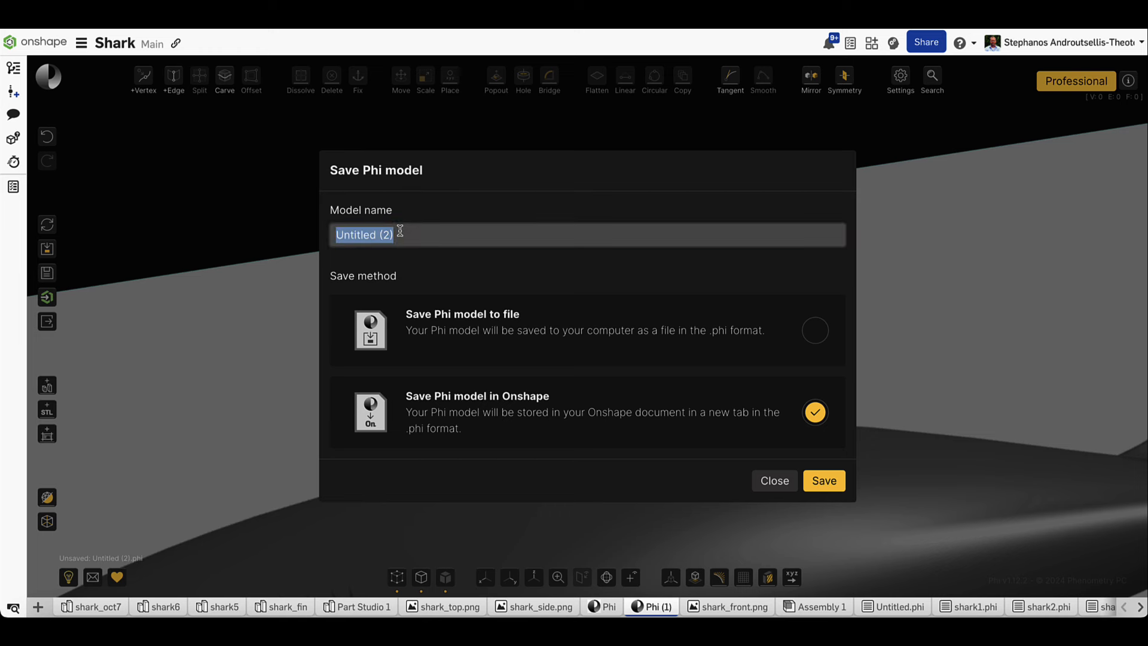
{"action": "type", "text": "sha"}
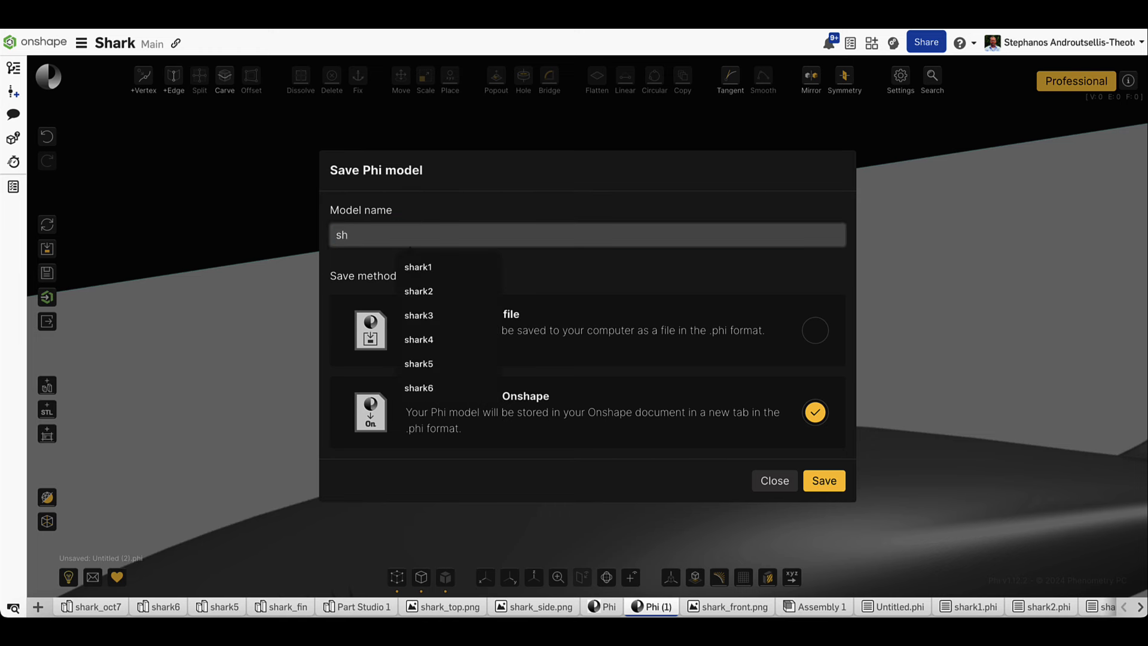
{"action": "key", "text": "BackSpace"}
{"action": "key", "text": "BackSpace"}
{"action": "type", "text": "fin_top"}
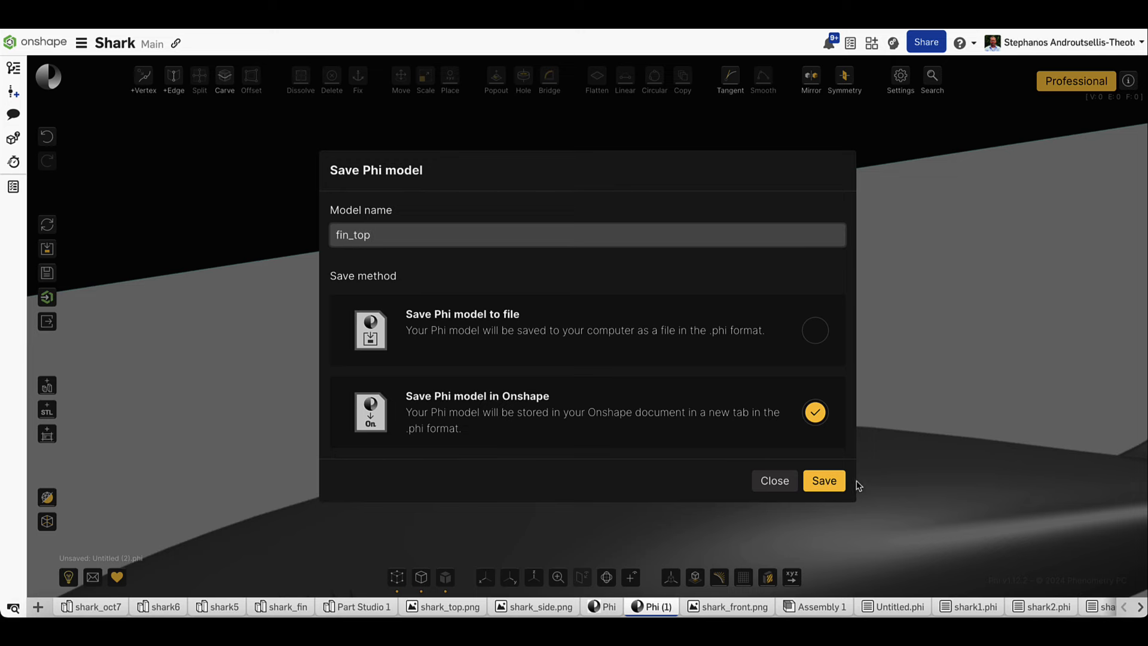
{"action": "left_click", "coordinate": [829, 486]}
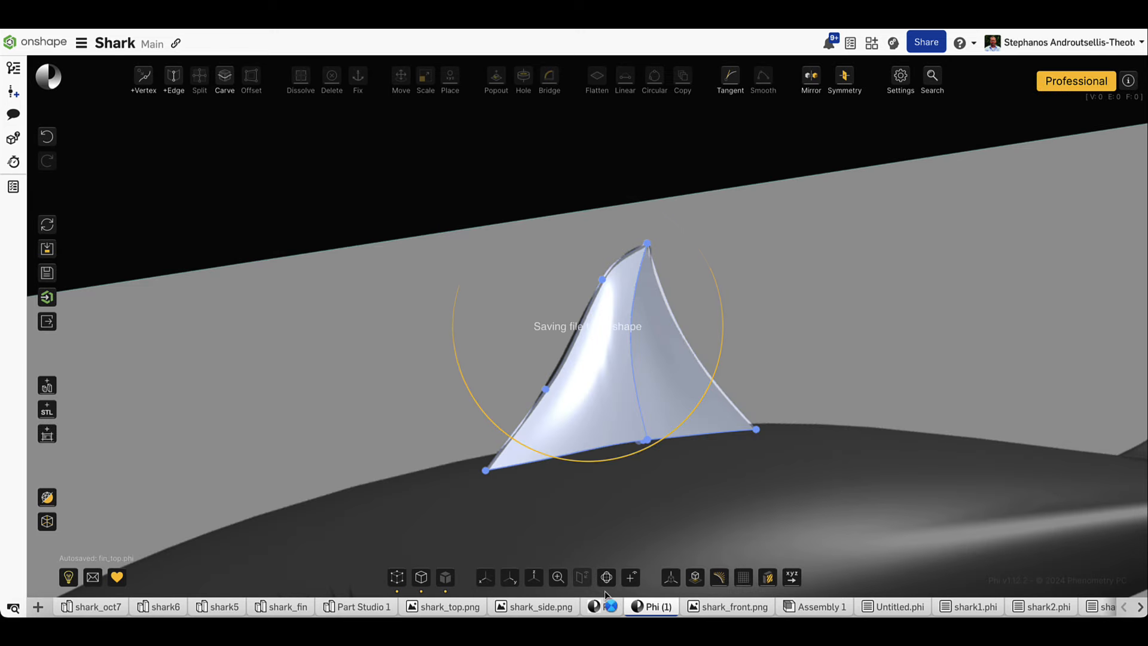
Load the saved fin_top model from the cloud into the main Phi workspace containing the shark body
{"action": "left_click", "coordinate": [594, 606]}
{"action": "left_click", "coordinate": [783, 545]}
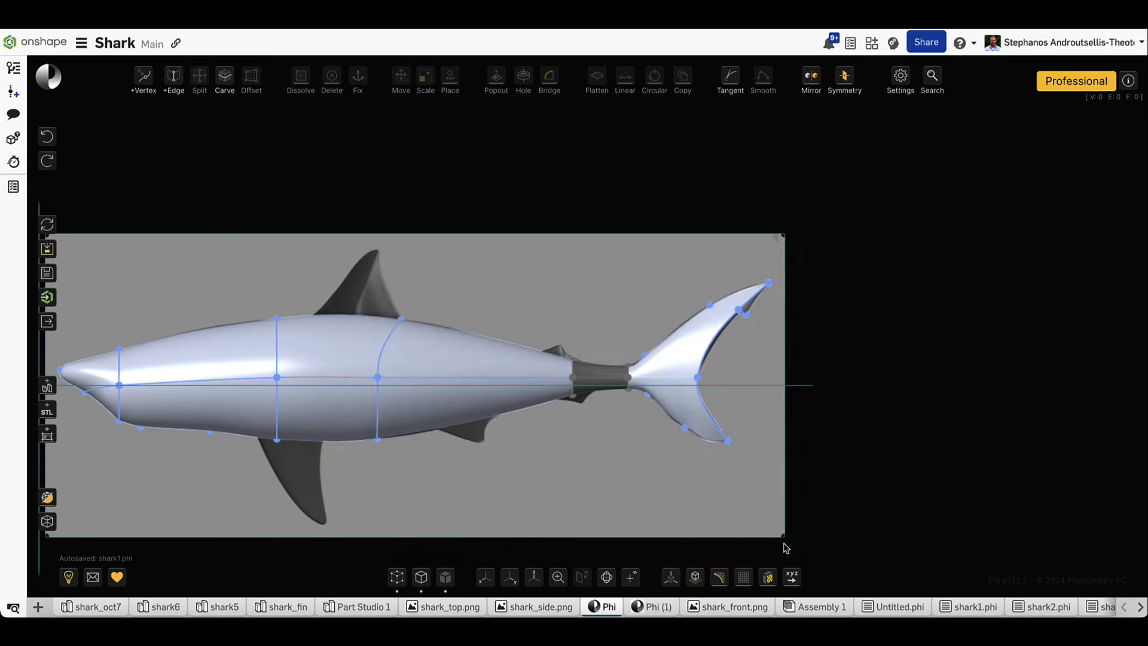
{"action": "left_click", "coordinate": [48, 249]}
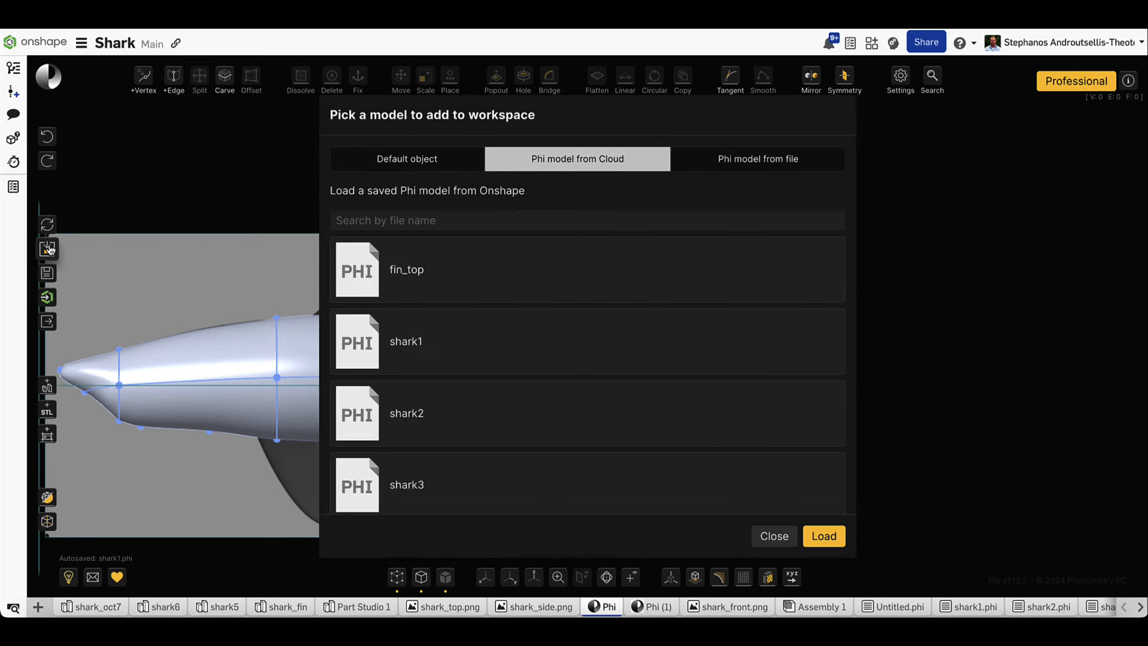
{"action": "left_click", "coordinate": [452, 293]}
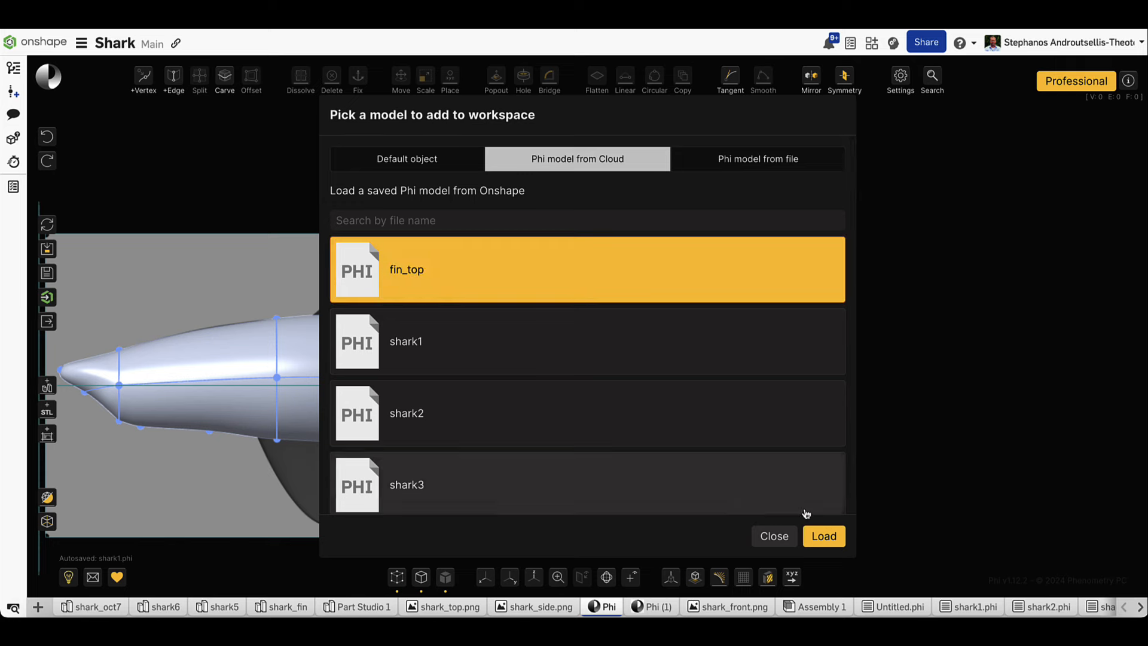
{"action": "left_click", "coordinate": [824, 536]}
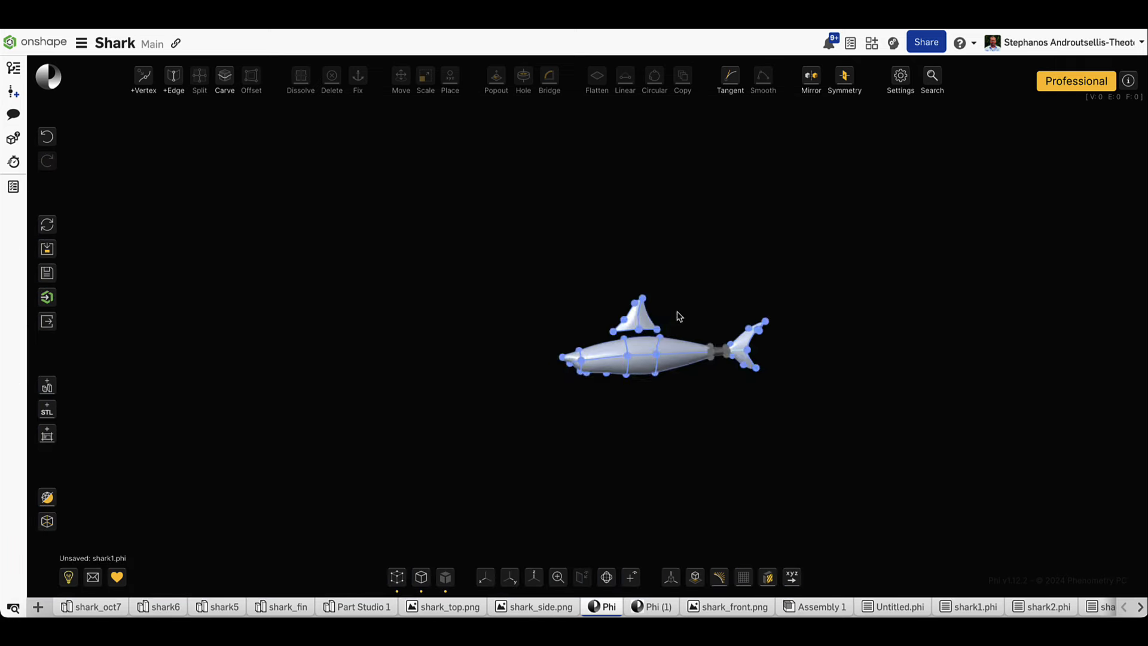
Select the entire loaded dorsal fin and move it down onto the shark's back so its base sinks into the body
{"action": "scroll", "coordinate": [656, 323], "scroll_direction": "up", "scroll_amount": 10}
{"action": "left_click", "coordinate": [620, 328]}
{"action": "double_click", "coordinate": [621, 329]}
{"action": "key", "text": "m"}
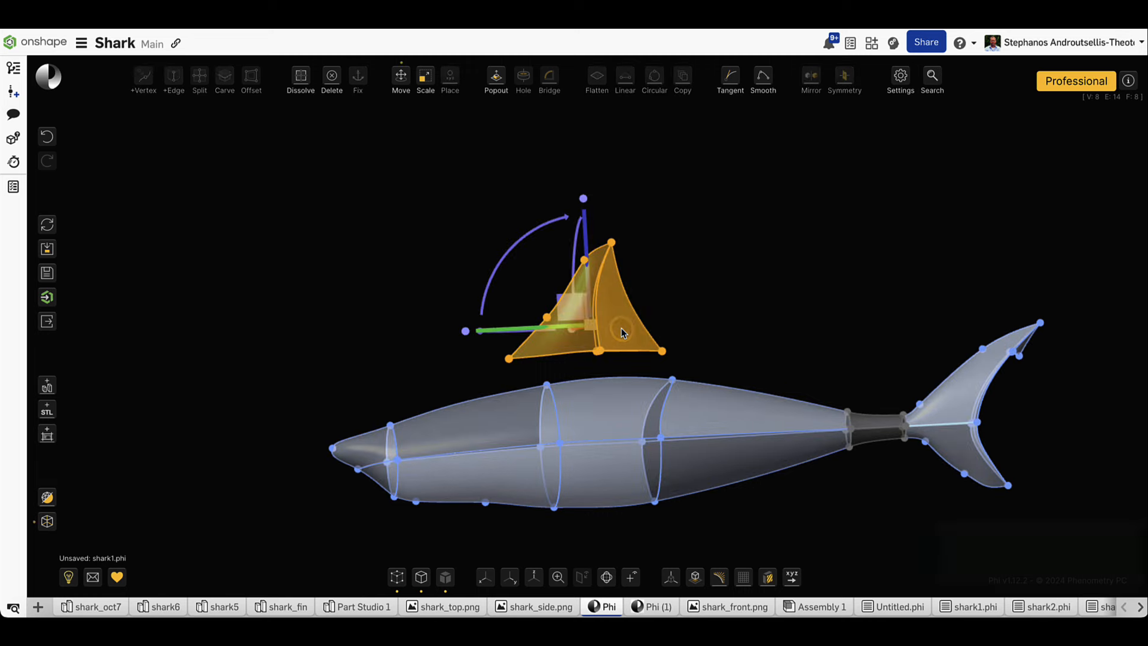
{"action": "left_click_drag", "start_coordinate": [577, 314], "coordinate": [595, 349]}
{"action": "left_click", "coordinate": [706, 328]}
{"action": "mouse_move", "coordinate": [705, 327]}
{"action": "right_mouse_down"}
{"action": "mouse_move", "coordinate": [617, 342]}
{"action": "mouse_move", "coordinate": [687, 336]}
{"action": "mouse_move", "coordinate": [699, 320]}
{"action": "right_mouse_up"}
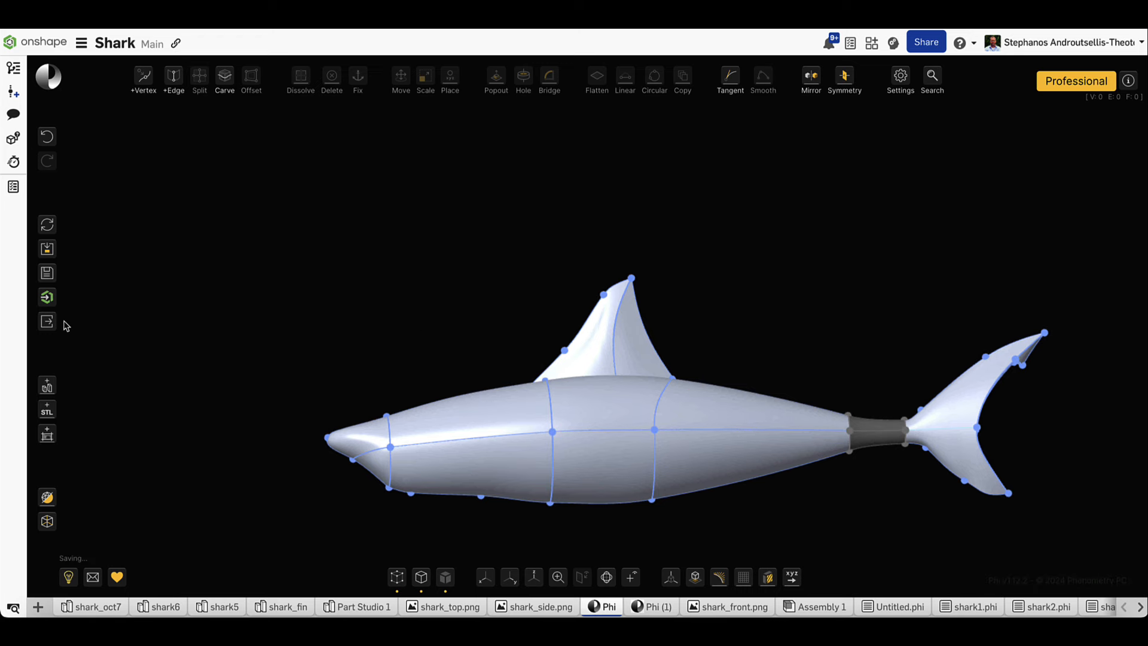
Send the shark model with its dorsal fin to Onshape under the name shark_oct7
{"action": "left_click", "coordinate": [51, 297]}
{"action": "left_click", "coordinate": [534, 336]}
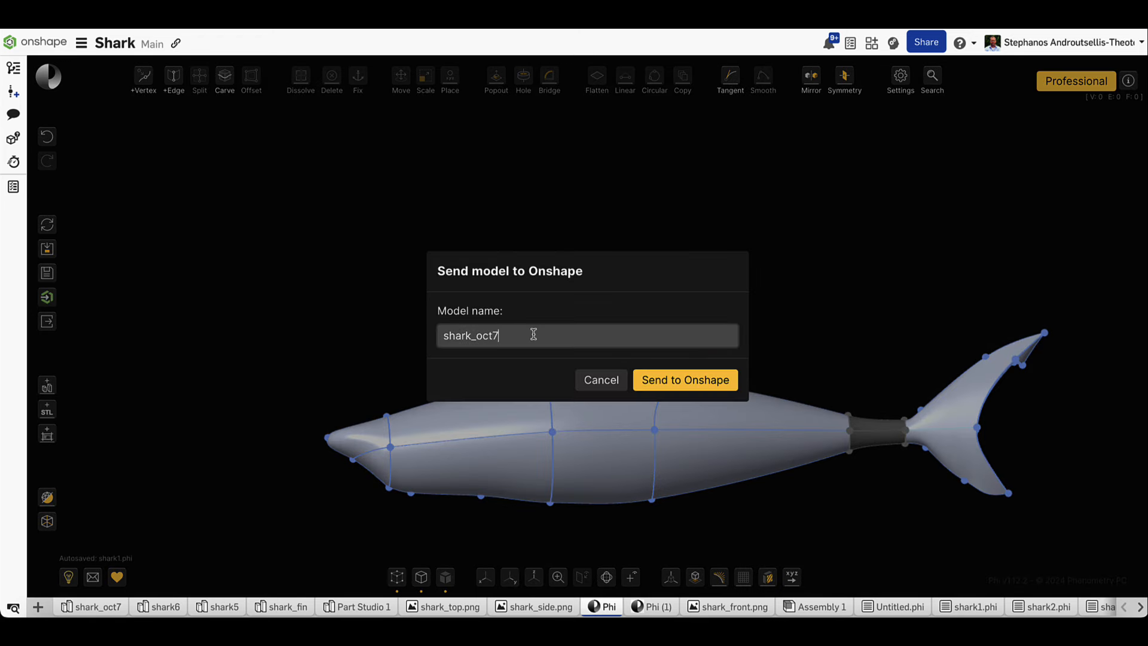
{"action": "left_click", "coordinate": [685, 379]}
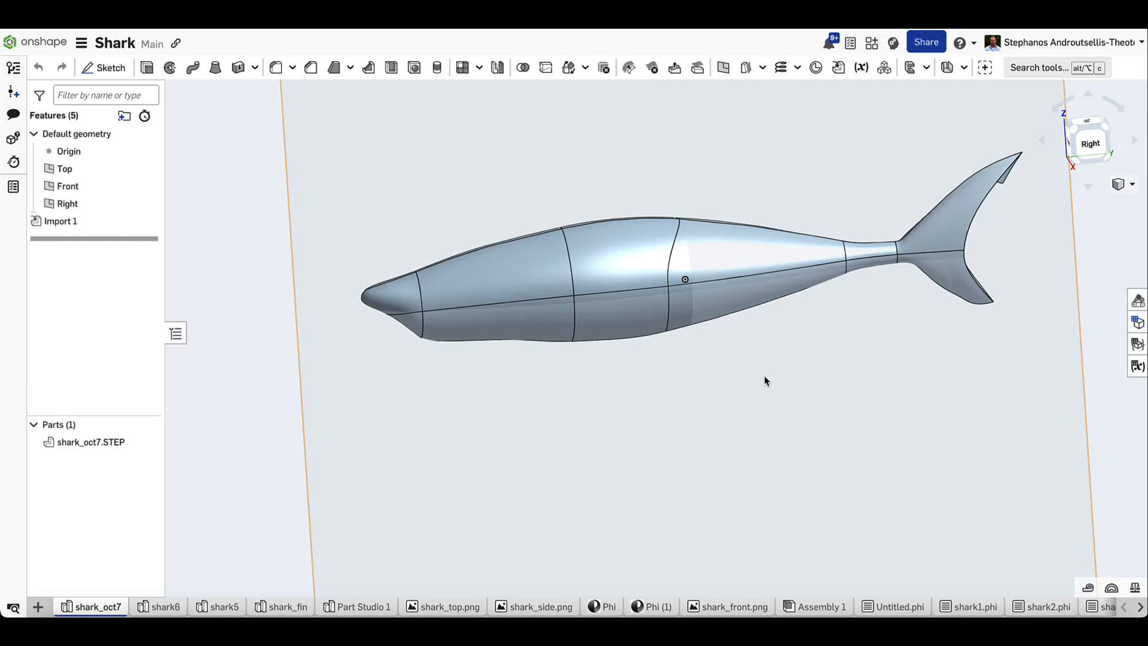
Unite the shark body and the dorsal fin into one part with a Boolean union
{"action": "mouse_move", "coordinate": [764, 376]}
{"action": "right_mouse_down"}
{"action": "mouse_move", "coordinate": [805, 397]}
{"action": "mouse_move", "coordinate": [768, 384]}
{"action": "mouse_move", "coordinate": [777, 372]}
{"action": "right_mouse_up"}
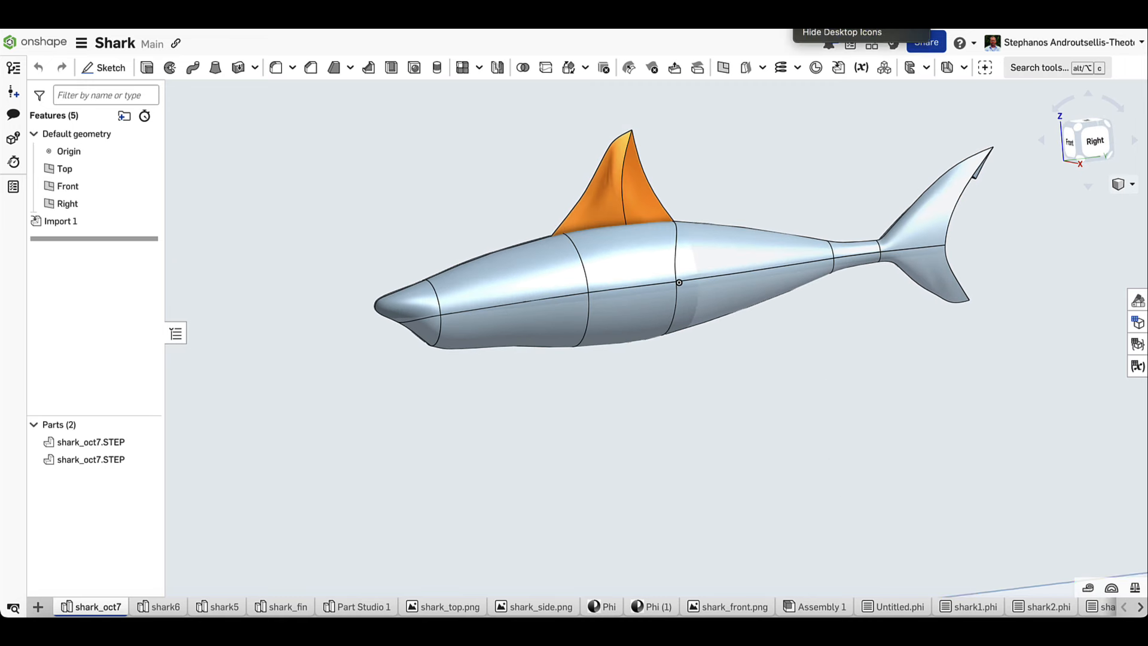
{"action": "left_click", "coordinate": [522, 71]}
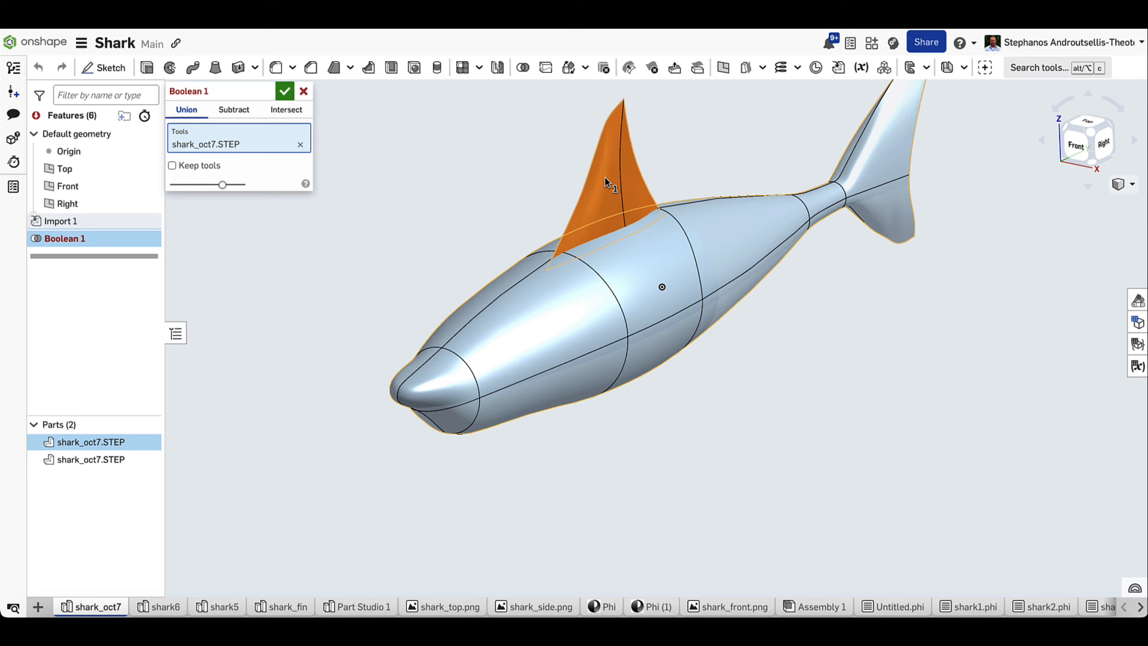
{"action": "left_click", "coordinate": [604, 178]}
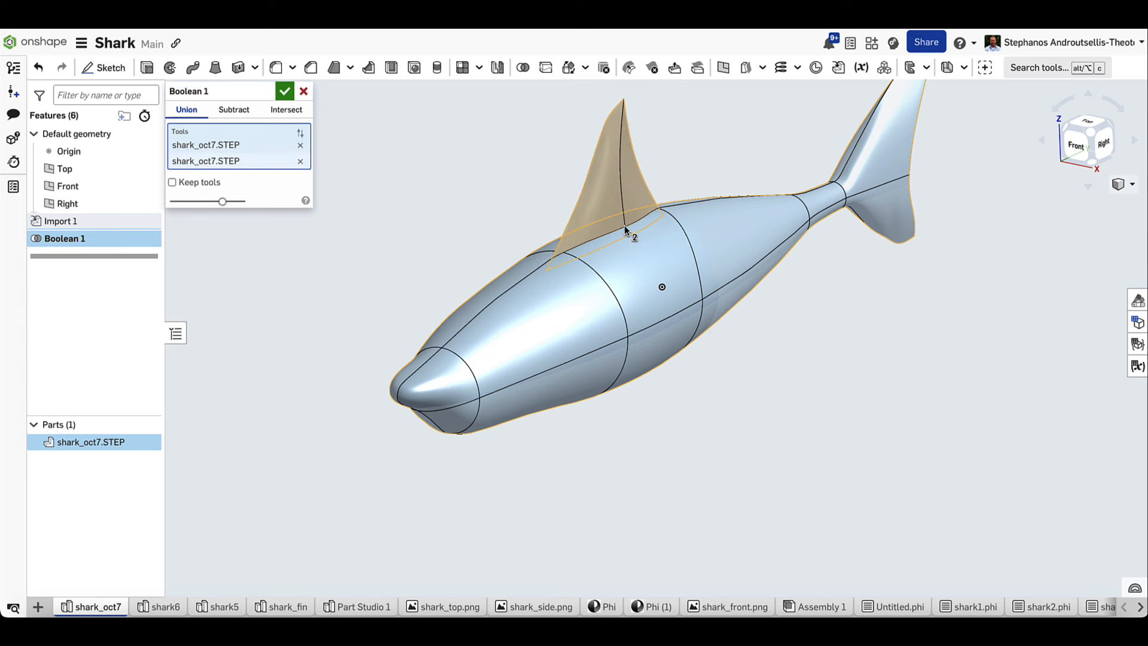
{"action": "left_click", "coordinate": [639, 261]}
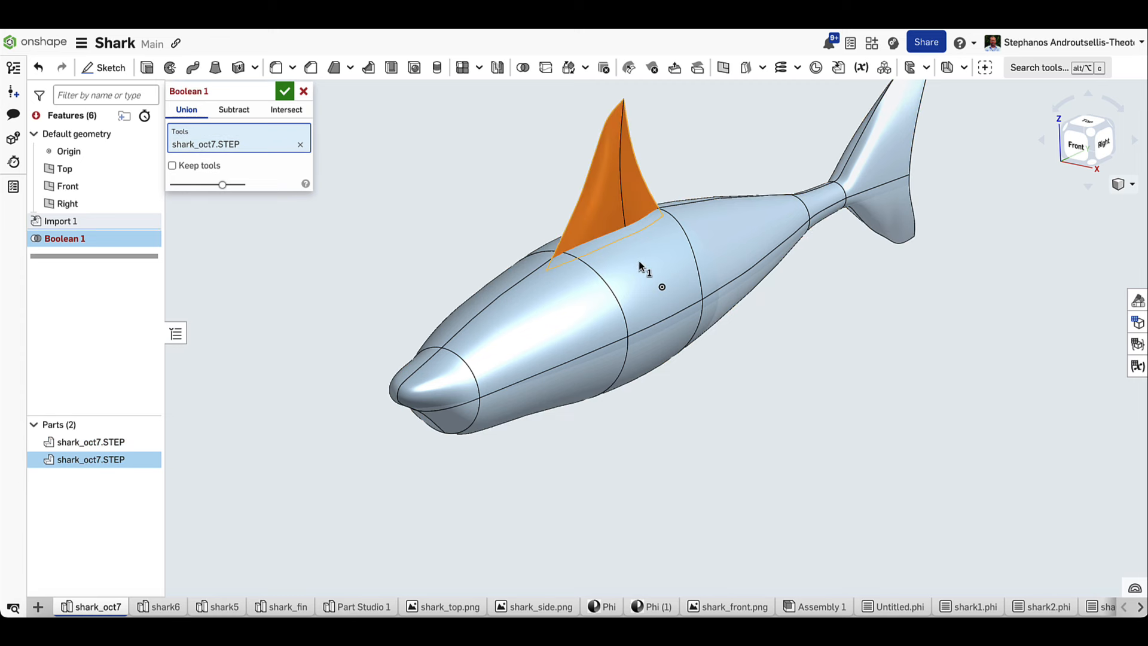
{"action": "left_click", "coordinate": [639, 264]}
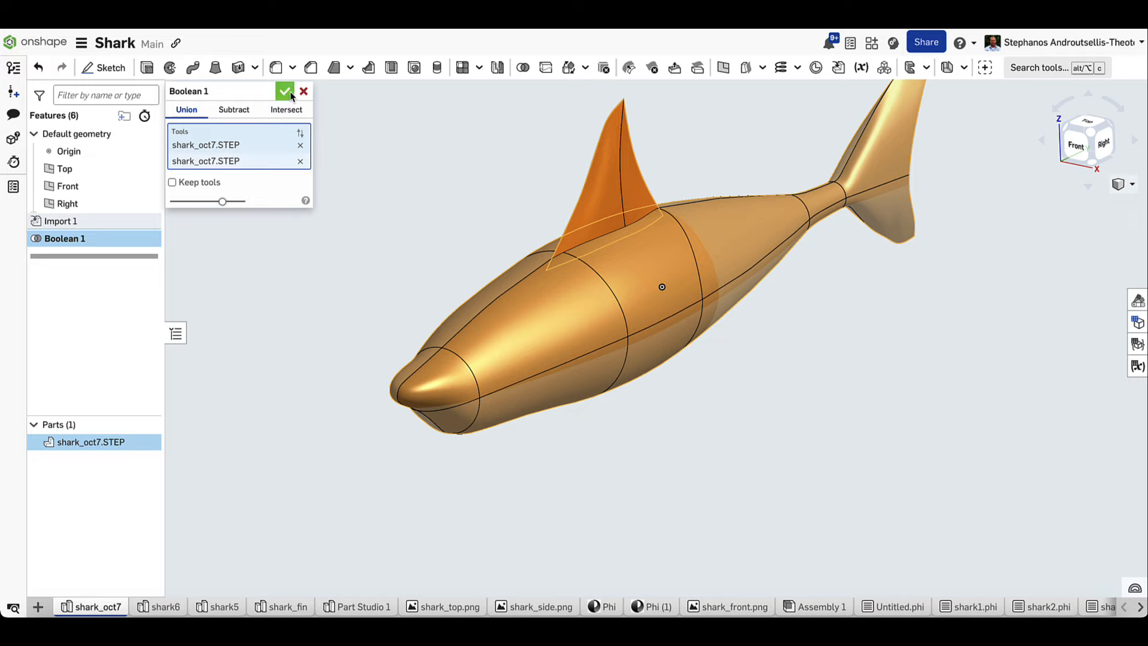
{"action": "left_click", "coordinate": [284, 91]}
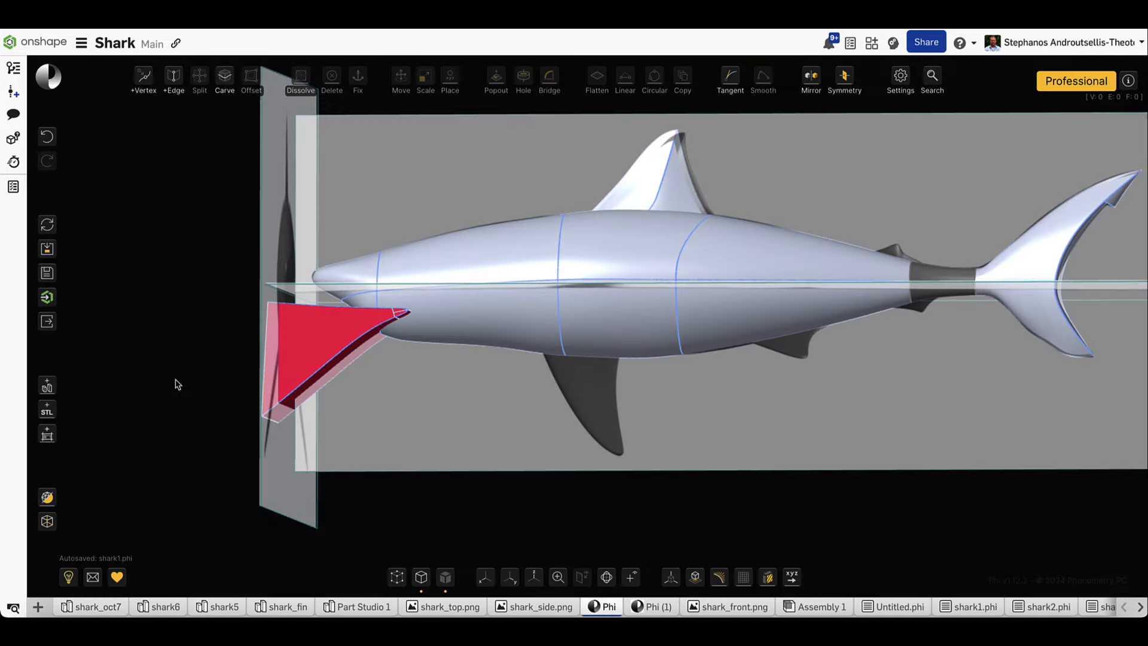
Send the Phi model with the wedge-shaped mouth cutter to Onshape as shark_oct7 and open the shark_oct7 part studio
{"action": "mouse_move", "coordinate": [177, 384]}
{"action": "middle_mouse_down"}
{"action": "mouse_move", "coordinate": [218, 393]}
{"action": "mouse_move", "coordinate": [174, 393]}
{"action": "middle_mouse_up"}
{"action": "left_click", "coordinate": [47, 297]}
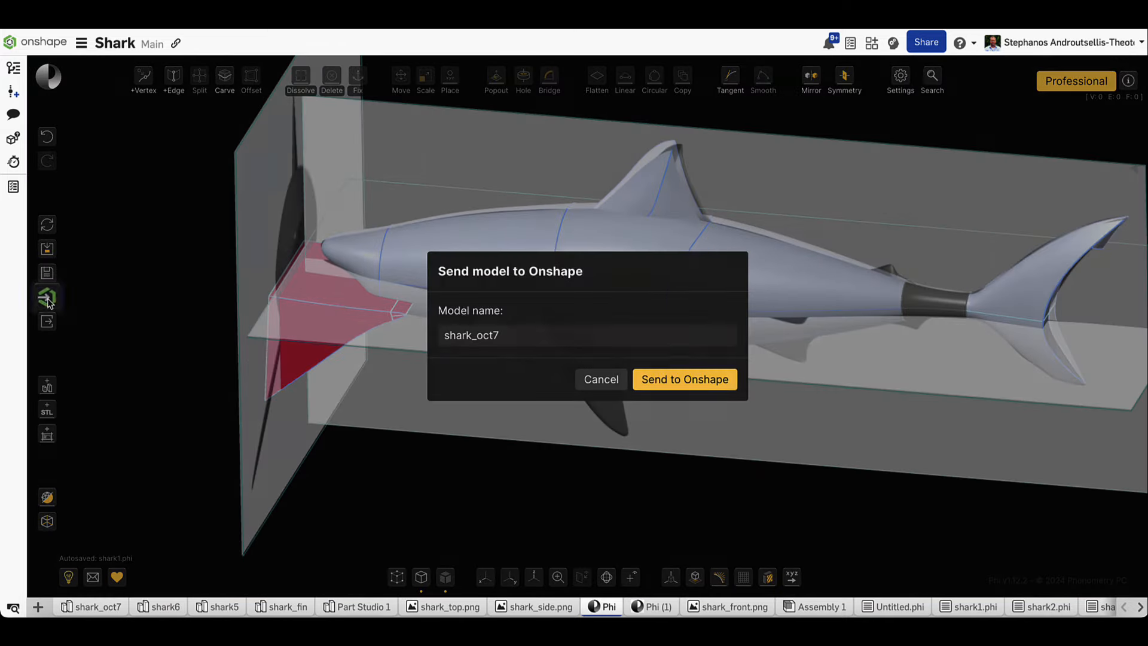
{"action": "left_click", "coordinate": [705, 379]}
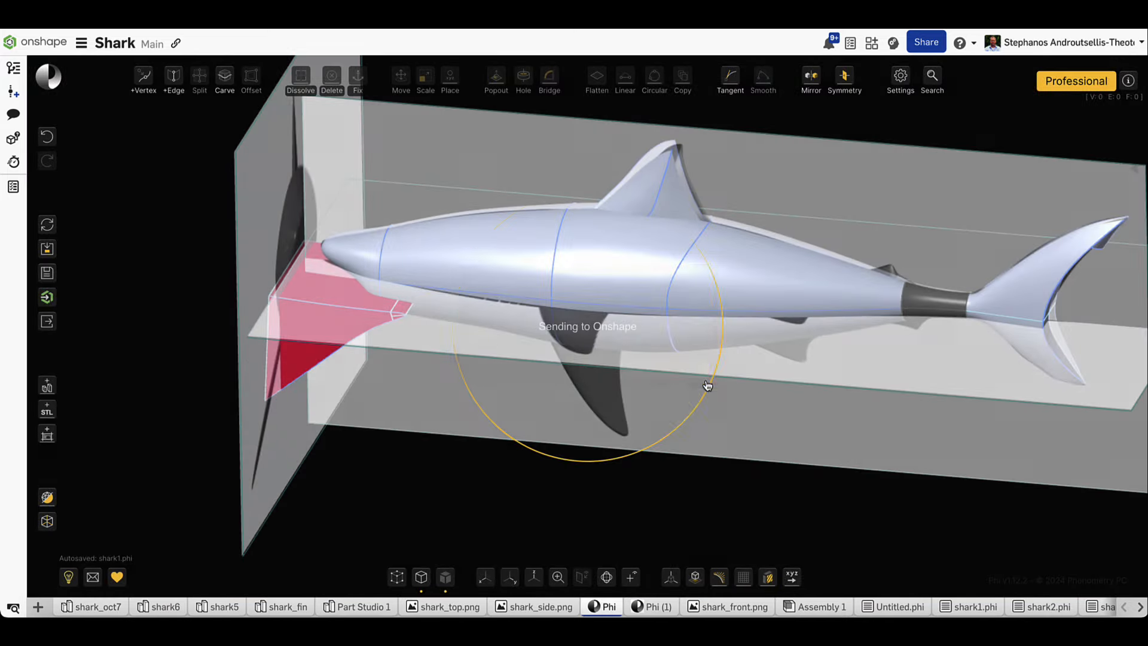
{"action": "left_click", "coordinate": [92, 606]}
Cut the shark's mouth with a Boolean subtract, using the wedge block as the tool and the shark body as the target
{"action": "right_click_drag", "start_coordinate": [576, 274], "coordinate": [514, 303]}
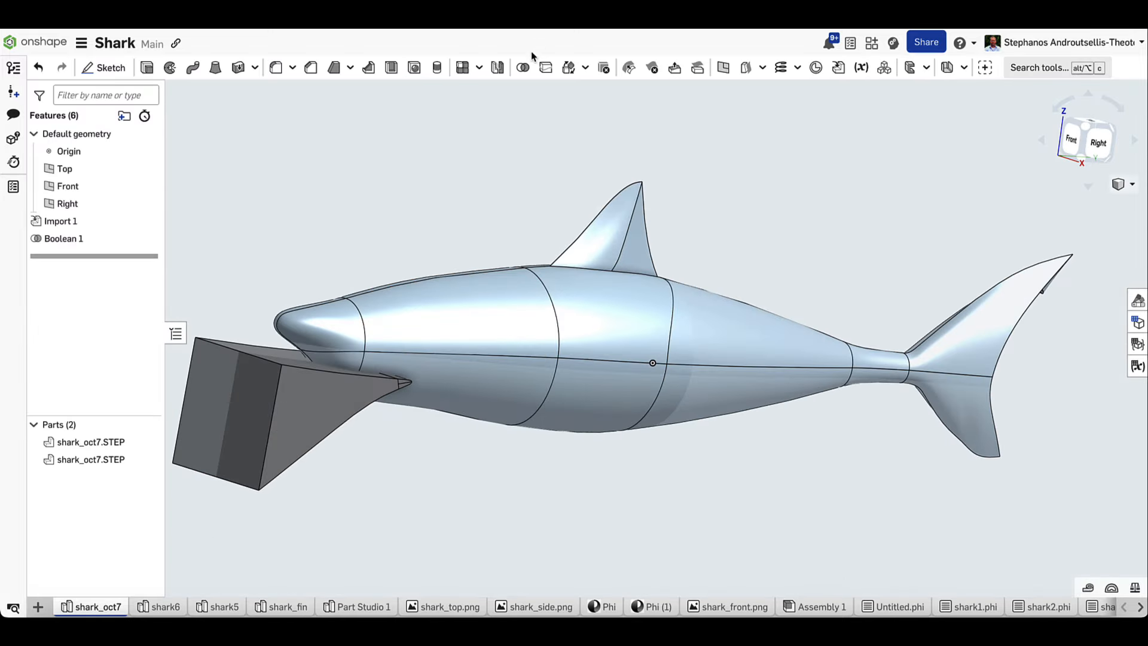
{"action": "left_click", "coordinate": [524, 68]}
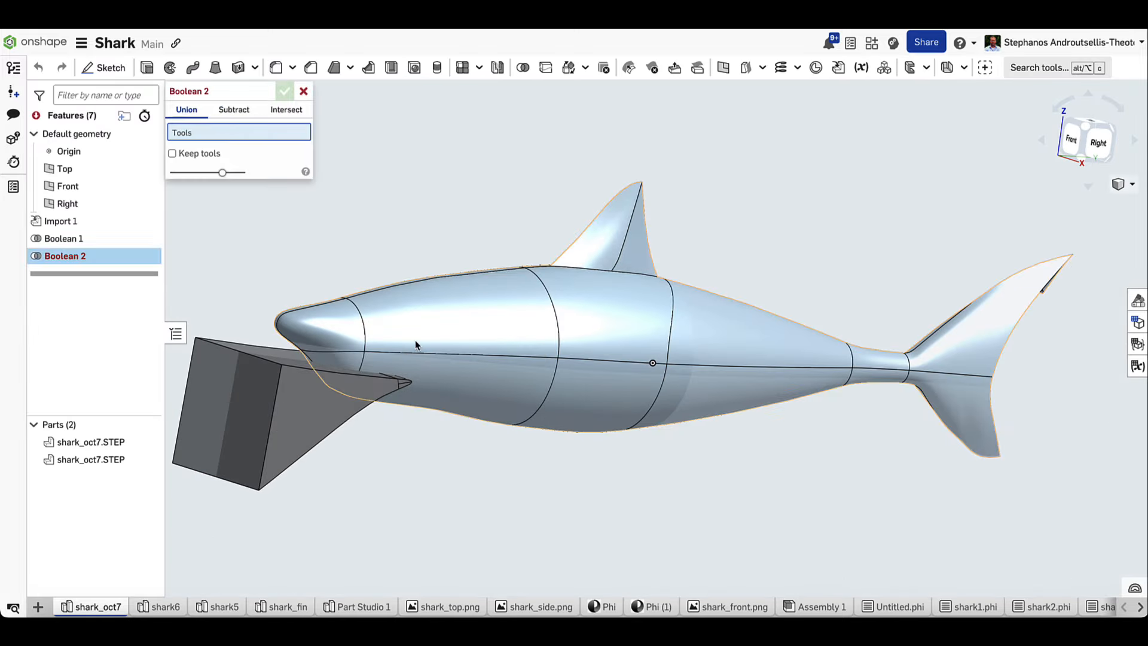
{"action": "left_click", "coordinate": [233, 109]}
{"action": "left_click", "coordinate": [245, 362]}
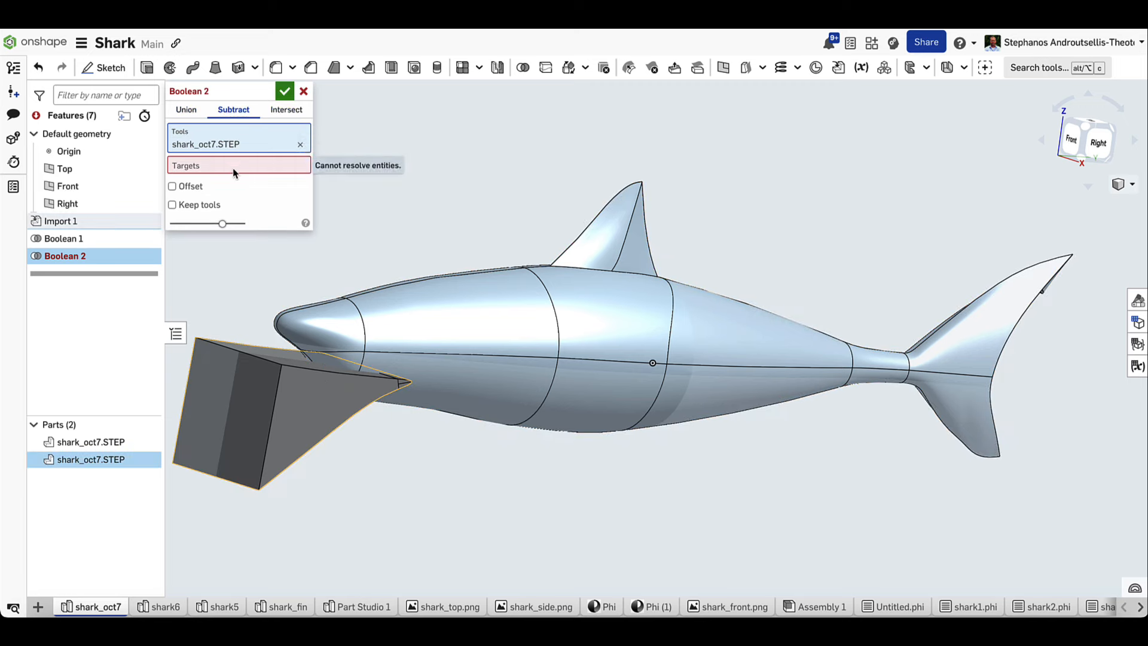
{"action": "left_click", "coordinate": [249, 168]}
{"action": "left_click", "coordinate": [456, 343]}
{"action": "left_click", "coordinate": [287, 91]}
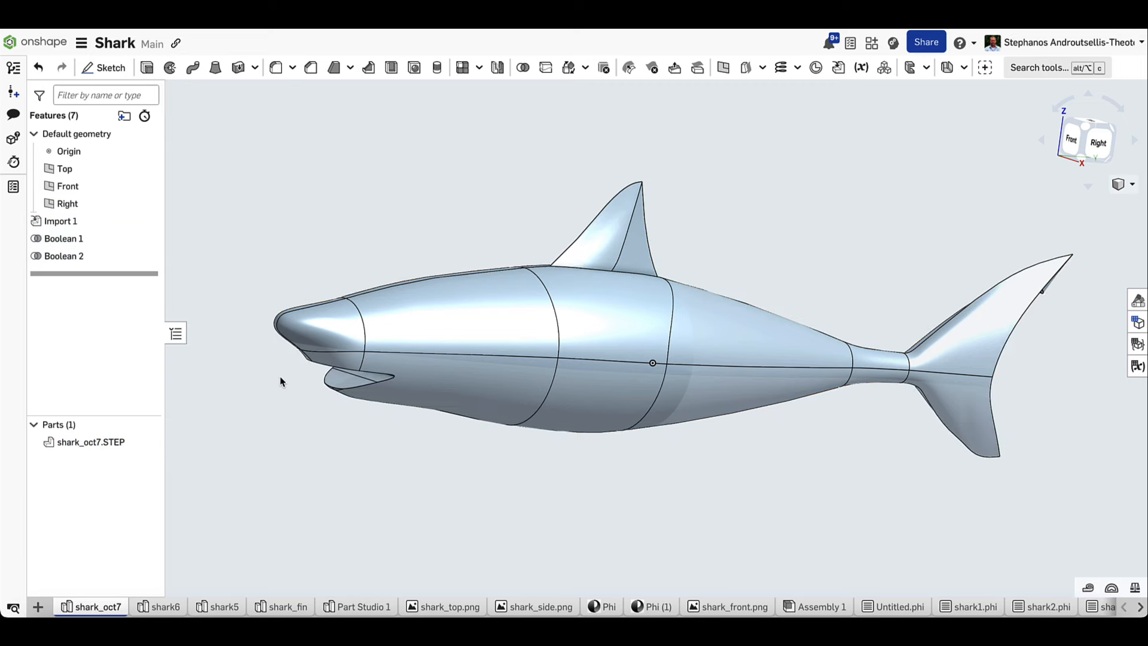
Fillet the edges of the mouth opening with a 0.004 cm radius
{"action": "scroll", "coordinate": [282, 379], "scroll_direction": "up", "scroll_amount": 5}
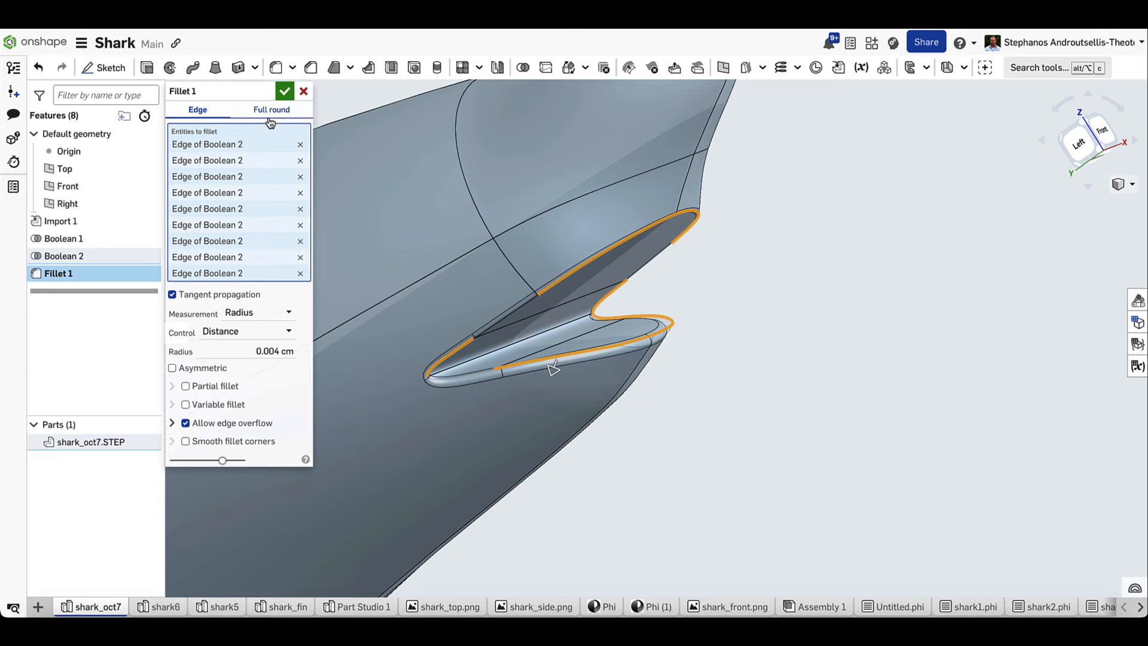
{"action": "left_click", "coordinate": [286, 91]}
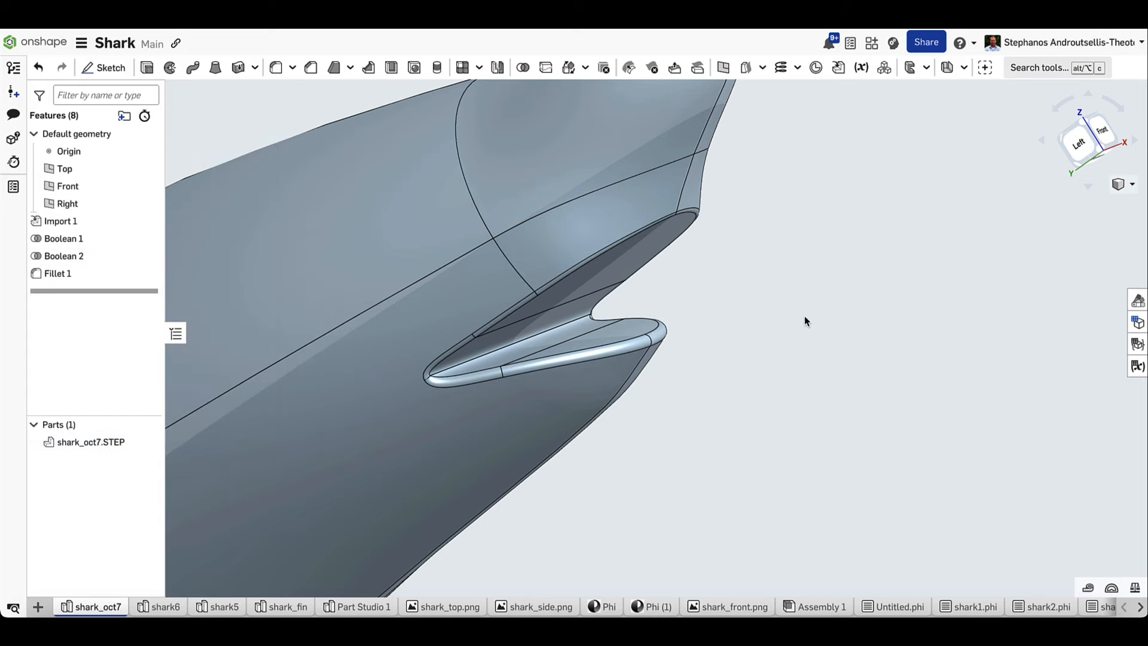
Switch the display of the whole shark to shaded without edges
{"action": "scroll", "coordinate": [805, 316], "scroll_direction": "down", "scroll_amount": 3}
{"action": "right_click_drag", "start_coordinate": [805, 316], "coordinate": [671, 333]}
{"action": "scroll", "coordinate": [663, 329], "scroll_direction": "down", "scroll_amount": 5}
{"action": "scroll", "coordinate": [521, 217], "scroll_direction": "down", "scroll_amount": 4}
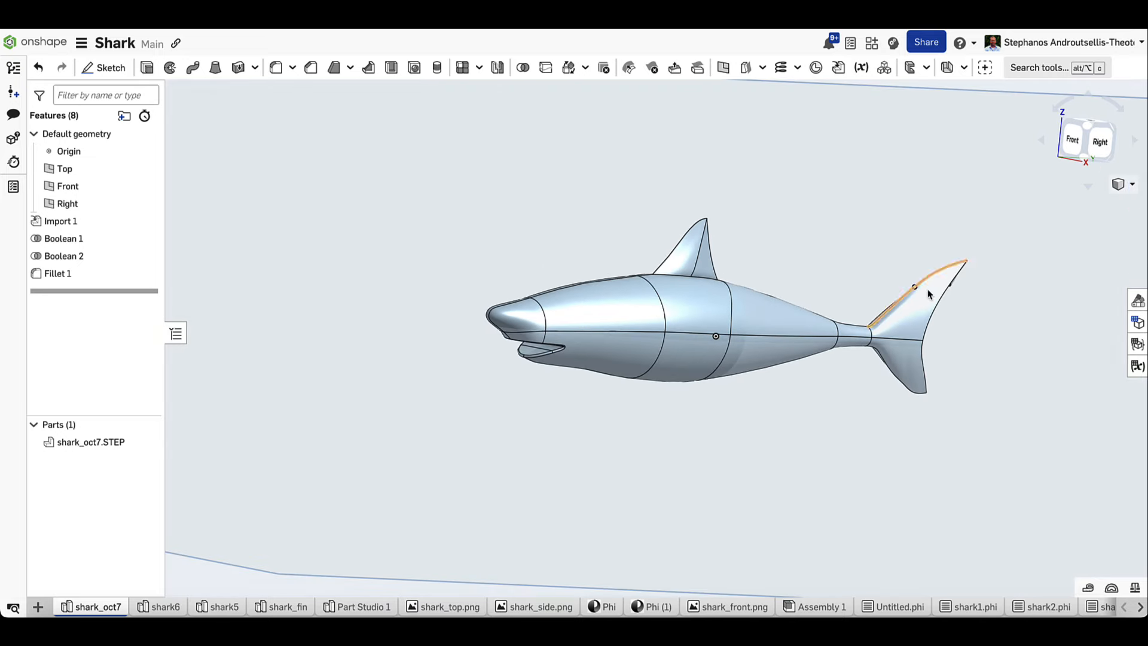
{"action": "mouse_move", "coordinate": [965, 331]}
{"action": "right_mouse_down"}
{"action": "mouse_move", "coordinate": [841, 325]}
{"action": "mouse_move", "coordinate": [843, 314]}
{"action": "mouse_move", "coordinate": [971, 329]}
{"action": "right_mouse_up"}
{"action": "scroll", "coordinate": [854, 252], "scroll_direction": "up", "scroll_amount": 3}
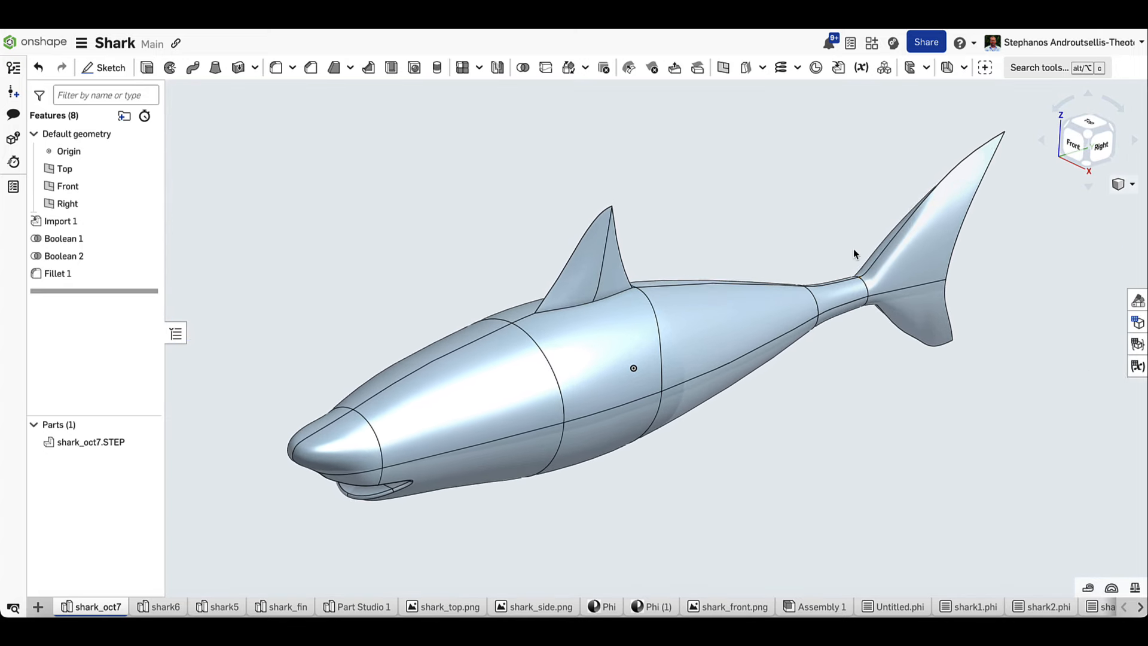
{"action": "left_click", "coordinate": [1130, 184]}
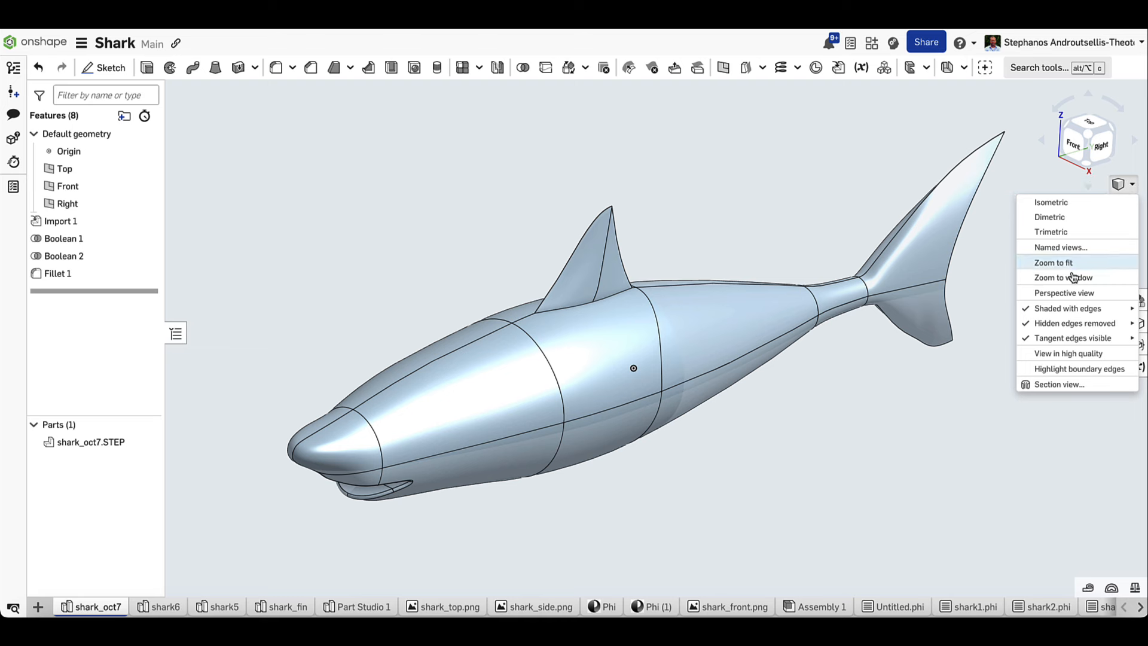
{"action": "mouse_move", "coordinate": [1070, 308]}
{"action": "left_click", "coordinate": [978, 324]}
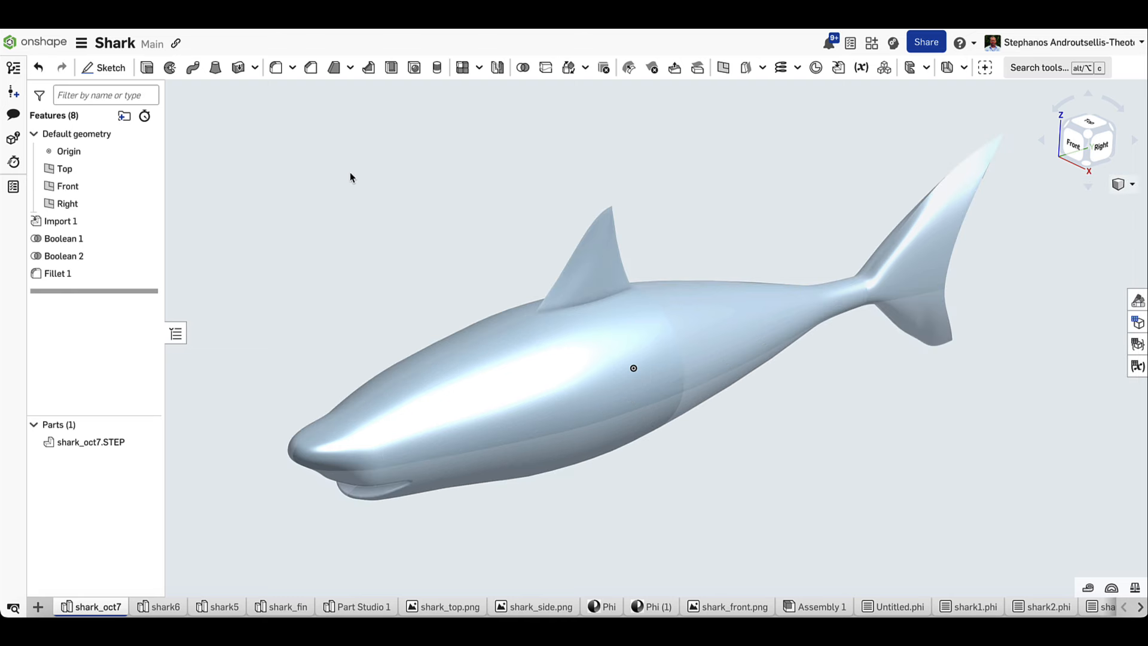
Hide the Top, Front and Right planes and view the finished shark from its left side
{"action": "left_click", "coordinate": [148, 170]}
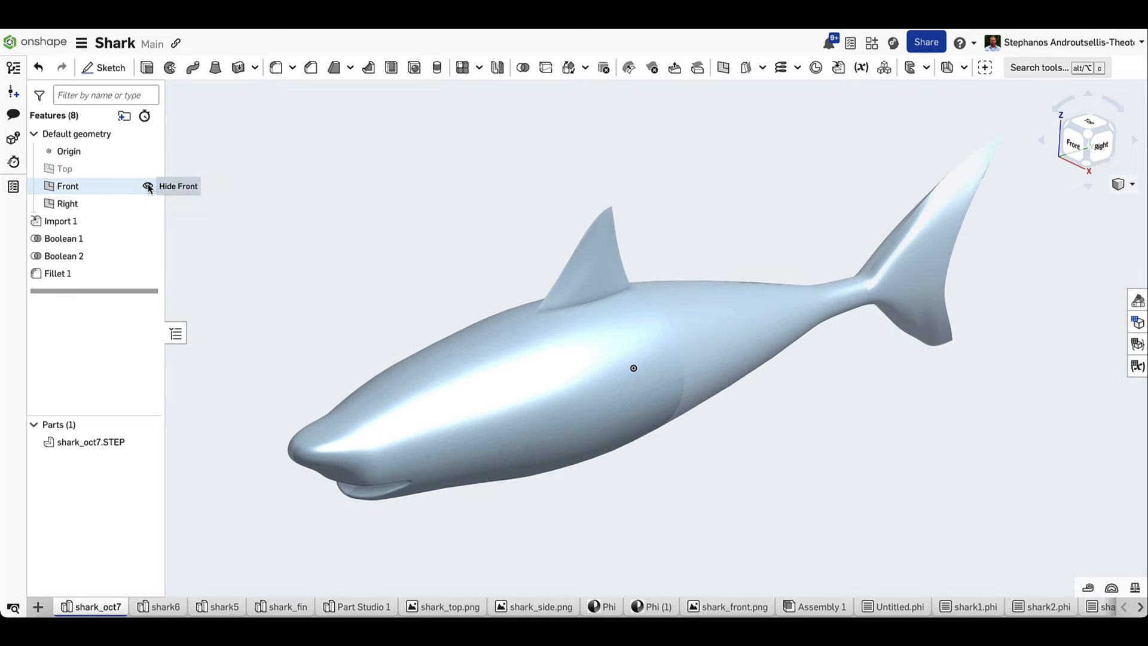
{"action": "left_click", "coordinate": [147, 186]}
{"action": "left_click", "coordinate": [148, 204]}
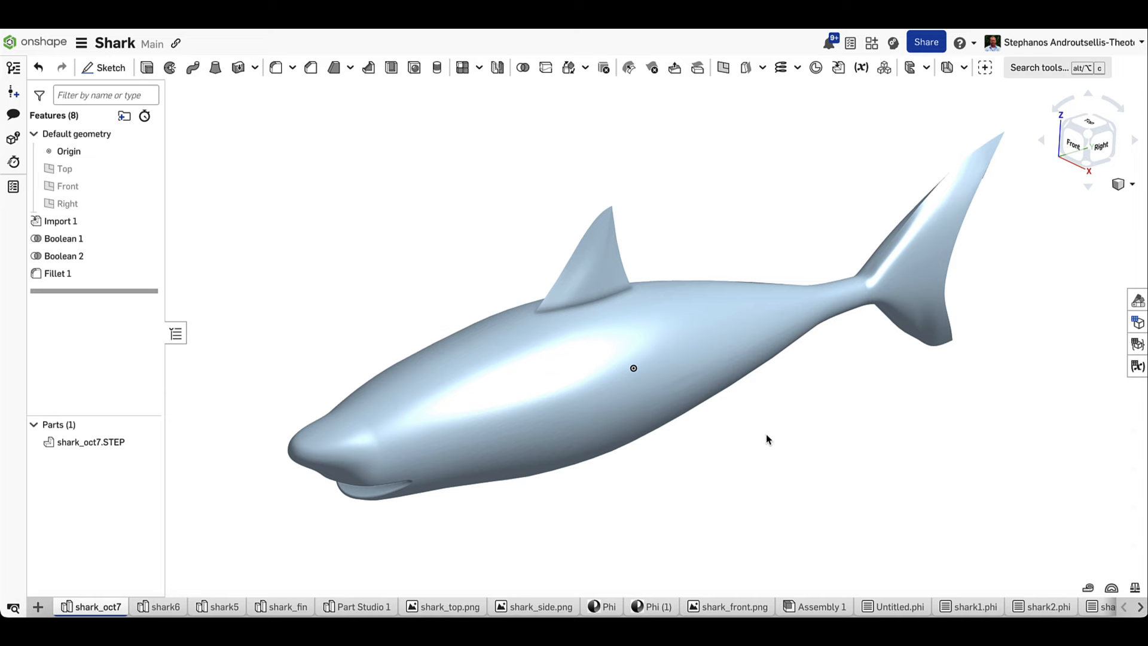
{"action": "right_click_drag", "start_coordinate": [767, 435], "coordinate": [895, 389]}
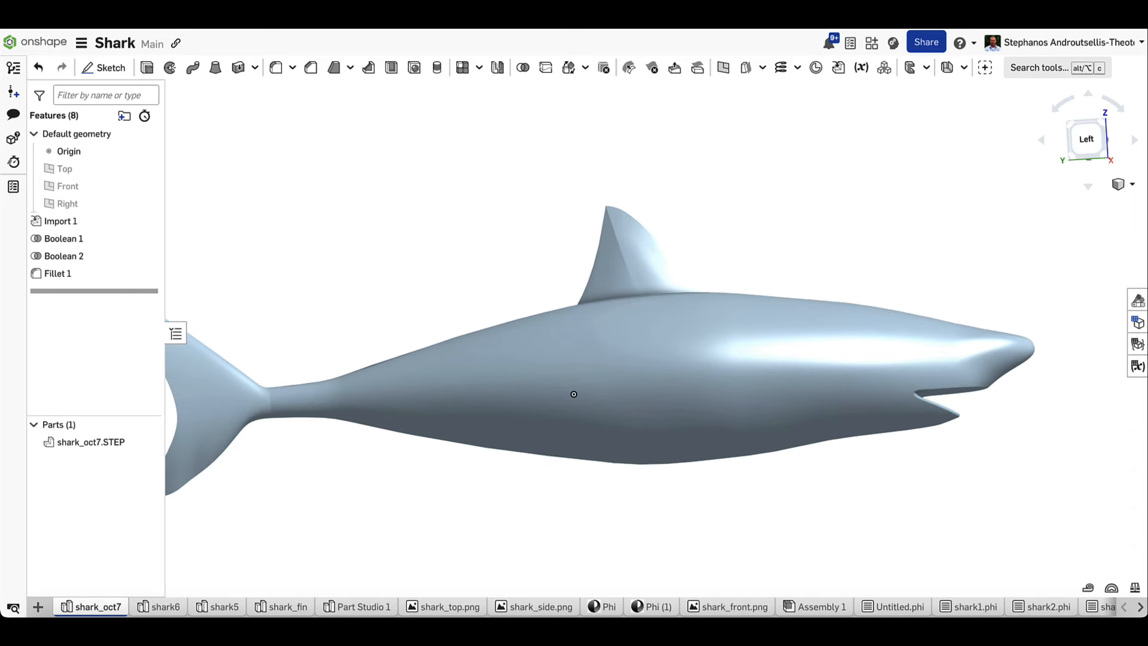